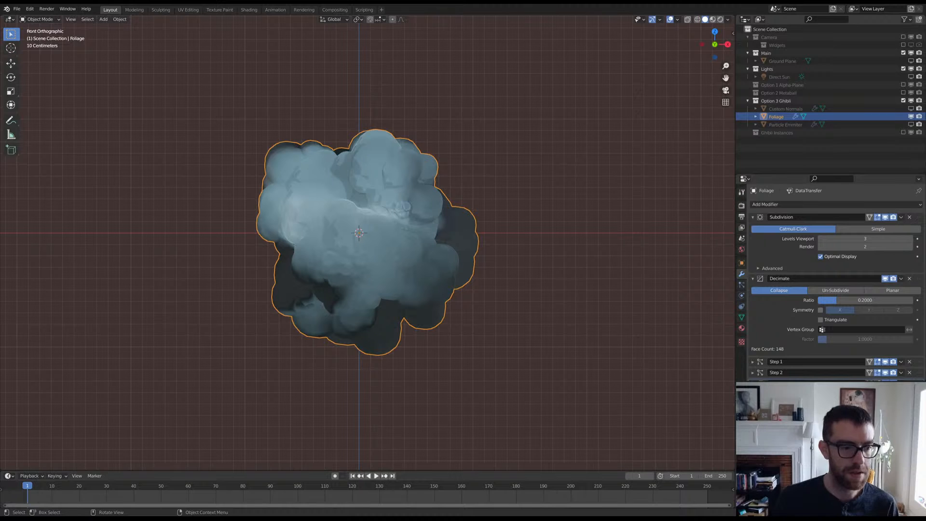
Step: Switch to the browser and pause the "How to Create Ghibli Trees in 3D - Blender Tutorial" video at its title
key(alt+Tab)
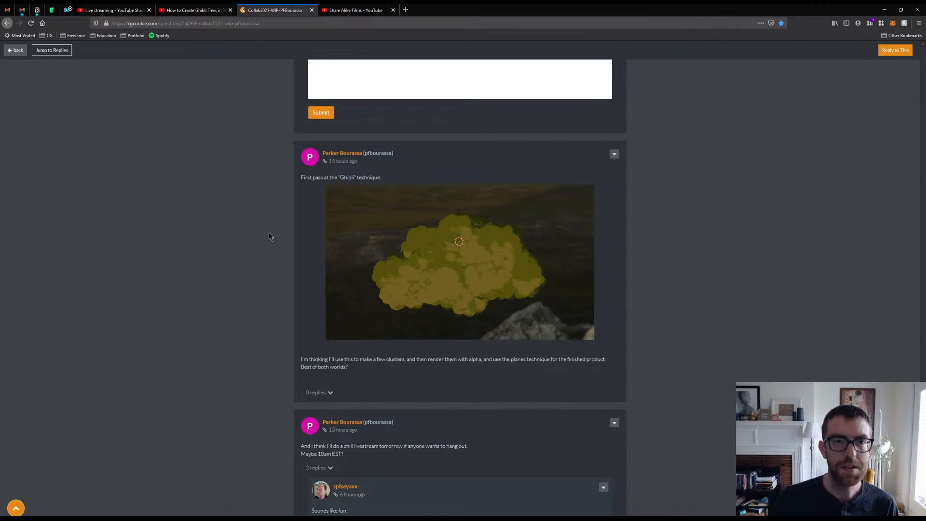
click(356, 10)
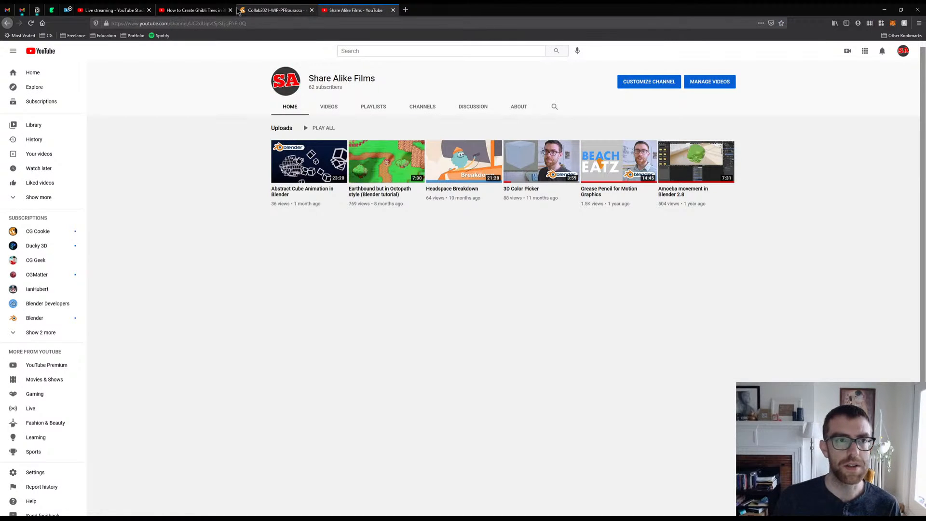
click(198, 10)
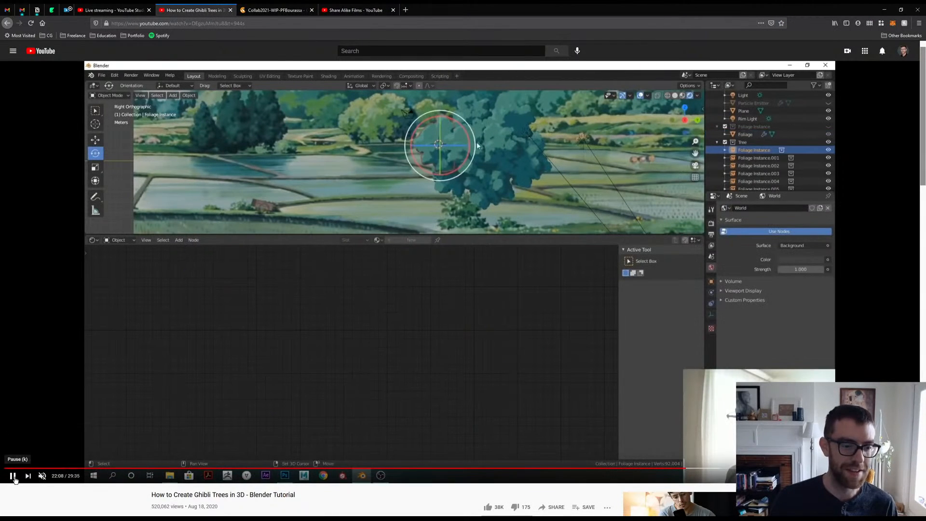
click(13, 476)
drag(150, 495, 299, 503)
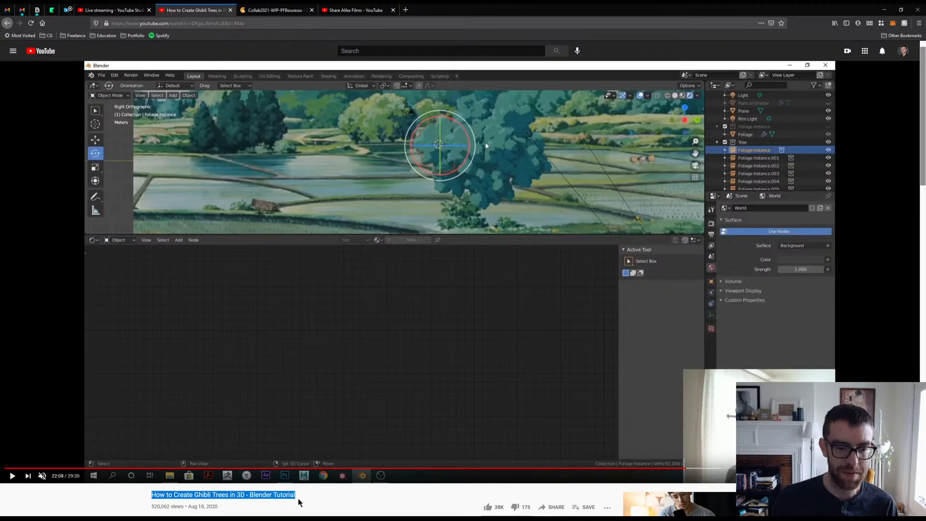
click(324, 503)
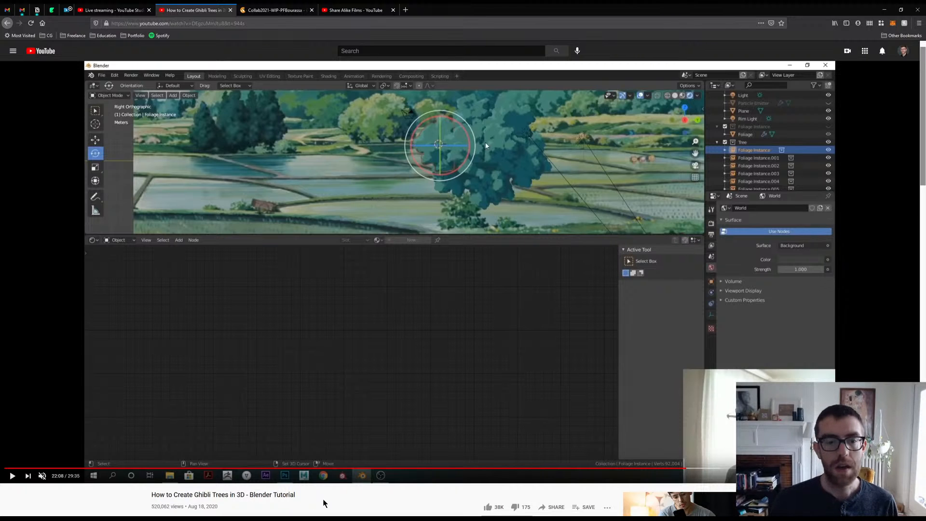
Step: Review the CG Cookie forum thread's posts on the alpha-plane, metaball and decimated bush tests
click(278, 10)
scroll(259, 232, up, 7)
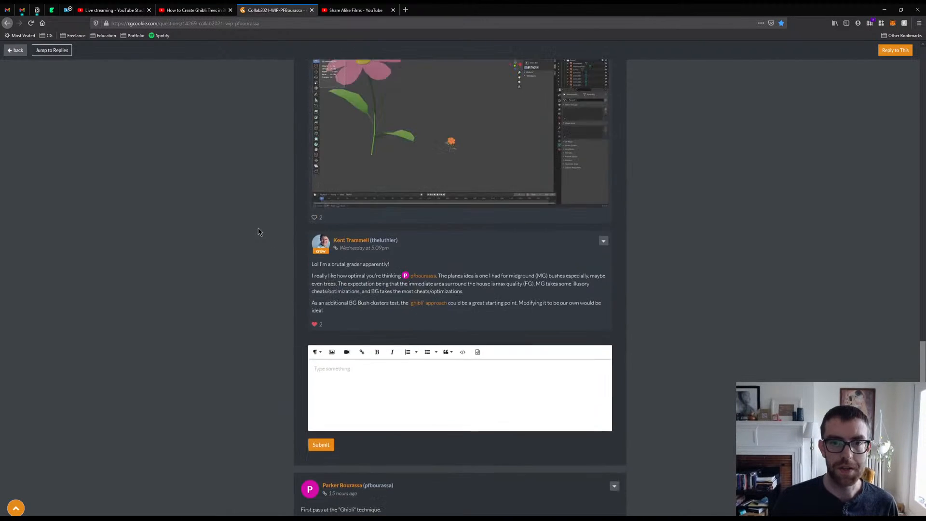
scroll(258, 231, up, 10)
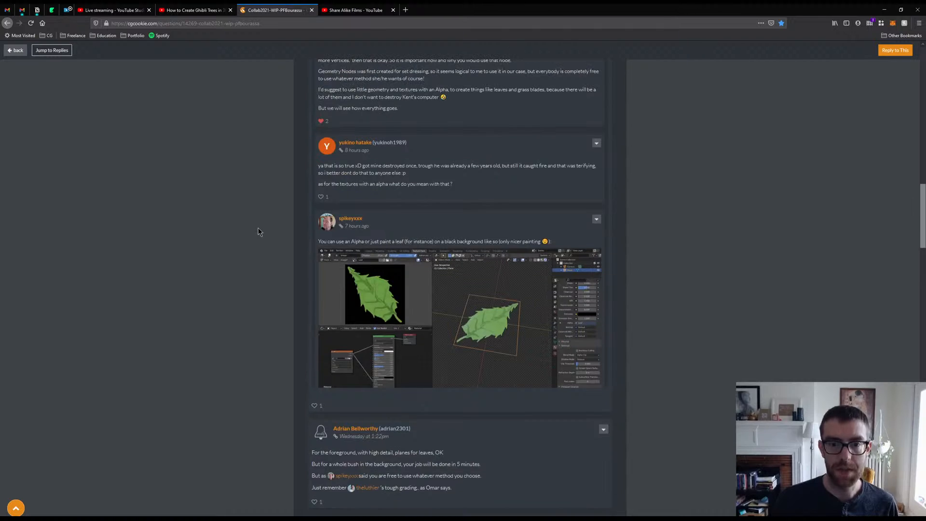
scroll(259, 232, up, 10)
scroll(475, 299, down, 15)
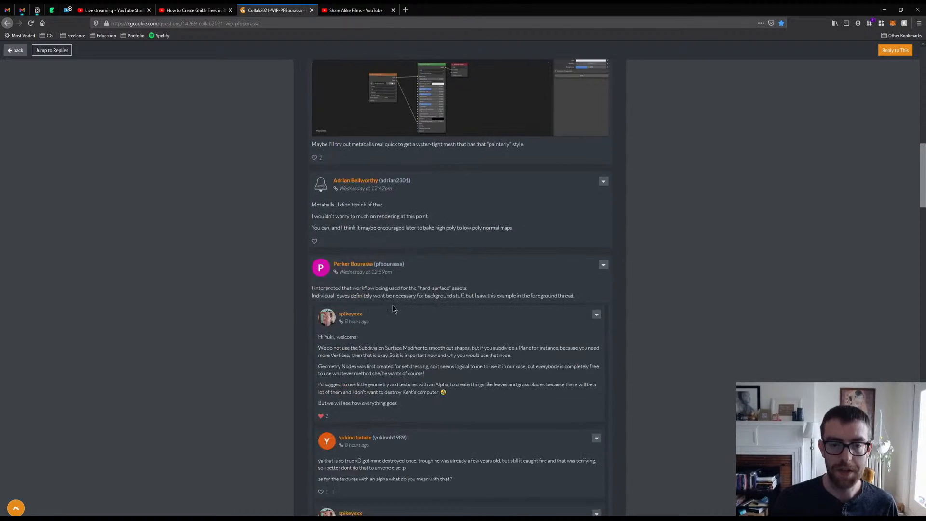
scroll(418, 303, down, 2)
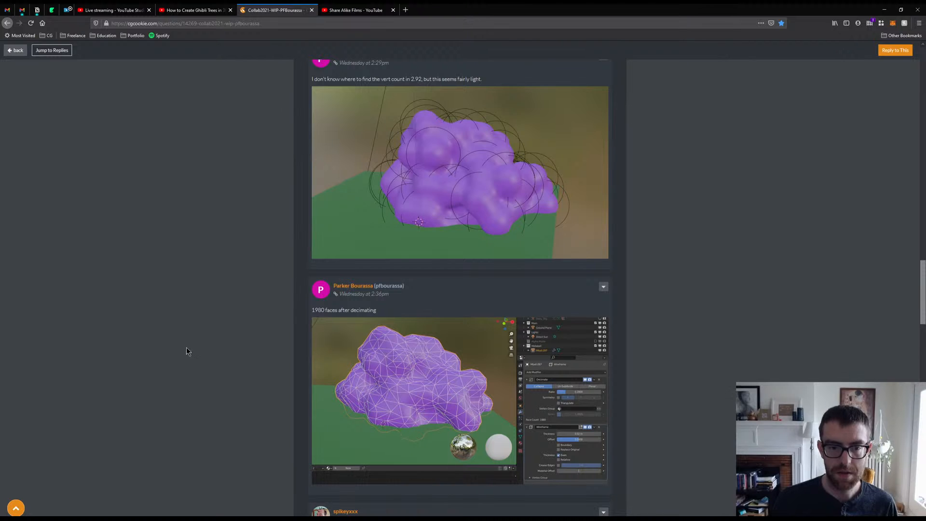
scroll(287, 329, up, 15)
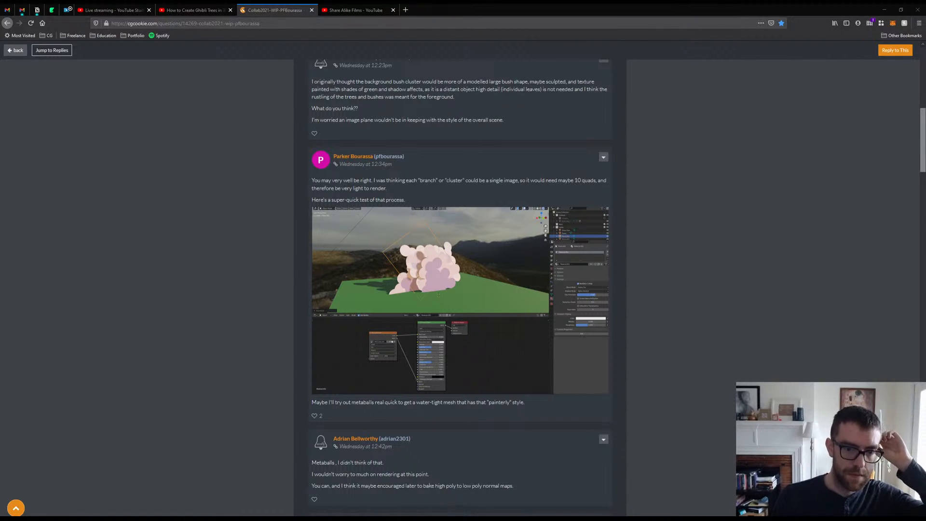
Step: Return to Blender, test animation playback with the foliage shown, and go back to the first frame
key(alt+Tab)
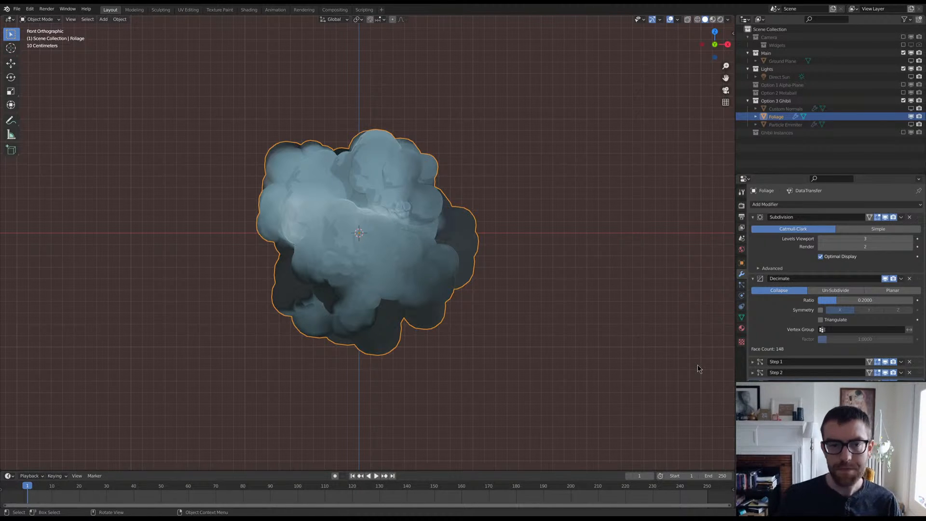
scroll(451, 266, down, 3)
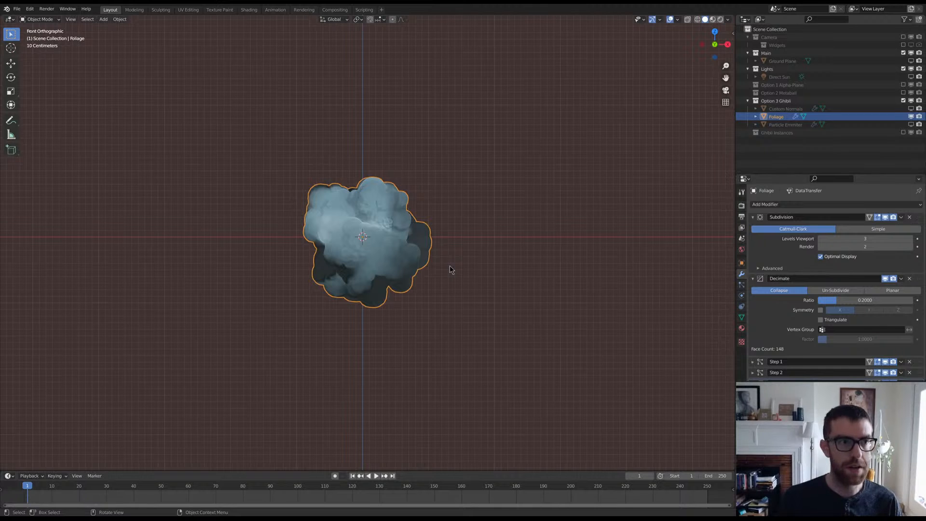
key(F3)
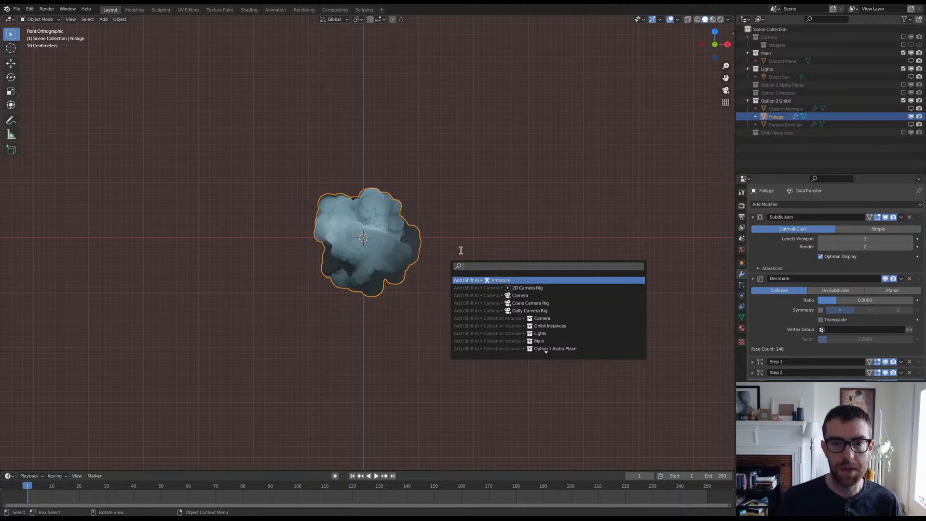
key(Escape)
key(space)
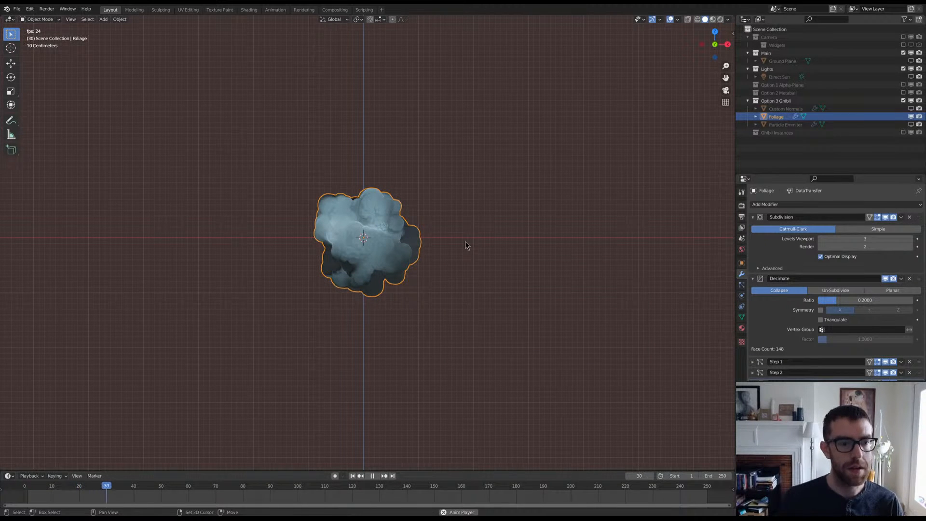
key(space)
key(shift+Left)
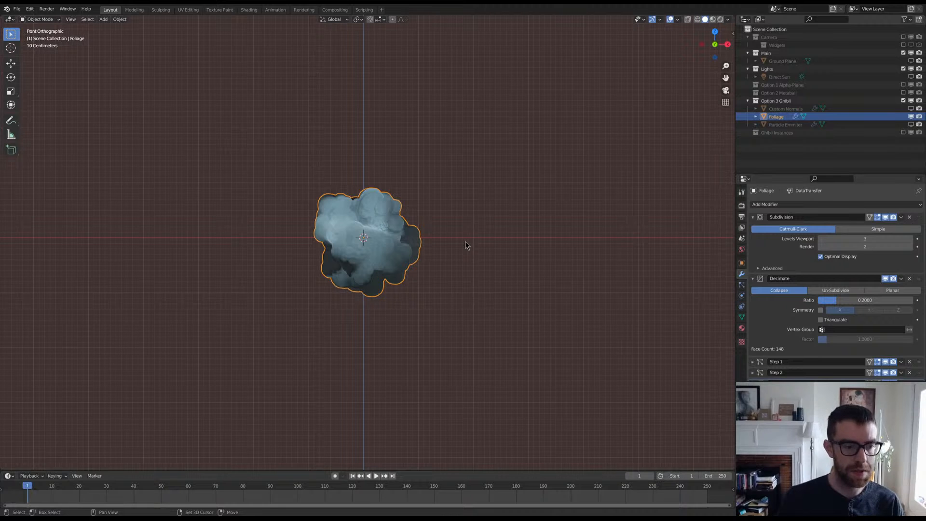
Step: Exclude the Option 3 Ghibli collection from the view layer and test playback of the empty scene
click(903, 101)
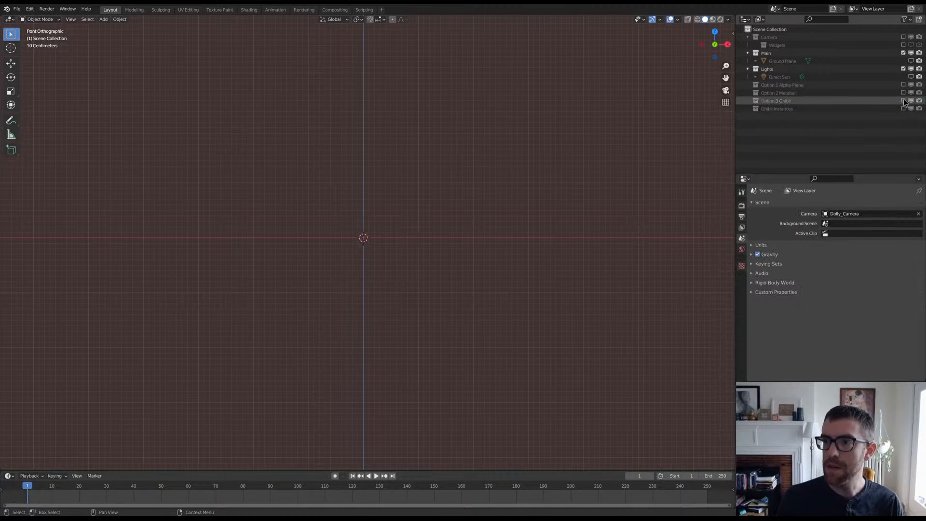
key(space)
key(space)
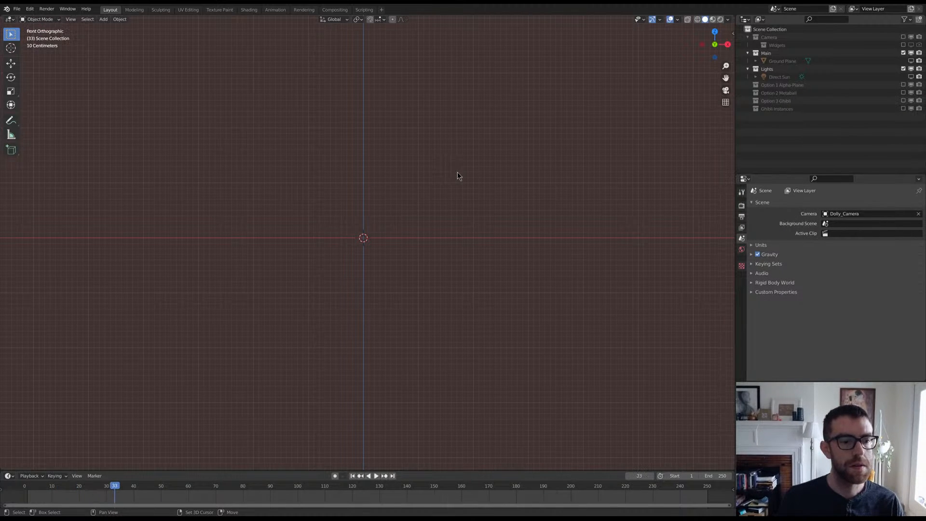
Step: Set the scene's output frame rate to 60 fps and play the empty scene to check its playback speed
click(742, 227)
click(742, 205)
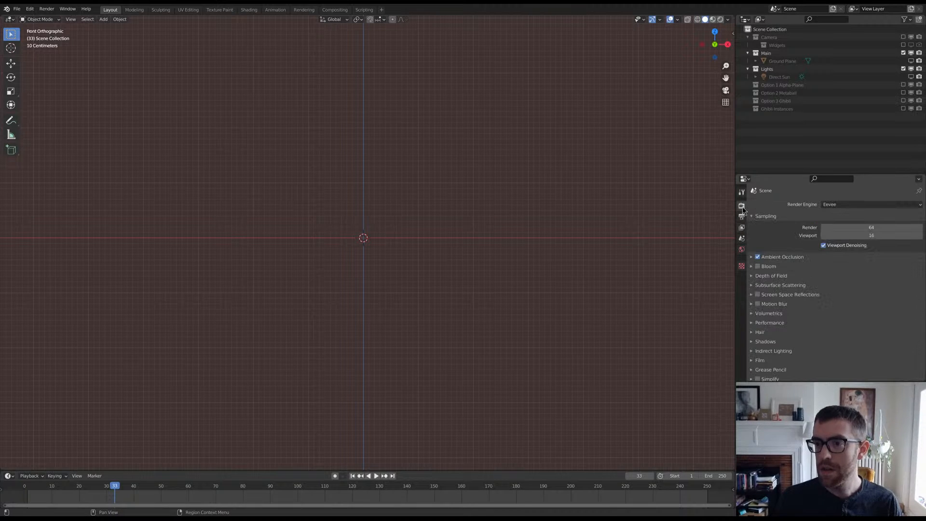
click(742, 239)
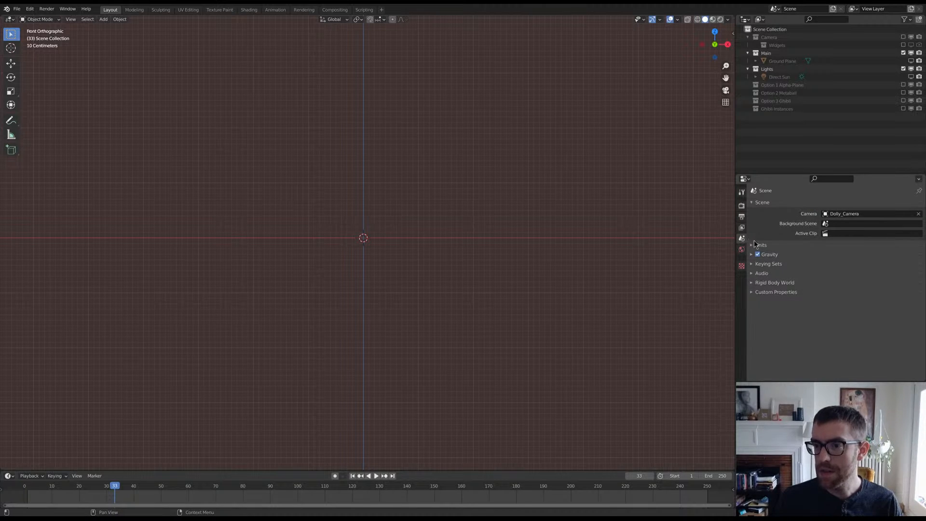
click(742, 217)
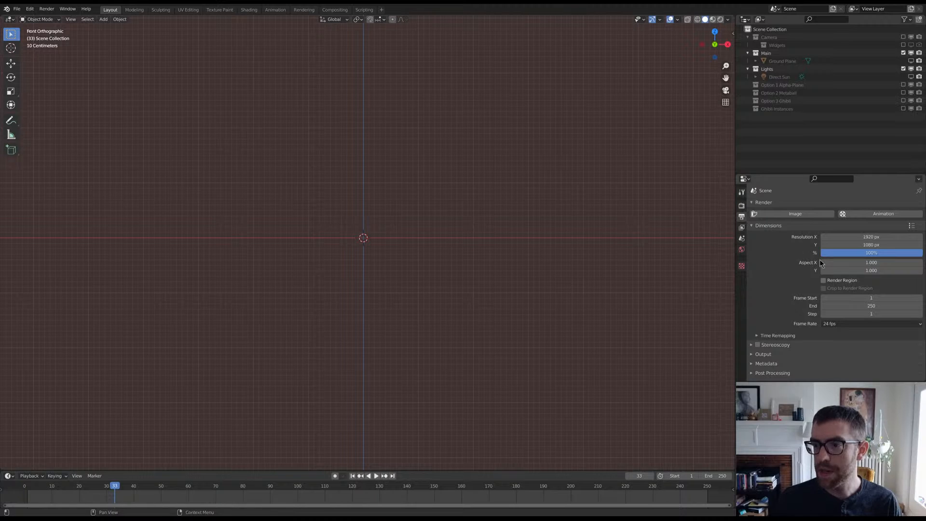
click(826, 323)
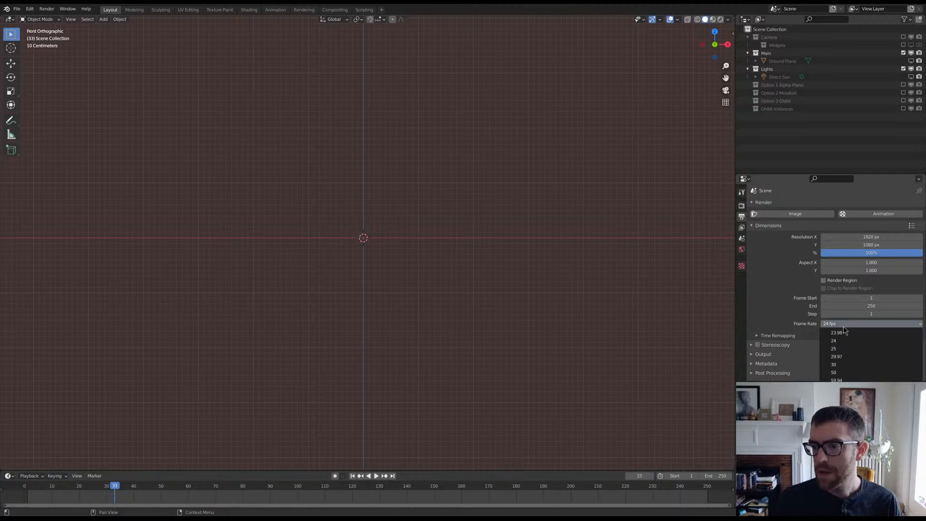
click(844, 377)
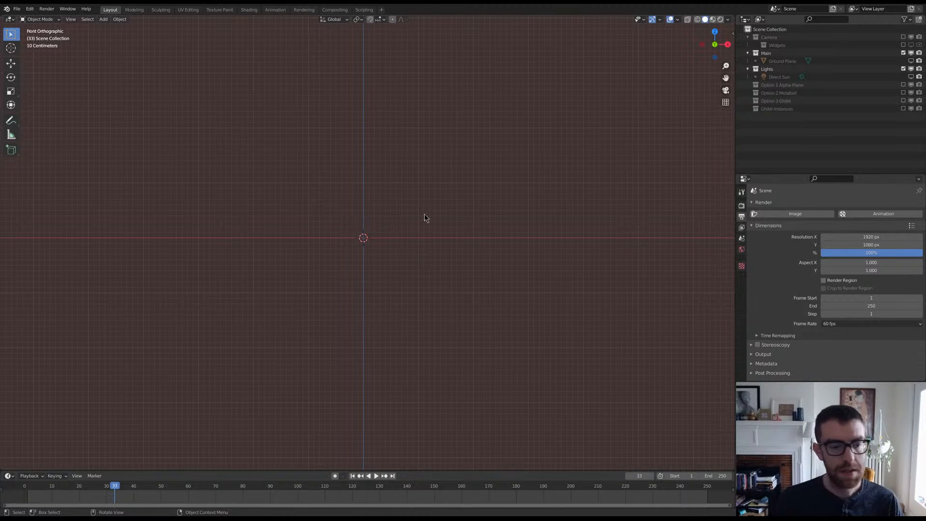
key(space)
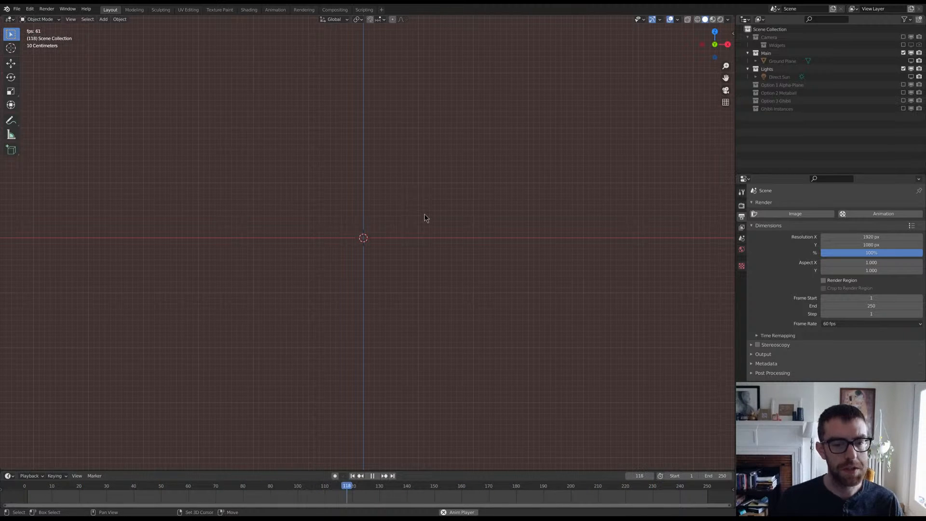
key(space)
Step: Enable the Option 1 Alpha-Plane collection and test its playback in rendered viewport shading while viewing it from another angle
click(904, 85)
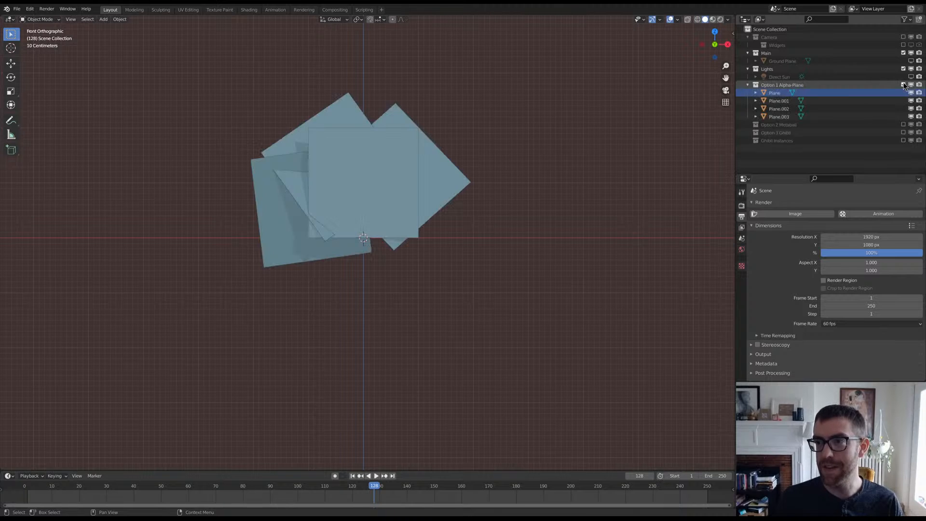
key(space)
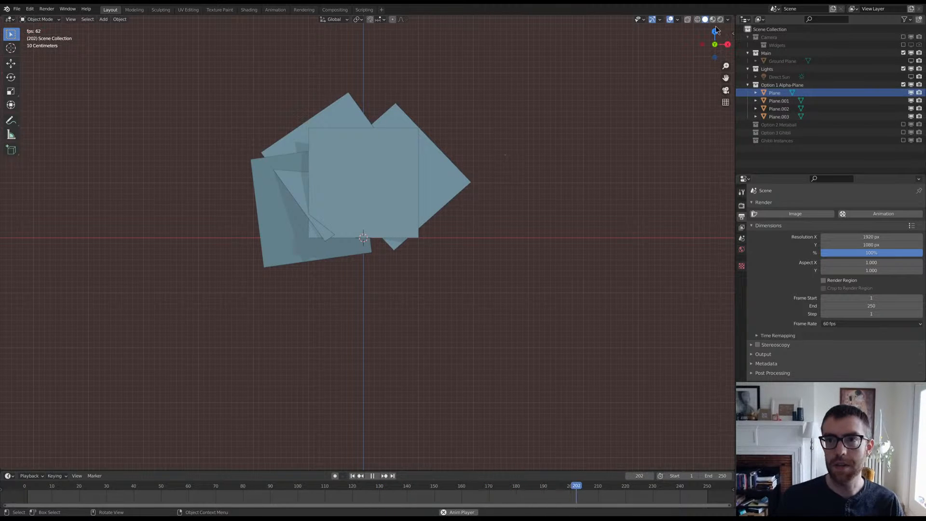
key(z)
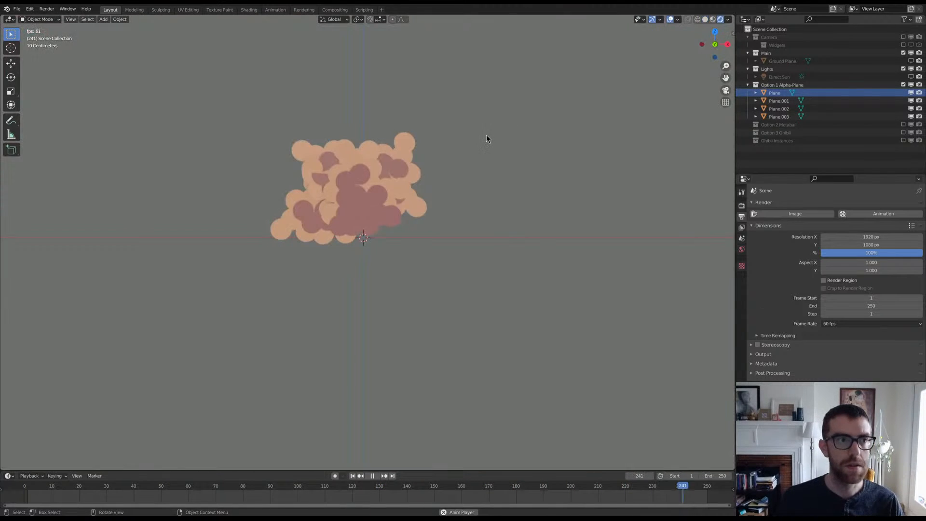
middle_drag(486, 135, 412, 178)
key(space)
Step: Replace the Option 1 Alpha-Plane collection with Option 2 Metaball in the view layer and test its playback
click(904, 85)
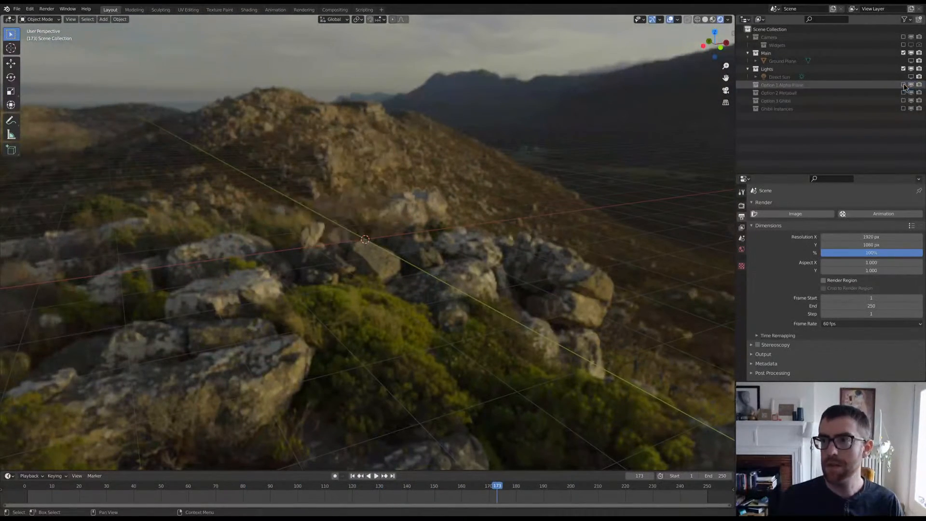
click(903, 93)
key(space)
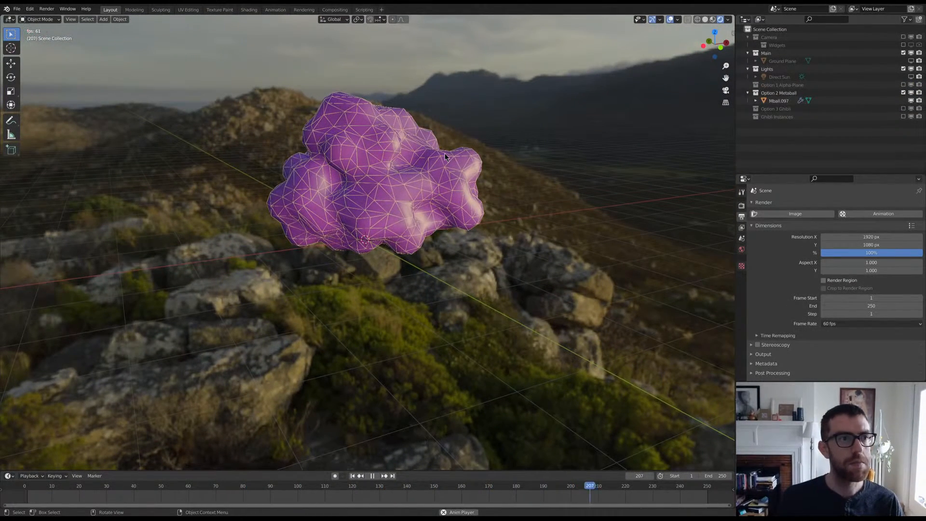
key(space)
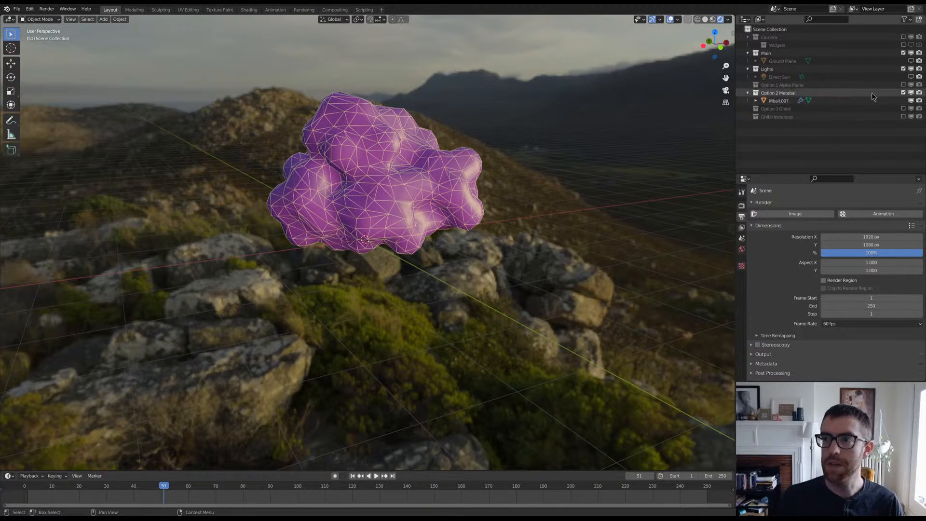
Step: Swap the Option 2 Metaball collection for Option 3 Ghibli, test its playback from another angle, and exclude it again
click(904, 92)
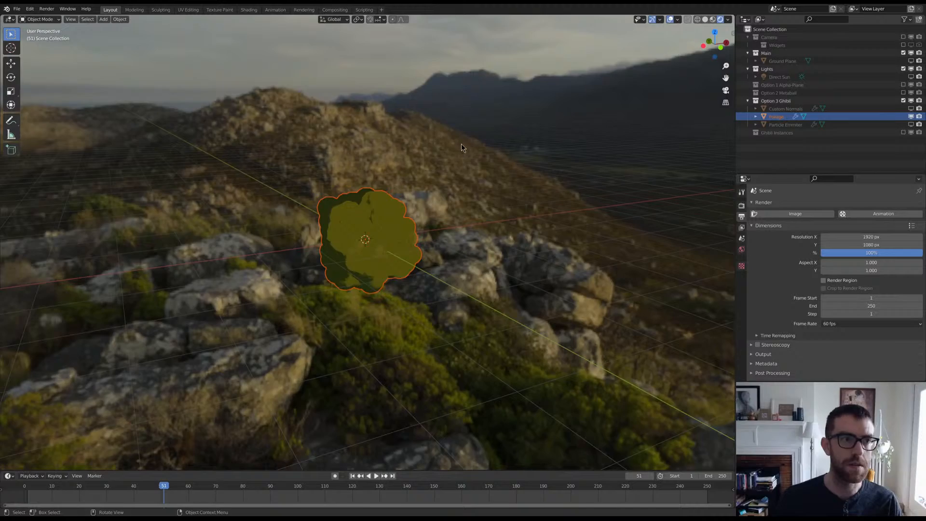
middle_drag(461, 143, 349, 183)
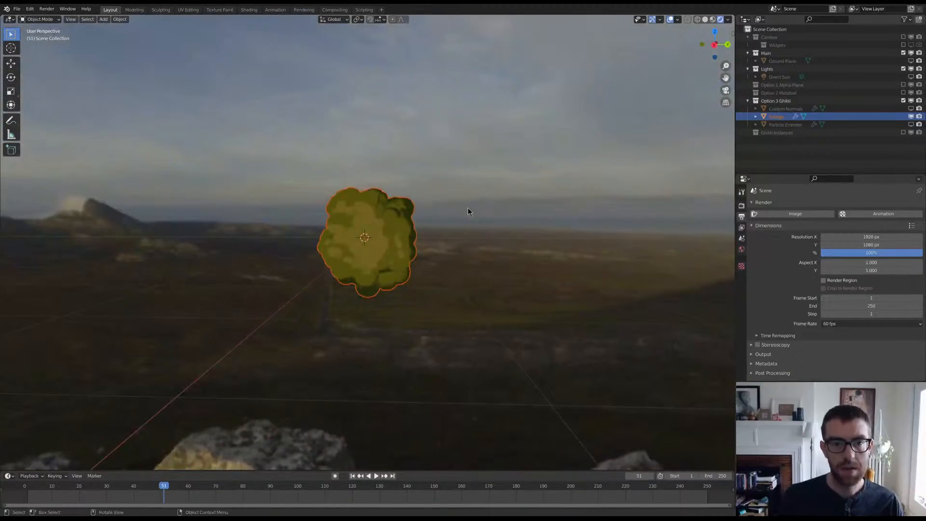
mouse_move(468, 208)
middle_down()
mouse_move(390, 209)
mouse_move(468, 209)
middle_up()
scroll(469, 209, up, 1)
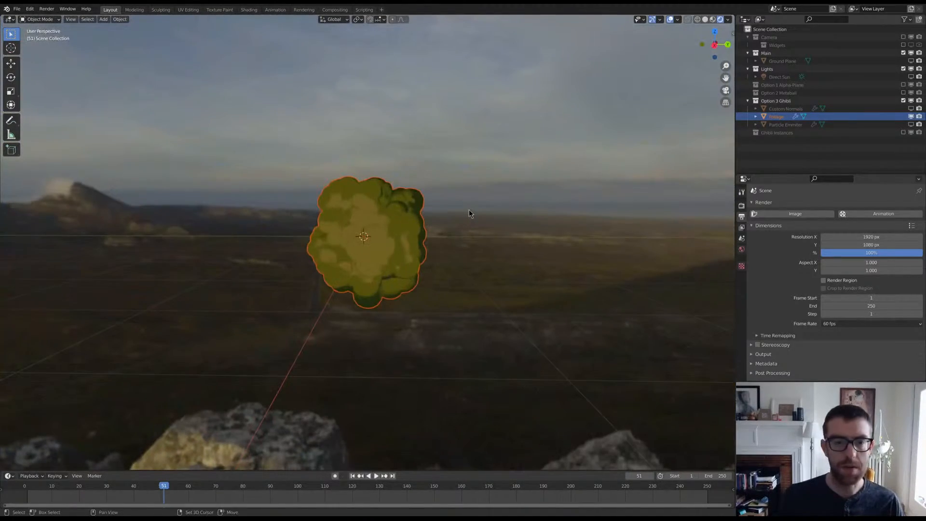
key(space)
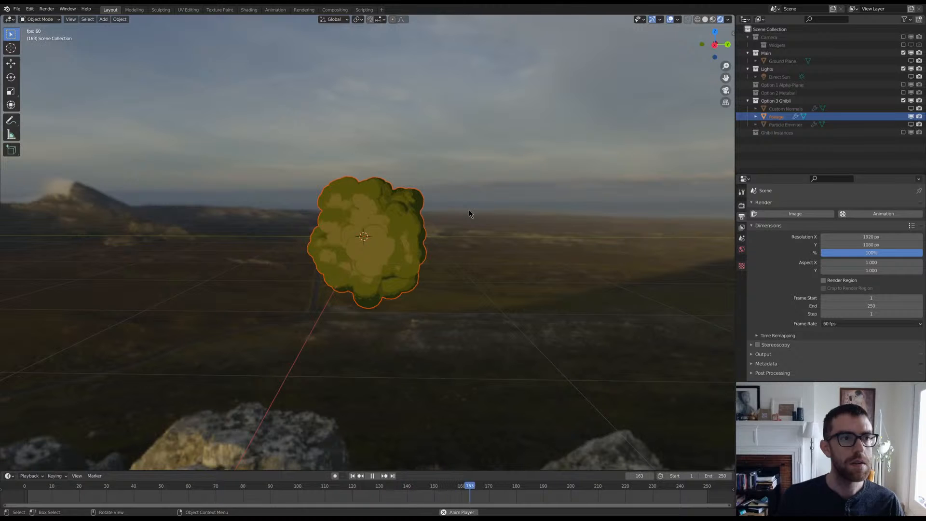
key(space)
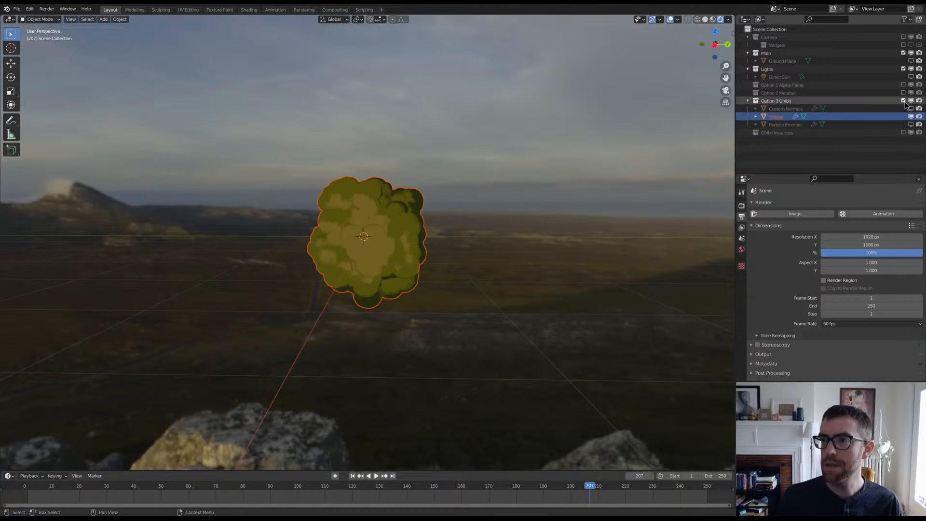
click(904, 101)
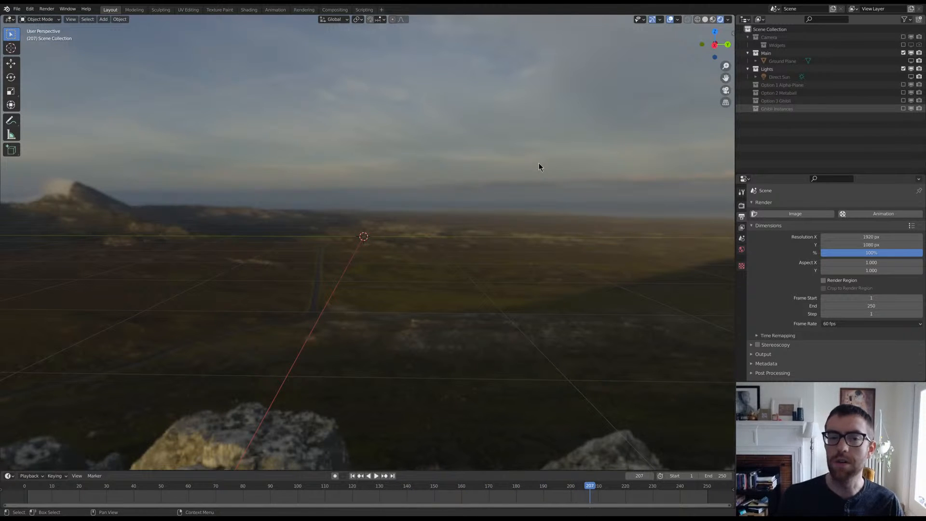
Step: Undo the exclusion of the Ghibli Instances collection and test its playback while viewing the bush from another angle
key(ctrl+z)
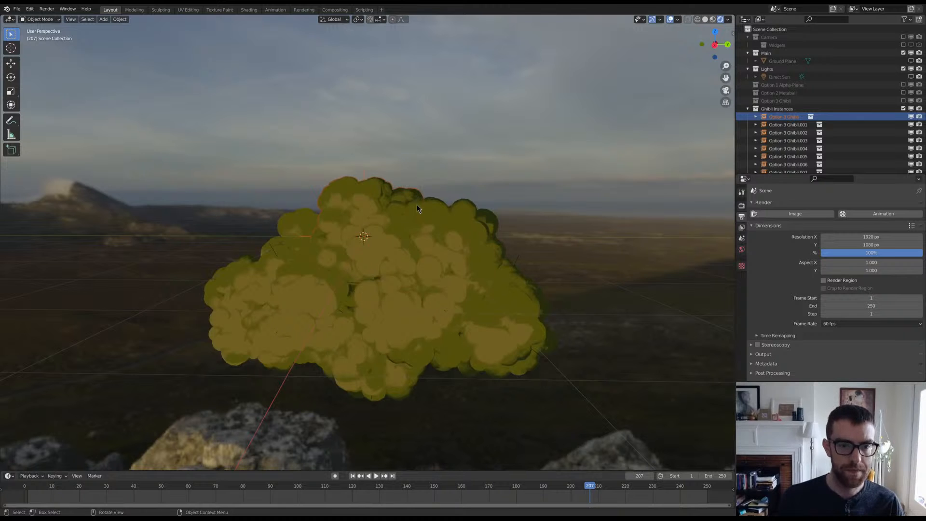
key(space)
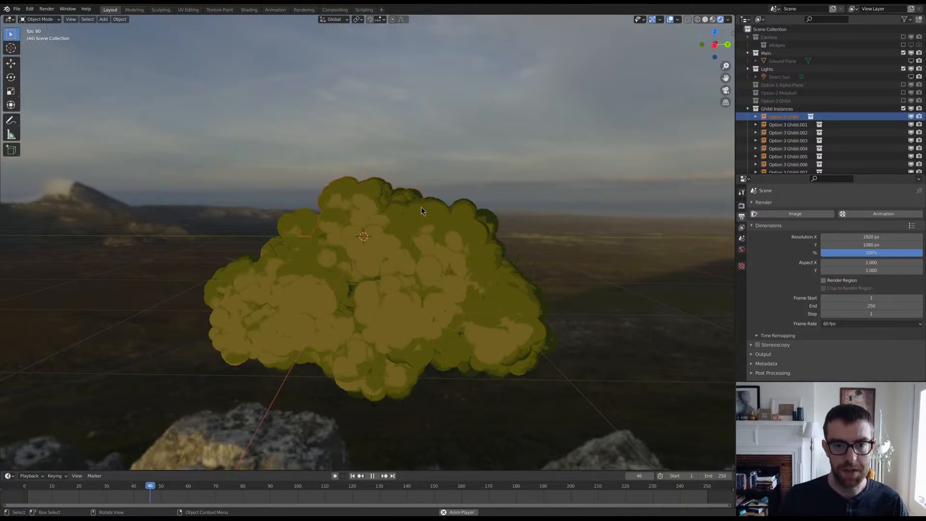
middle_drag(435, 225, 465, 237)
key(space)
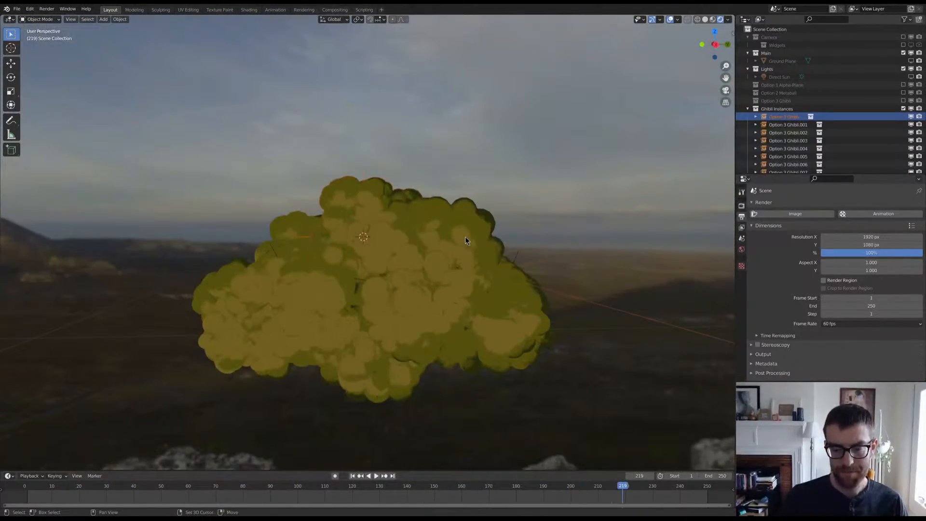
Step: Replay the animation from the first frame with the bush viewed from a lower angle, and return to frame 1
key(shift+Left)
mouse_move(450, 278)
middle_down()
mouse_move(465, 263)
mouse_move(456, 212)
mouse_move(449, 270)
middle_up()
key(space)
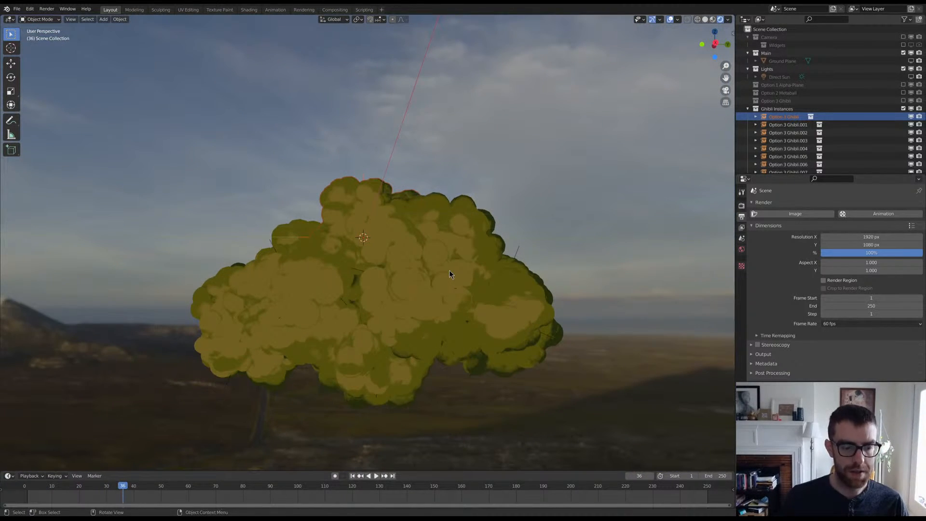
key(shift+Left)
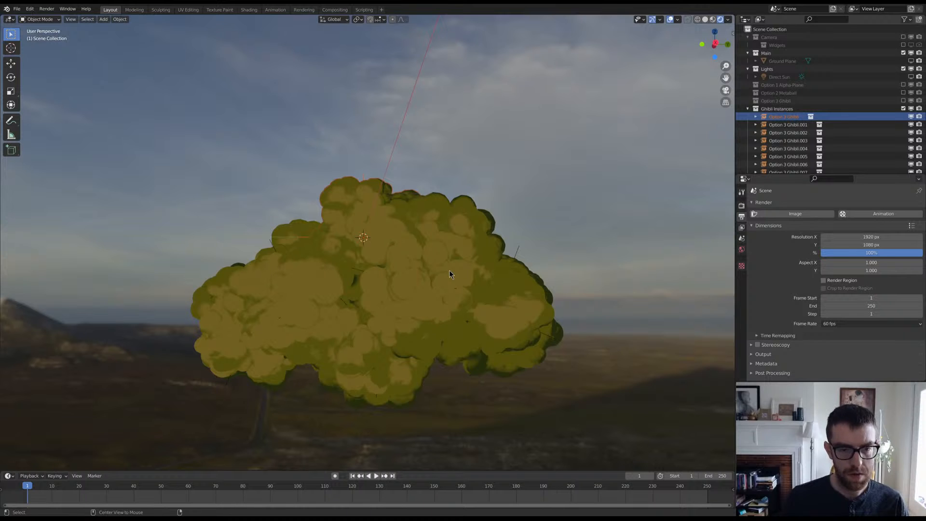
Step: Show the bush small in the right orthographic view and hide the viewport's gizmos and overlays
middle_drag(450, 270, 456, 256)
key(KP_3)
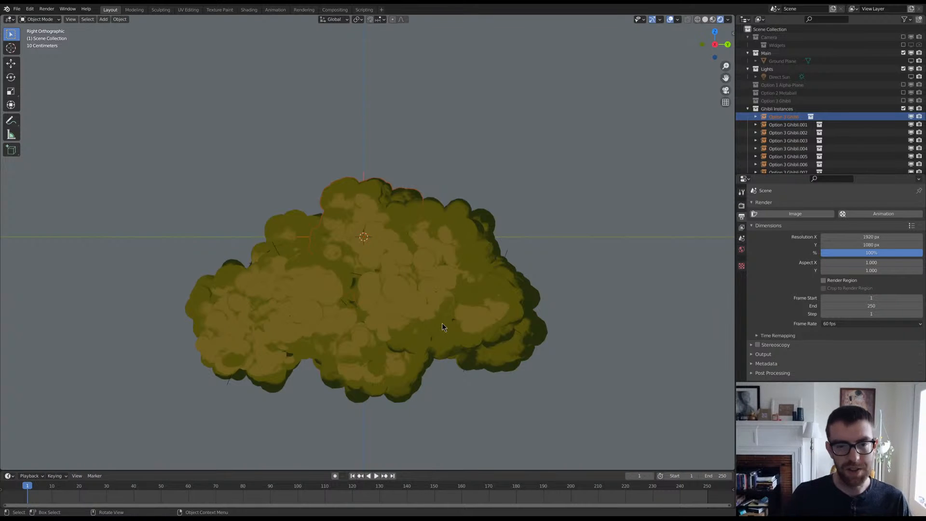
scroll(382, 269, down, 6)
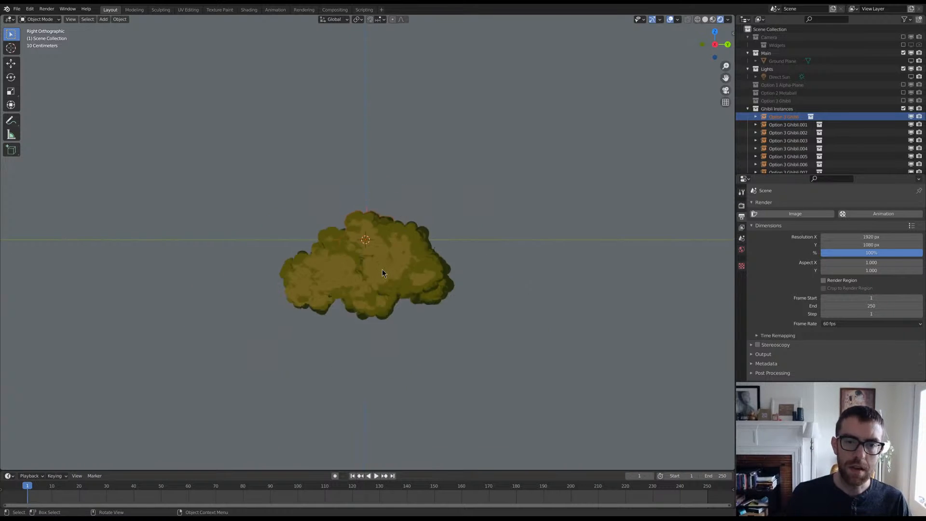
scroll(407, 280, down, 2)
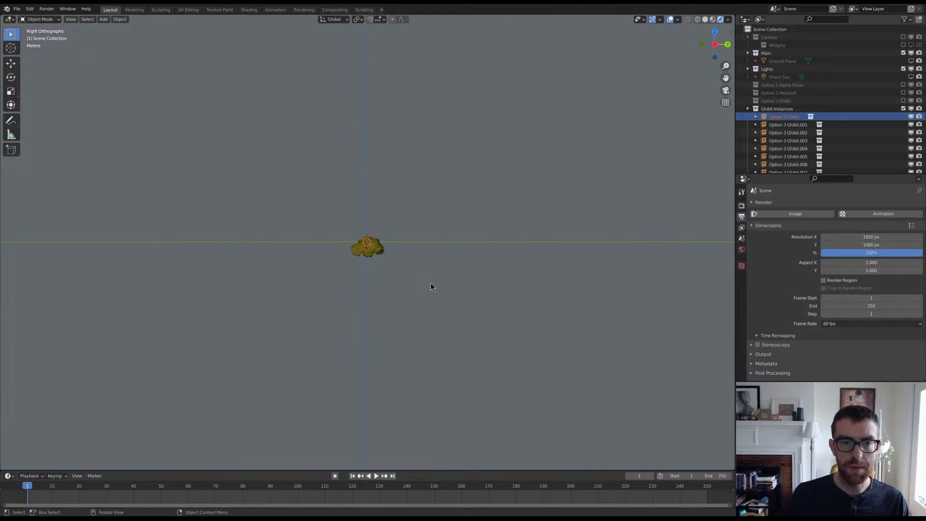
click(652, 19)
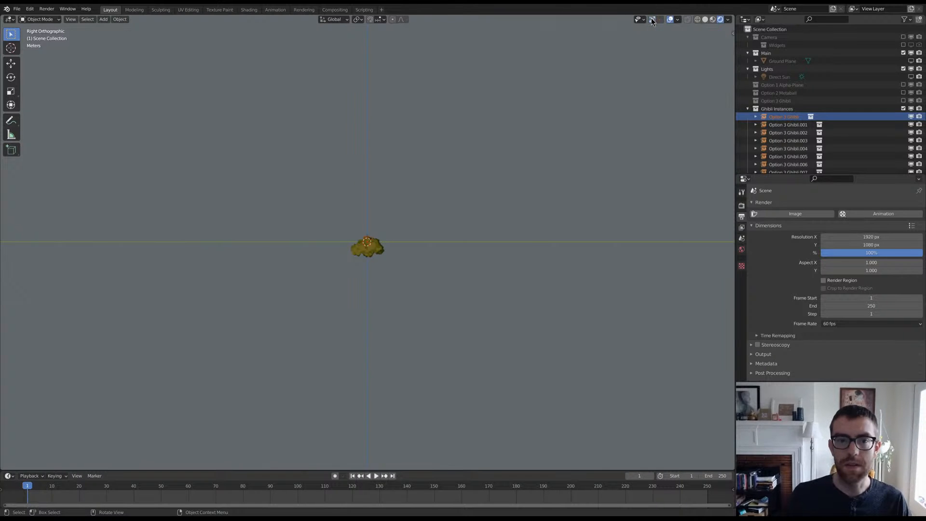
click(670, 19)
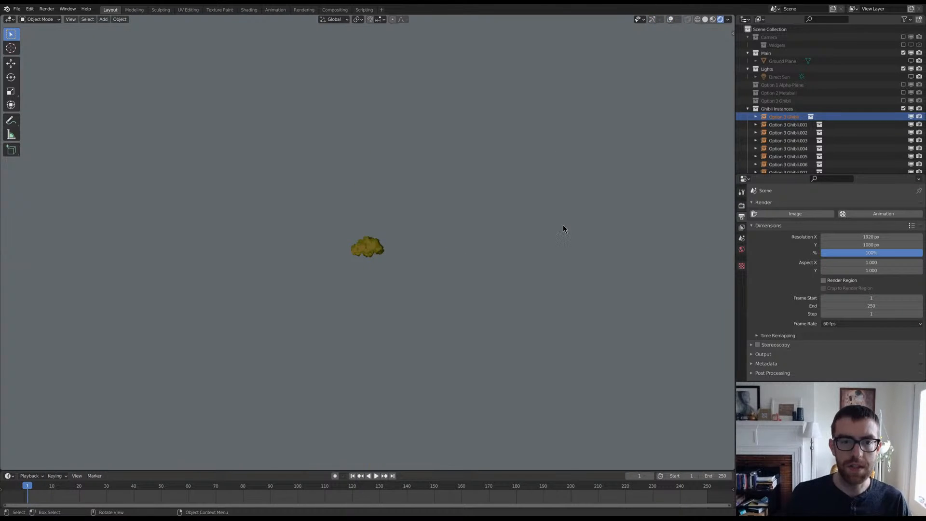
Step: Examine how the bush reads against the background environment from different angles and distances
middle_drag(563, 226, 553, 235)
shift+middle_drag(447, 263, 492, 211)
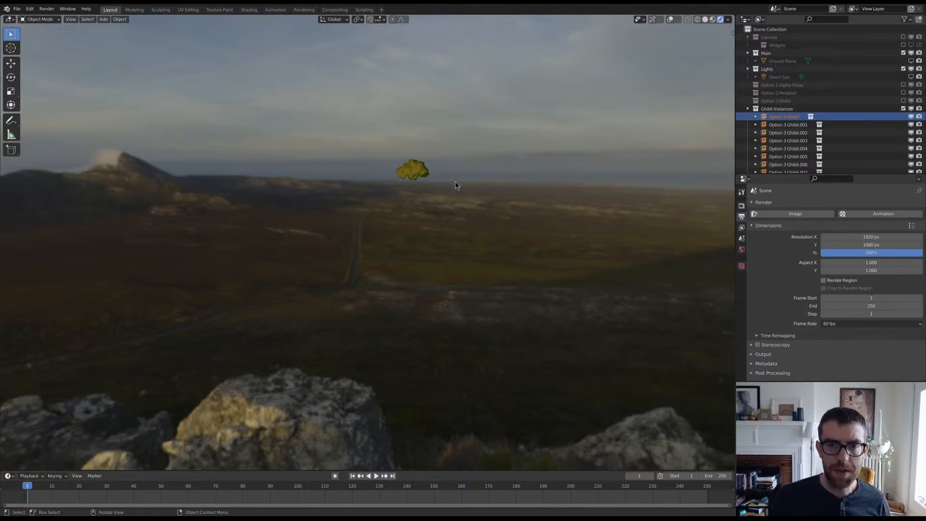
mouse_move(428, 187)
middle_down()
mouse_move(389, 192)
mouse_move(437, 190)
mouse_move(397, 192)
mouse_move(436, 185)
mouse_move(401, 185)
mouse_move(418, 173)
middle_up()
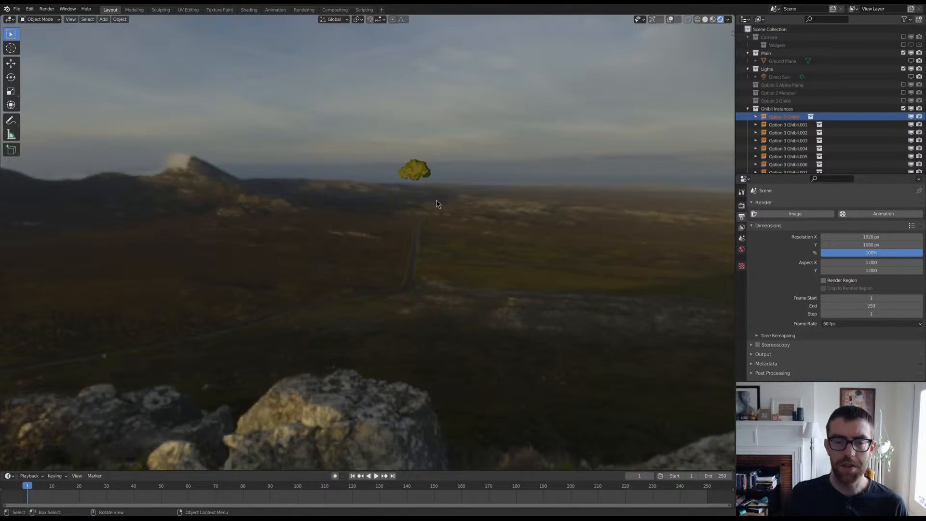
mouse_move(404, 221)
middle_down()
mouse_move(441, 223)
mouse_move(309, 228)
mouse_move(407, 234)
mouse_move(424, 230)
mouse_move(416, 222)
middle_up()
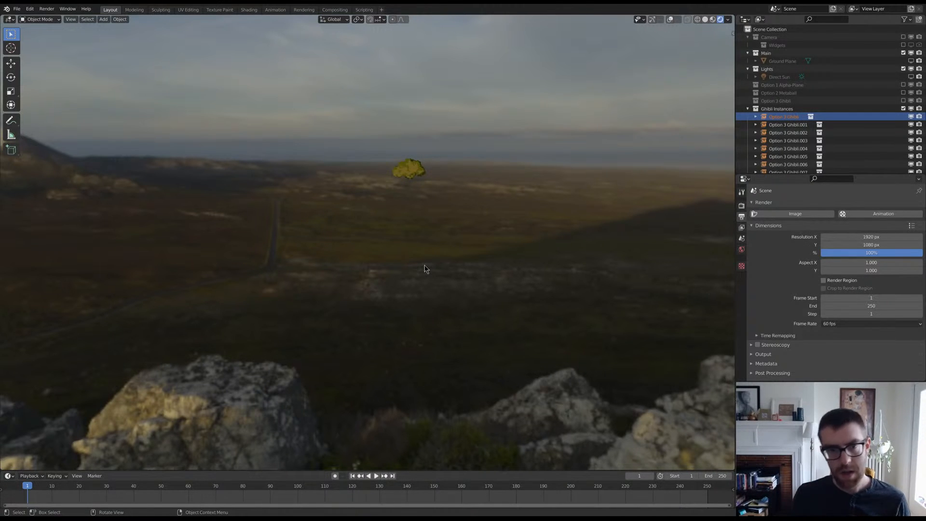
scroll(433, 200, up, 6)
scroll(466, 132, down, 5)
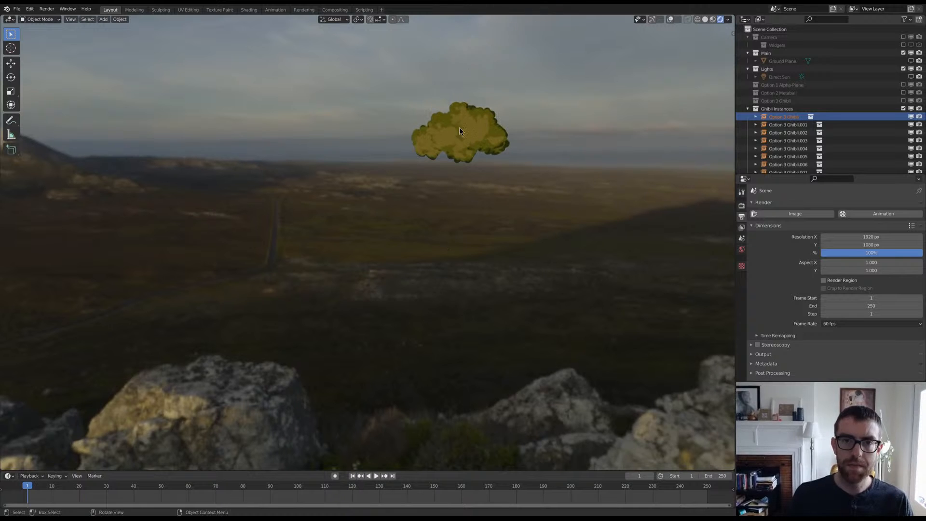
Step: Select an instance in the Ghibli bush and frame the view on it so the whole bush fits
click(461, 128)
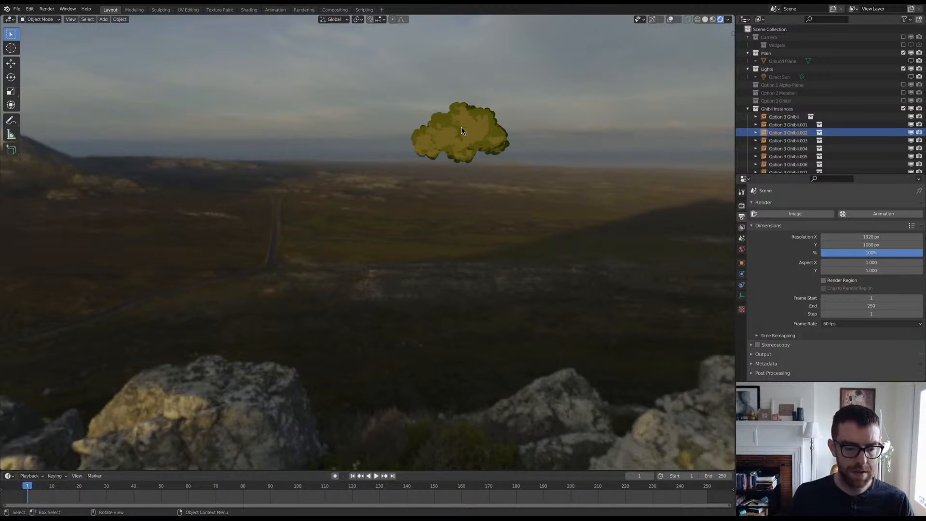
key(grave)
click(496, 152)
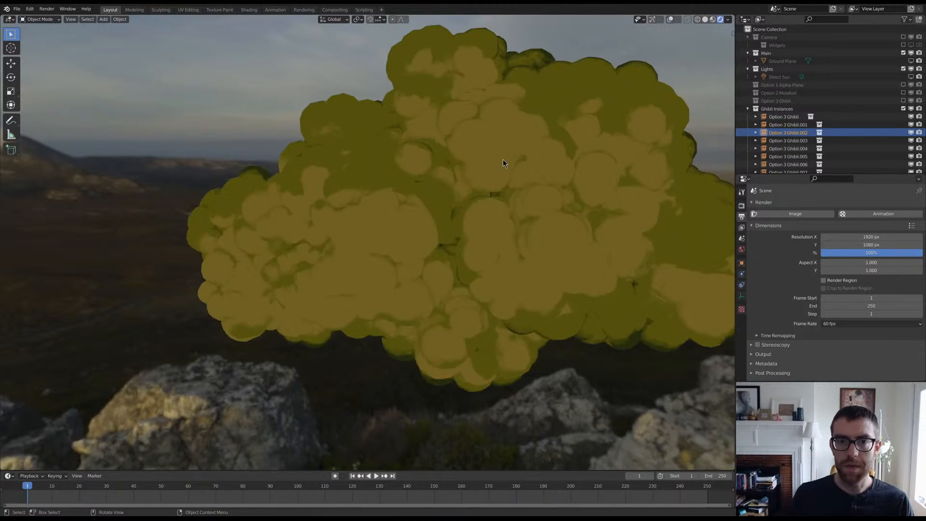
scroll(505, 192, down, 3)
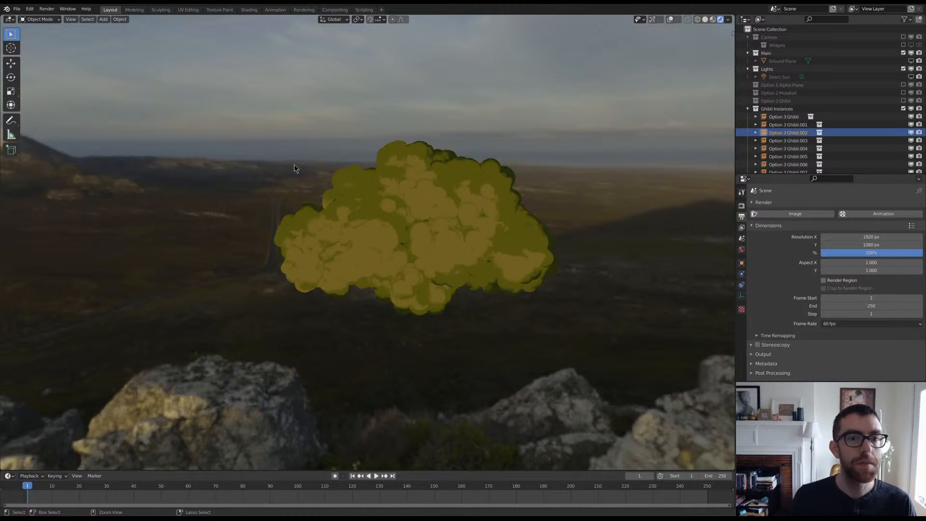
Step: Save the file and collapse the Ghibli Instances collection in the outliner
key(ctrl+s)
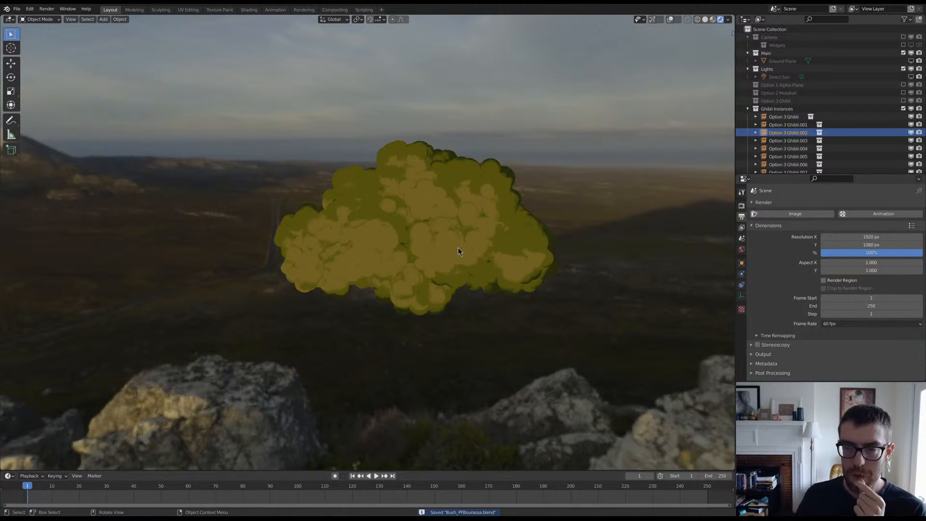
click(747, 109)
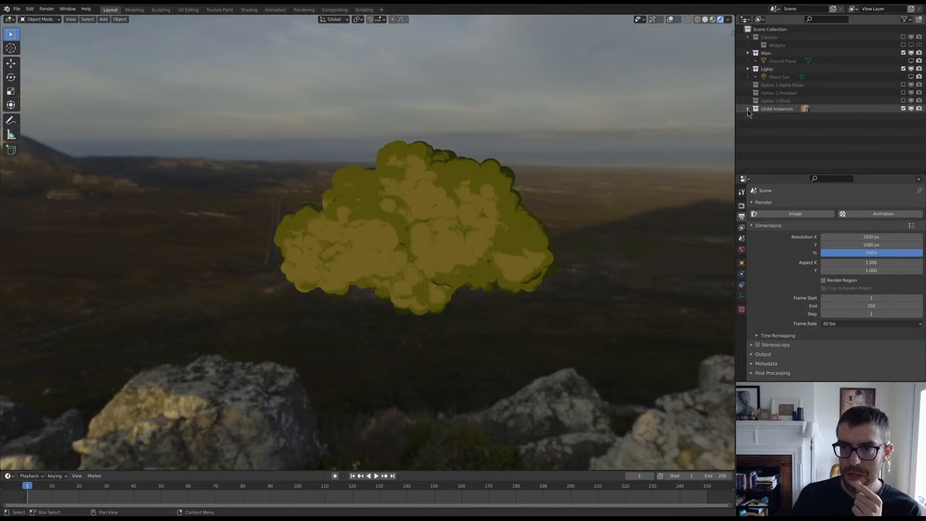
key(s)
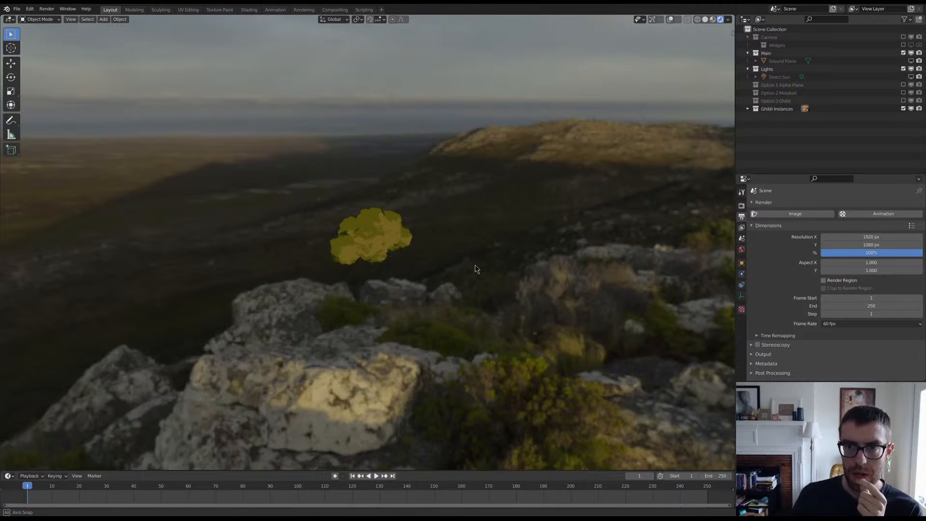
click(475, 269)
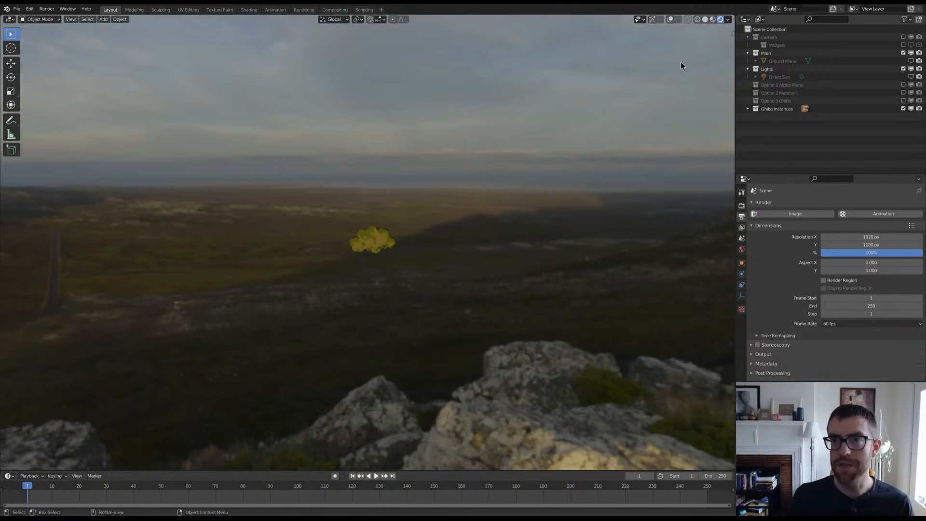
Step: Switch the viewport to solid shading, play the animation briefly, and inspect the bush geometry up close and from afar
click(704, 19)
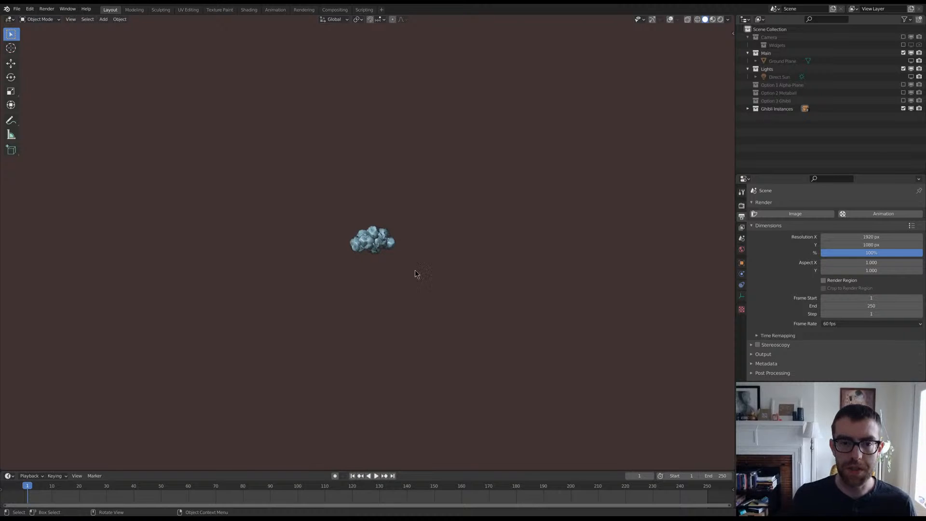
key(r)
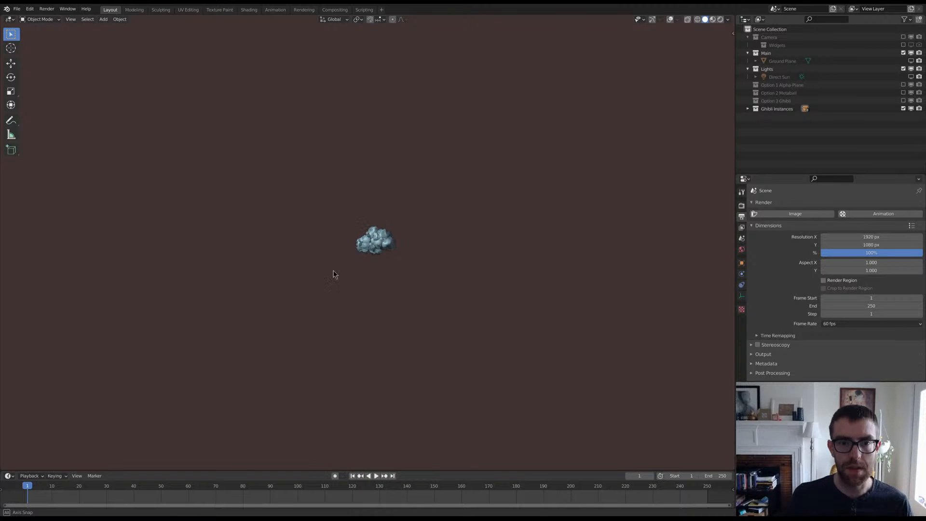
middle_drag(333, 274, 382, 216)
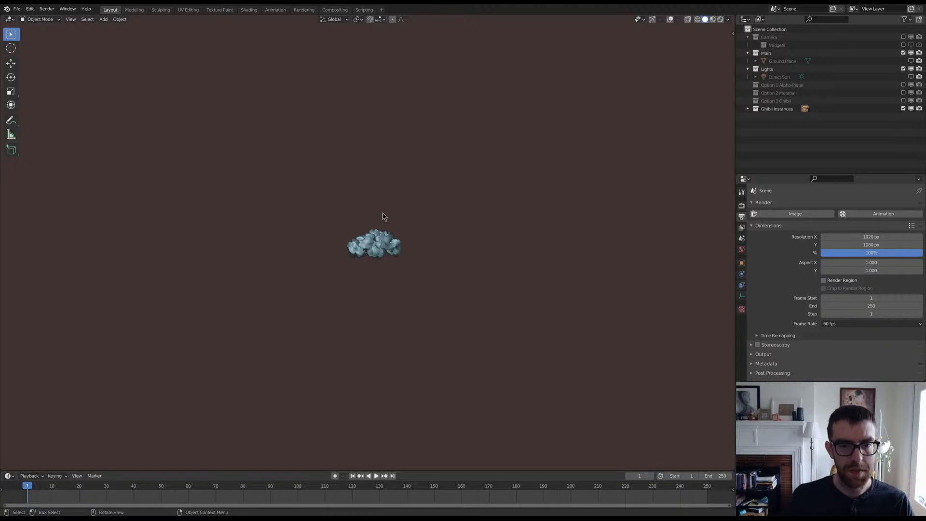
key(space)
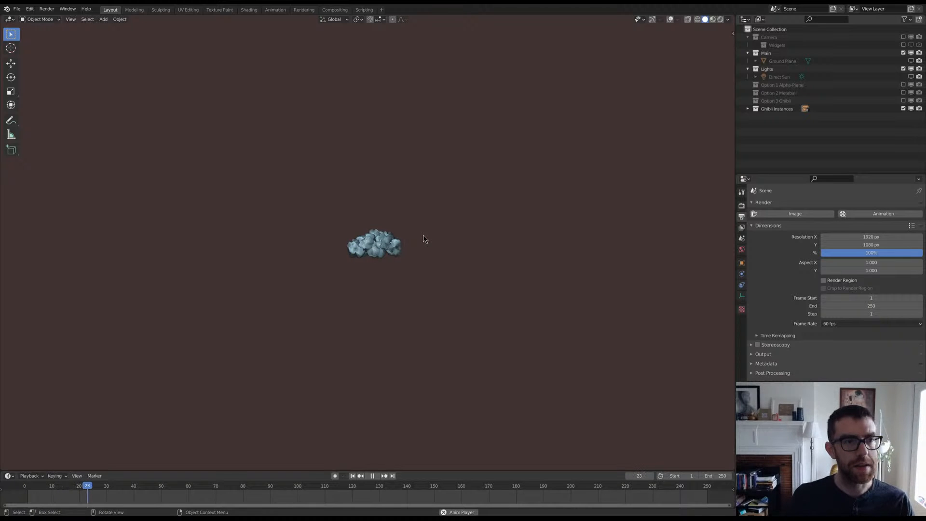
key(space)
middle_drag(424, 236, 426, 278)
scroll(409, 267, up, 8)
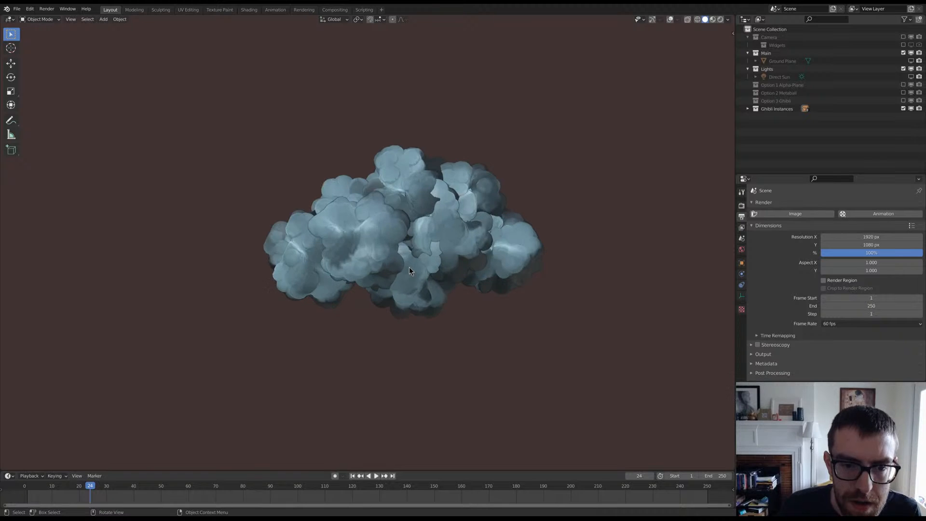
scroll(409, 267, up, 3)
scroll(409, 268, down, 12)
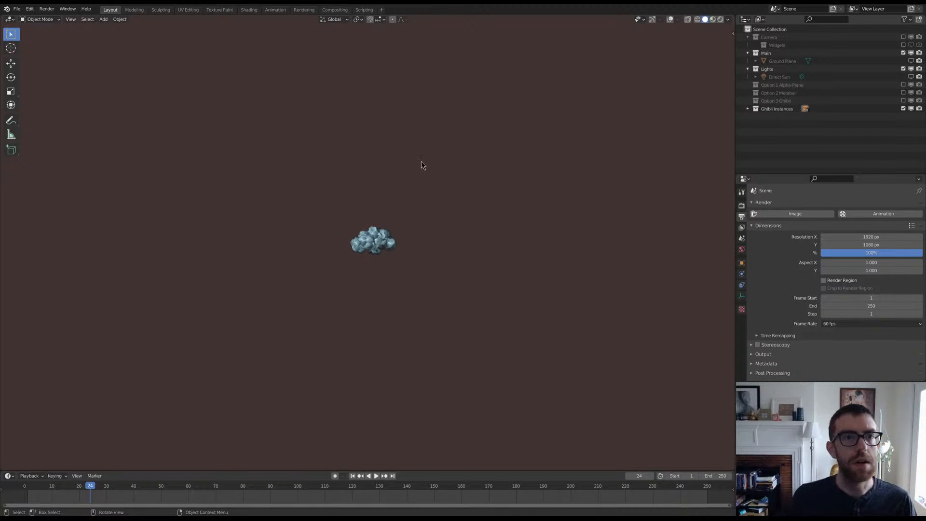
Step: Turn the viewport overlays and gizmos back on and view the bush from above at an angle
click(670, 20)
click(652, 20)
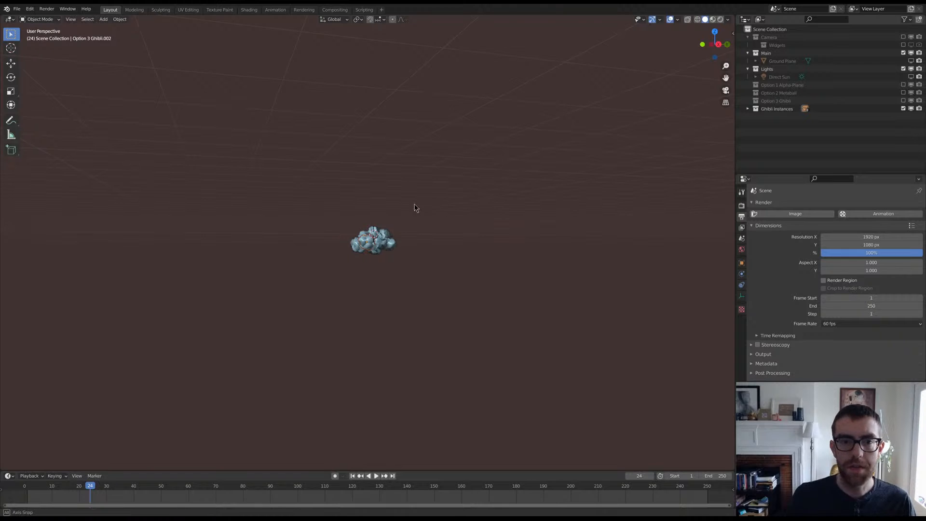
middle_drag(425, 218, 452, 227)
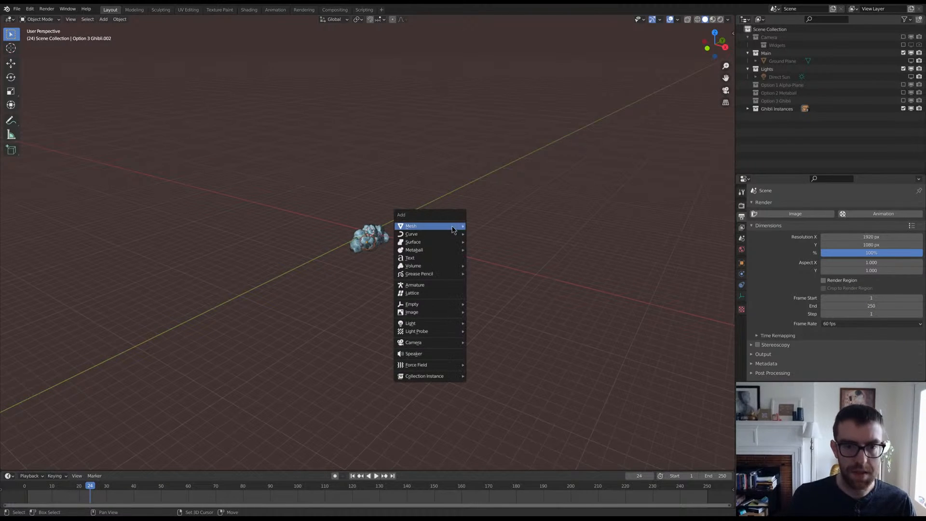
Step: Add a mesh plane at the bush's location and scale it up to a large sheet surrounding the bush
key(shift+a)
mouse_move(453, 229)
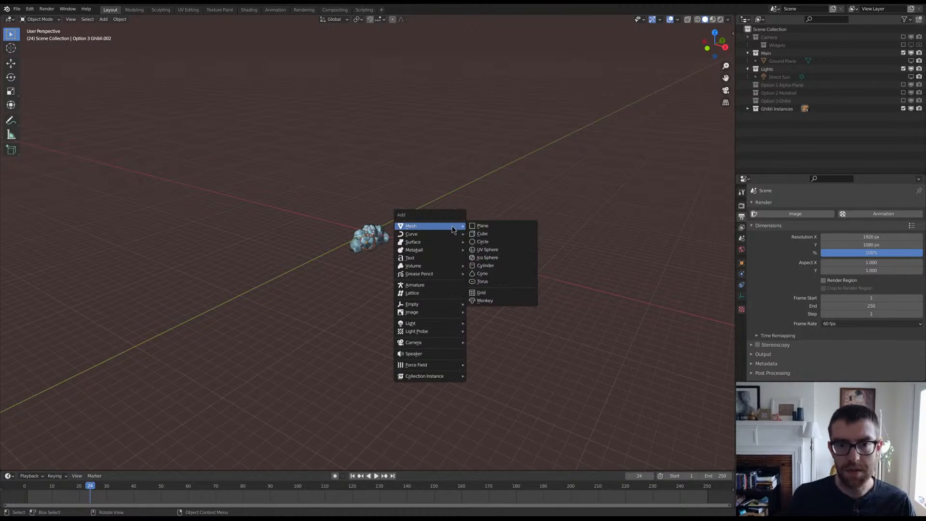
click(504, 227)
key(s)
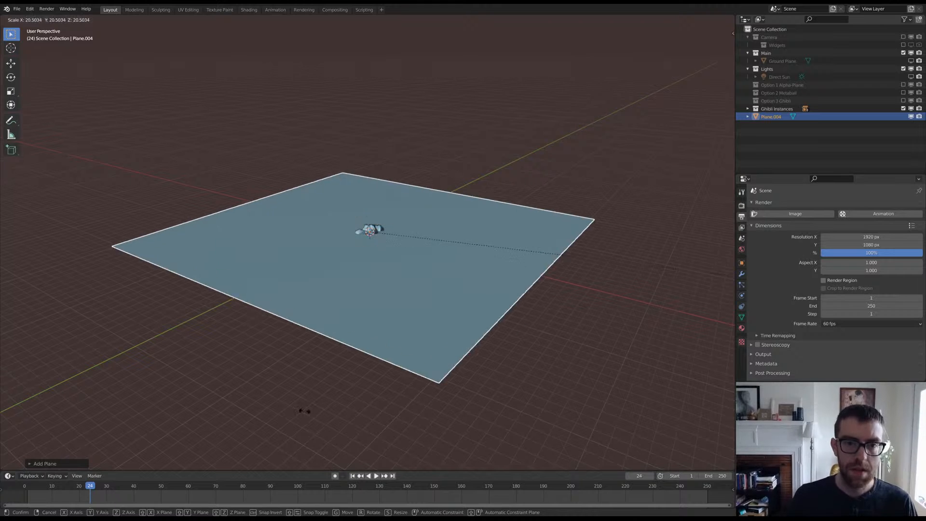
click(21, 460)
Step: Enter Edit Mode on the large plane and rotate its mesh 90° about the global X axis so it stands upright
key(r)
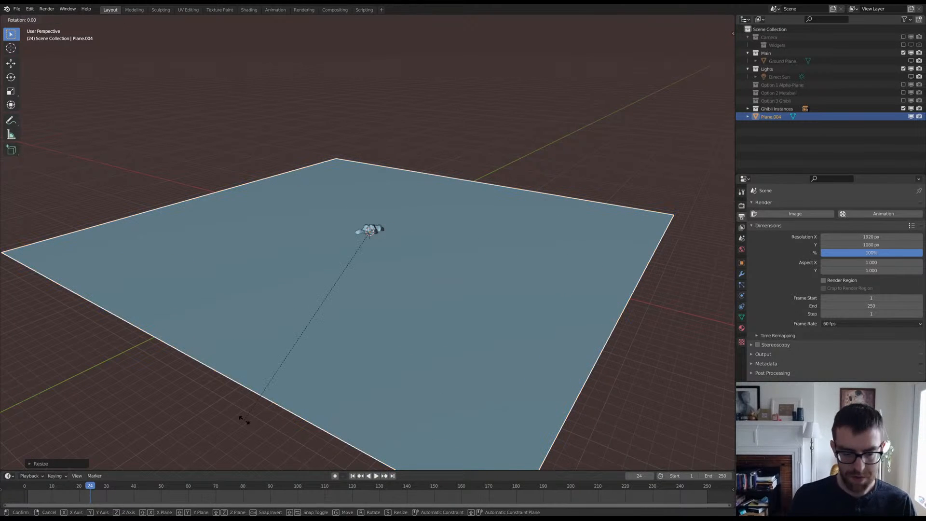
key(Escape)
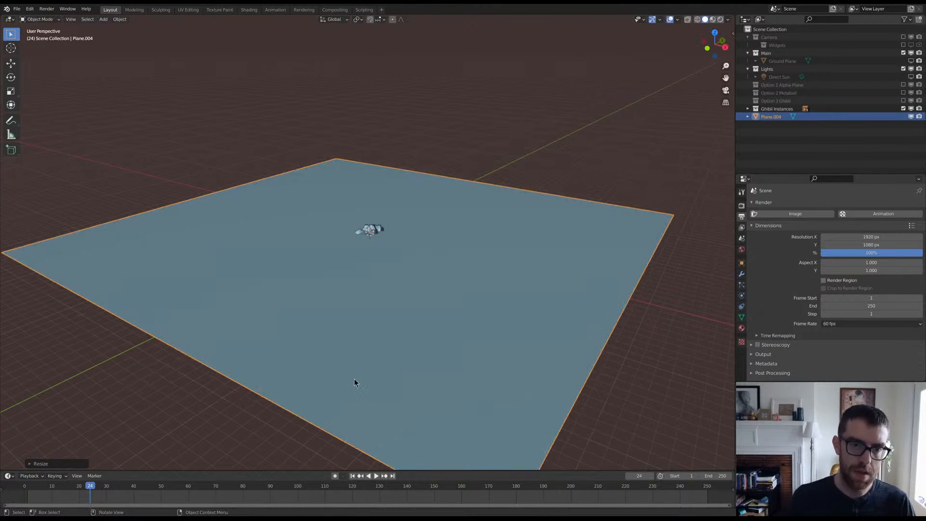
key(ctrl+Tab)
click(471, 348)
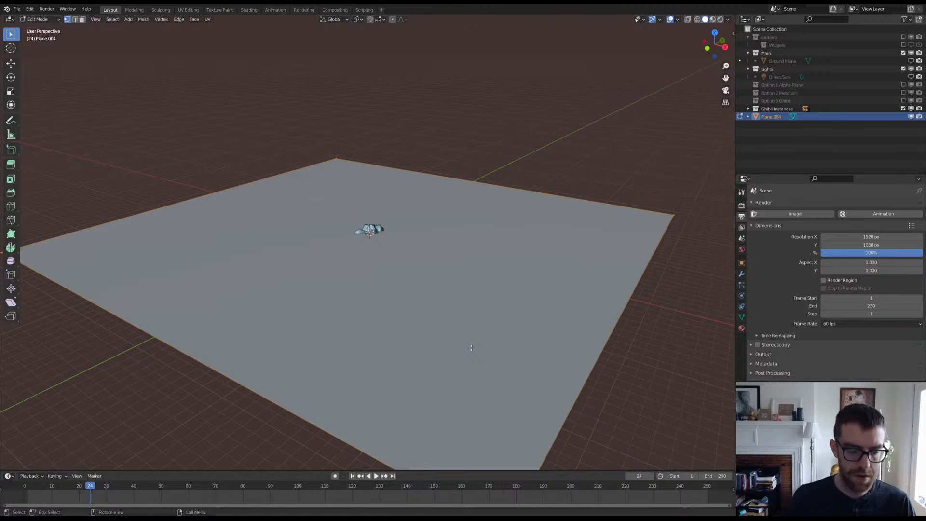
text(rx90)
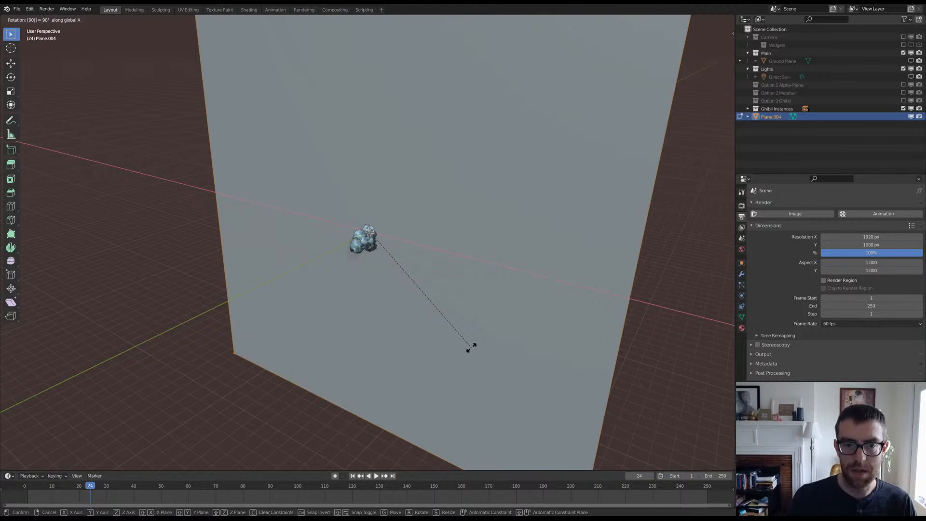
key(Return)
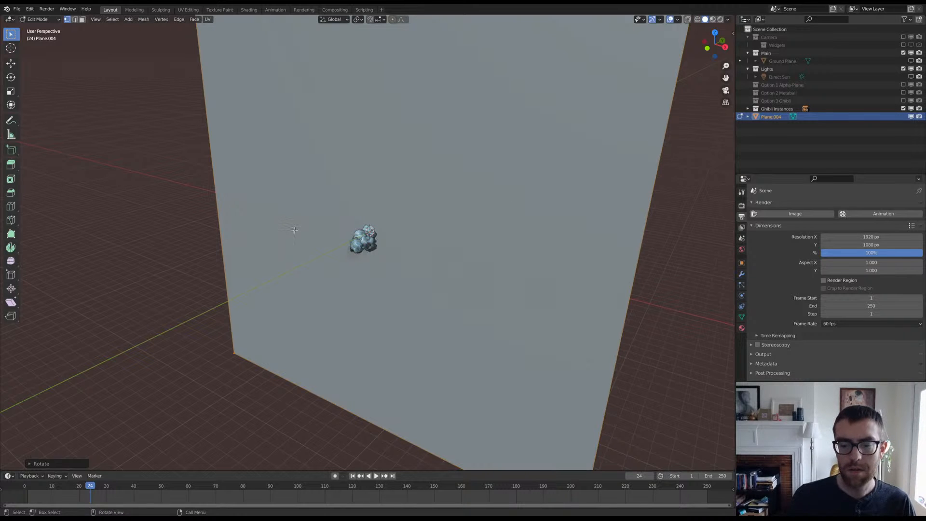
Step: Rotate the upright plane's mesh 90° about the global Z axis so it faces the right orthographic view
key(KP_1)
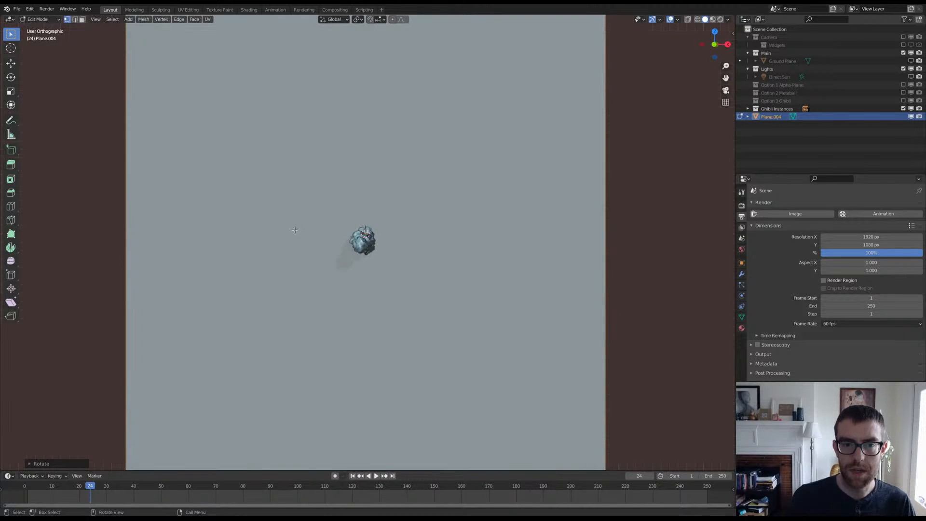
key(KP_3)
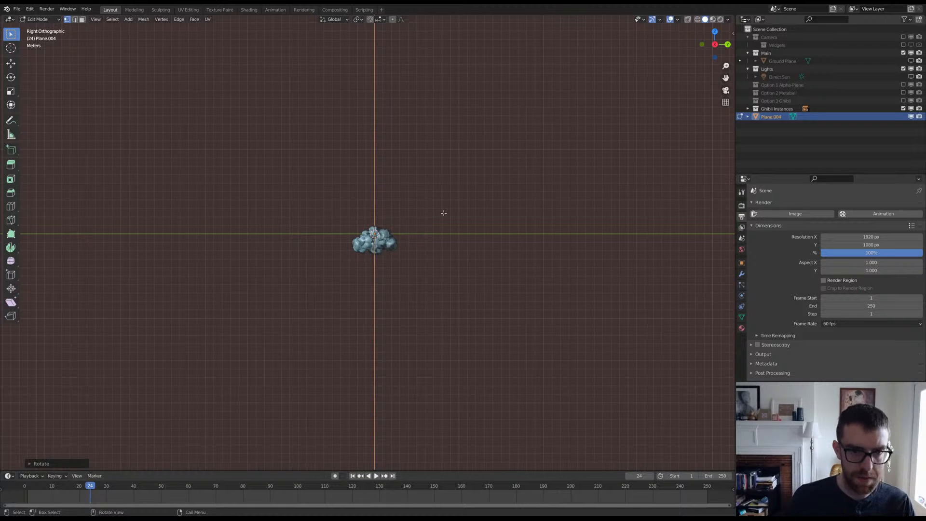
text(rz90)
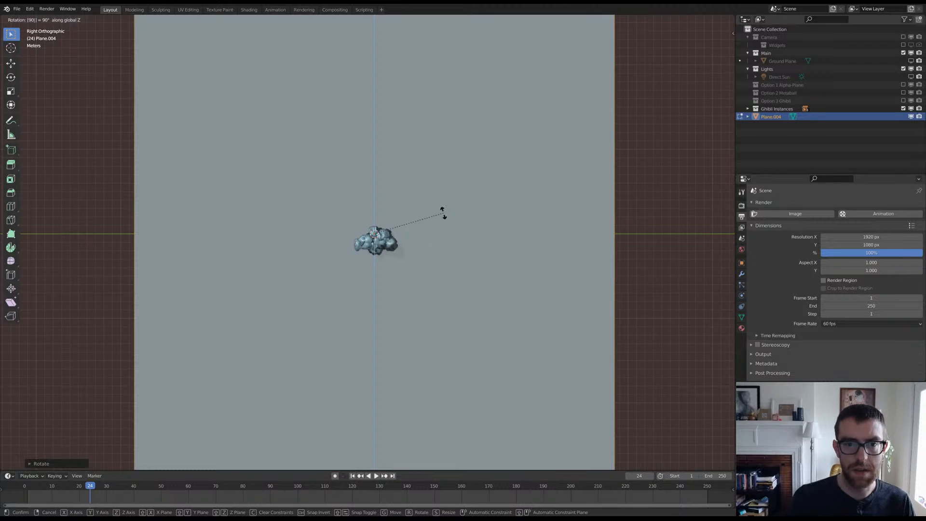
key(Return)
scroll(444, 212, down, 3)
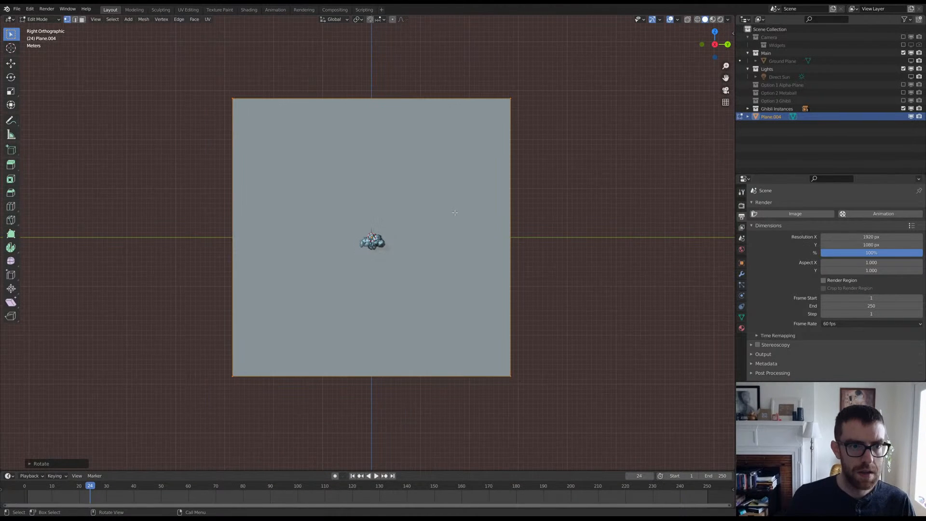
Step: Subdivide the upright plane's mesh
key(z)
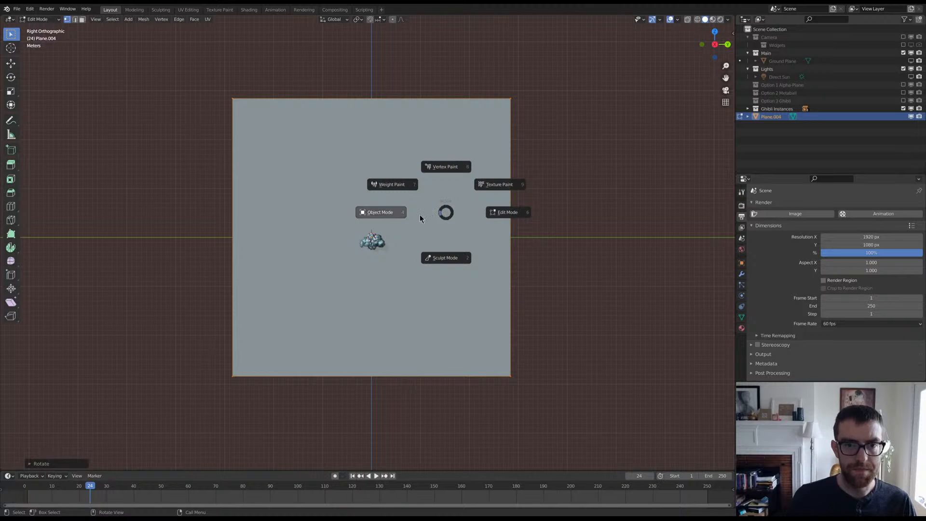
click(516, 211)
key(F3)
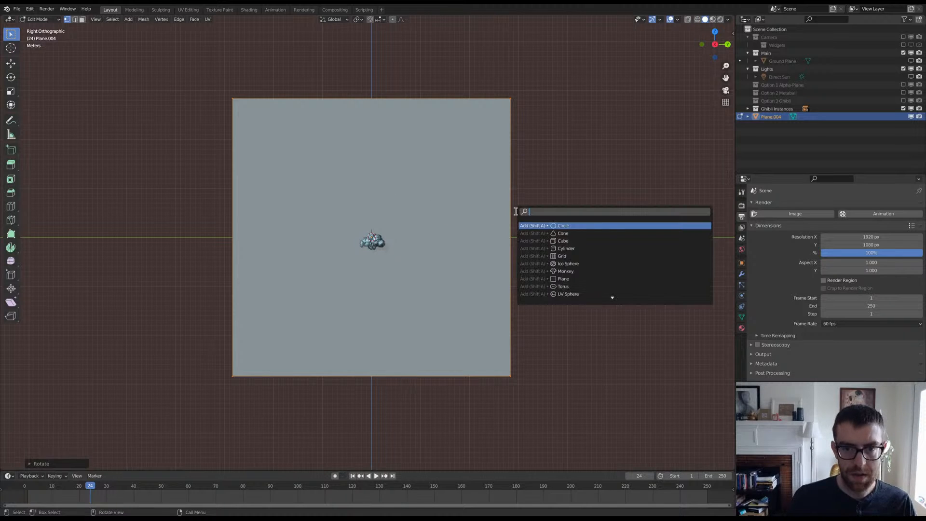
text(su)
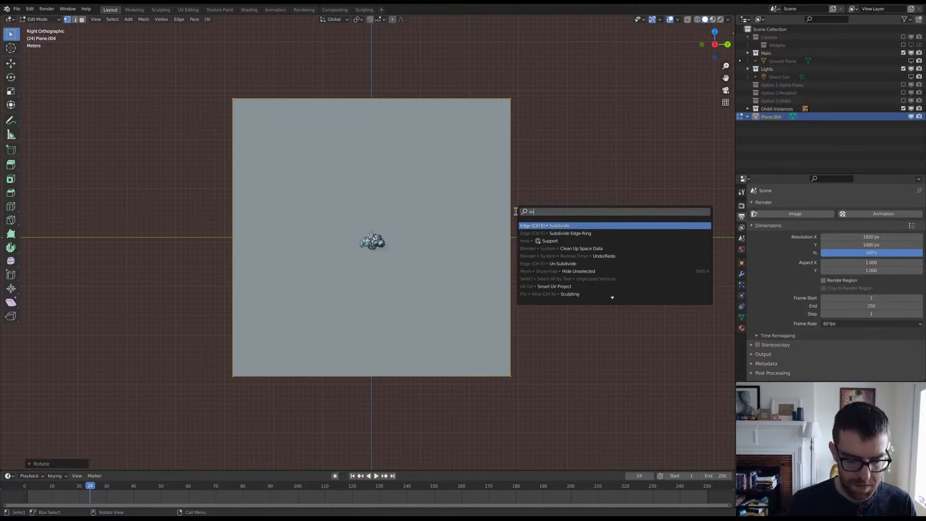
text(b)
key(Return)
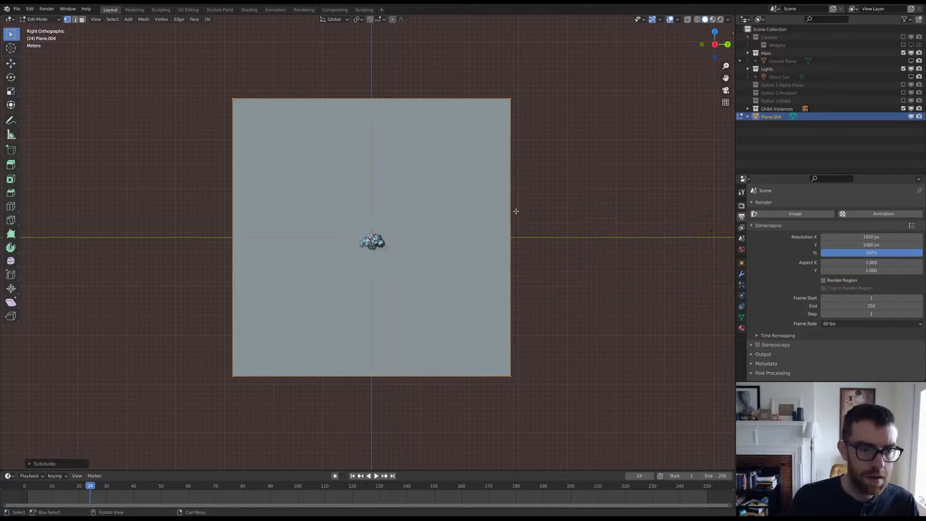
Step: Set the plane subdivision's number of cuts to 8
click(28, 464)
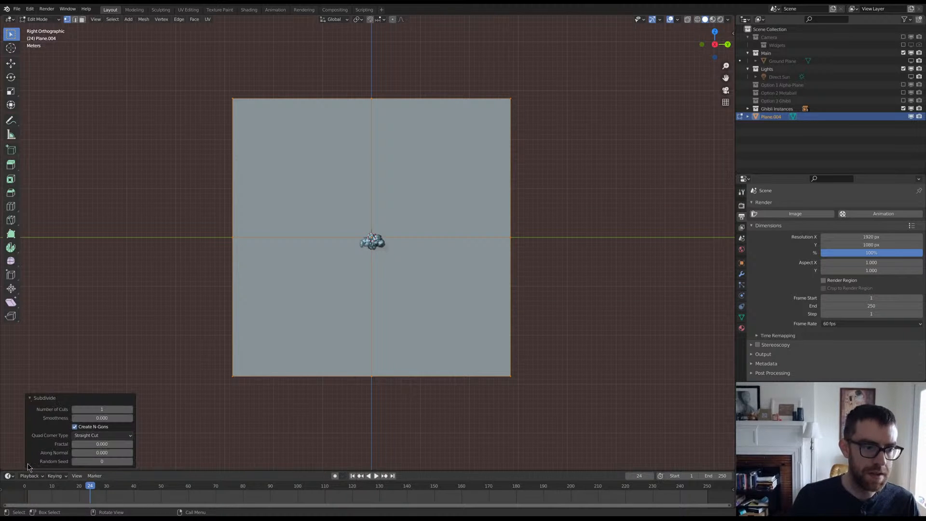
click(131, 409)
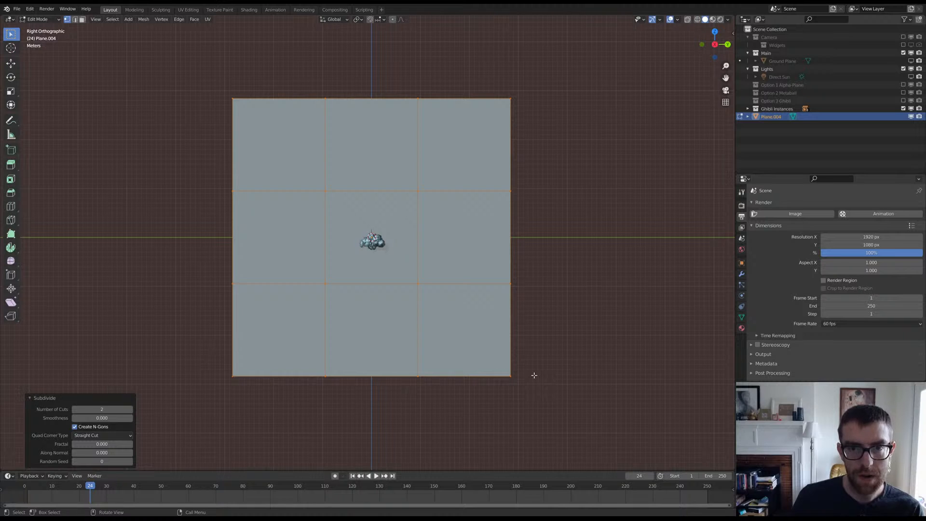
click(131, 409)
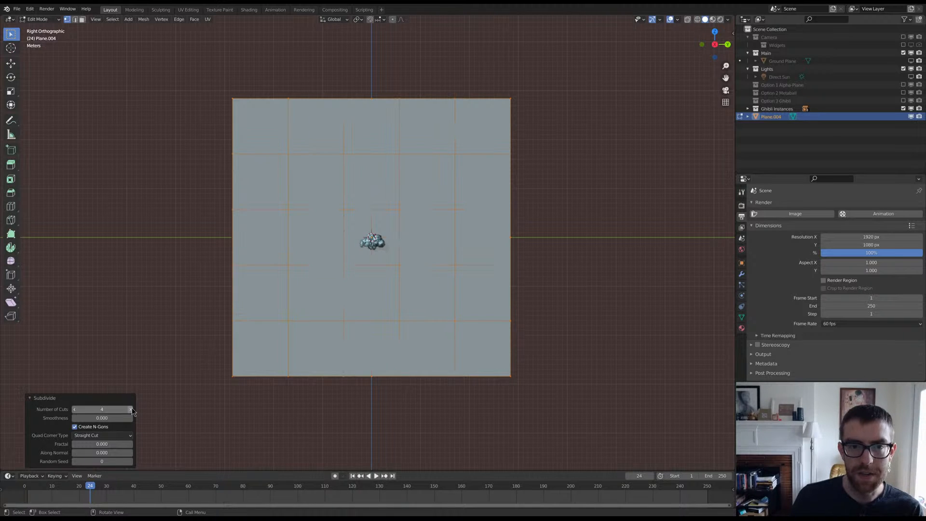
click(130, 409)
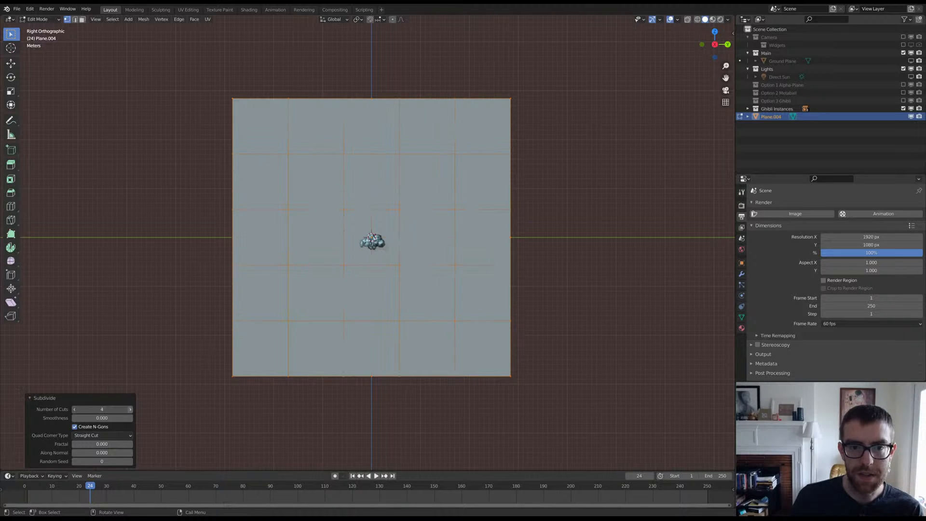
click(131, 409)
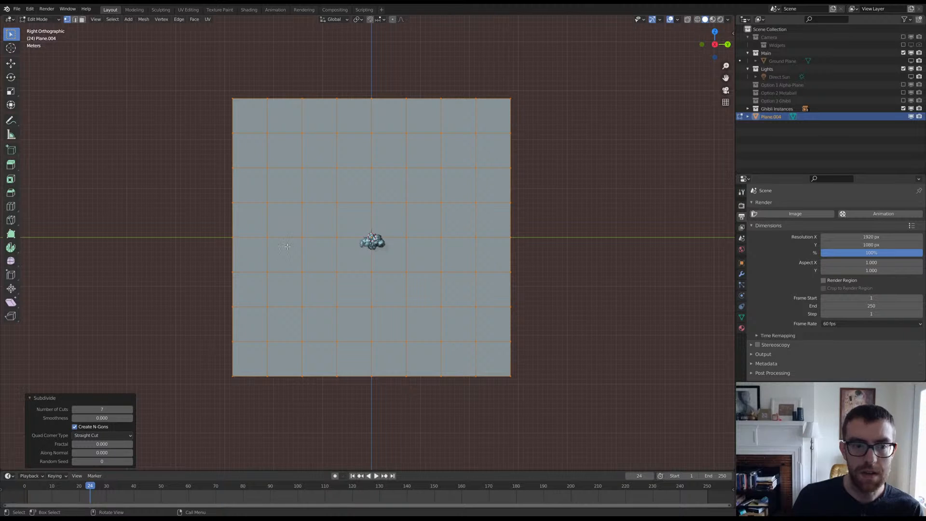
click(131, 409)
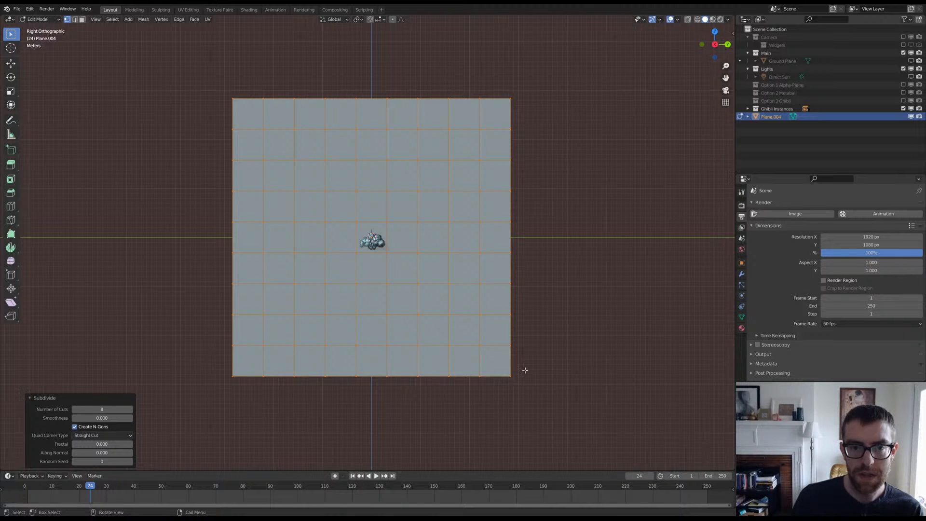
click(30, 398)
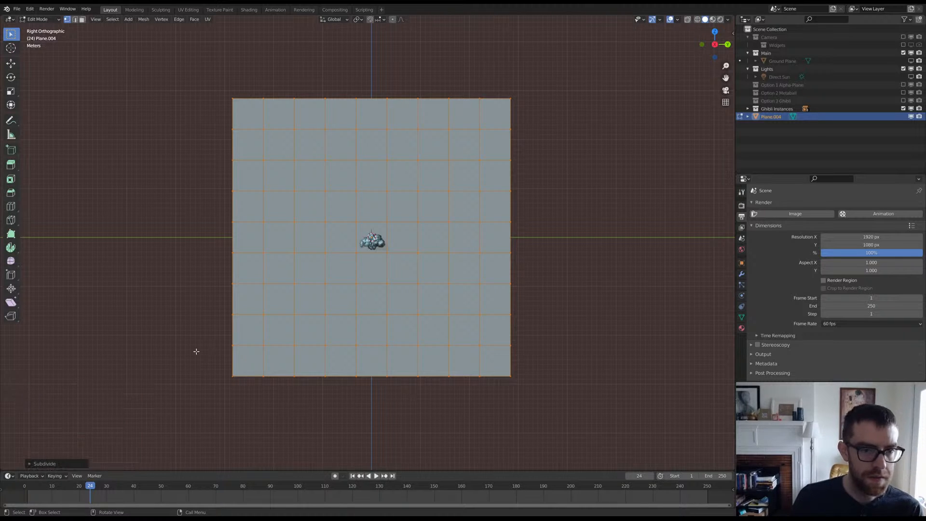
Step: Return the plane to Object Mode and set its object instancing to Vertices
key(ctrl+Tab)
click(196, 328)
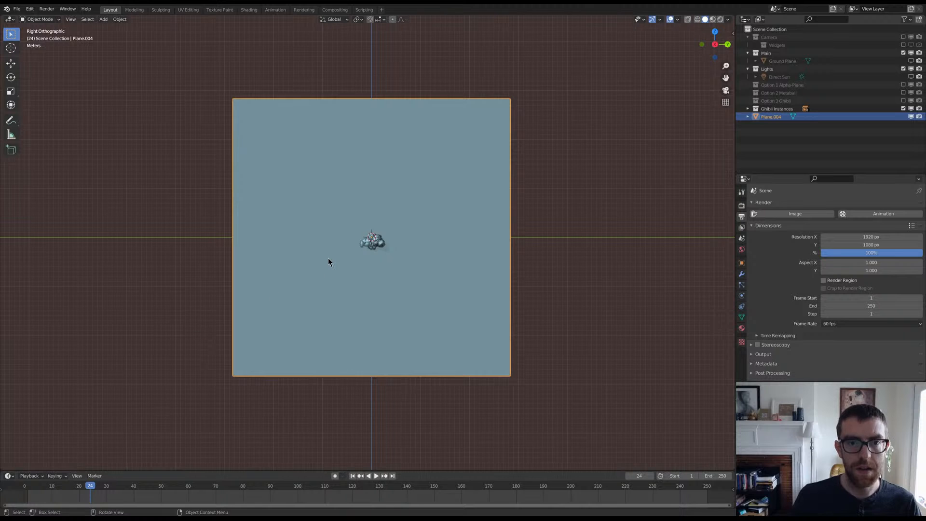
middle_drag(328, 262, 375, 254)
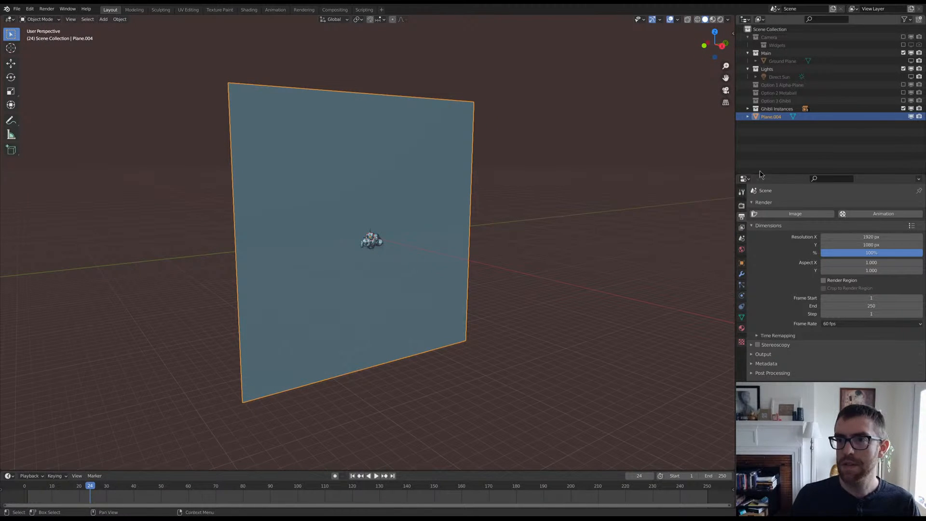
click(741, 263)
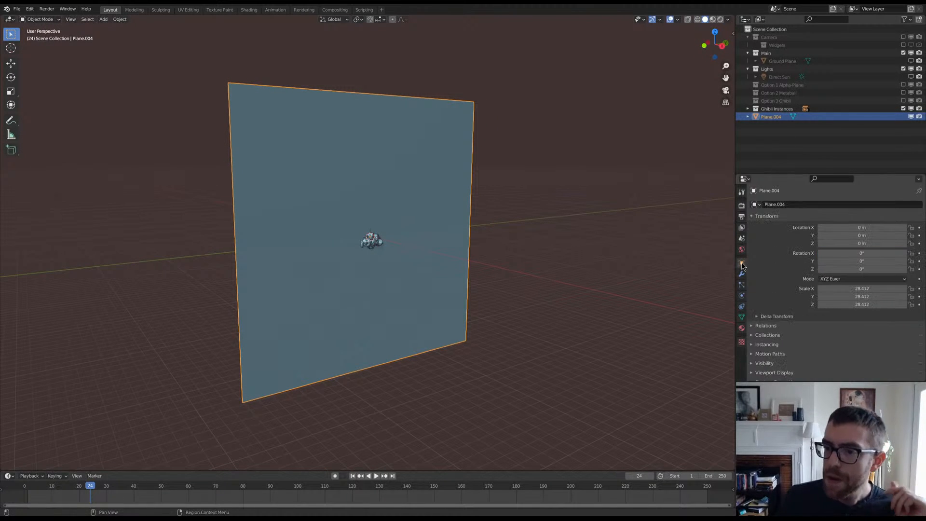
click(766, 345)
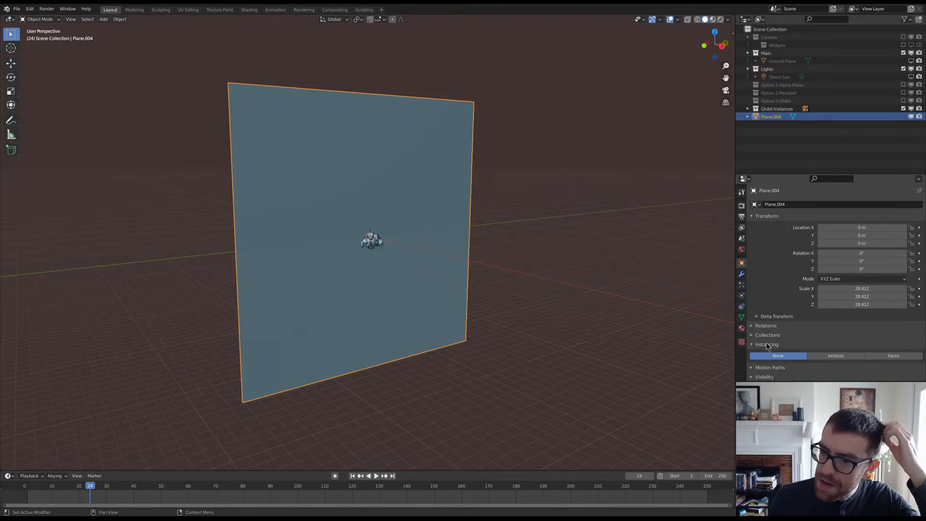
scroll(778, 277, down, 1)
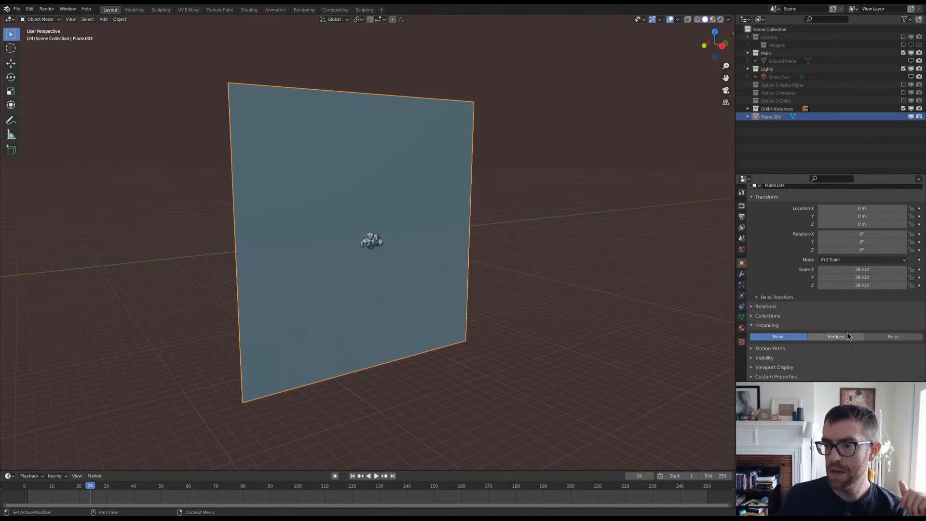
click(822, 334)
scroll(821, 319, down, 1)
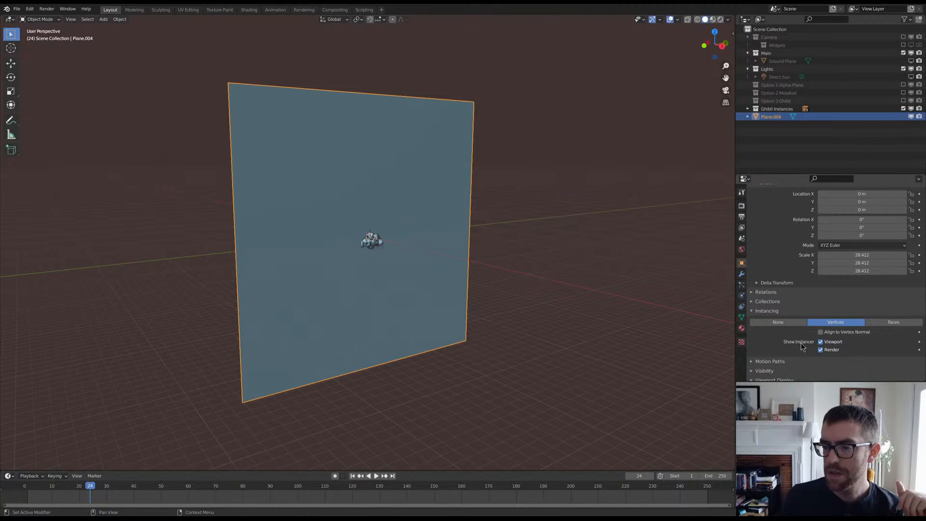
scroll(780, 343, down, 1)
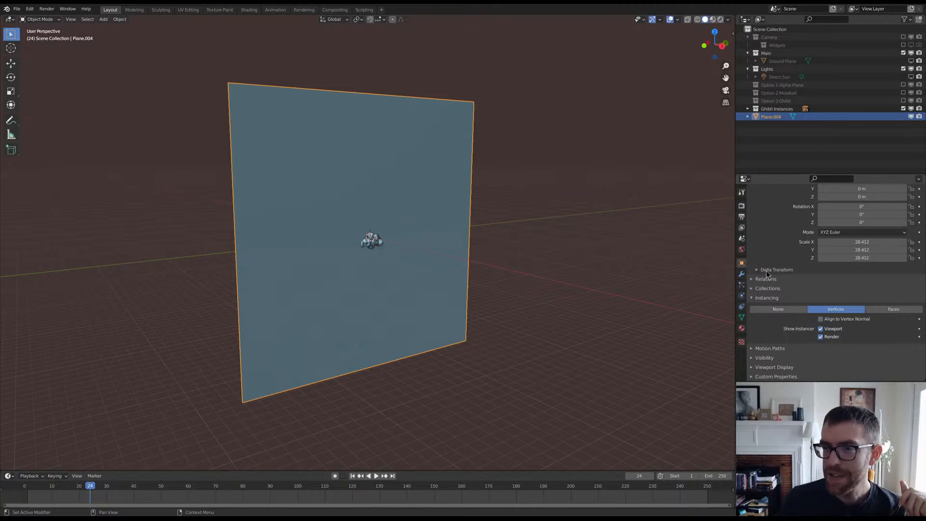
Step: Exclude the Ghibli Instances collection from the view layer
click(748, 108)
click(747, 109)
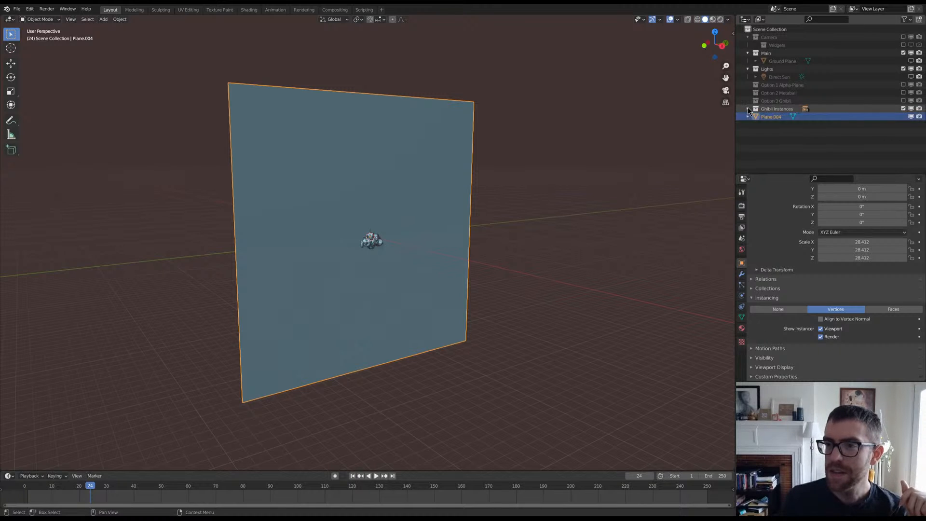
right_click(772, 139)
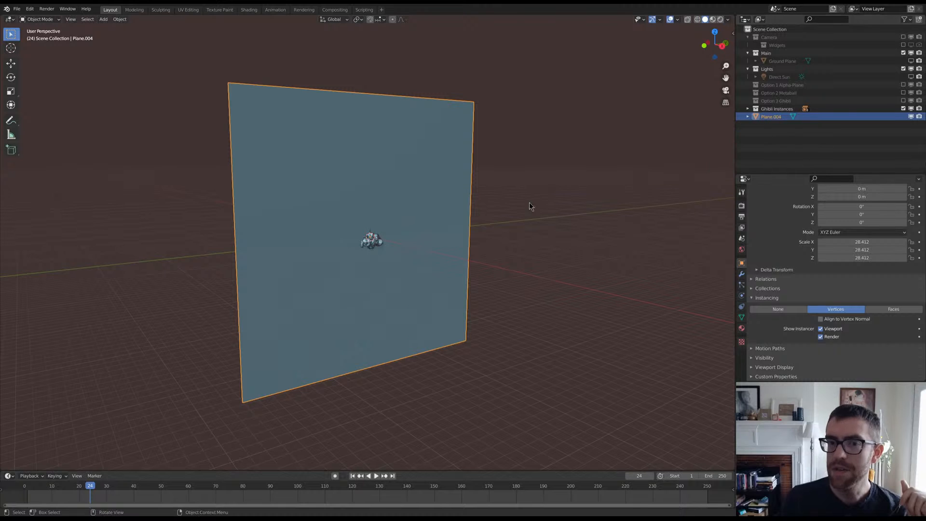
right_click(523, 237)
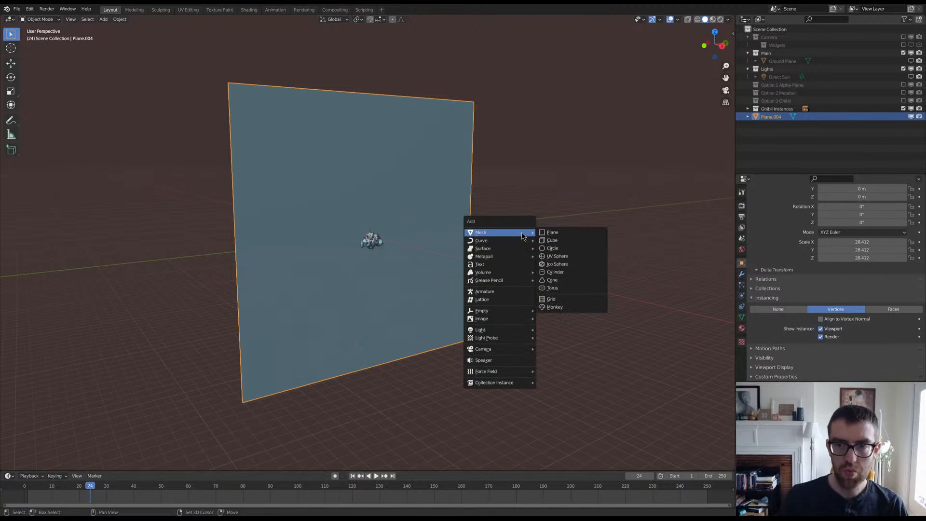
click(904, 108)
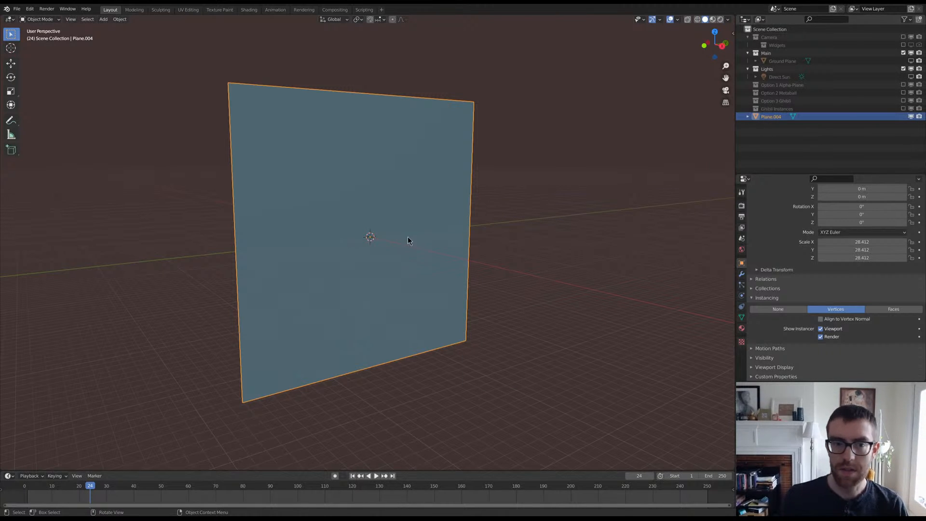
Step: Add a collection instance of Option 1 Alpha-Plane at the plane's centre
key(shift+a)
mouse_move(384, 386)
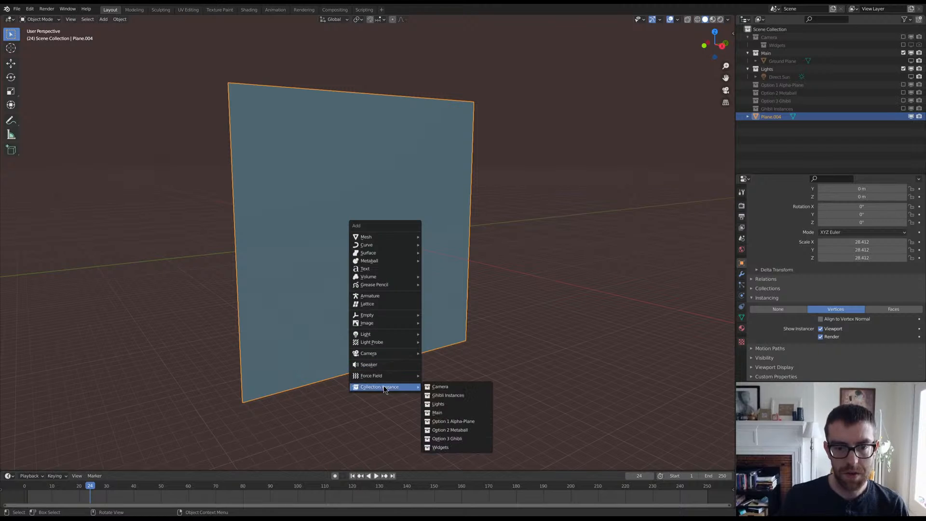
click(458, 423)
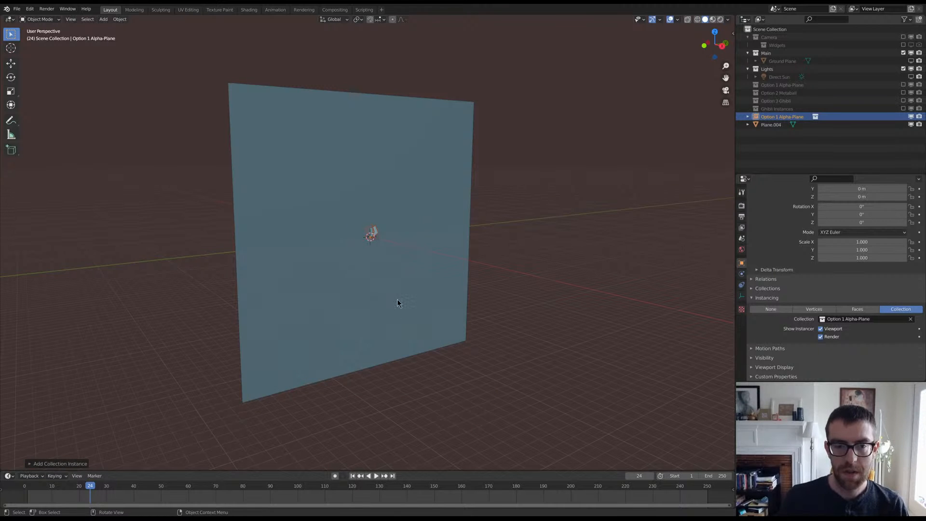
Step: Rotate the Option 1 Alpha-Plane instance 90° about the global Z axis
middle_drag(398, 299, 421, 291)
key(r)
text(z)
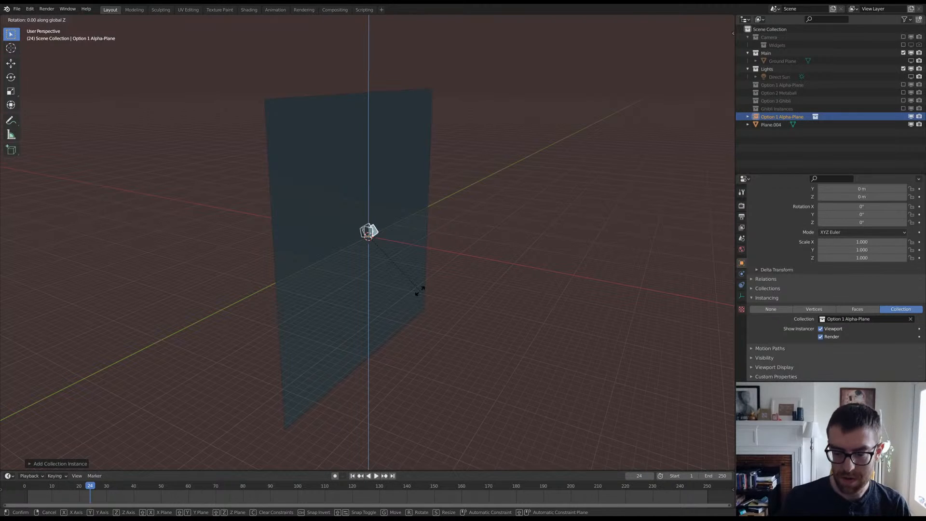
text(90)
key(Return)
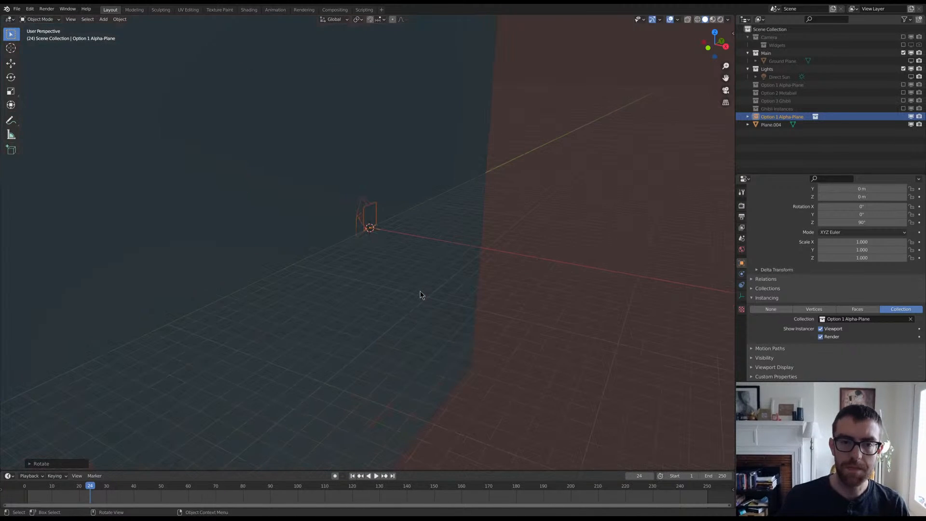
Step: Parent the Option 1 Alpha-Plane instance to the large upright plane using the Object option
middle_drag(422, 294, 497, 259)
click(466, 145)
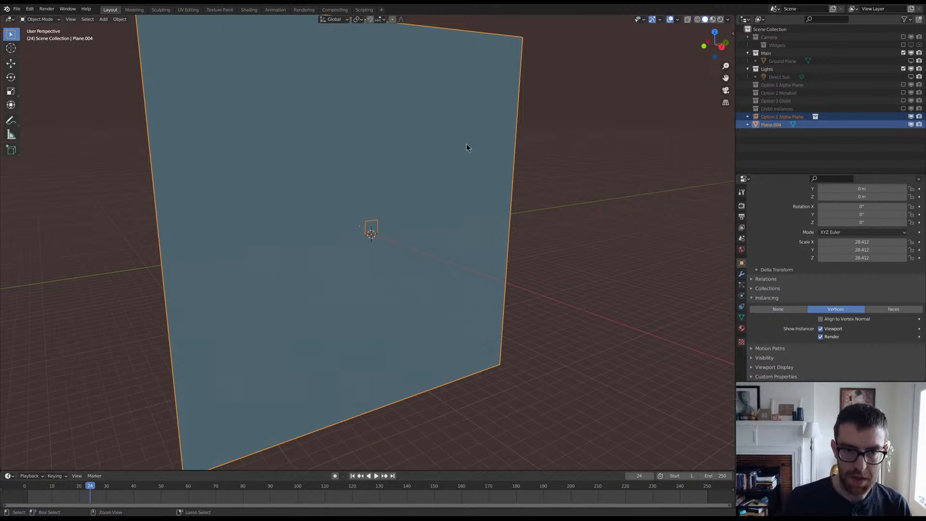
key(ctrl+p)
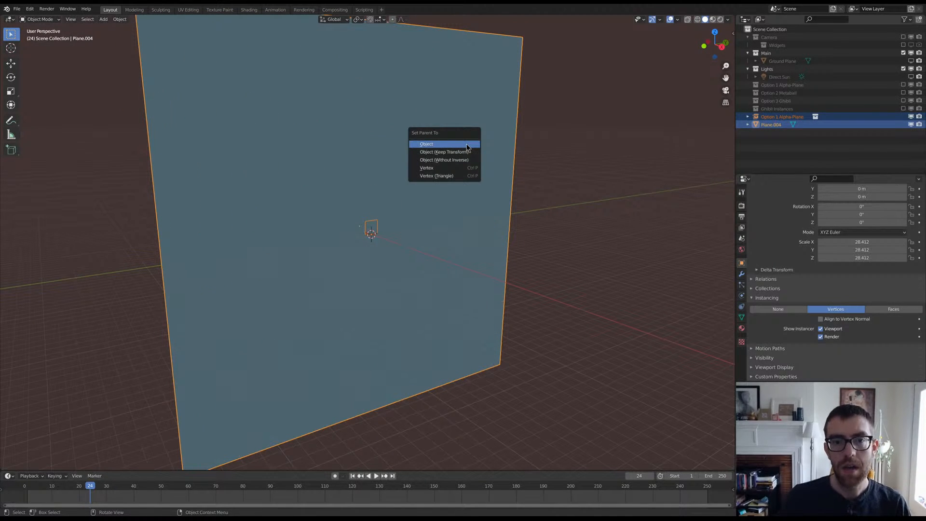
click(466, 145)
middle_drag(393, 198, 434, 213)
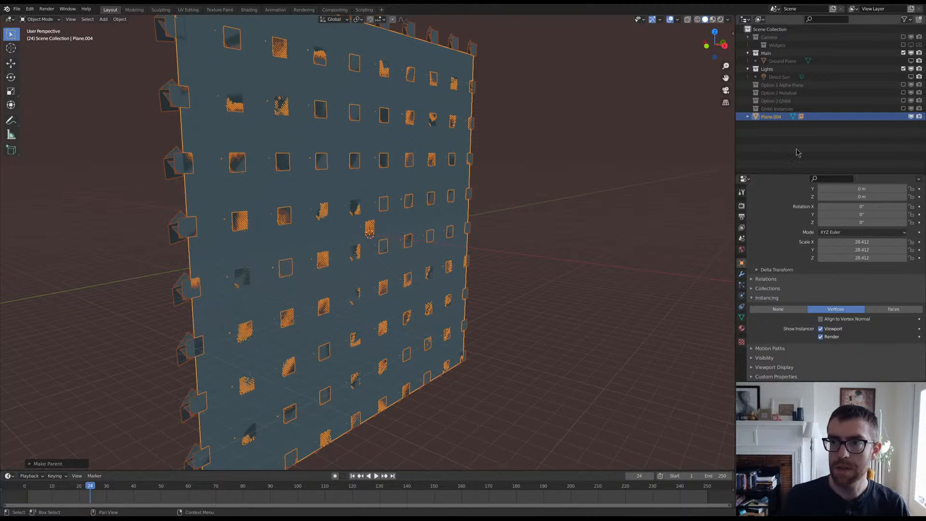
click(911, 116)
click(911, 116)
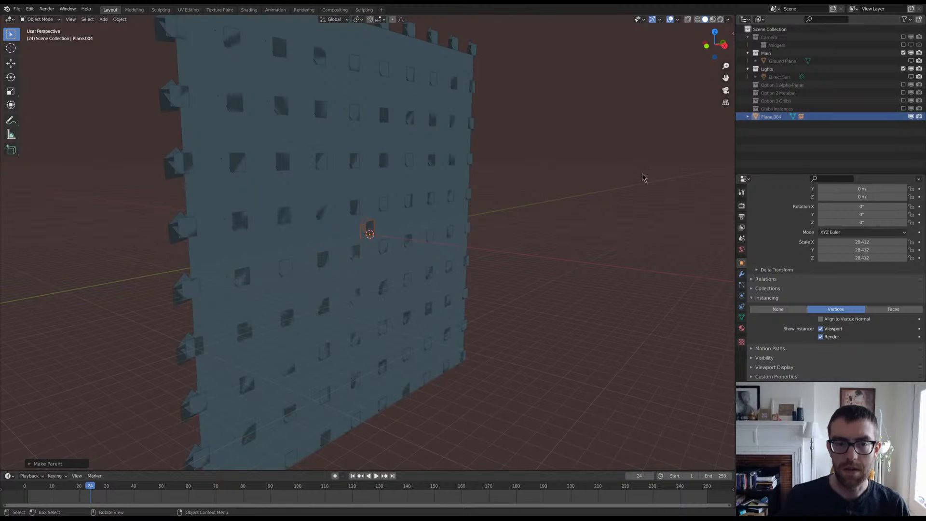
middle_drag(433, 238, 395, 236)
scroll(395, 236, up, 1)
key(g)
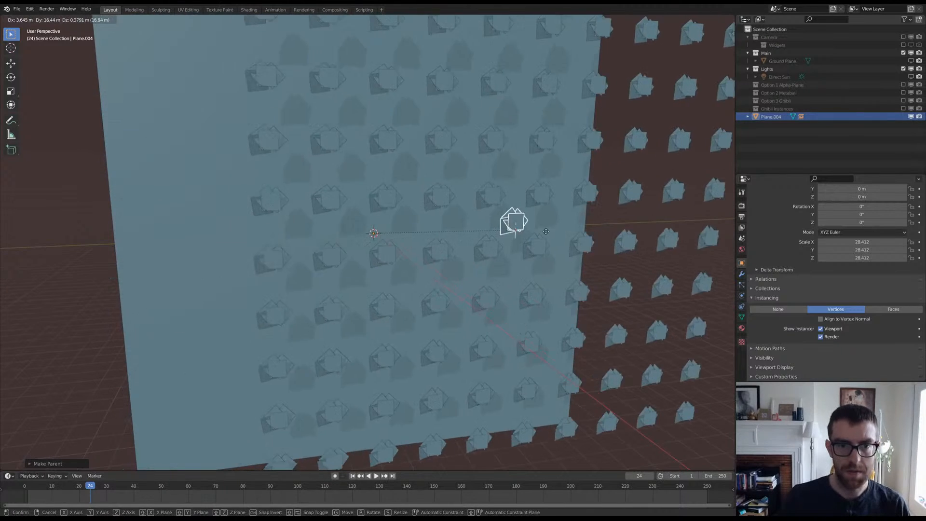
right_click(635, 221)
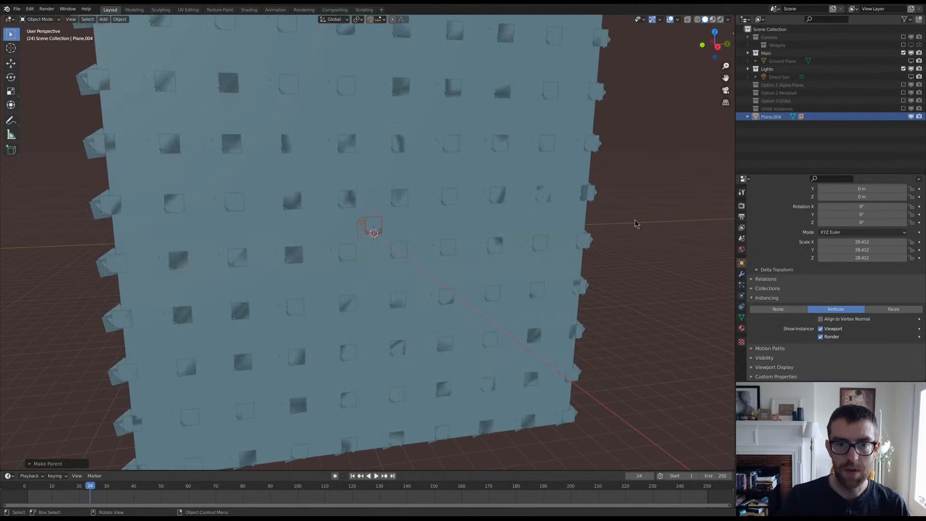
Step: Turn off Show Instancer for the plane in both the viewport and the render
click(820, 329)
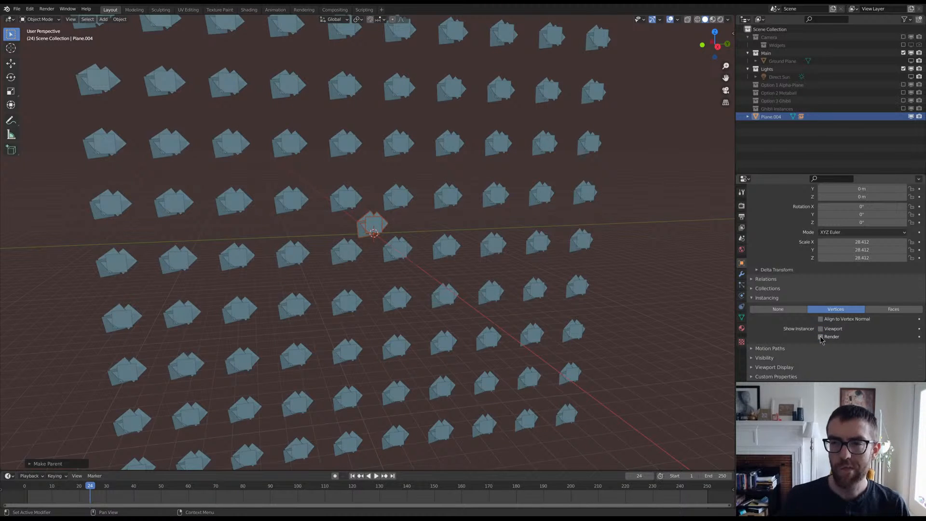
click(911, 116)
click(911, 116)
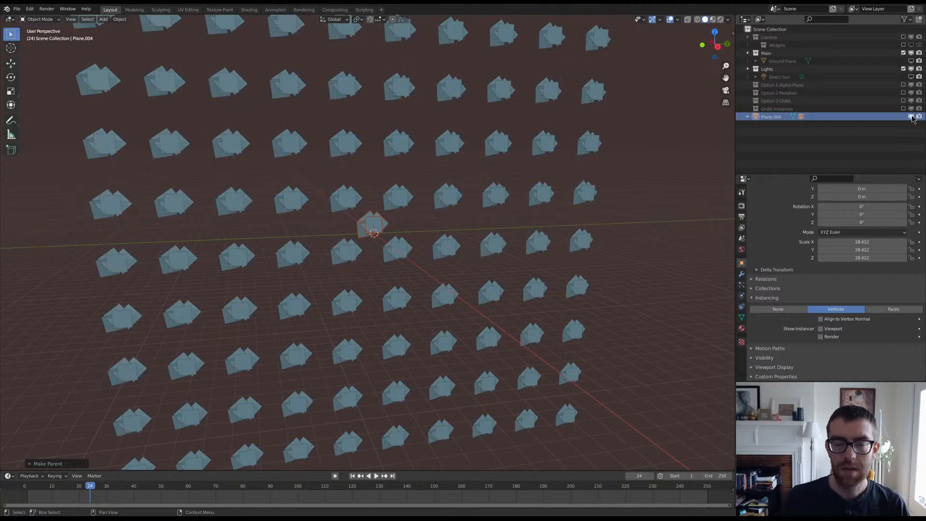
middle_drag(618, 244, 602, 236)
scroll(600, 236, down, 3)
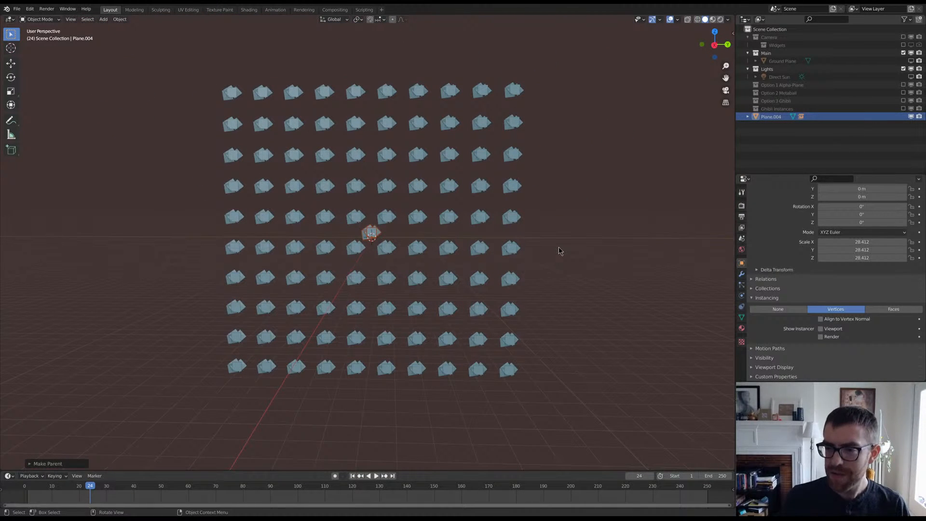
click(882, 308)
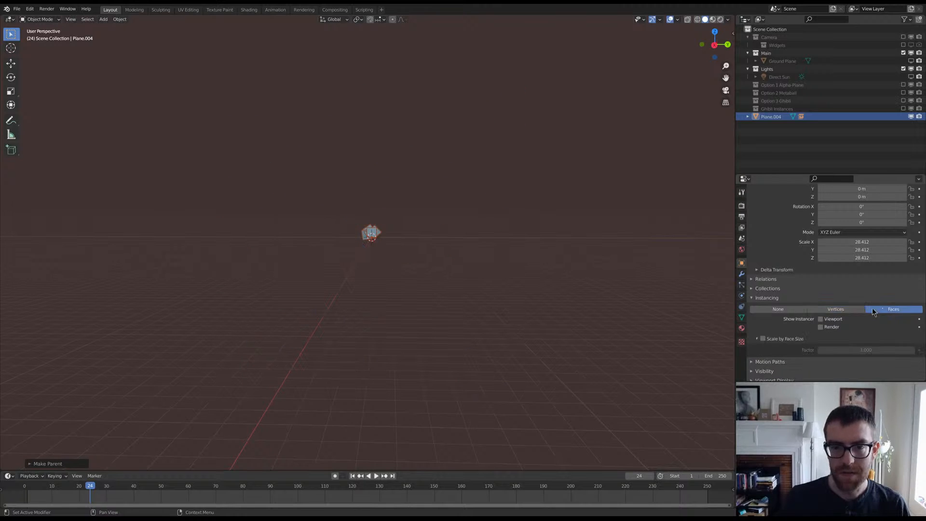
click(852, 307)
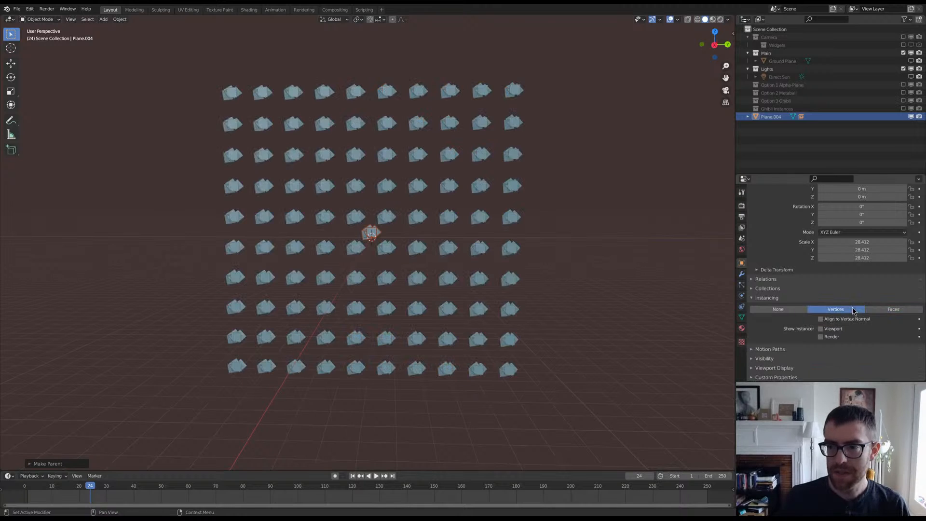
click(820, 329)
click(820, 330)
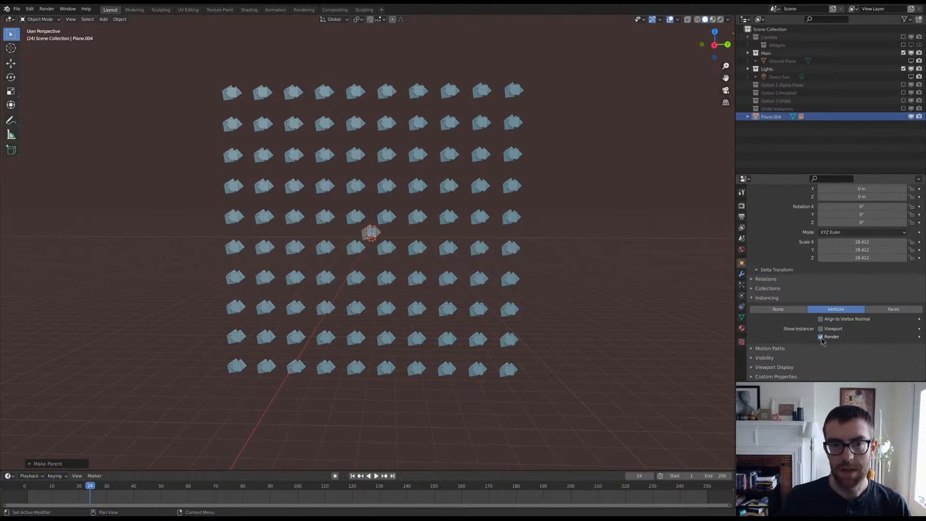
click(820, 337)
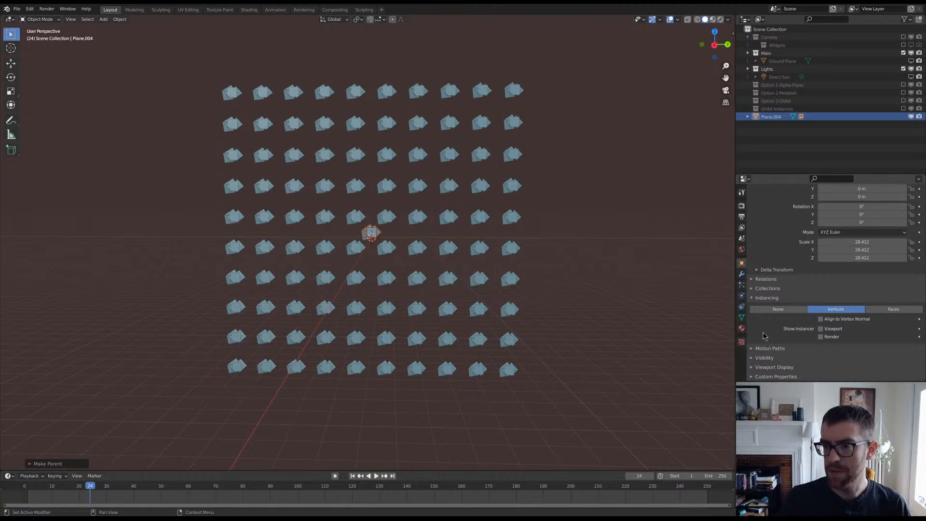
click(821, 319)
click(821, 319)
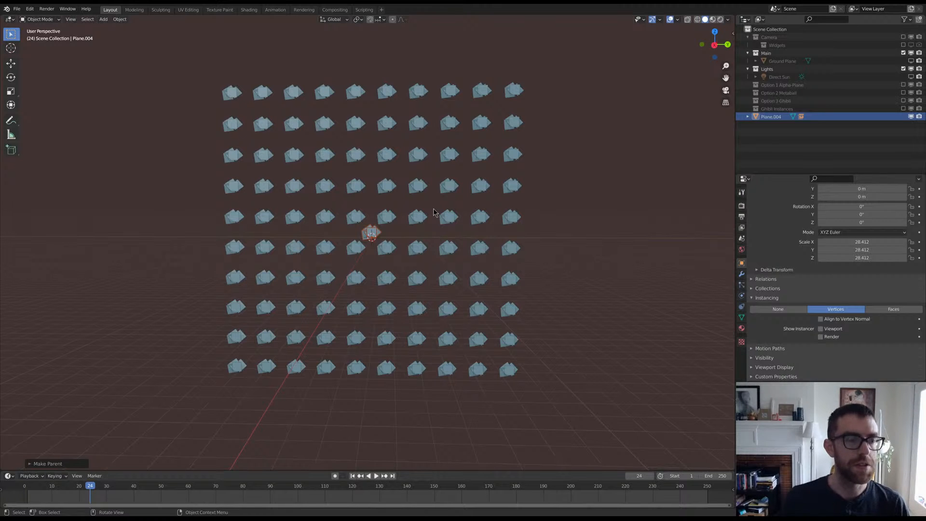
Step: Play the animation to check the playback frame rate with the Option 1 Alpha-Plane instances, then stop it
key(space)
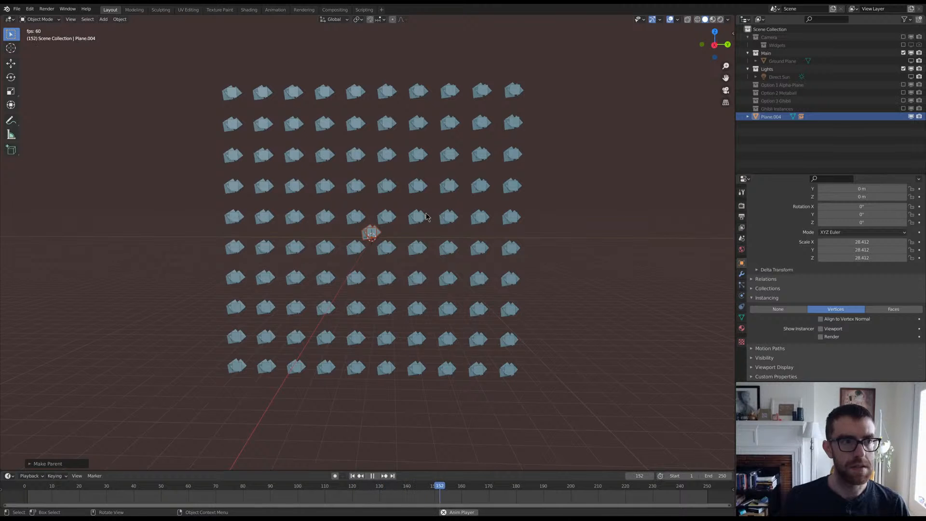
key(space)
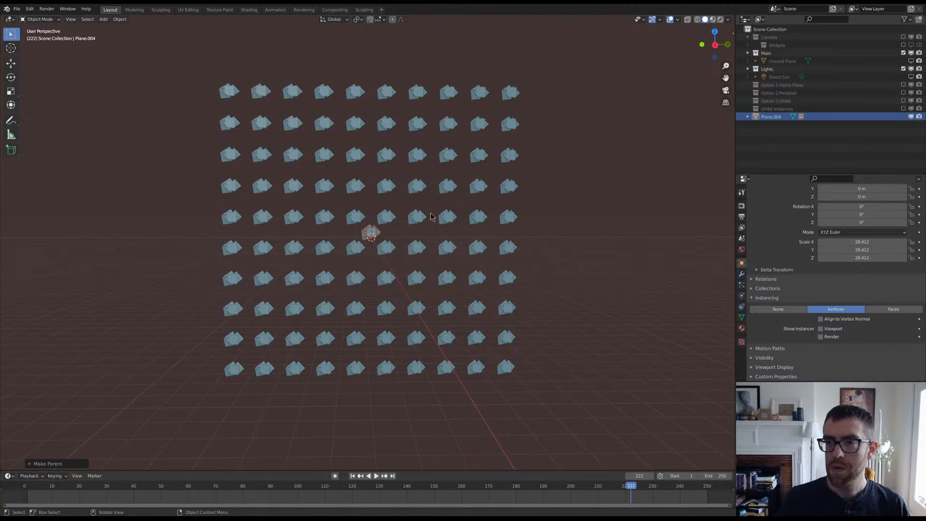
Step: Expand the instancing plane's hierarchy and rename the plane to Option 1 test 100x
click(747, 117)
double_click(772, 118)
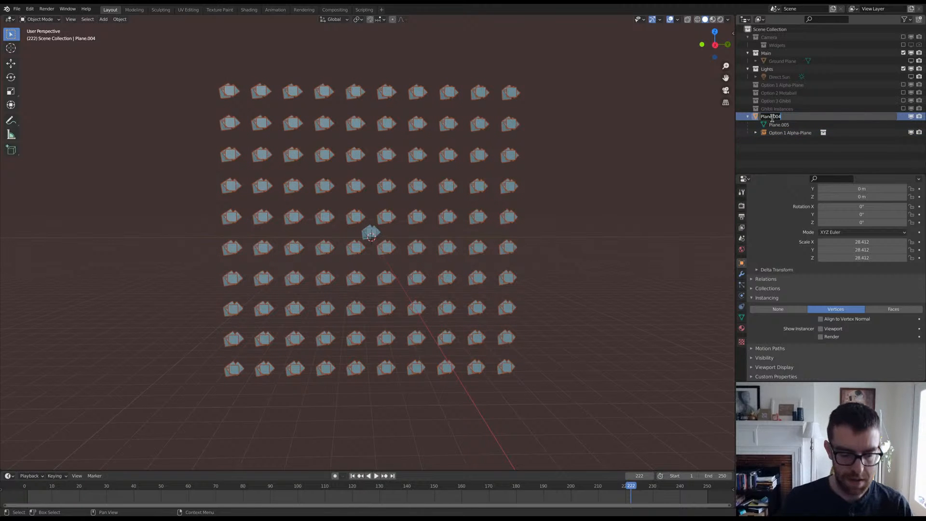
text(Op)
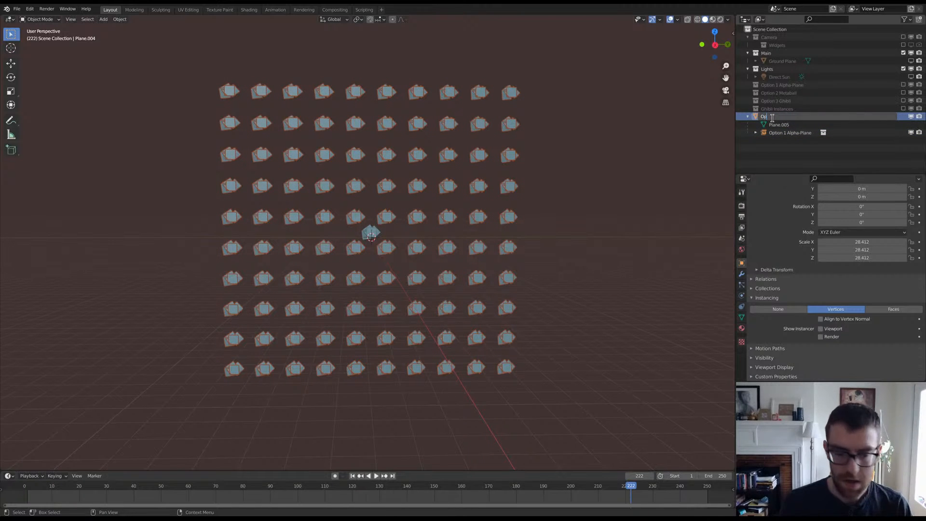
text(tion 1 test)
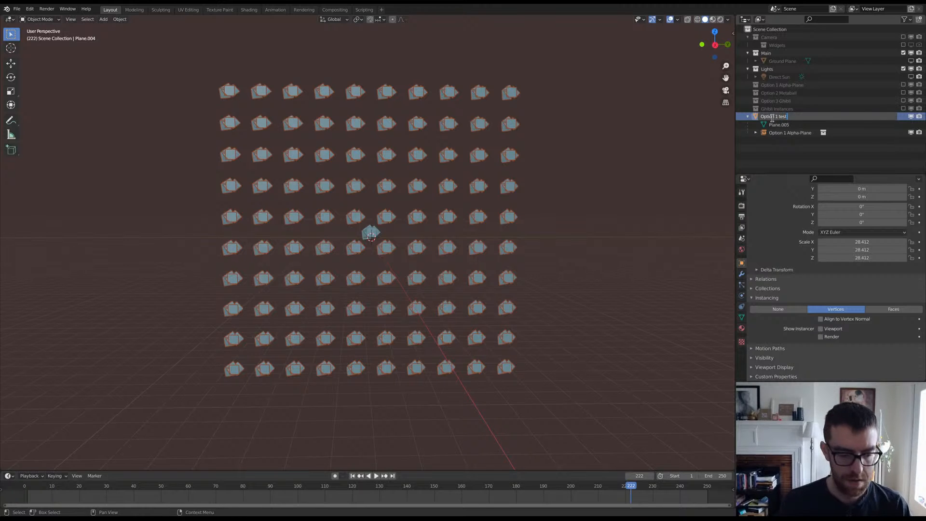
text( 100x)
key(Return)
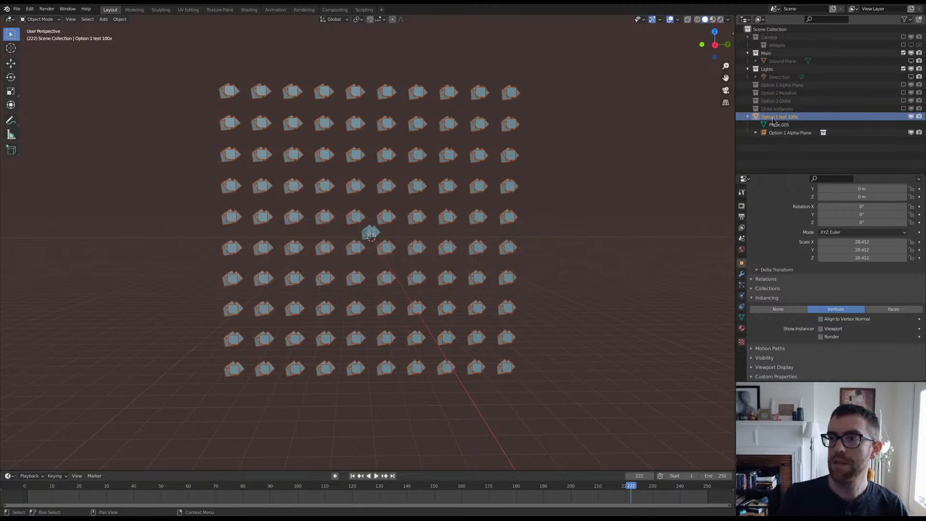
Step: Disable the Option 1 Alpha-Plane instance in the viewport while leaving its parent plane, Option 1 test 100x, enabled
click(911, 117)
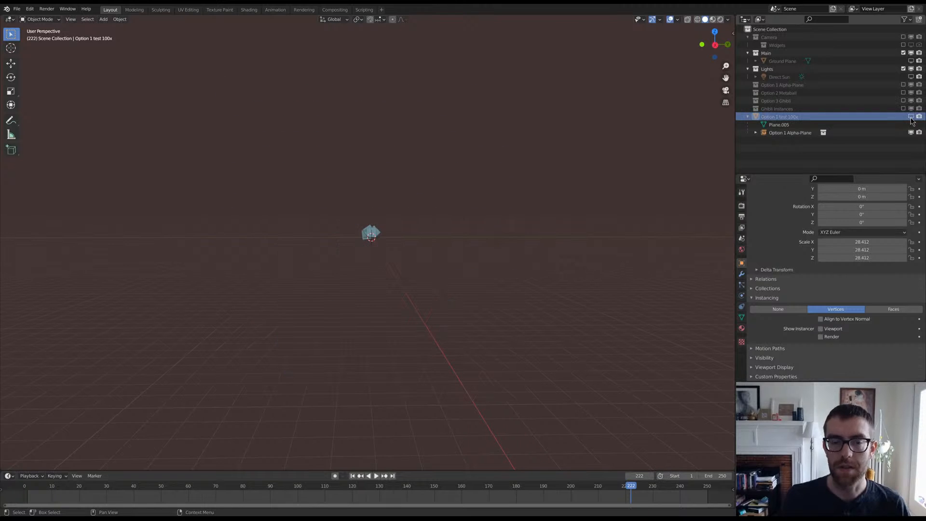
click(911, 133)
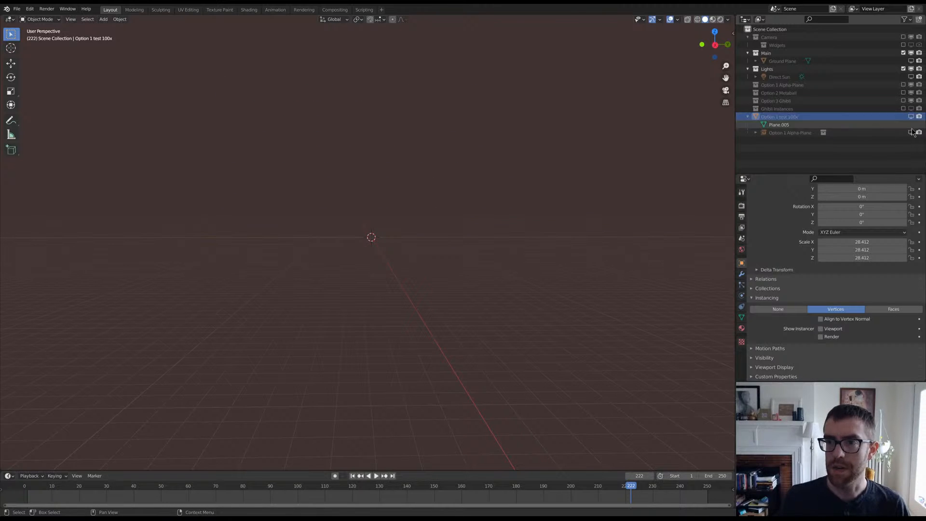
click(911, 133)
click(911, 117)
click(912, 116)
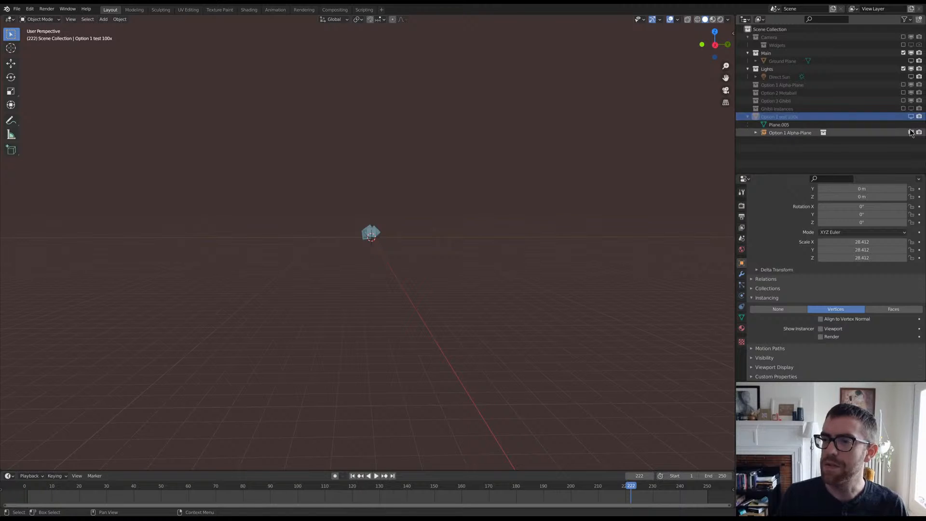
click(911, 117)
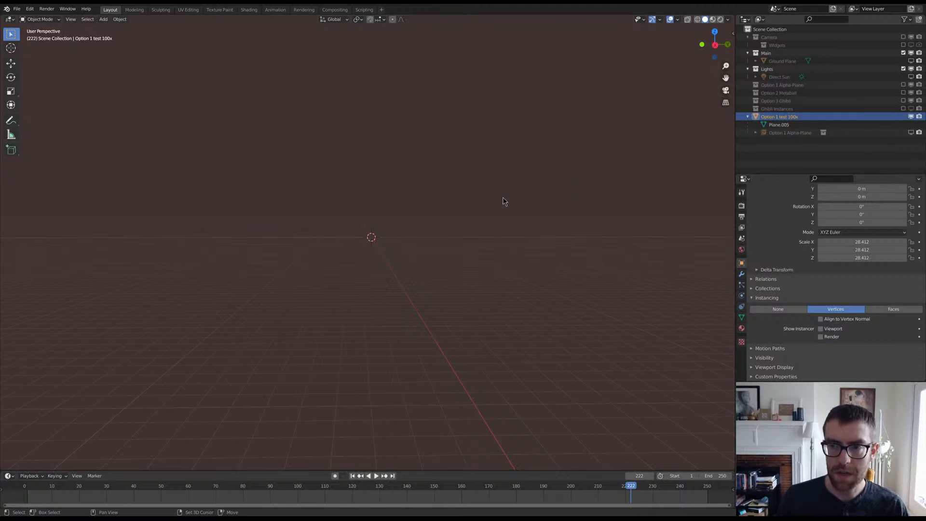
Step: Duplicate the Option 1 test 100x plane in place and rename the copy Option 2 test 100x
key(shift+d)
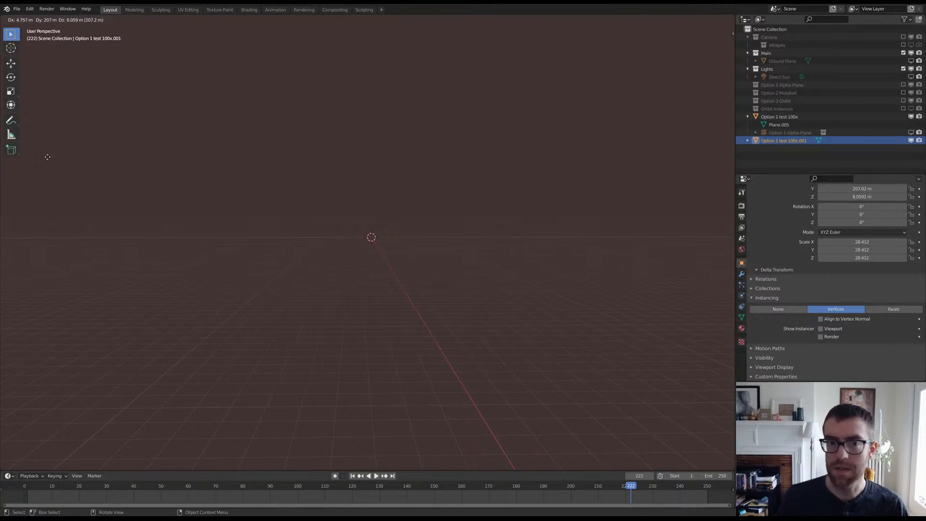
key(Escape)
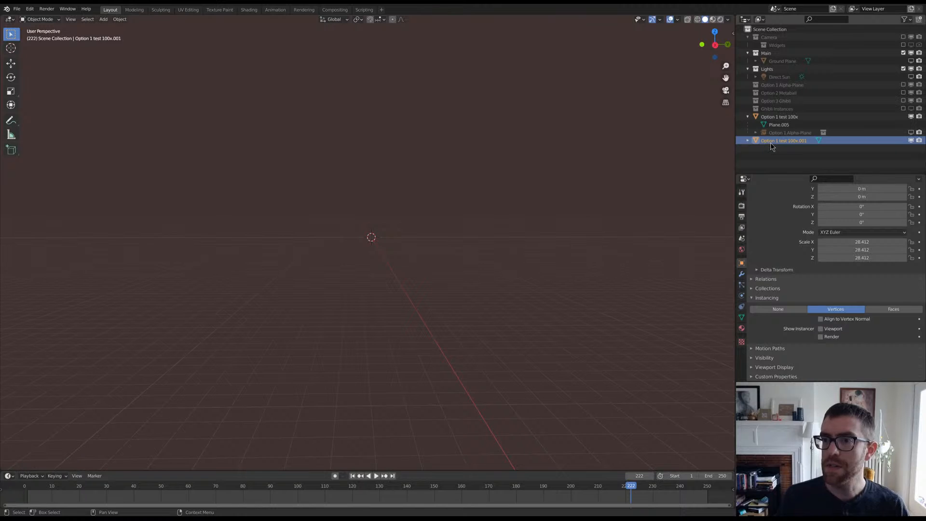
double_click(774, 141)
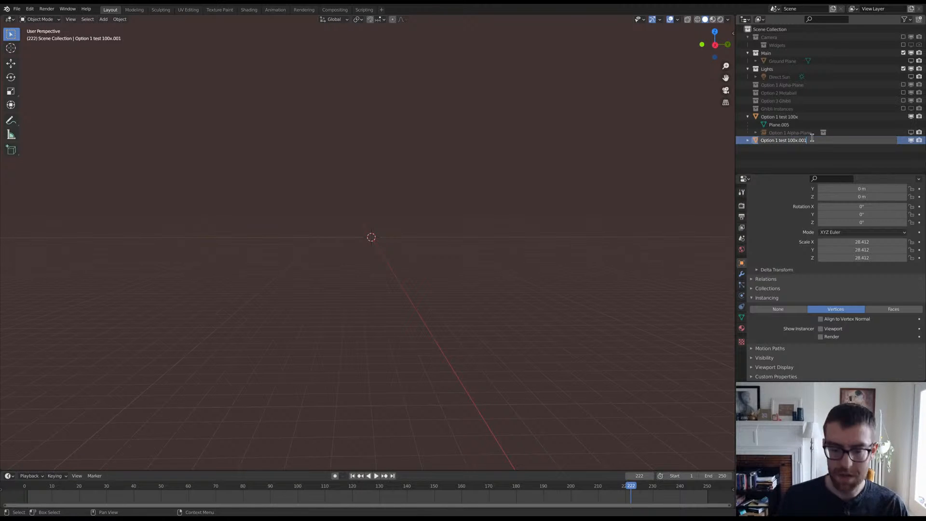
key(BackSpace)
key(BackSpace)
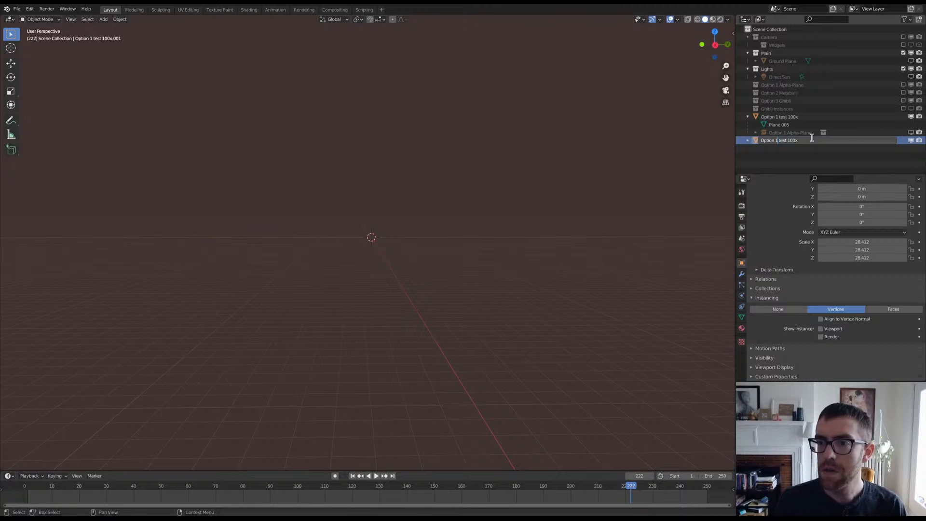
key(Return)
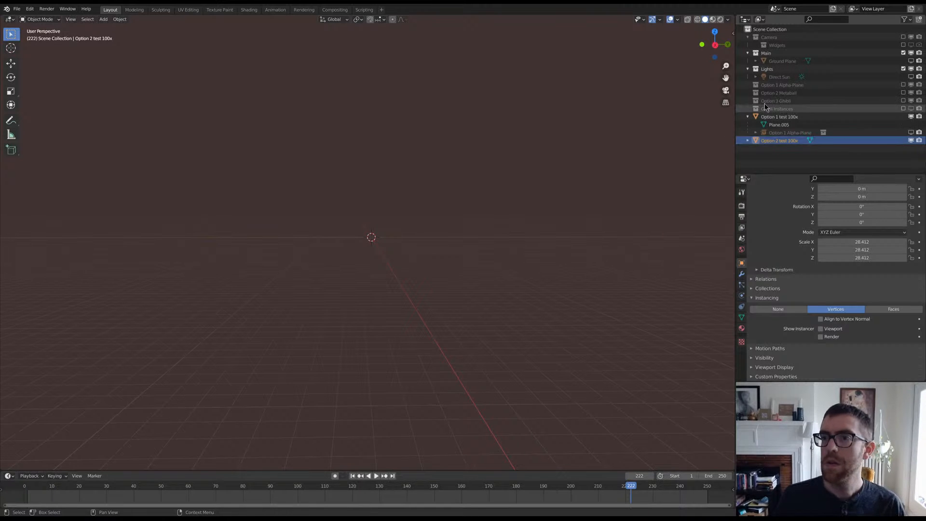
Step: Add a collection instance of Option 2 Metaball and parent it to the Option 2 test 100x plane
right_click(482, 188)
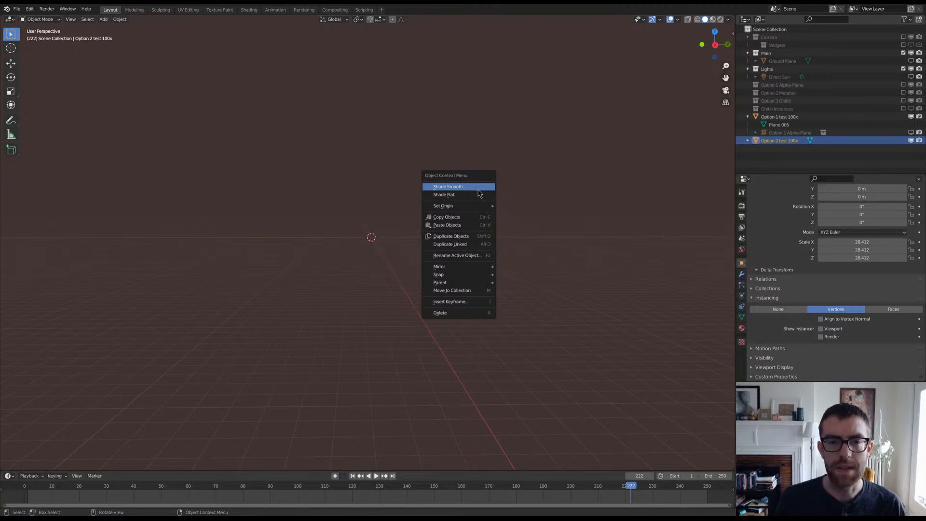
key(shift+a)
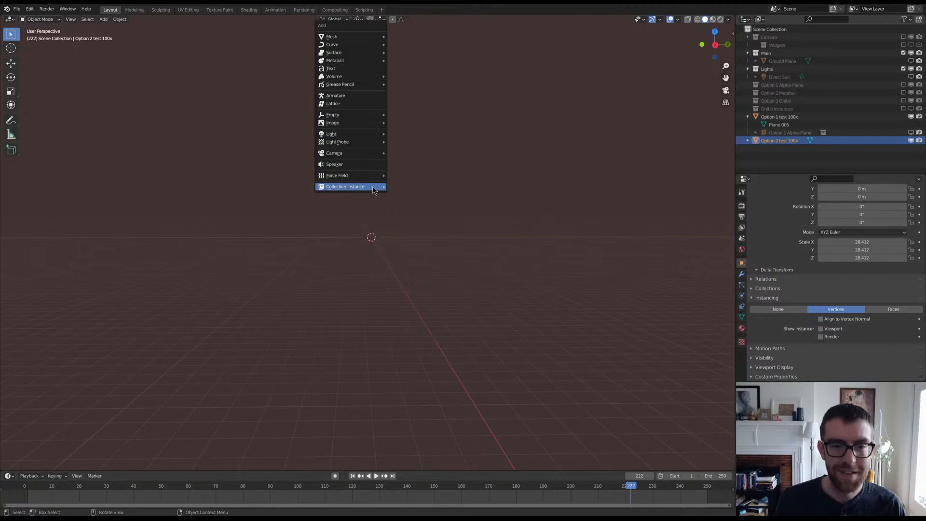
mouse_move(375, 186)
click(413, 230)
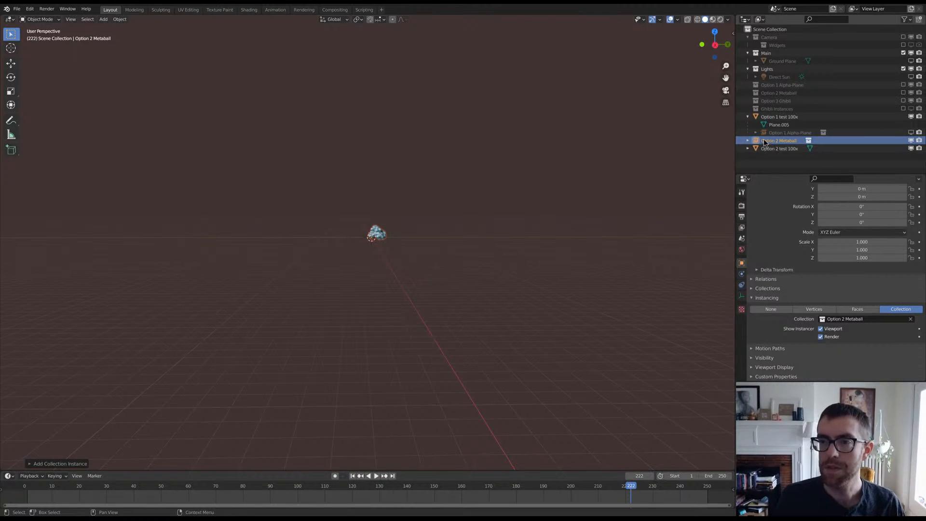
drag(766, 141, 771, 147)
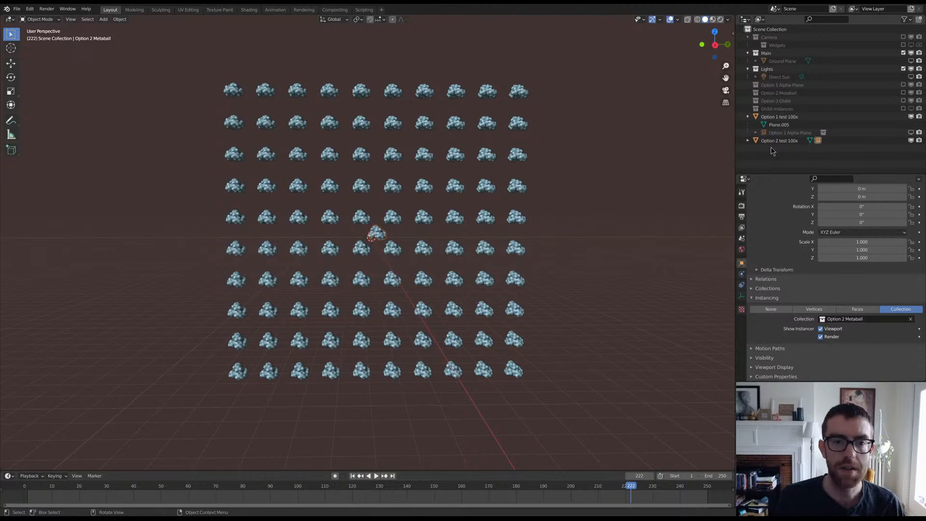
Step: Play the animation from the first frame to check the playback rate with the Option 2 instances, and expand the Option 2 test 100x hierarchy
key(shift+Left)
key(space)
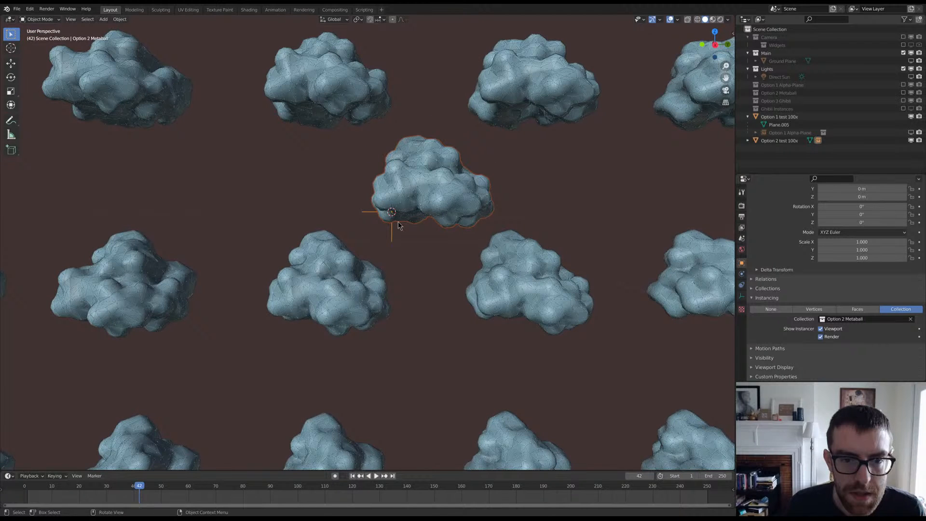
click(747, 141)
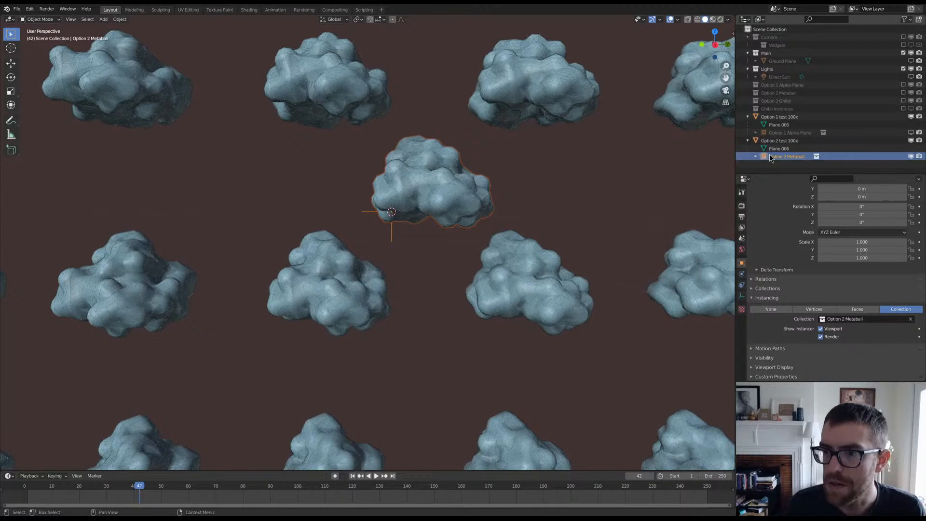
Step: Enable the Option 2 Metaball collection and inspect the modifiers on its Mball.097 object
click(903, 93)
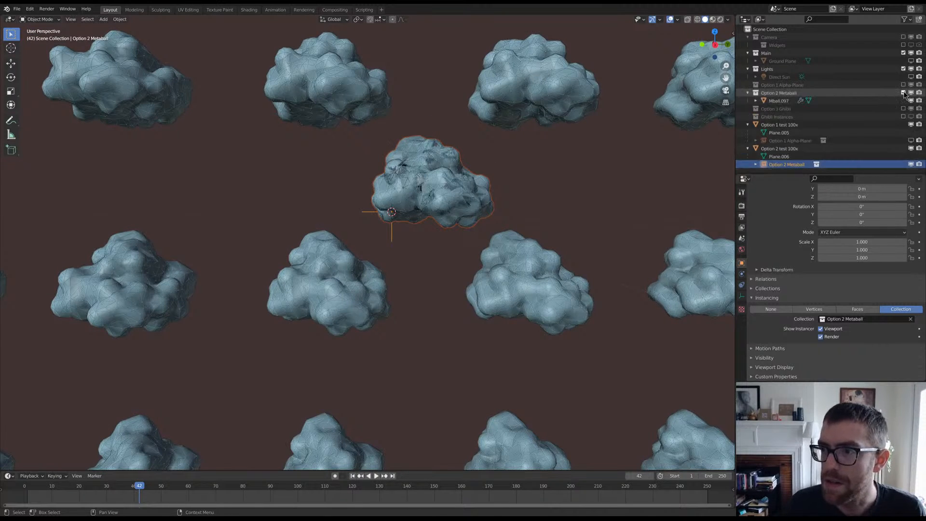
click(772, 101)
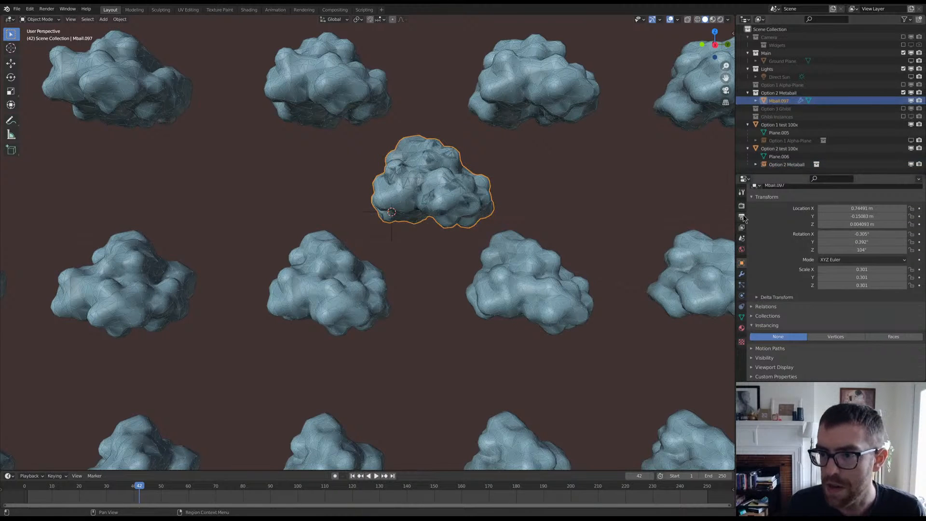
click(742, 274)
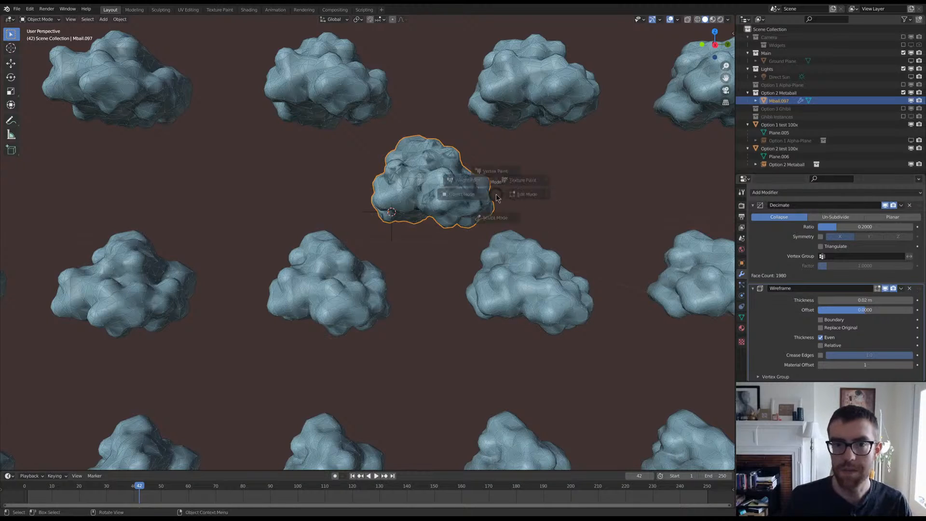
key(Tab)
key(Tab)
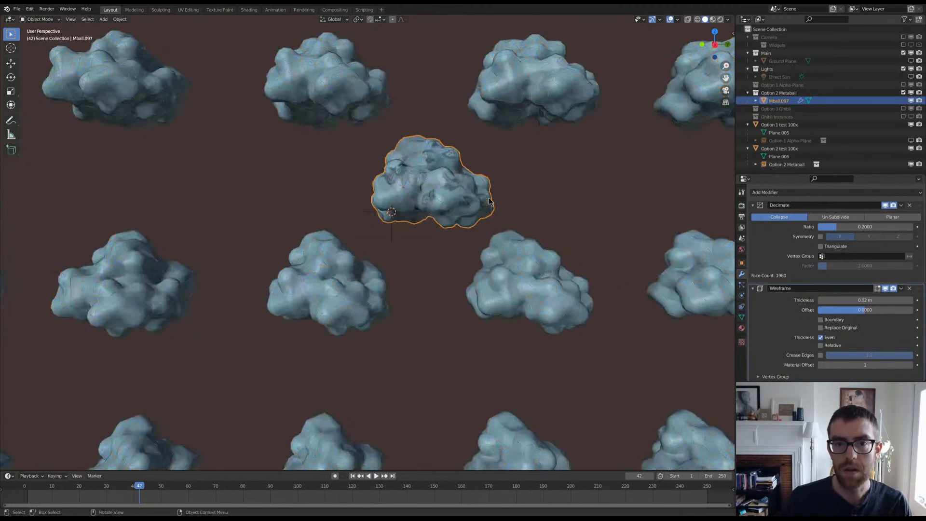
middle_drag(441, 193, 452, 215)
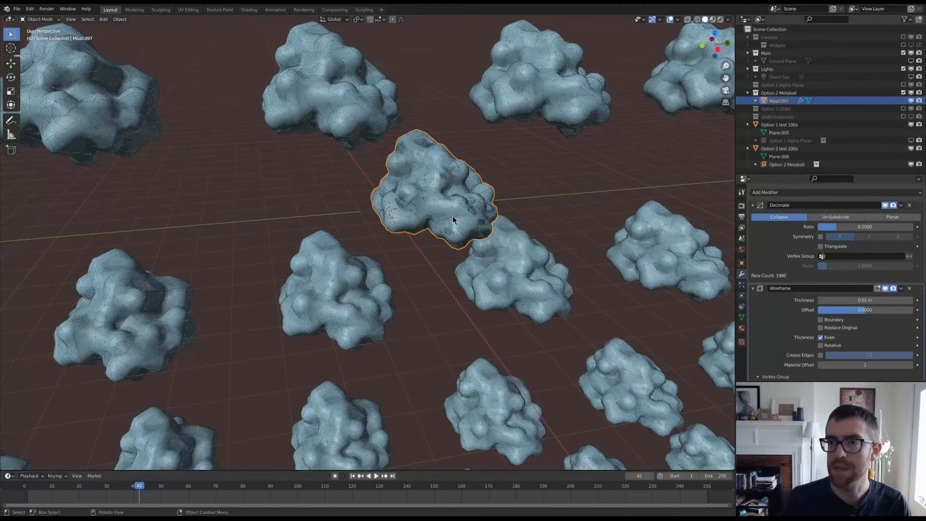
Step: Examine the mesh data and material nested under Mball.097, and collapse the Option 2 Metaball collection
click(756, 101)
click(776, 109)
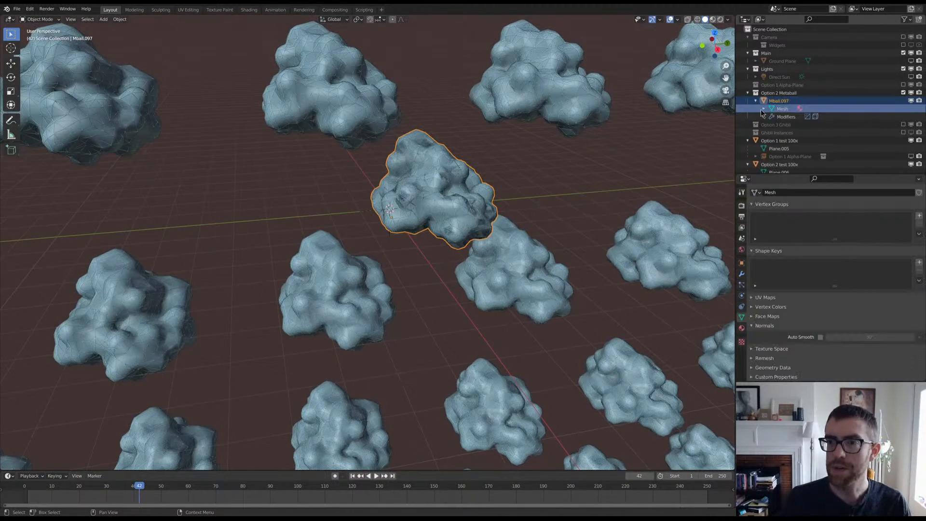
click(762, 110)
click(777, 116)
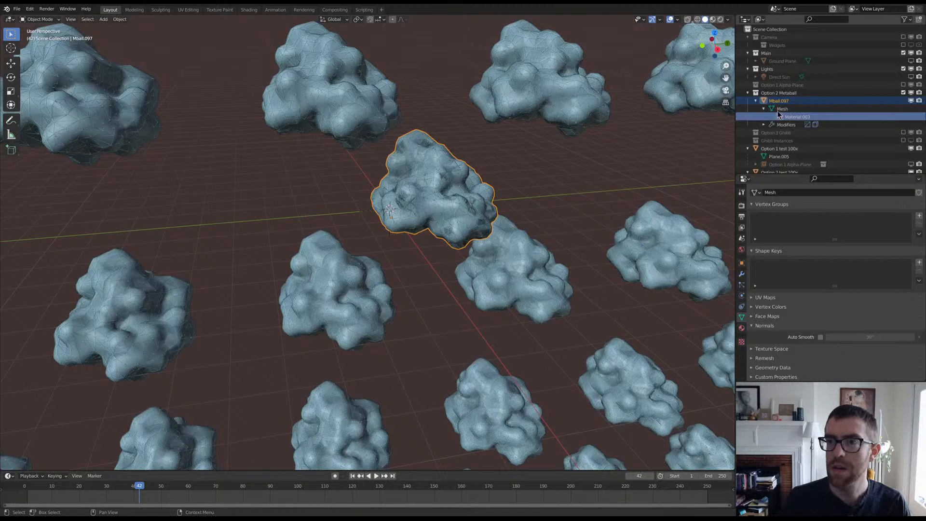
click(775, 109)
click(767, 101)
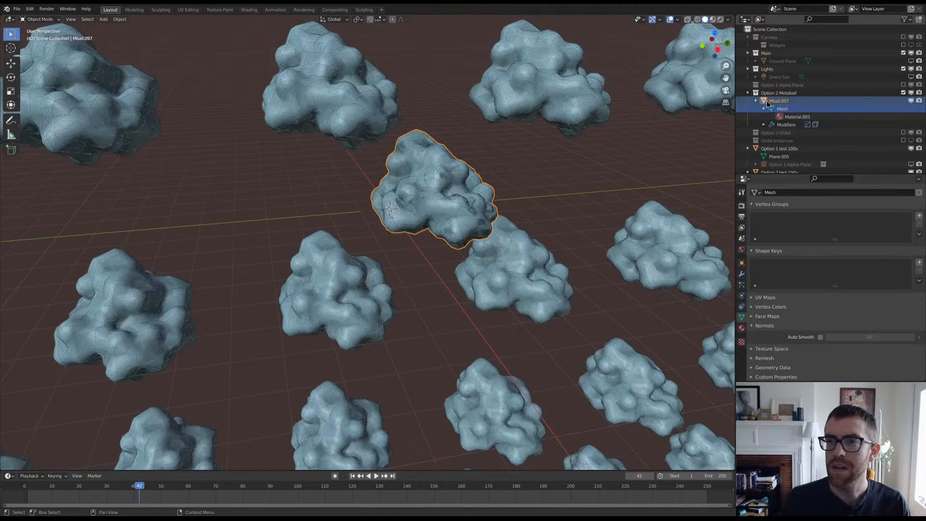
click(754, 93)
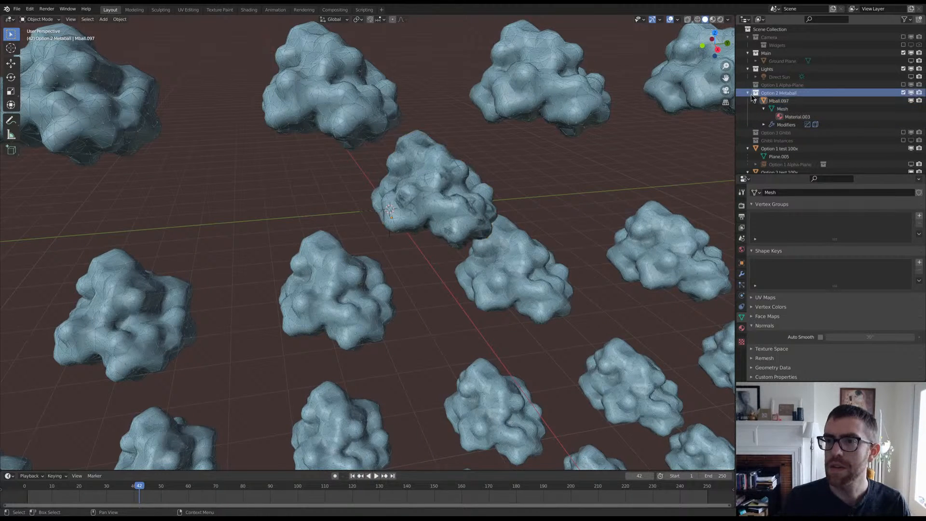
click(748, 93)
Step: Play the animation with the whole grid of Option 2 instances in view to check the playback rate, and stop it
scroll(506, 141, down, 4)
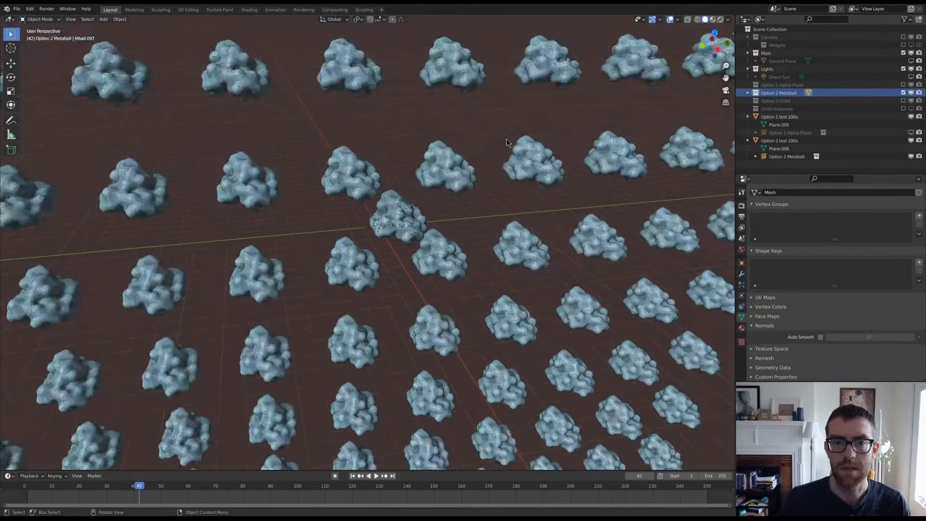
scroll(507, 143, down, 4)
middle_drag(523, 213, 509, 194)
key(space)
scroll(508, 194, down, 2)
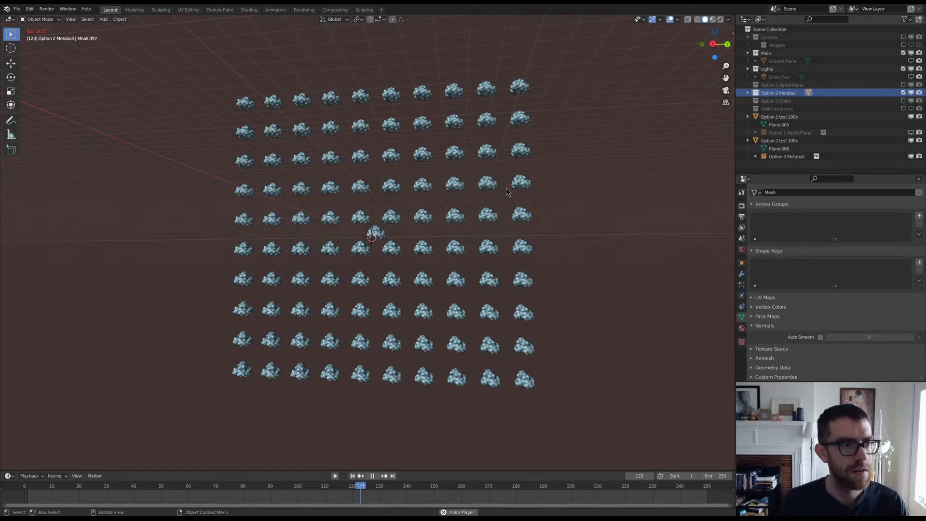
key(Escape)
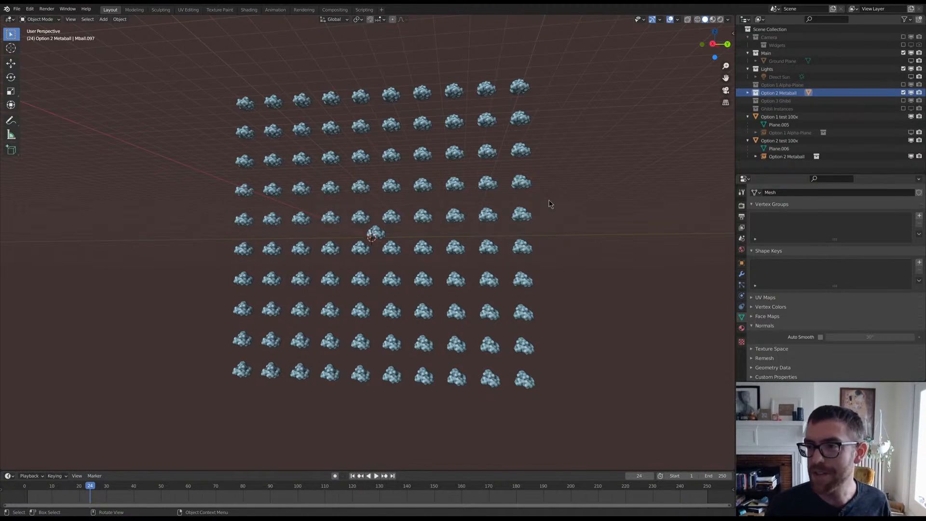
Step: Exclude the Option 2 Metaball collection and disable the Option 1 and Option 2 test 100x planes in the viewport
click(903, 93)
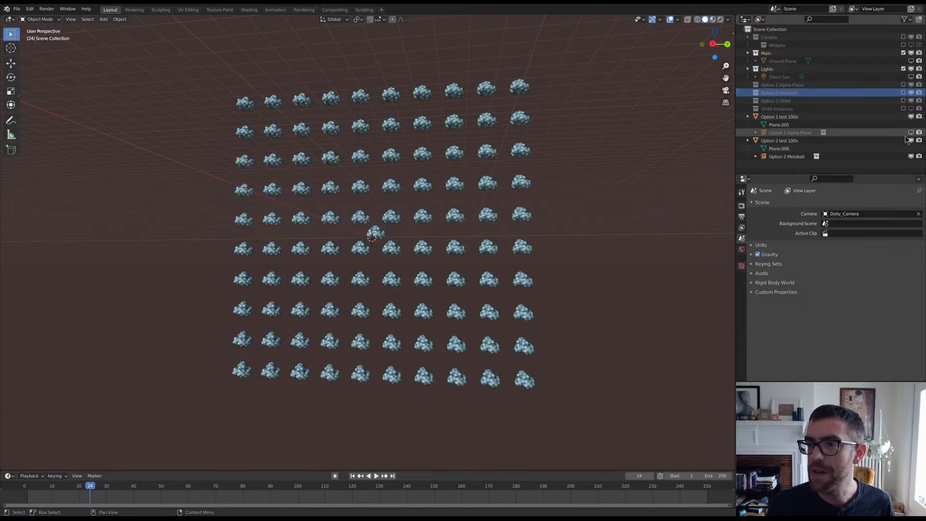
click(912, 141)
click(910, 117)
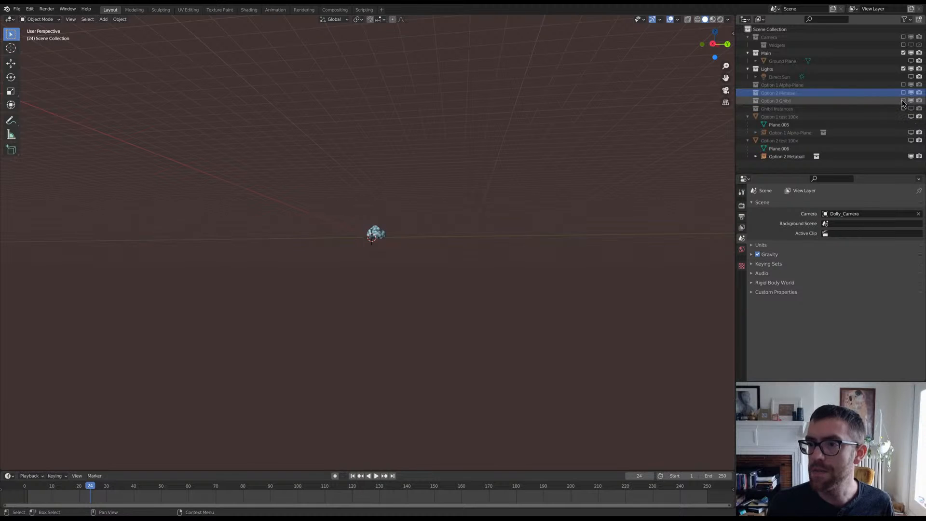
Step: Enable the Option 3 Ghibli collection and disable the Option 2 Metaball instance in the viewport
click(903, 101)
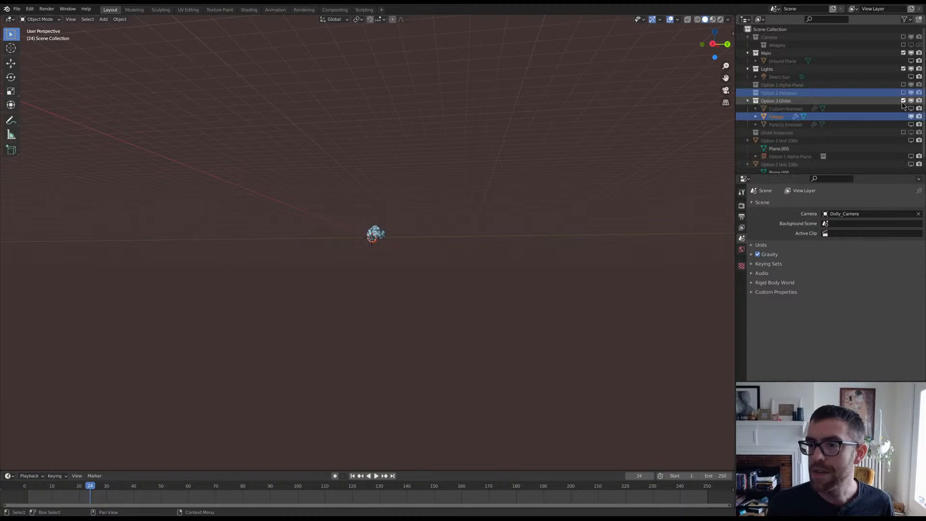
scroll(427, 223, up, 10)
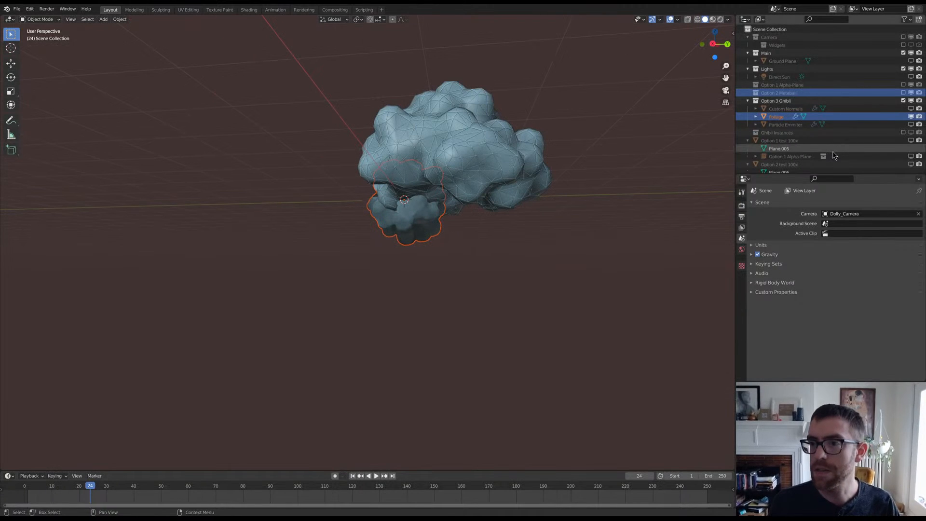
scroll(833, 151, down, 1)
click(912, 167)
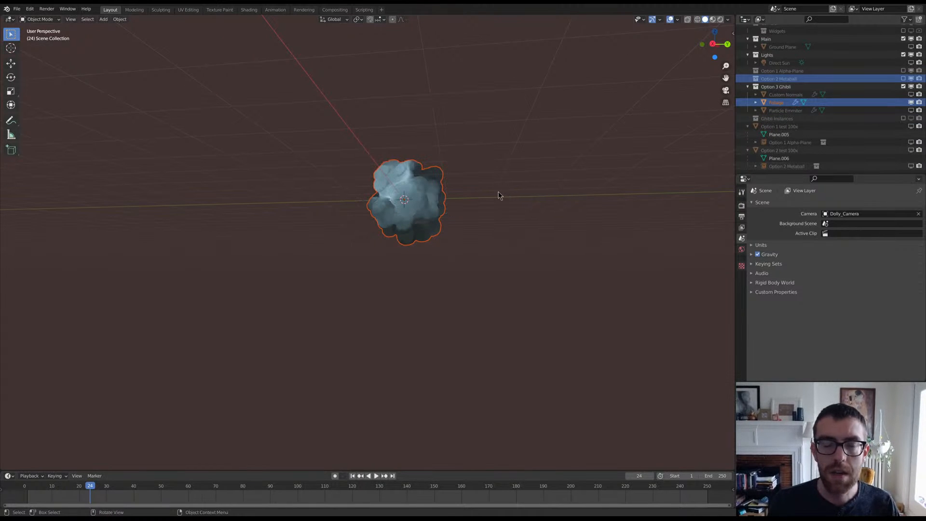
middle_drag(499, 194, 476, 207)
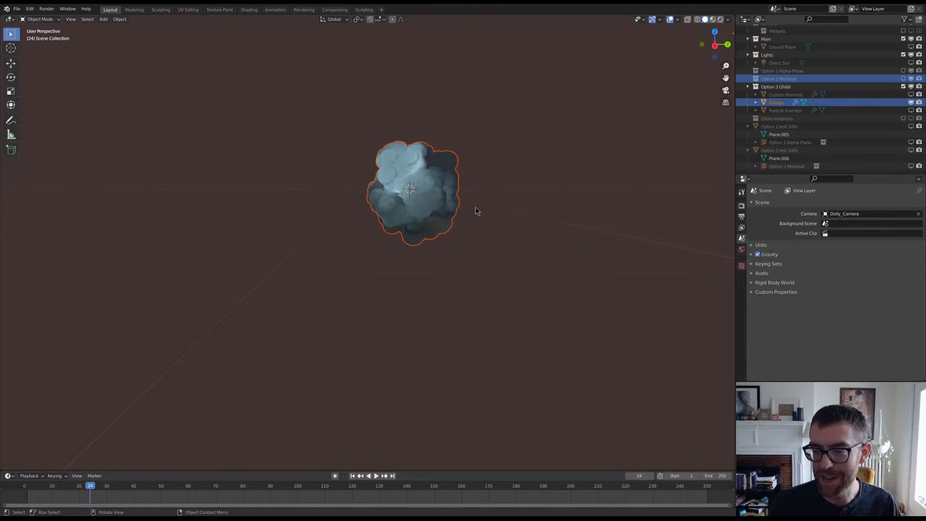
Step: Search the available commands for "info" and go through the matching entries
key(F3)
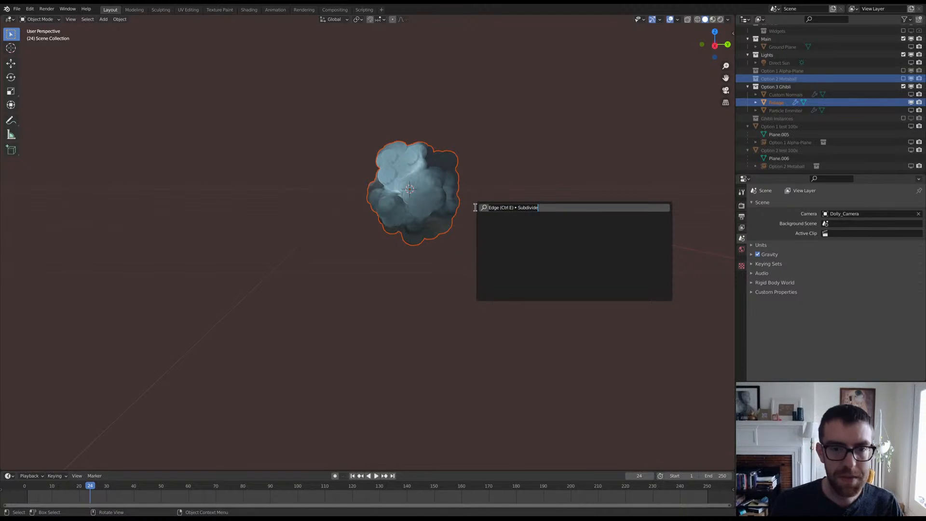
text(info)
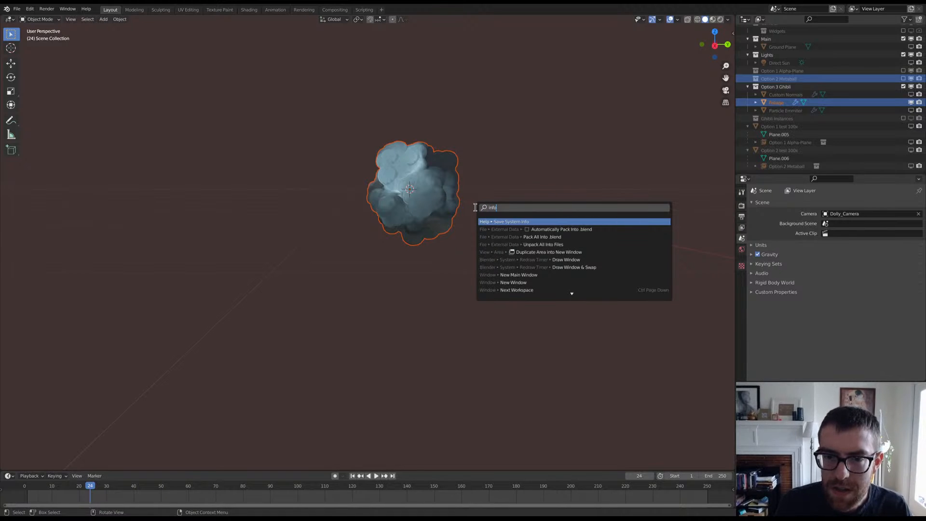
key(Down)
key(Down)
key(Down)
key(Down)
key(Down)
key(Down)
key(Down)
key(Down)
key(Down)
key(Down)
key(Down)
key(Down)
key(Down)
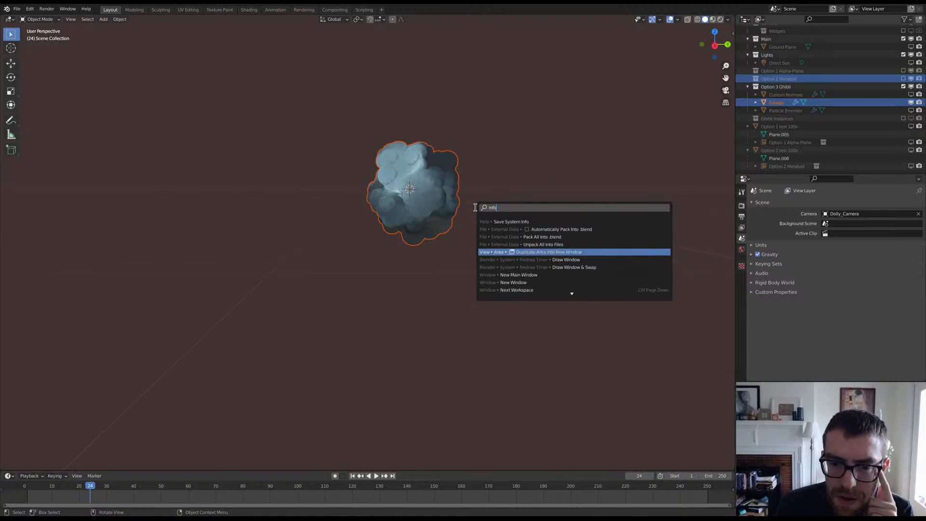
key(Up)
key(Up)
key(Up)
key(Up)
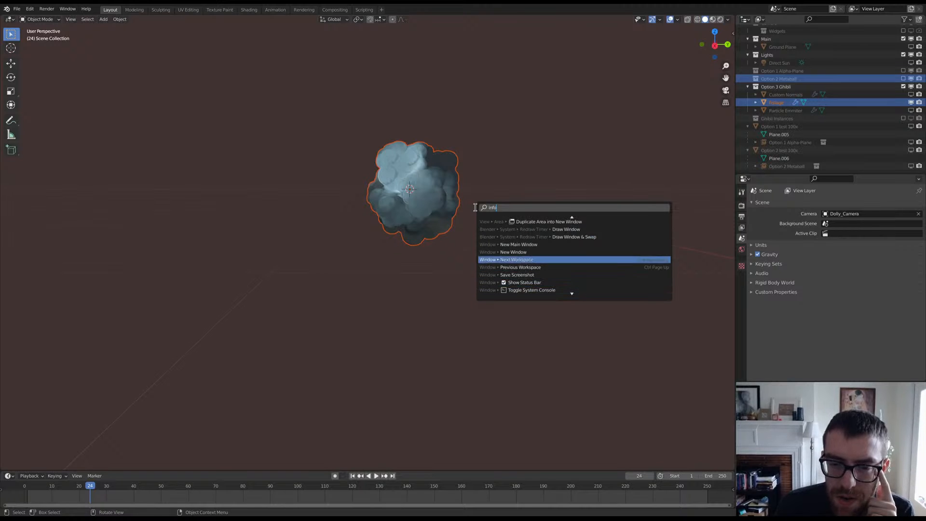
Step: Search the available commands for "vert", review the matches, and close the search without running anything
key(BackSpace)
key(BackSpace)
key(BackSpace)
key(BackSpace)
text(vert)
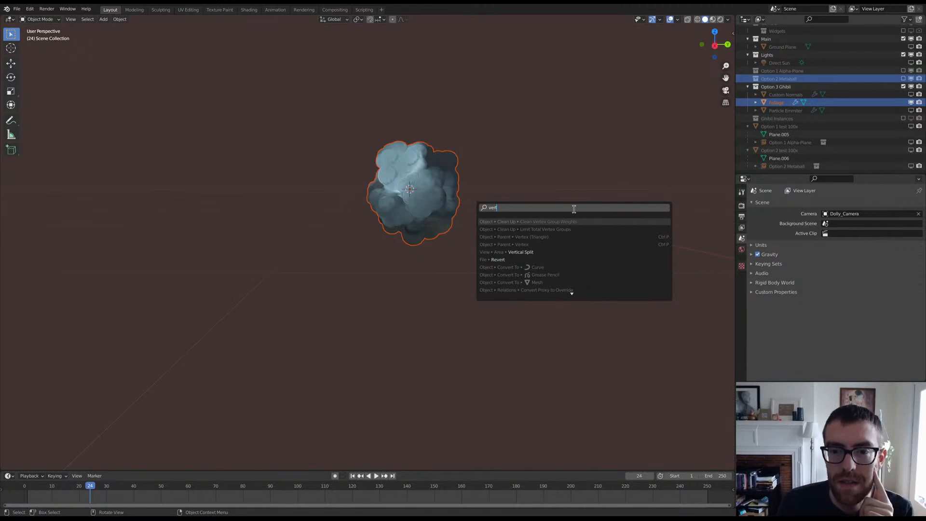
scroll(551, 279, down, 5)
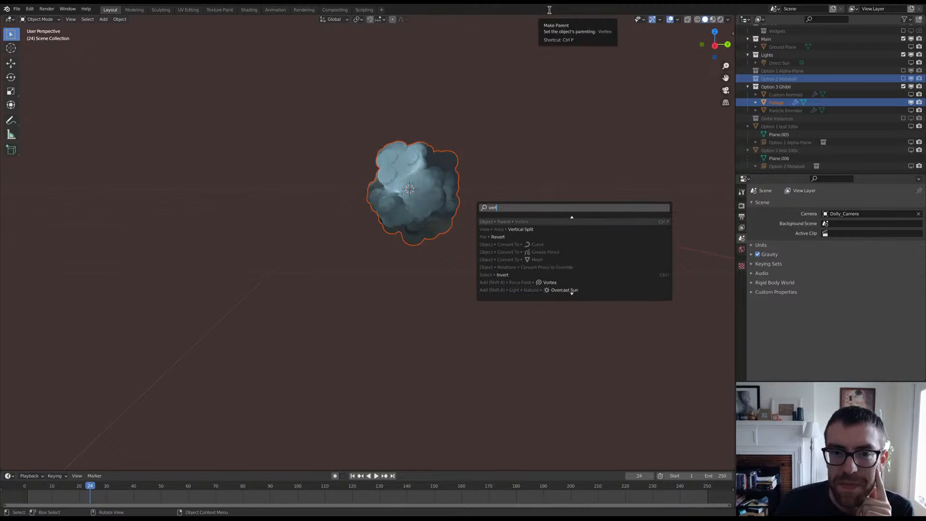
click(572, 382)
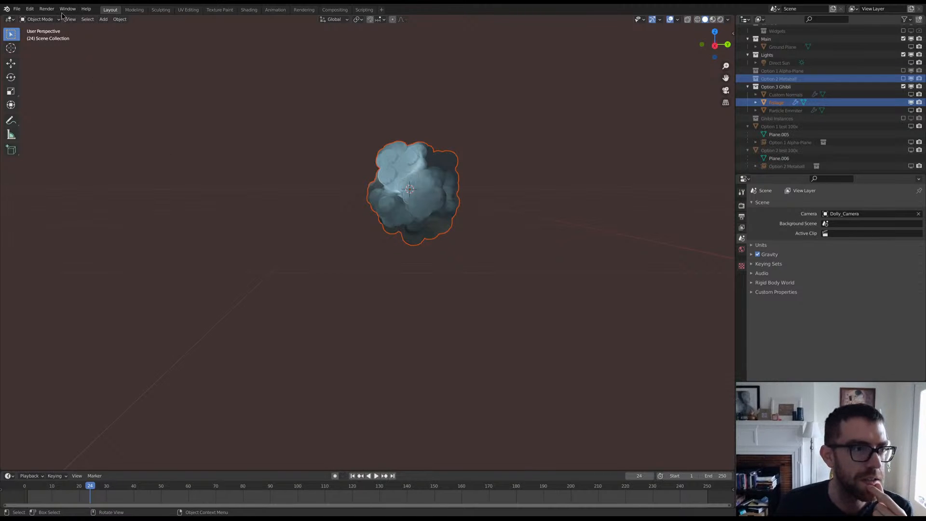
Step: Open the Preferences
click(17, 10)
mouse_move(30, 11)
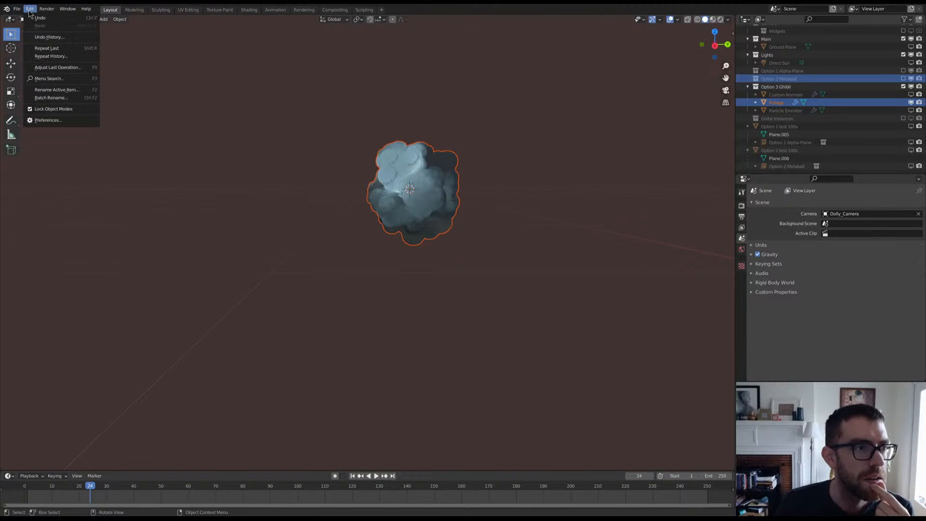
click(64, 121)
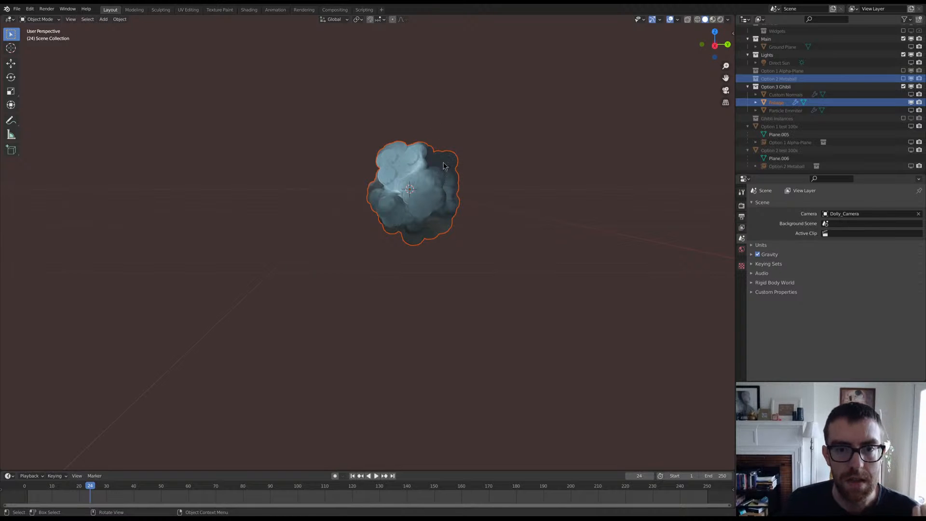
Step: Inspect the Foliage object's base mesh in Edit Mode and return to Object Mode
click(416, 179)
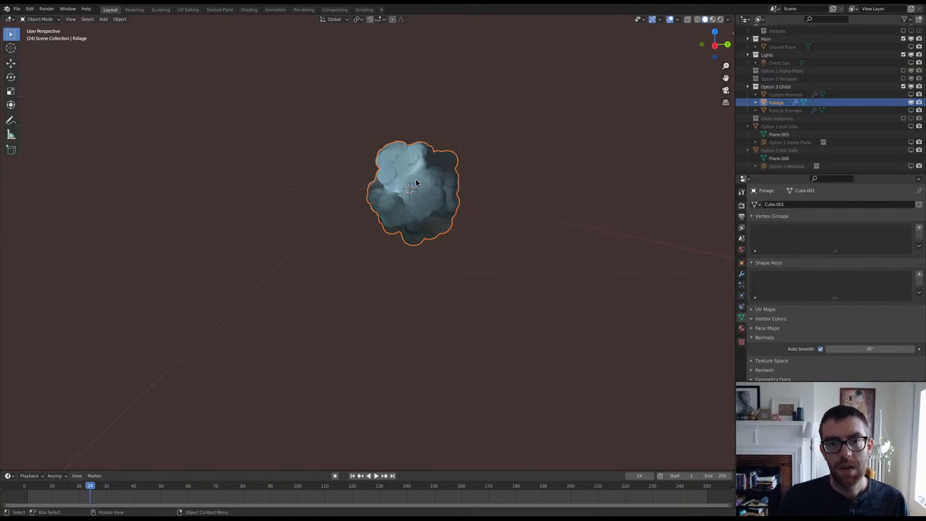
key(ctrl+Tab)
click(492, 186)
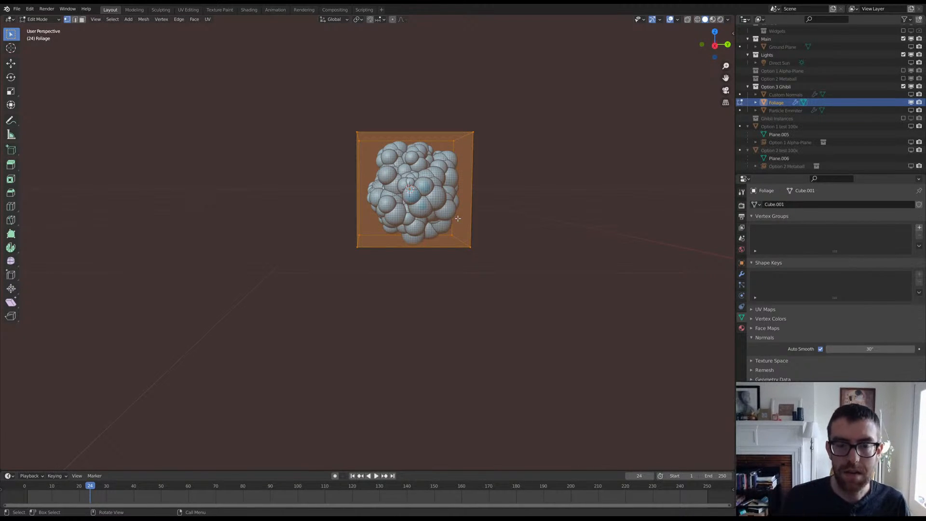
key(ctrl+Tab)
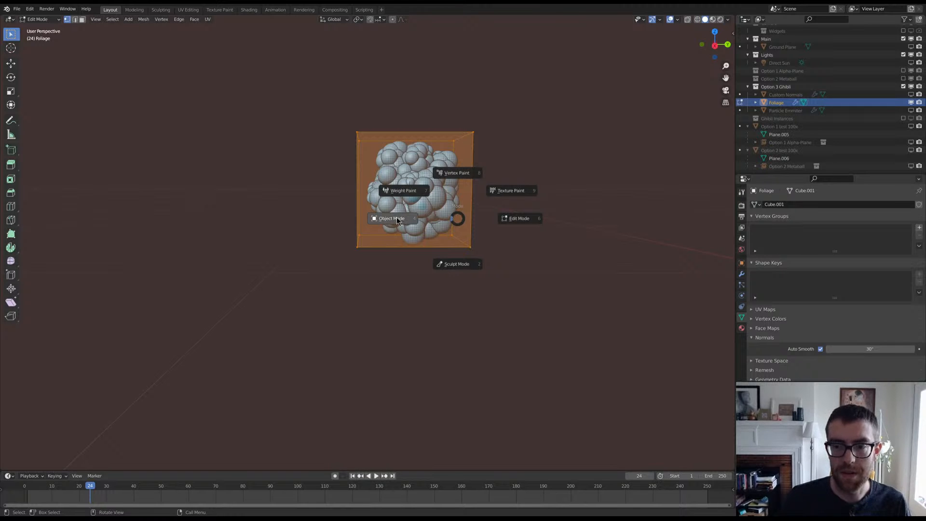
click(396, 218)
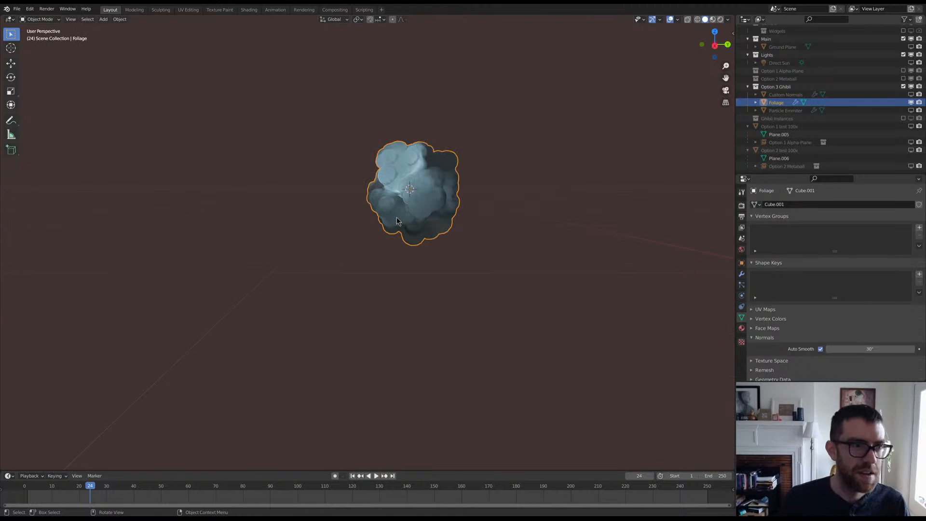
Step: Reopen the Preferences with the Foliage object still selected
middle_drag(371, 198, 399, 208)
click(30, 9)
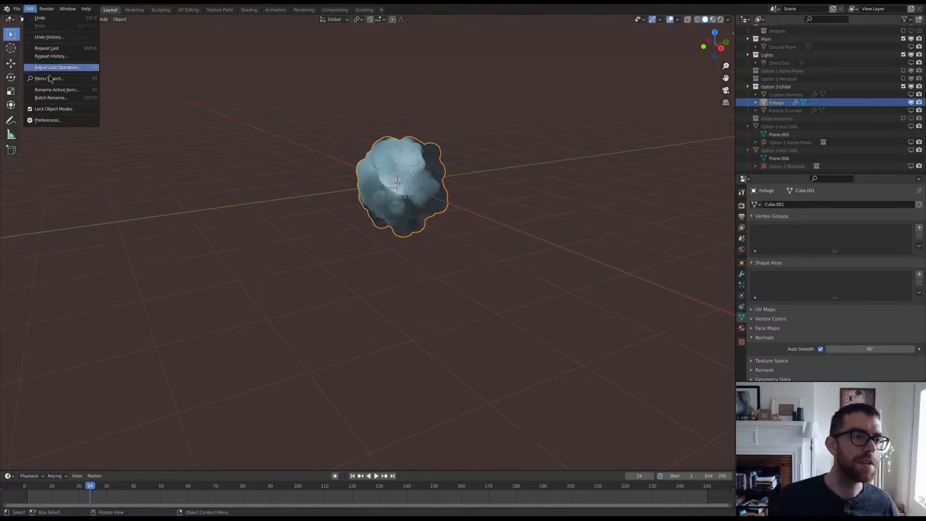
click(55, 121)
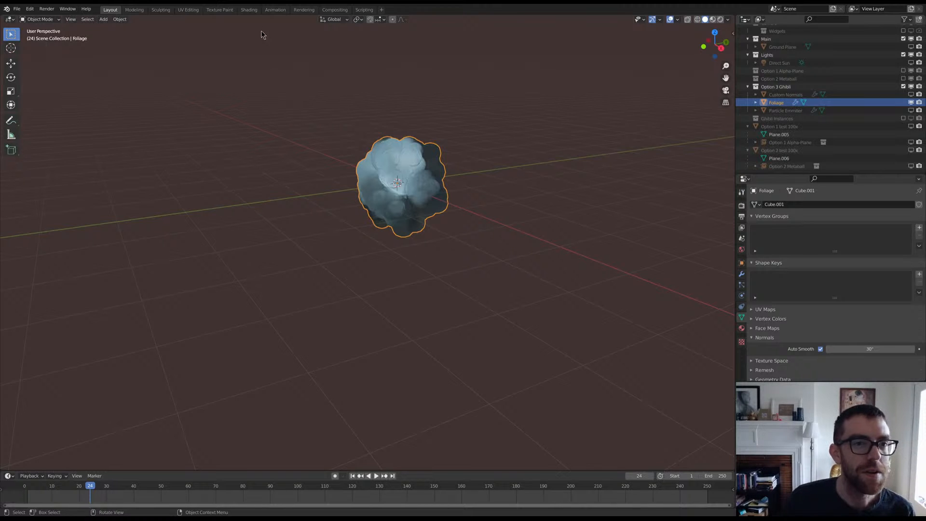
Step: Switch the viewport to wireframe shading and examine the Foliage object's mesh density up close
scroll(485, 174, up, 6)
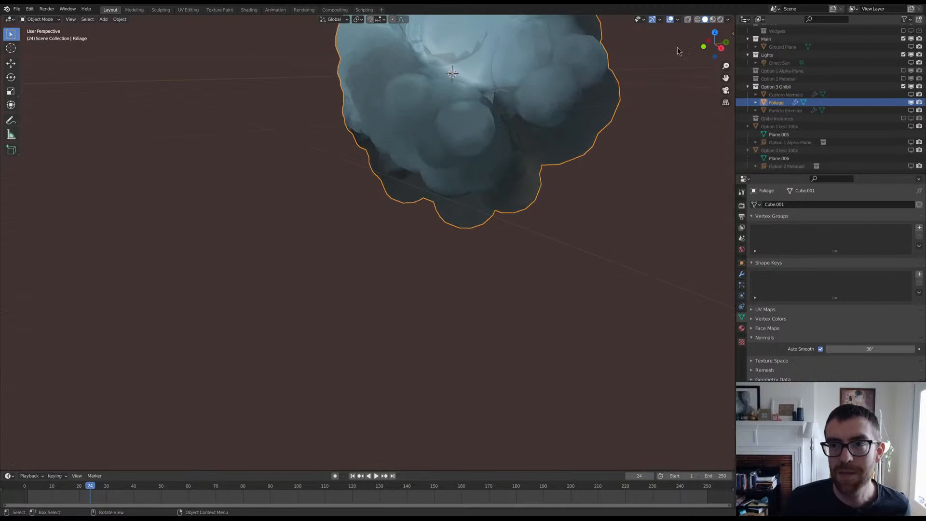
key(shift+z)
mouse_move(467, 100)
middle_down()
mouse_move(360, 207)
mouse_move(404, 190)
mouse_move(267, 189)
mouse_move(248, 155)
mouse_move(291, 132)
mouse_move(353, 164)
mouse_move(391, 200)
mouse_move(448, 209)
mouse_move(470, 183)
mouse_move(313, 183)
middle_up()
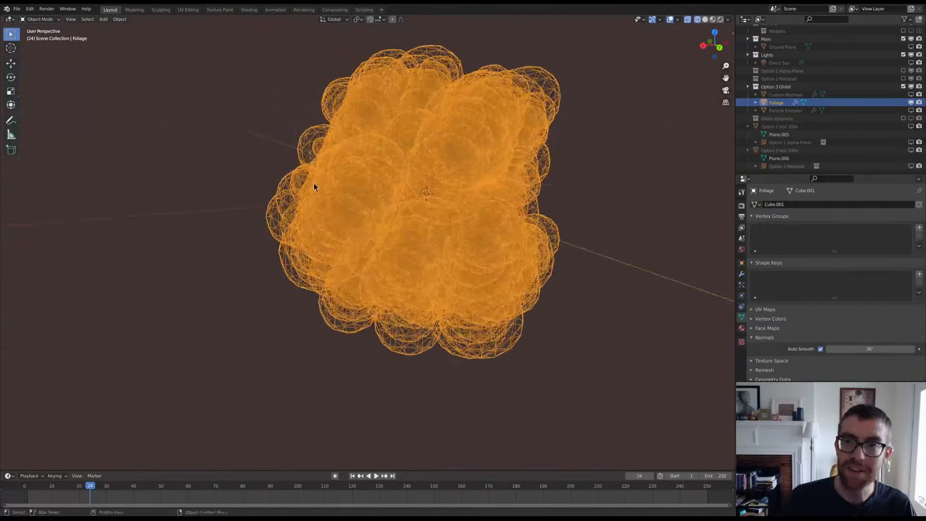
Step: Switch the viewport to Material Preview shading and view the Foliage object from the right side
click(705, 19)
scroll(608, 106, down, 4)
click(713, 19)
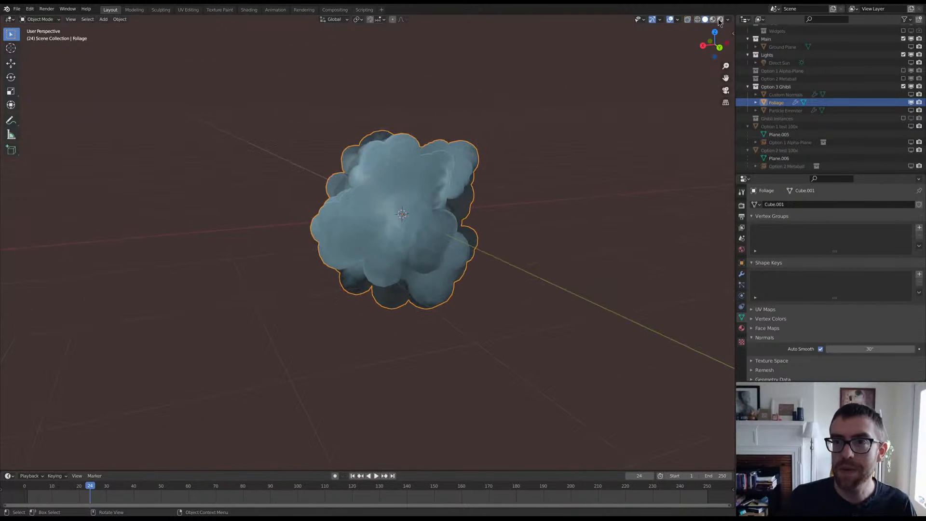
middle_drag(441, 217, 523, 202)
key(KP_1)
key(KP_3)
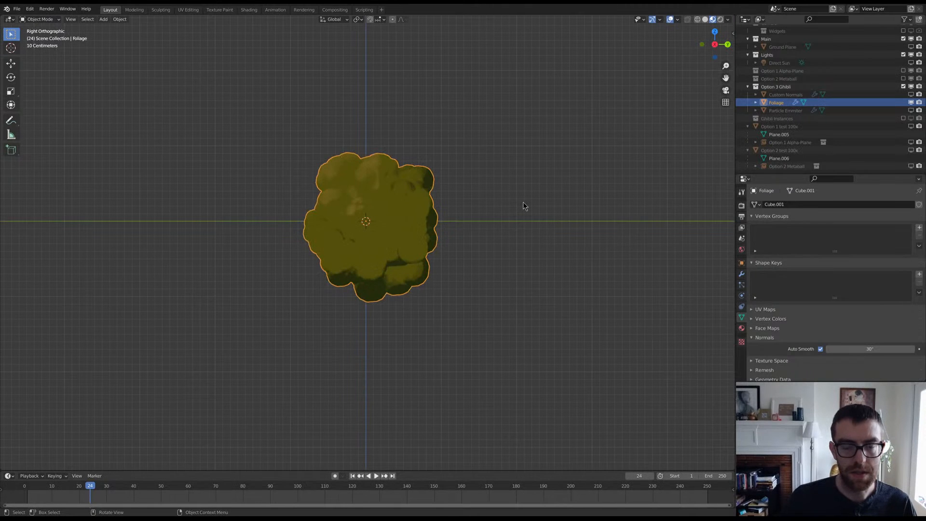
Step: Enable the Ghibli Instances collection in the view layer and viewport, and exclude the Option 3 Ghibli collection from the view layer
click(911, 87)
click(792, 119)
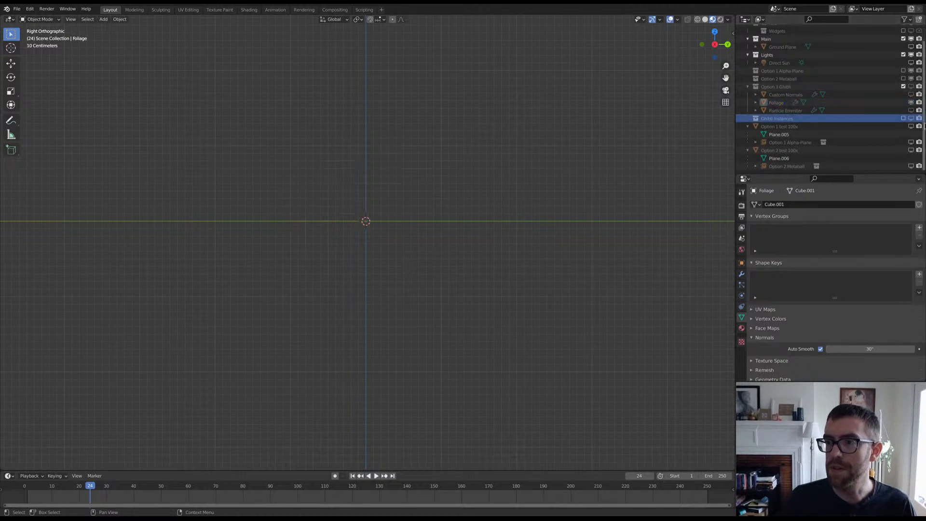
click(903, 118)
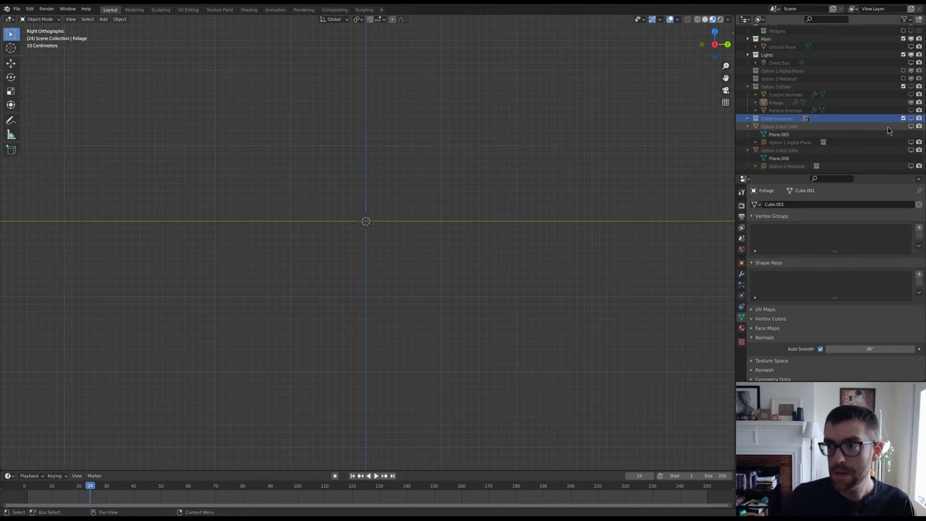
click(911, 119)
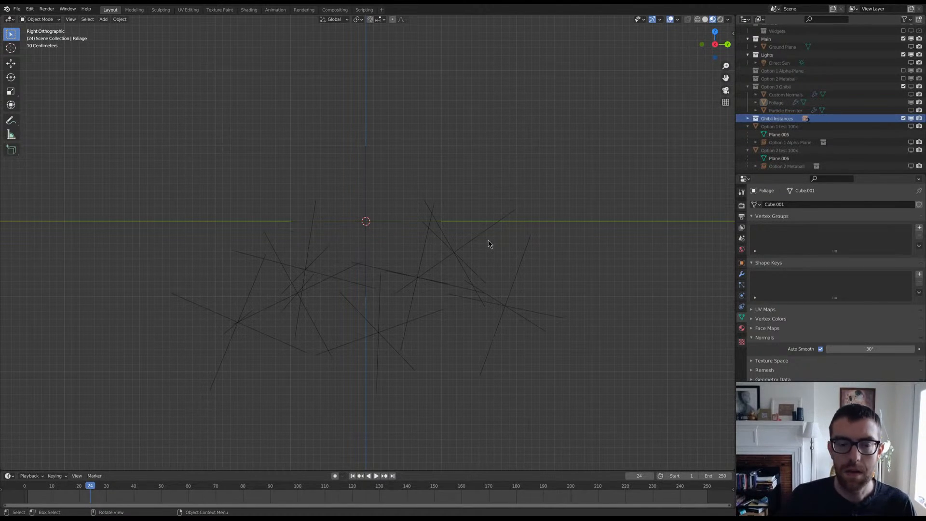
middle_drag(405, 250, 424, 257)
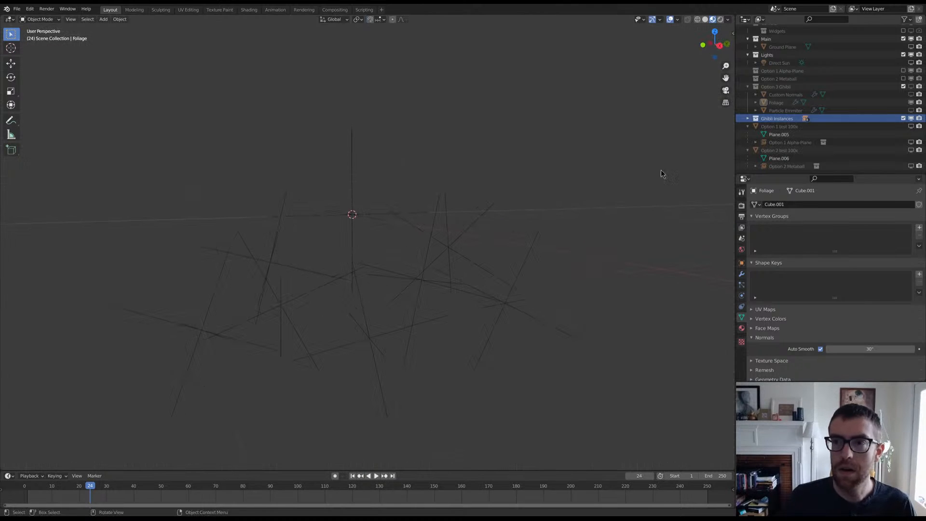
click(911, 87)
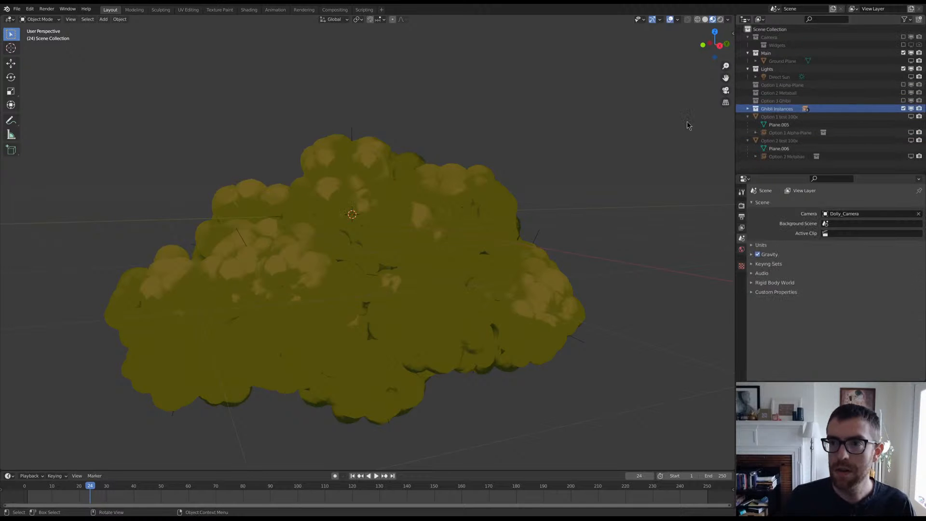
Step: View the bush cluster from the right side and turn on the Statistics viewport overlay
scroll(438, 212, down, 4)
middle_drag(387, 210, 488, 230)
key(KP_3)
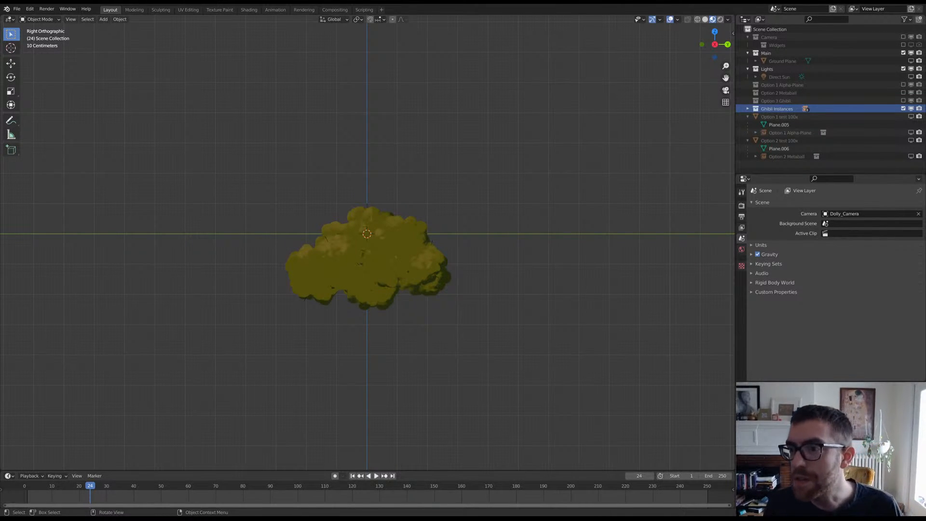
click(728, 20)
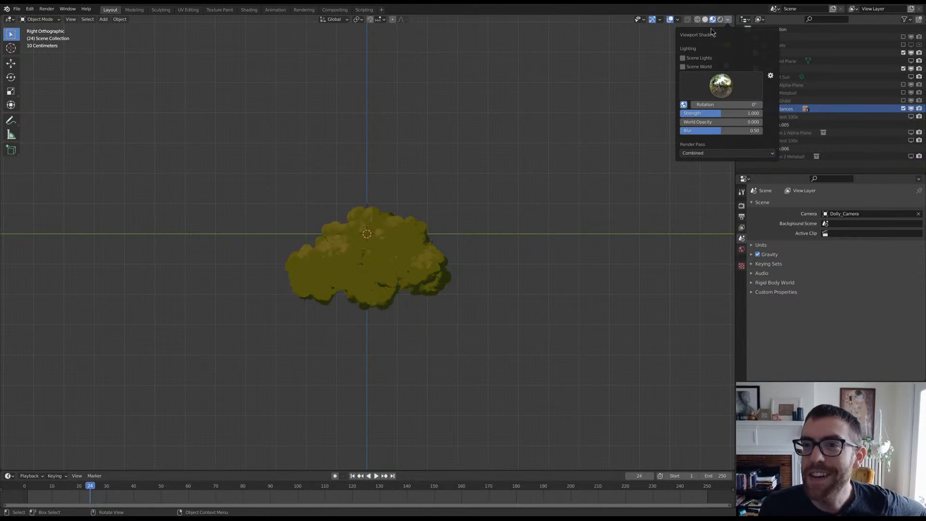
click(678, 19)
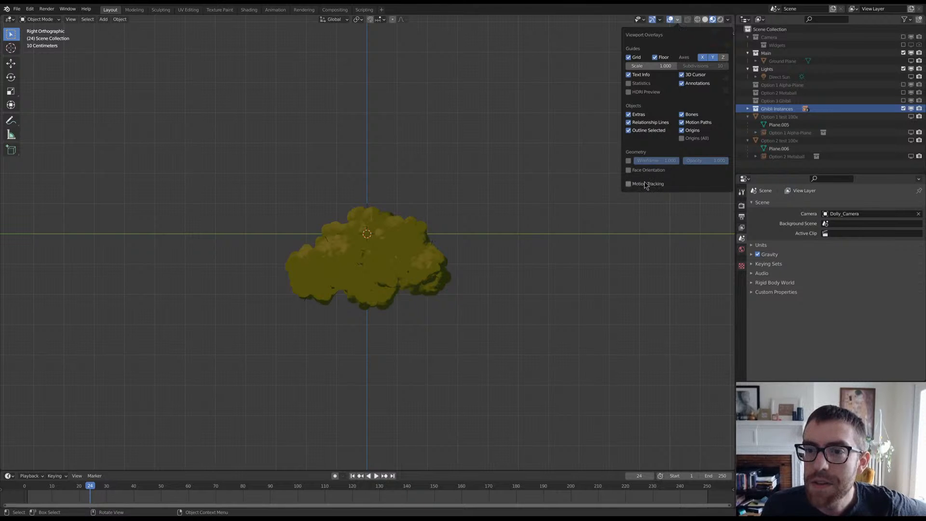
click(648, 85)
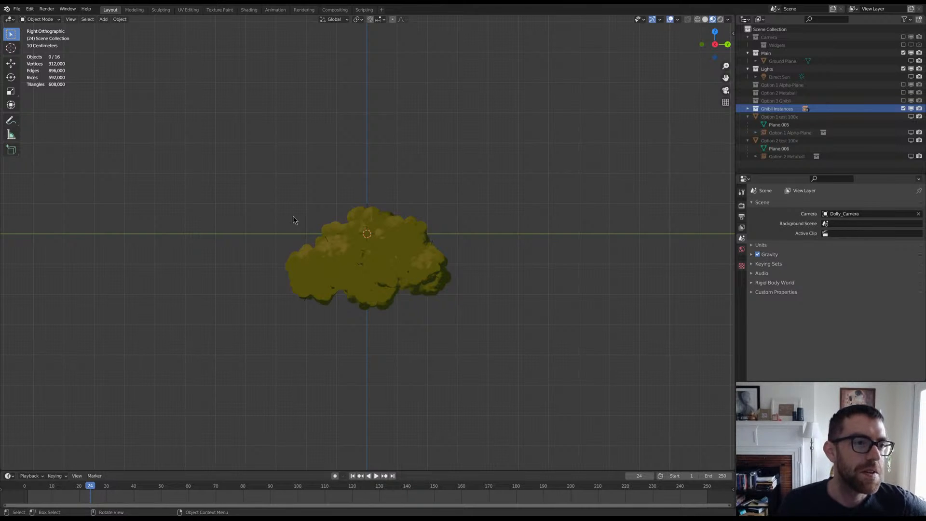
Step: Select several foliage instances in the bush one after another to examine how it is composed, ending with nothing selected
click(339, 249)
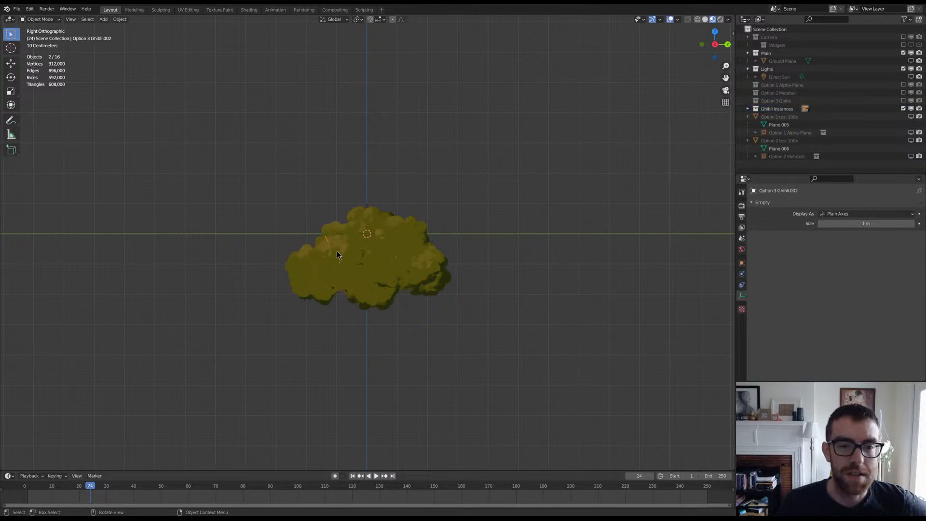
click(412, 253)
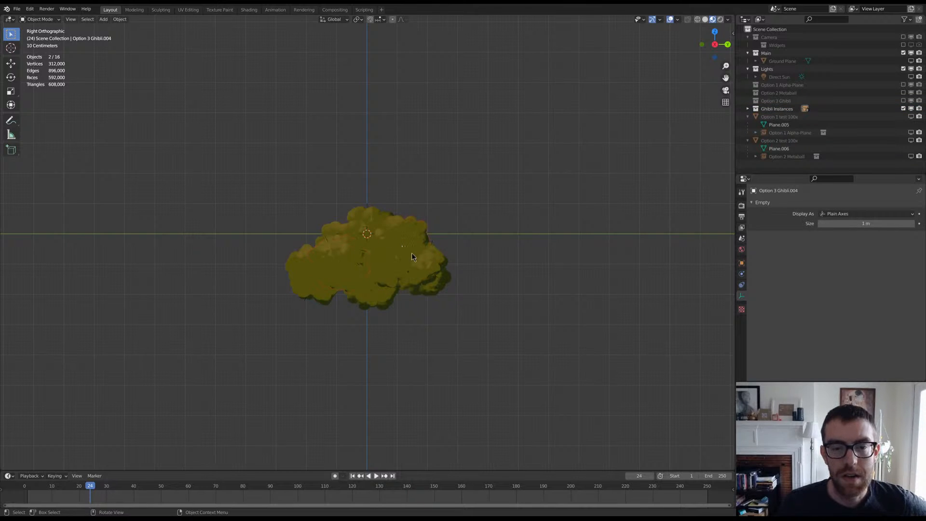
click(385, 274)
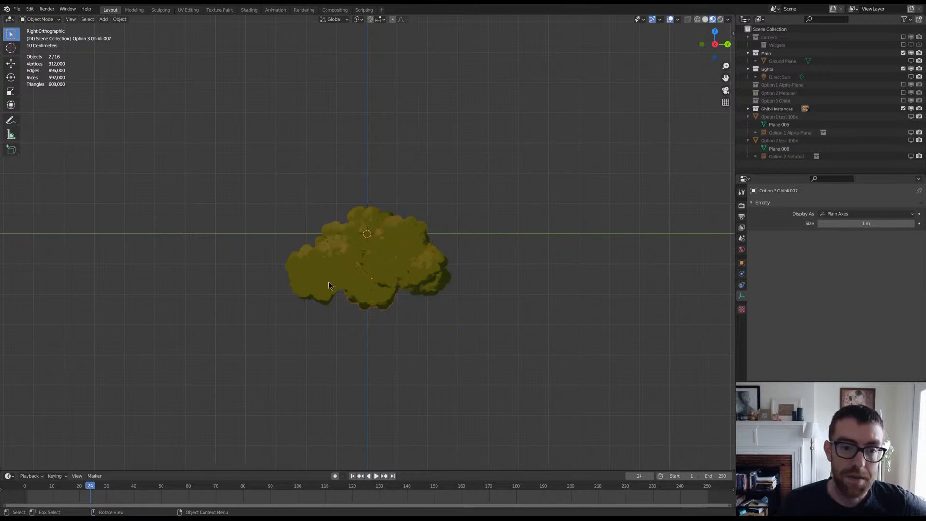
click(332, 236)
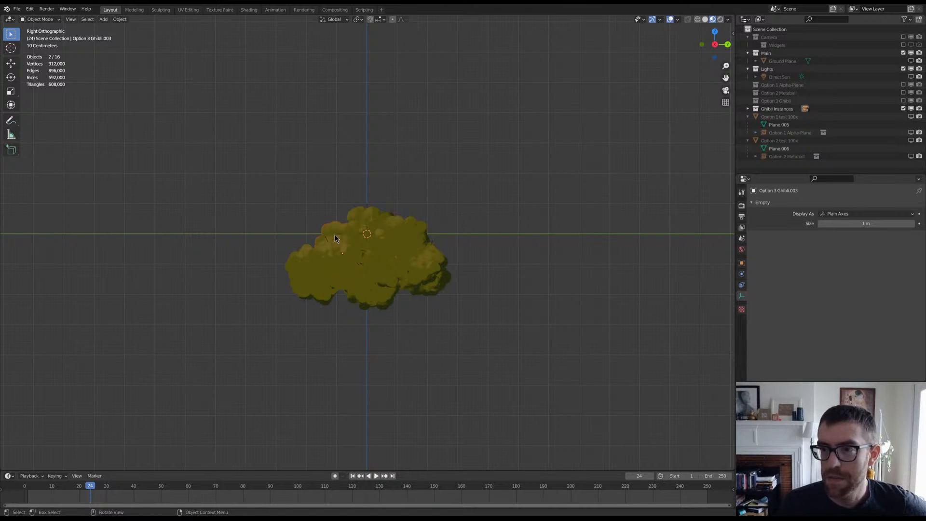
click(479, 196)
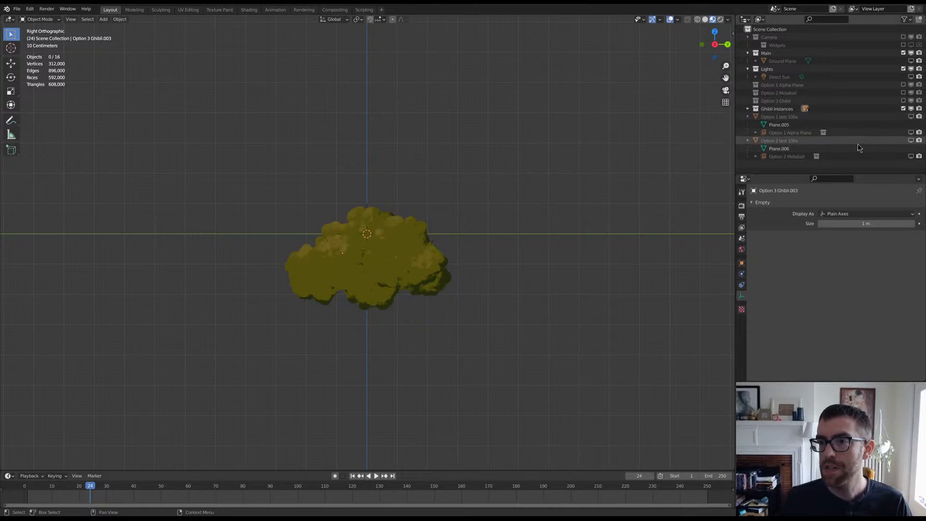
Step: Make the Option 2 test 100x plane visible, duplicate it in place and expand the copy in the Outliner
click(774, 143)
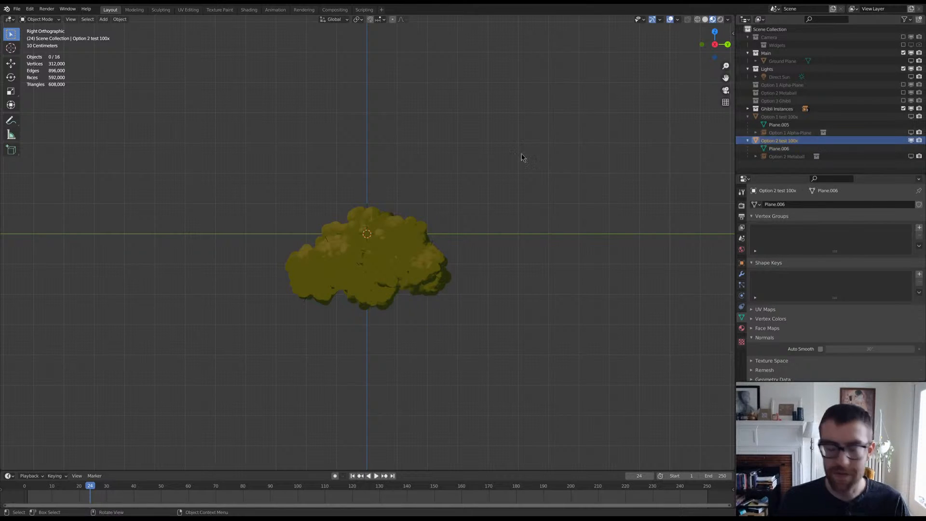
key(shift+d)
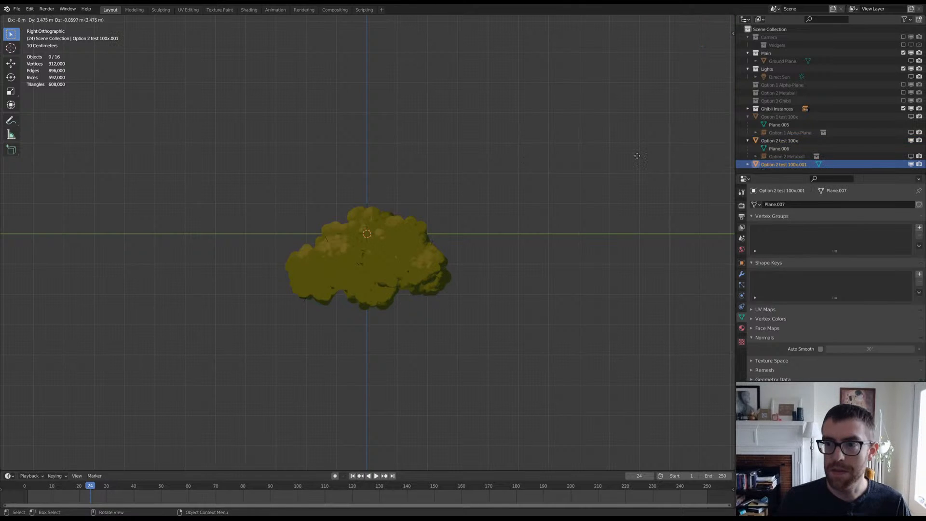
right_click(289, 140)
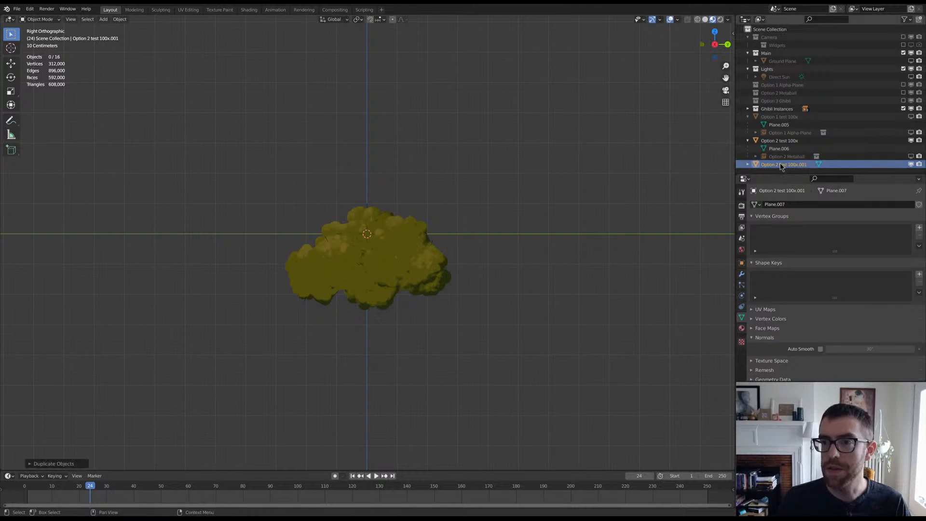
click(748, 165)
scroll(755, 146, down, 1)
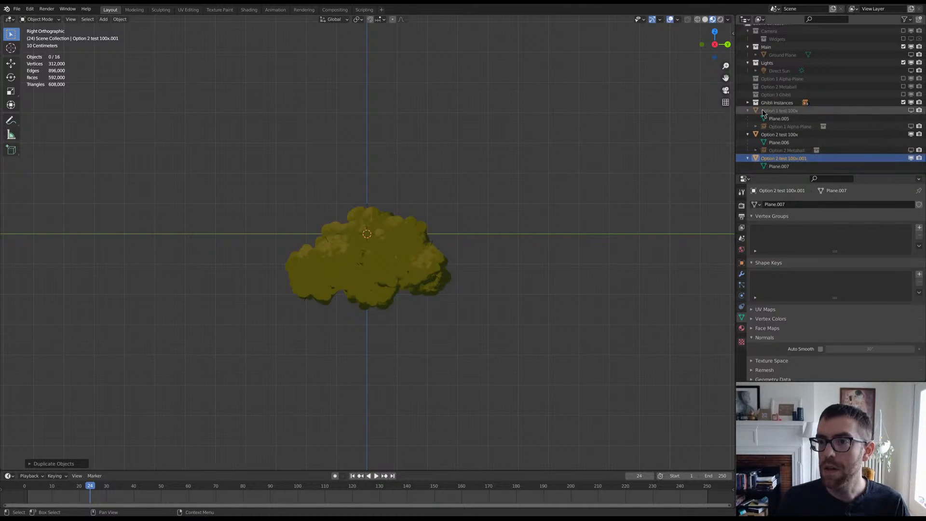
Step: Add a collection instance of Ghibli Instances and parent it to the duplicated plane so it repeats on the vertices
right_click(484, 218)
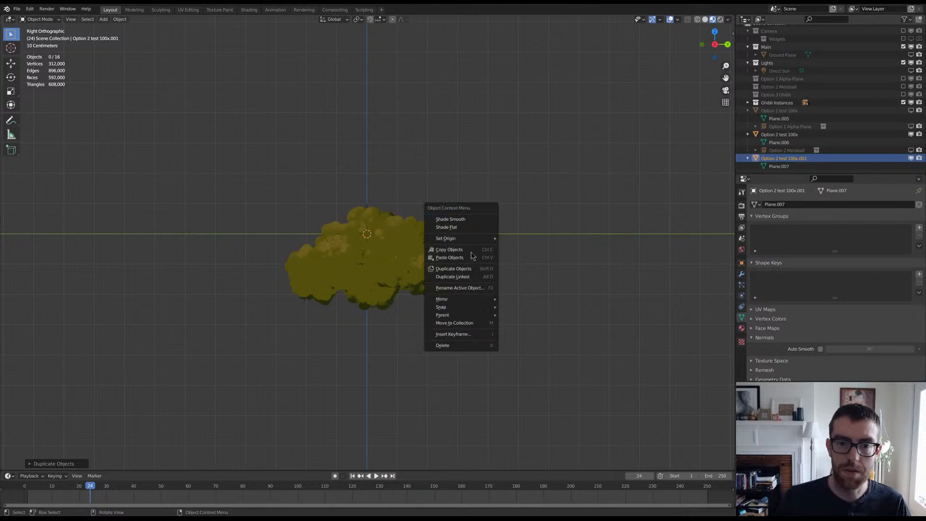
key(Escape)
key(shift+a)
mouse_move(467, 225)
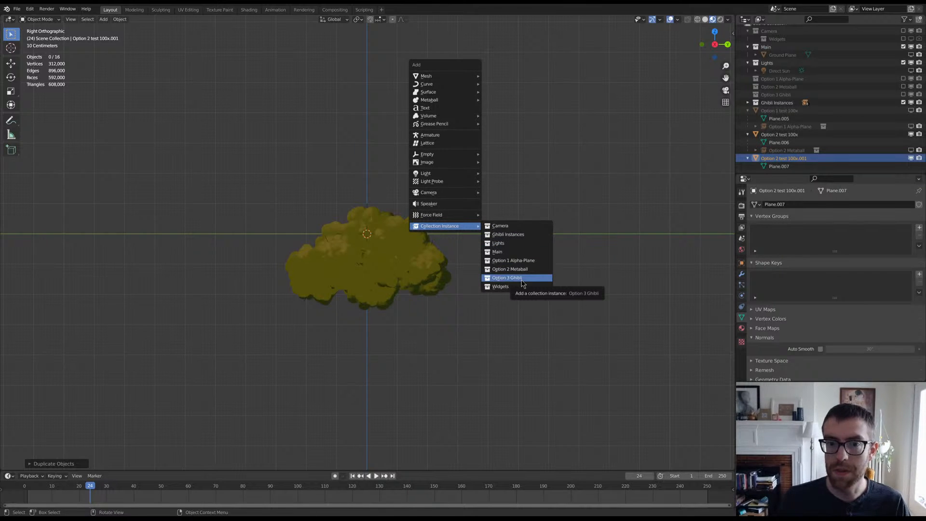
click(525, 234)
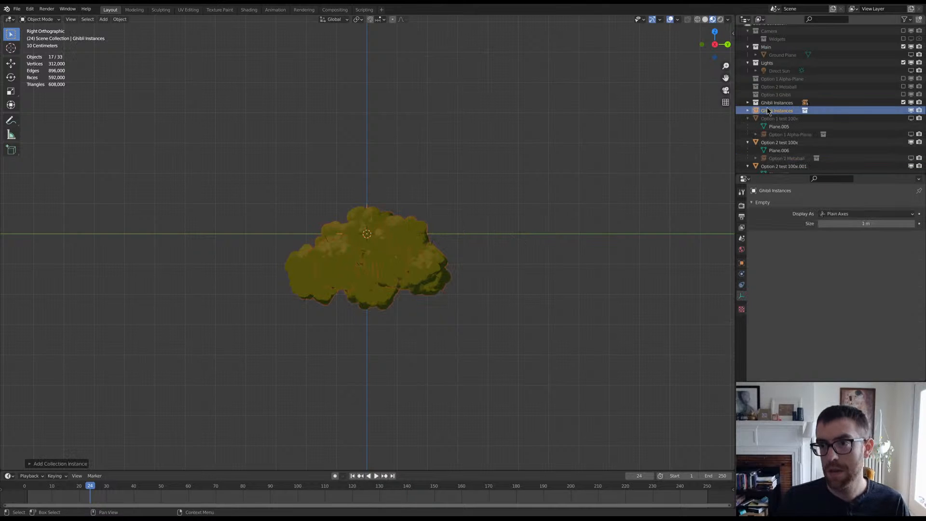
scroll(767, 107, down, 1)
drag(763, 99, 782, 166)
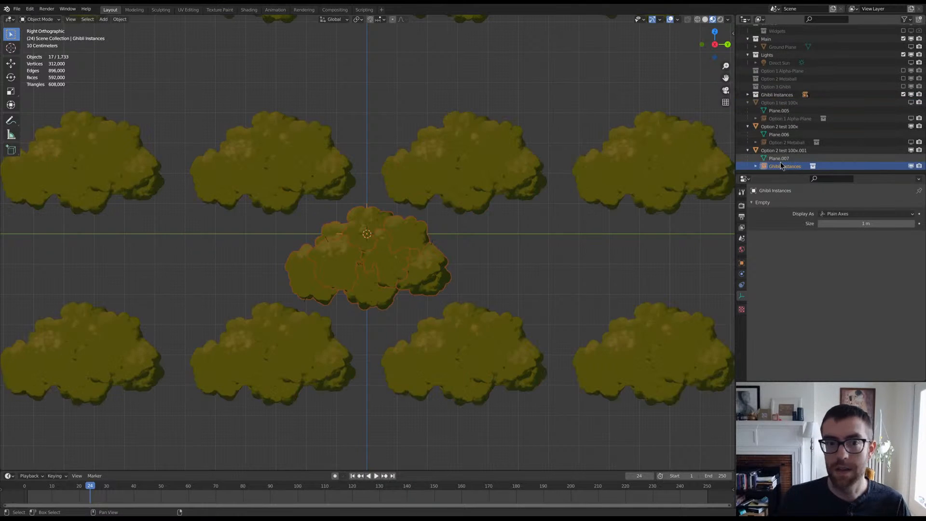
Step: Play the animation with the whole grid of Ghibli bushes in view to check the playback frame rate, and stop it
scroll(492, 234, down, 6)
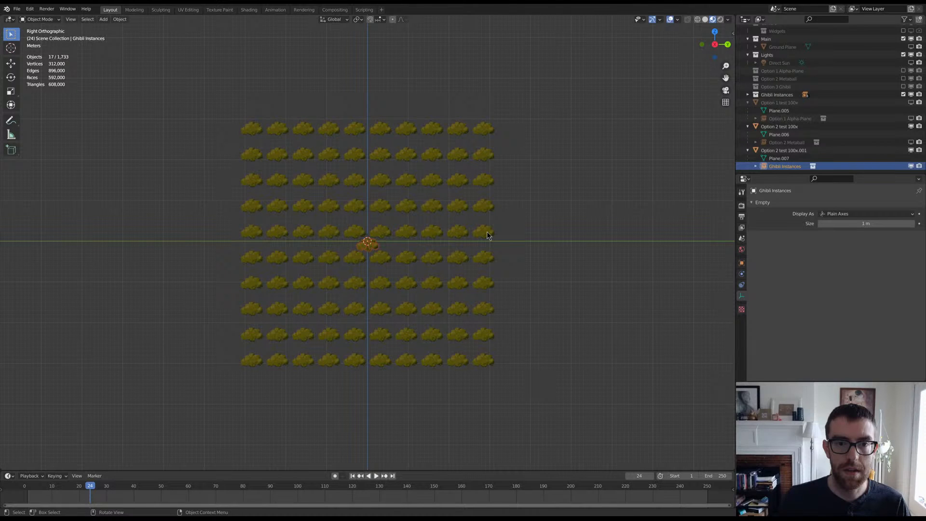
scroll(487, 236, down, 3)
key(space)
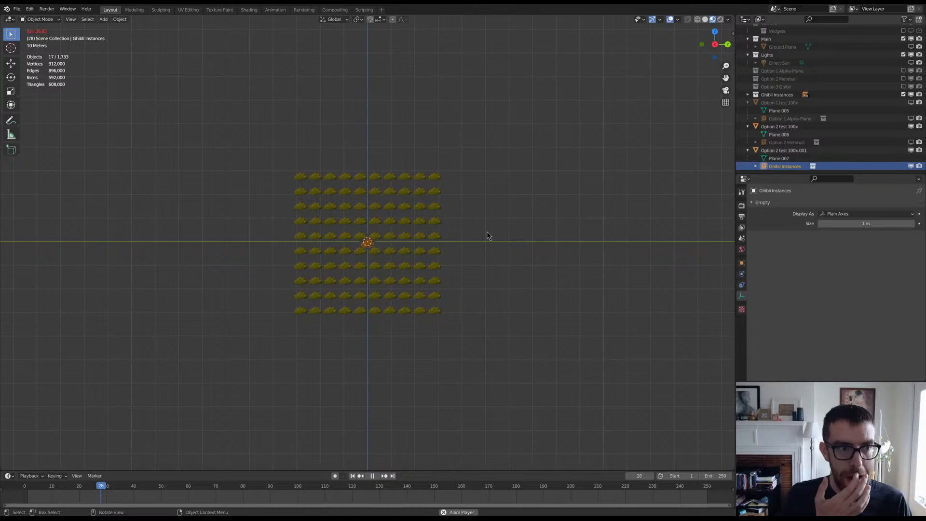
key(space)
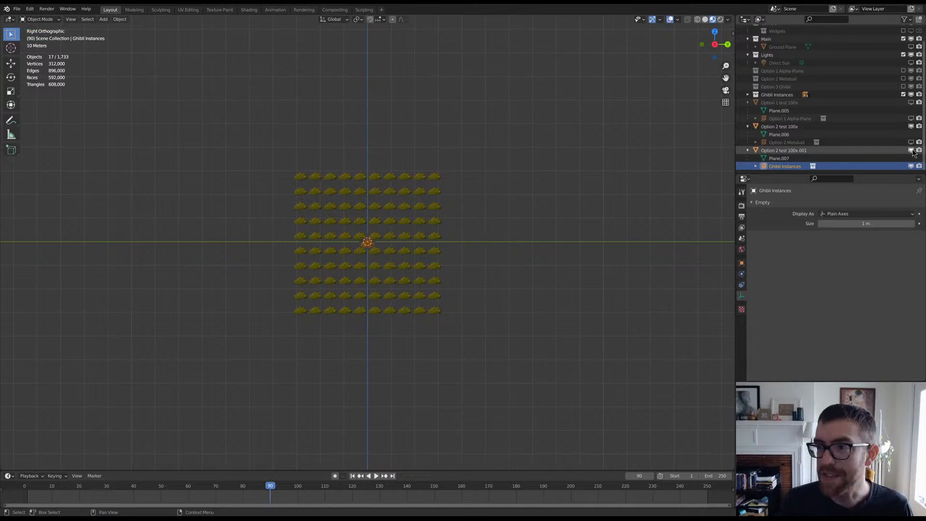
Step: Hide the duplicated plane in the viewport, frame the single Ghibli bush and deselect it to view it at several distances
click(911, 150)
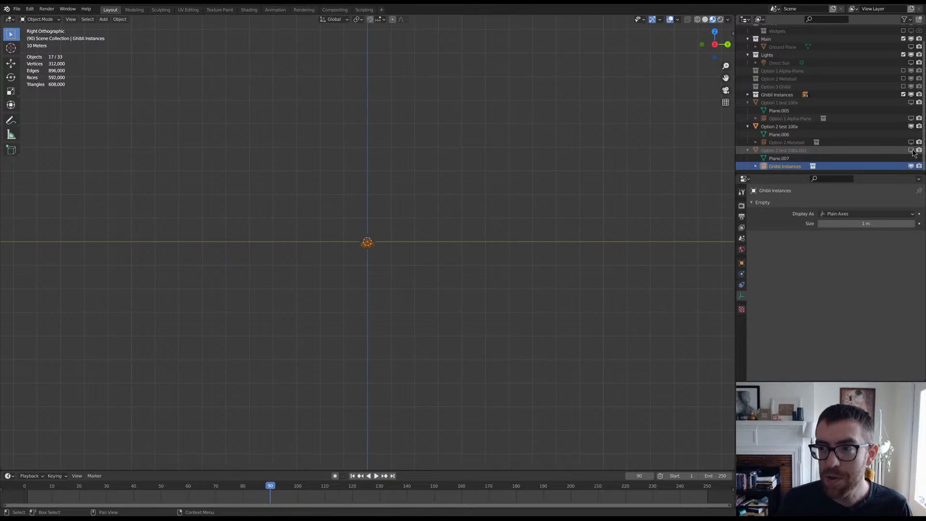
key(KP_Decimal)
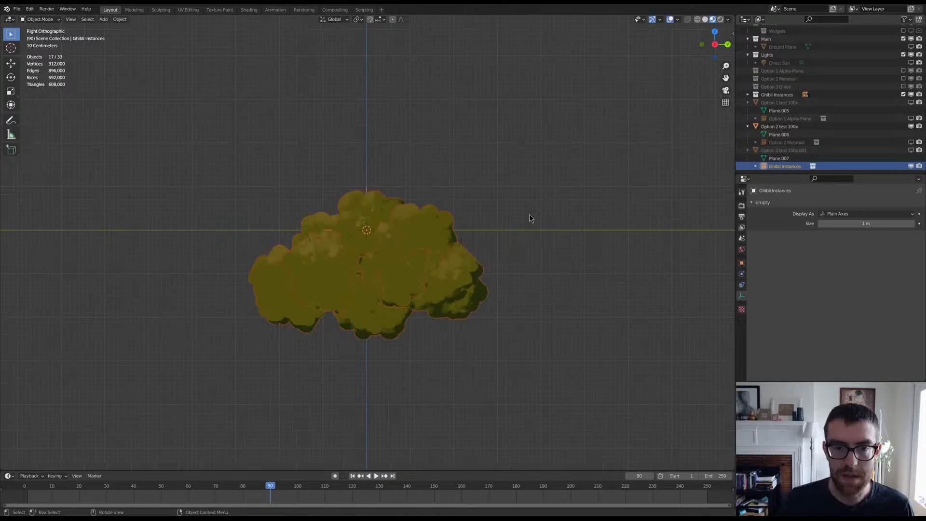
click(499, 233)
scroll(499, 234, down, 4)
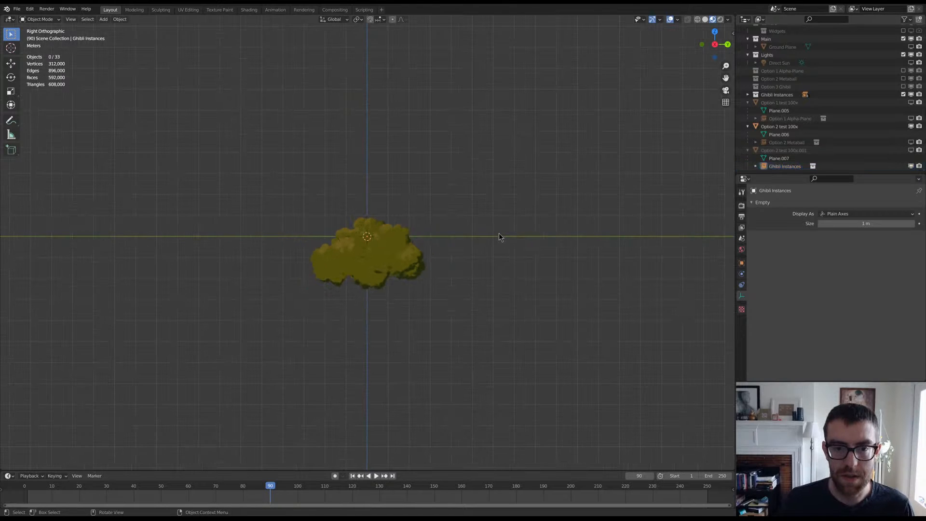
scroll(499, 234, up, 2)
scroll(499, 236, down, 4)
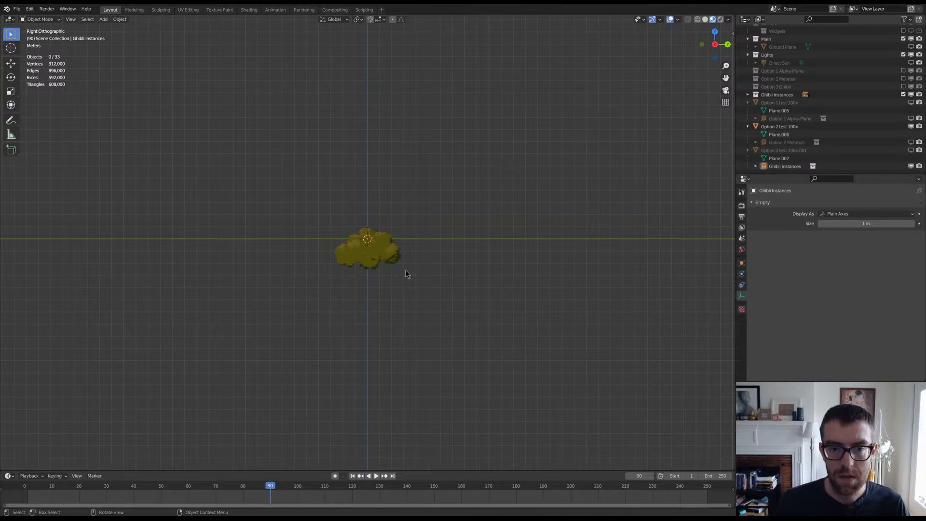
scroll(406, 274, up, 5)
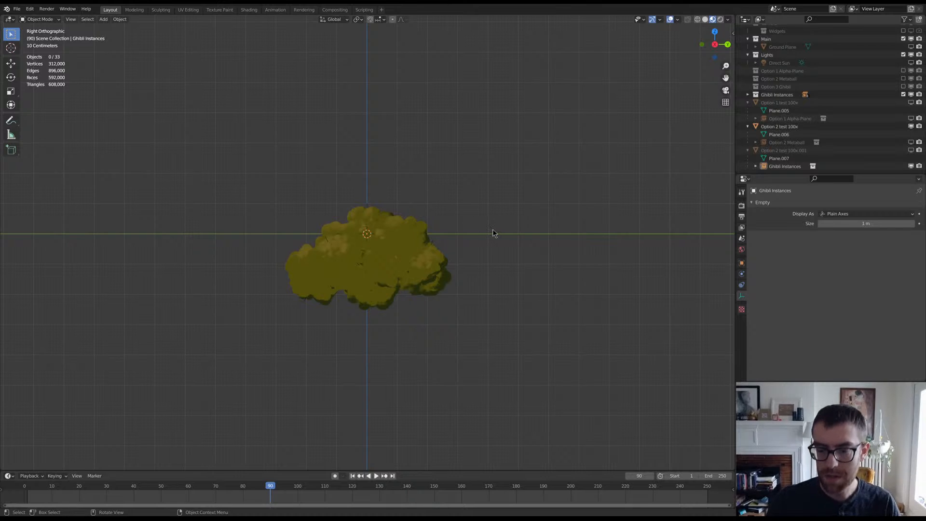
Step: Look through the scene camera and enable the Camera collection in the view layer
key(KP_0)
scroll(492, 233, down, 3)
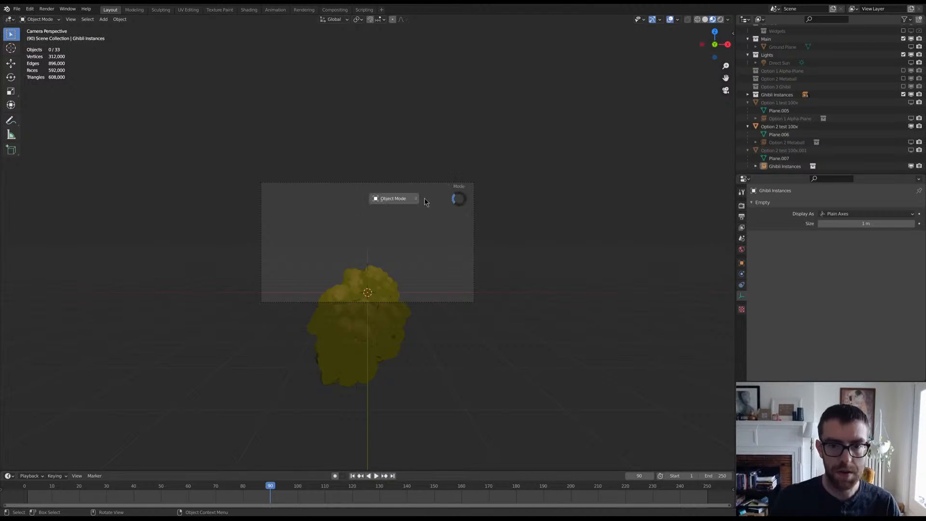
scroll(751, 106, up, 1)
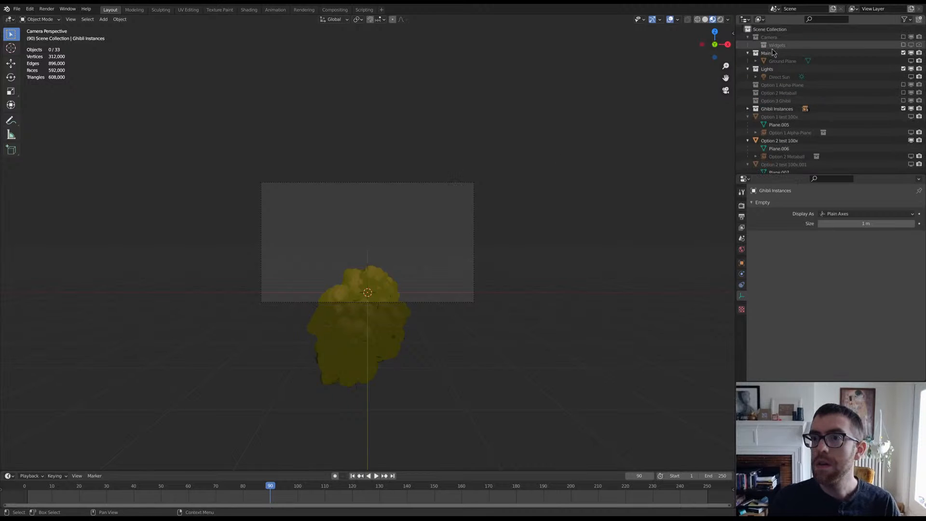
click(904, 38)
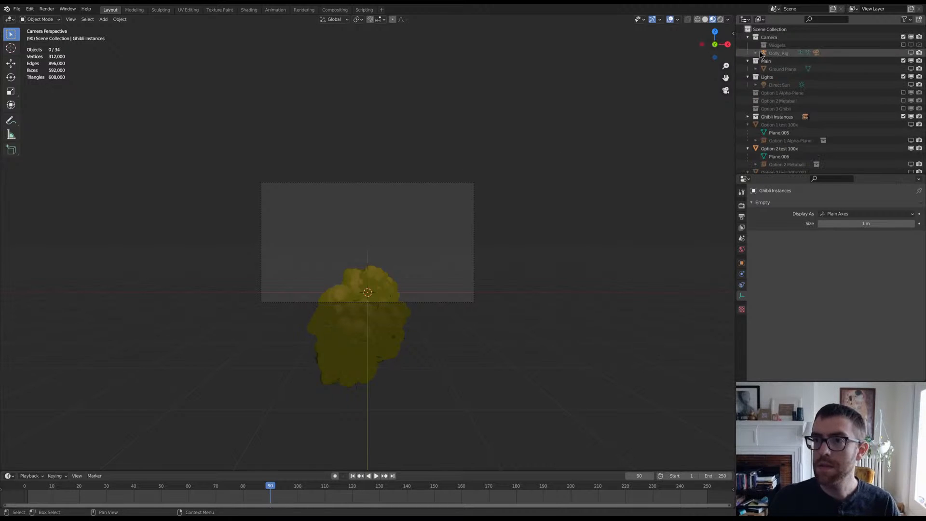
Step: Unhide the Dolly_Rig in the viewport and select it beside the bush
click(898, 37)
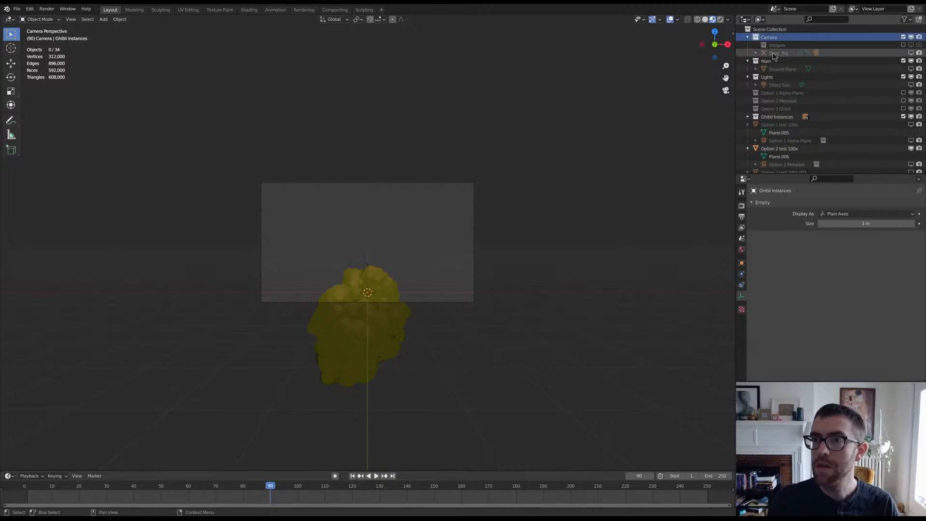
click(907, 53)
click(911, 53)
middle_drag(553, 207, 477, 293)
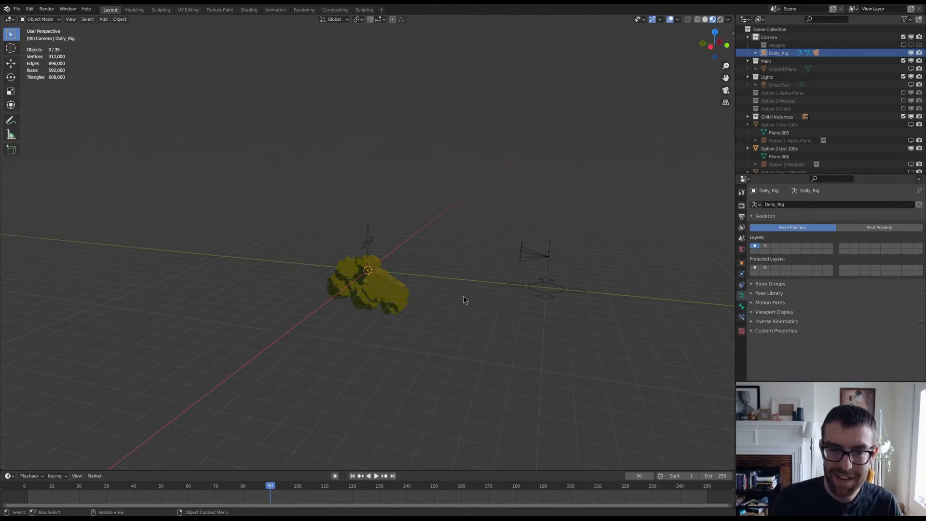
click(533, 281)
Step: Switch the selected Dolly_Rig to Pose Mode with its Root bone selected
middle_drag(455, 297, 427, 308)
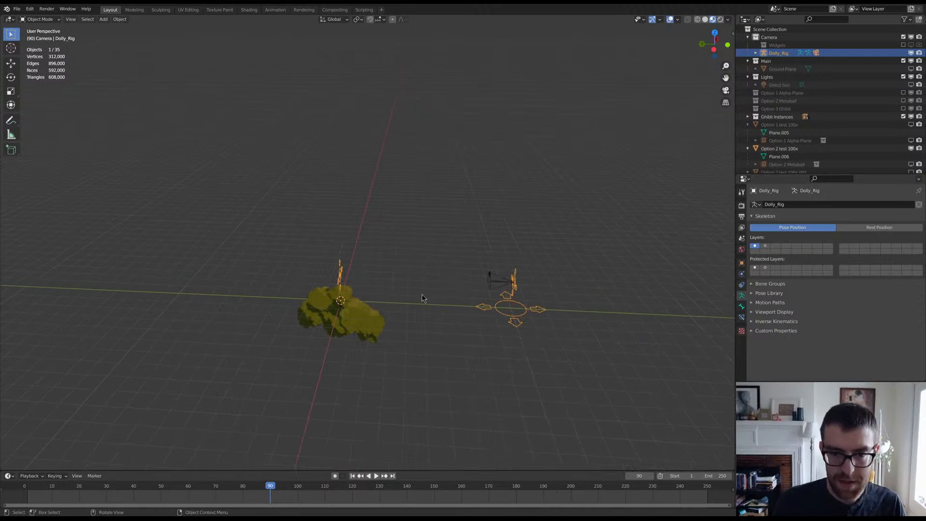
middle_drag(440, 273, 419, 291)
key(ctrl+Tab)
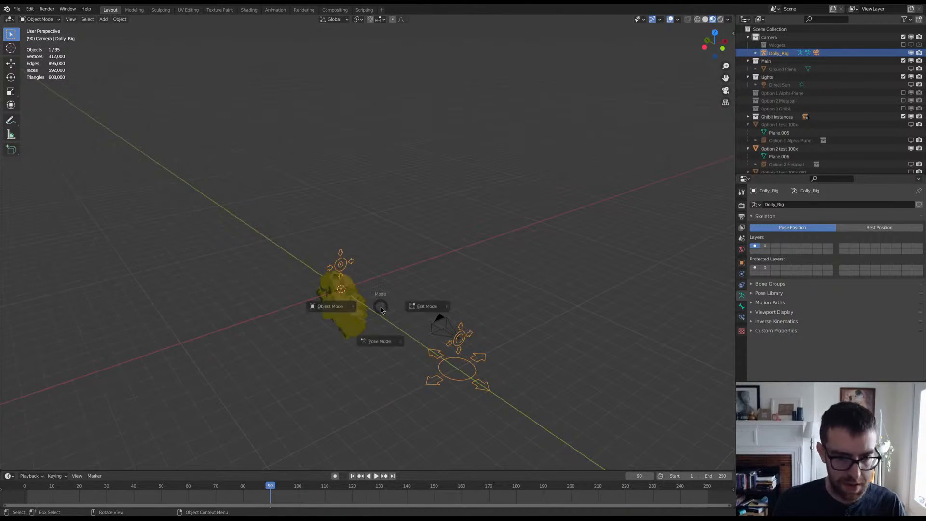
click(373, 371)
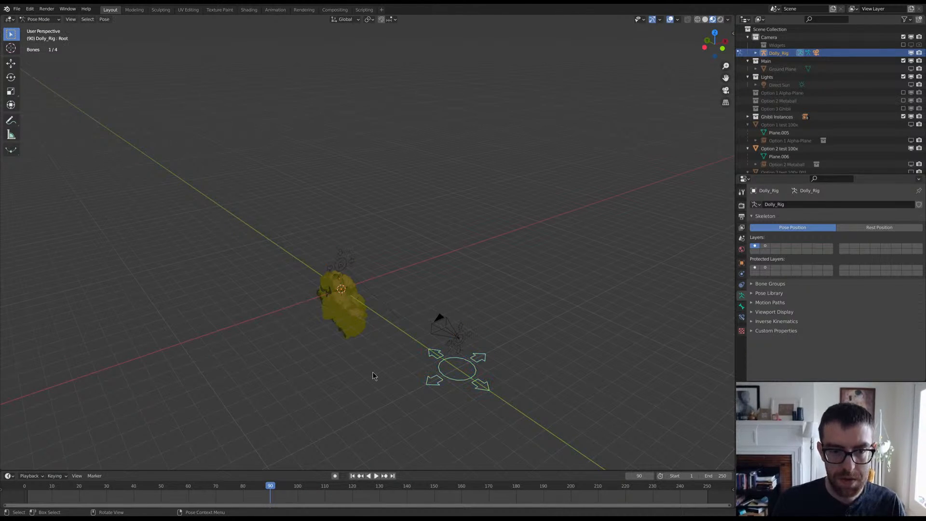
key(g)
right_click(460, 355)
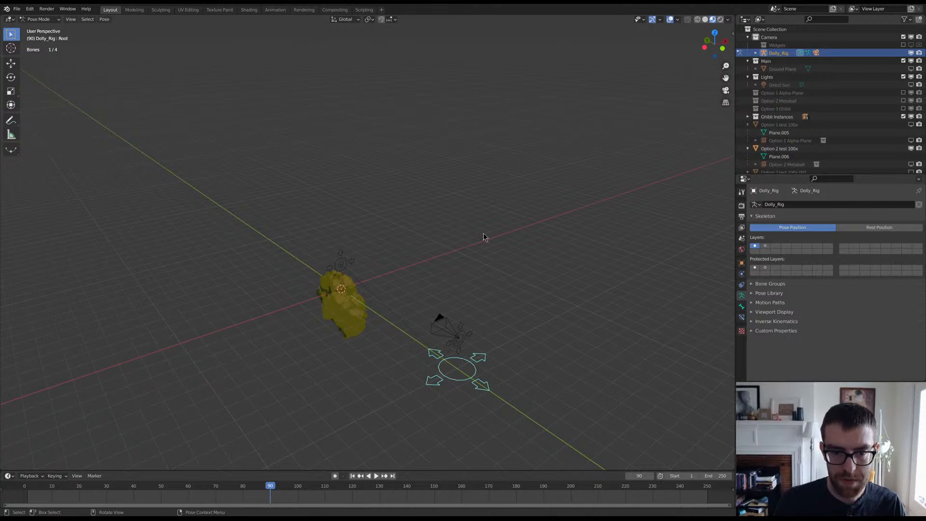
Step: Set the pivot point to 3D Cursor and rotate the Root bone around global Z until the camera sits on the X axis
key(period)
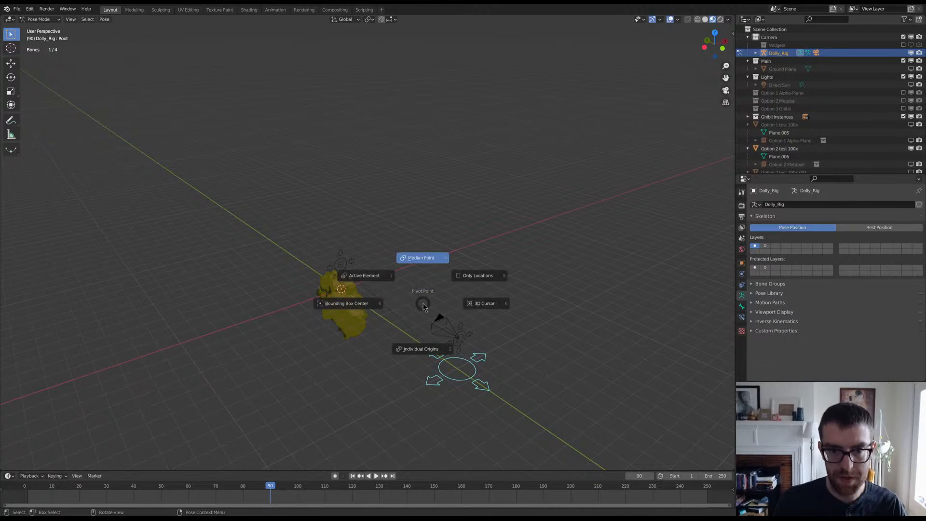
click(482, 303)
key(r)
key(z)
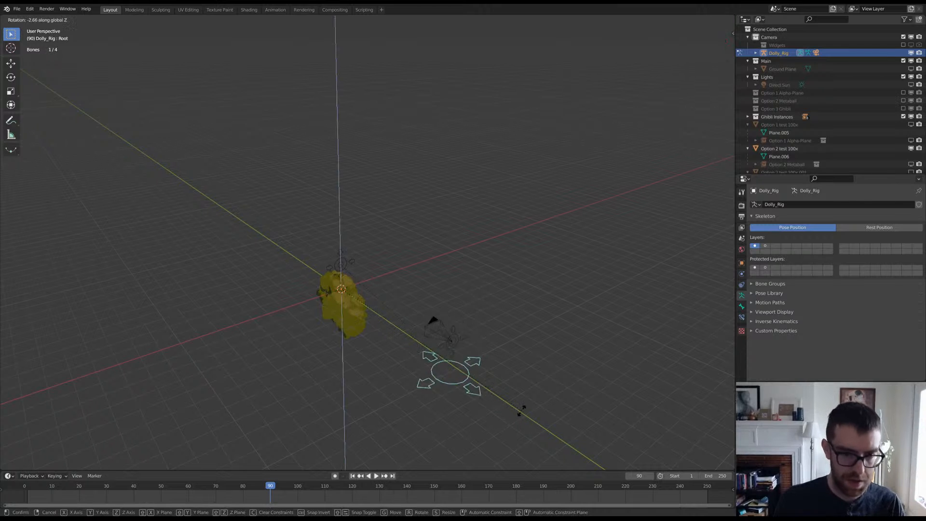
click(444, 155)
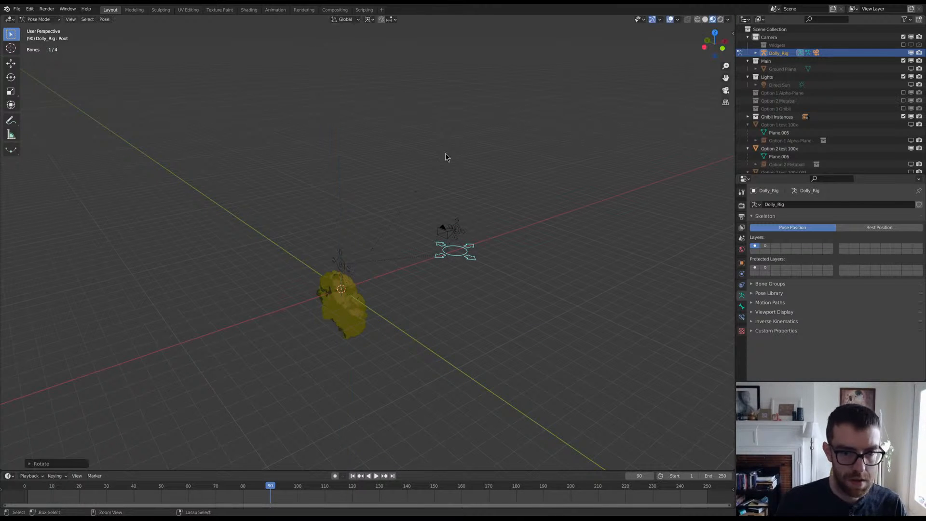
Step: Look through the camera and lower the Root bone along global Z until the bush is inside the frame
key(KP_0)
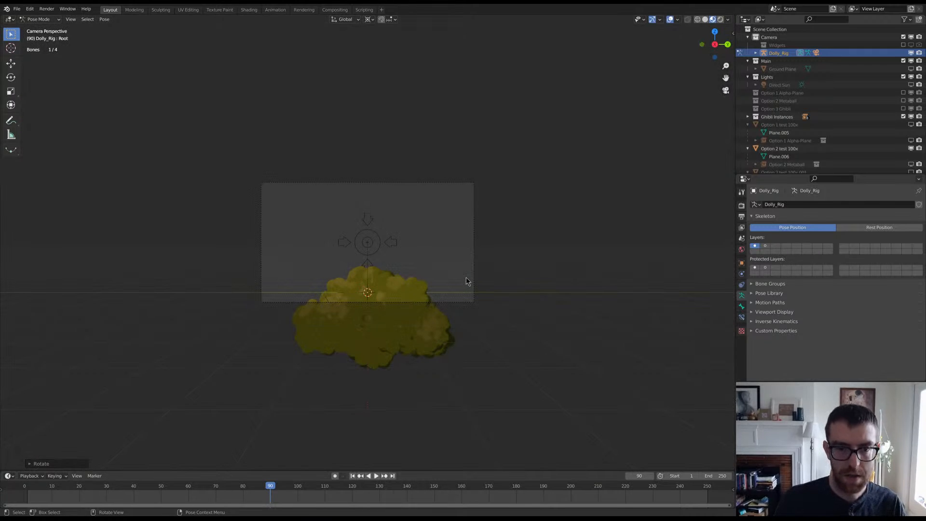
key(g)
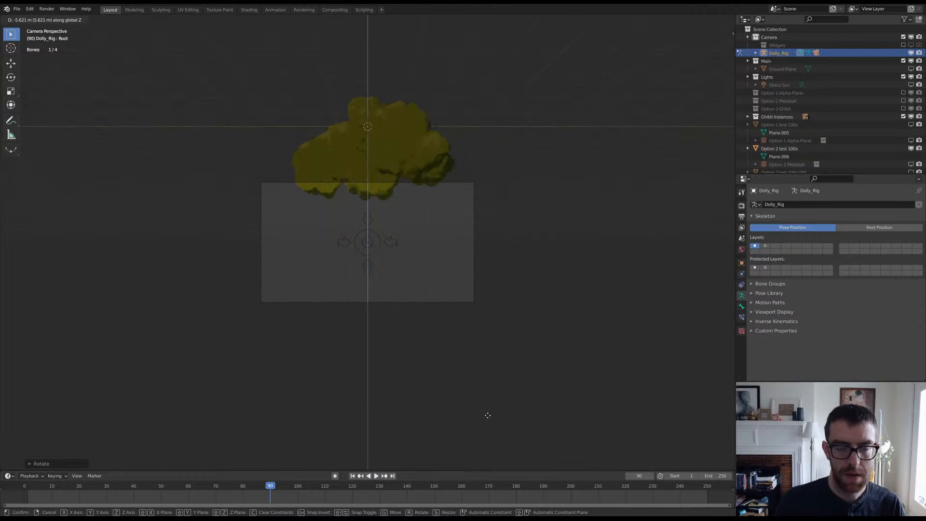
click(486, 322)
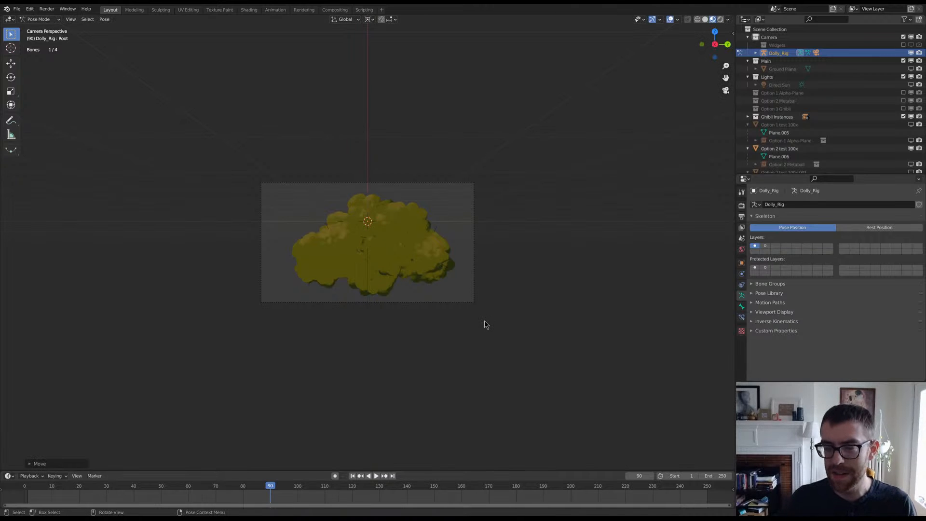
Step: Return the Dolly_Rig to Object Mode and look through the scene camera again
middle_drag(467, 316, 432, 298)
scroll(449, 302, down, 3)
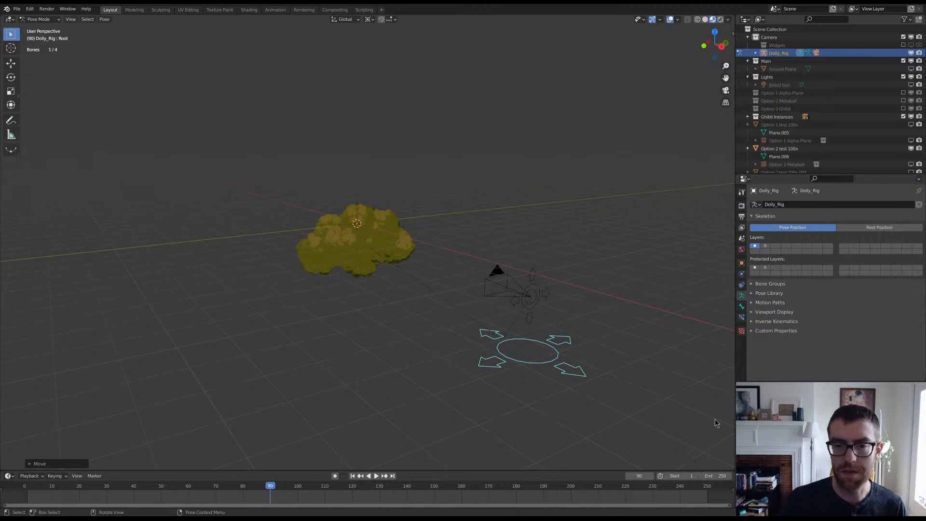
middle_drag(388, 256, 419, 263)
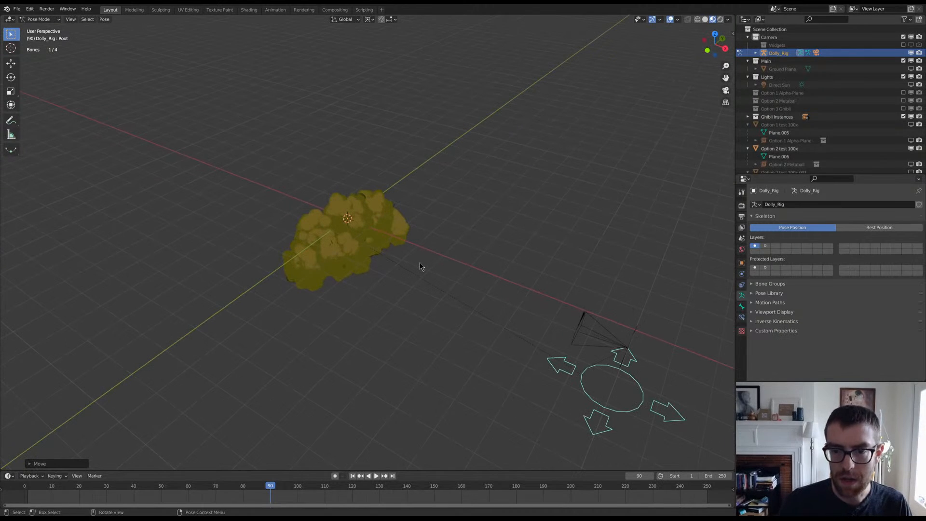
key(ctrl+Tab)
click(435, 263)
key(KP_0)
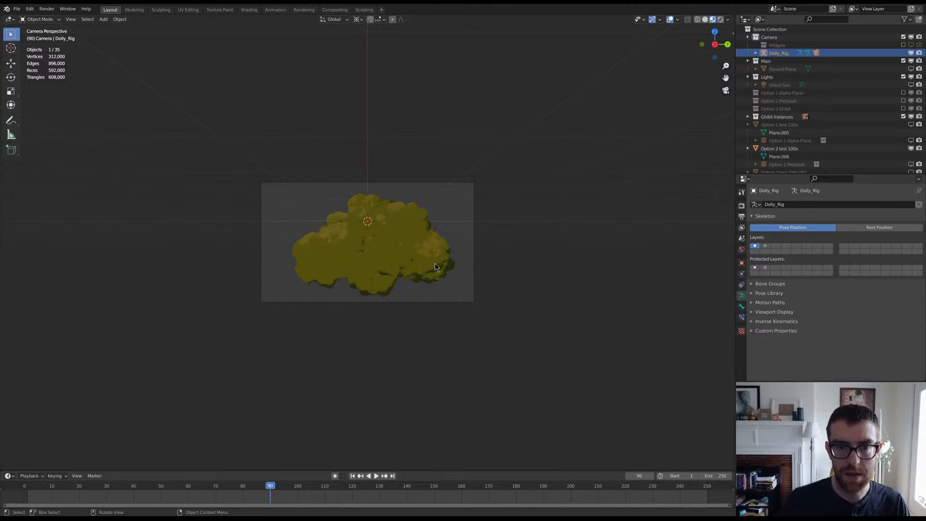
Step: Compare the bush with and without Ambient Occlusion in the render settings and leave it turned off
click(742, 205)
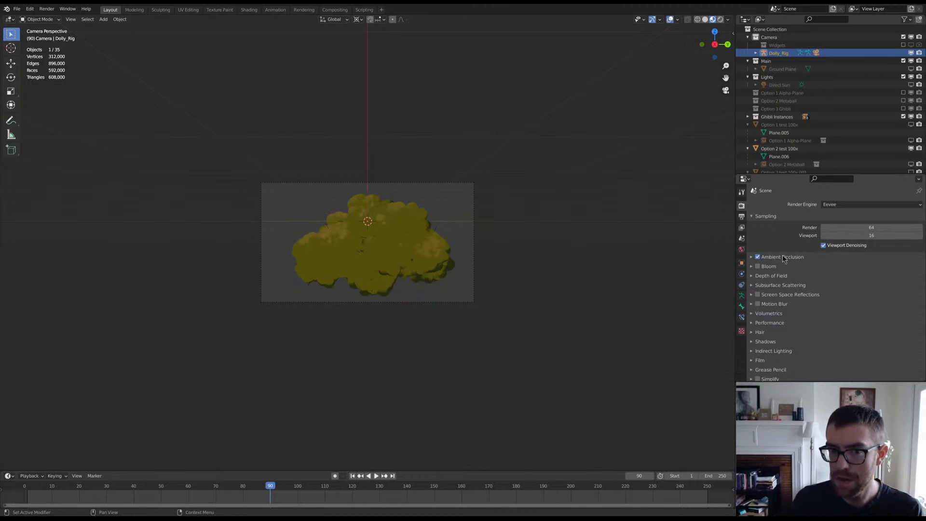
click(757, 257)
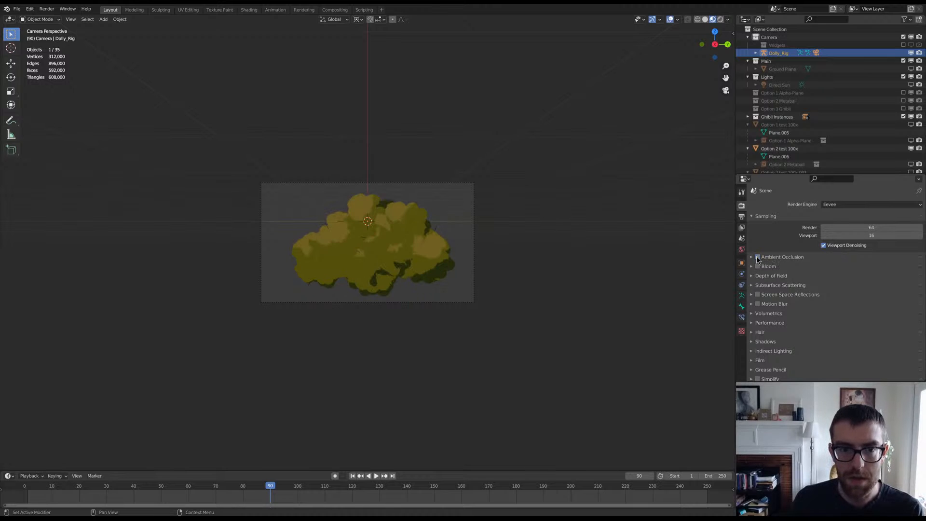
click(756, 256)
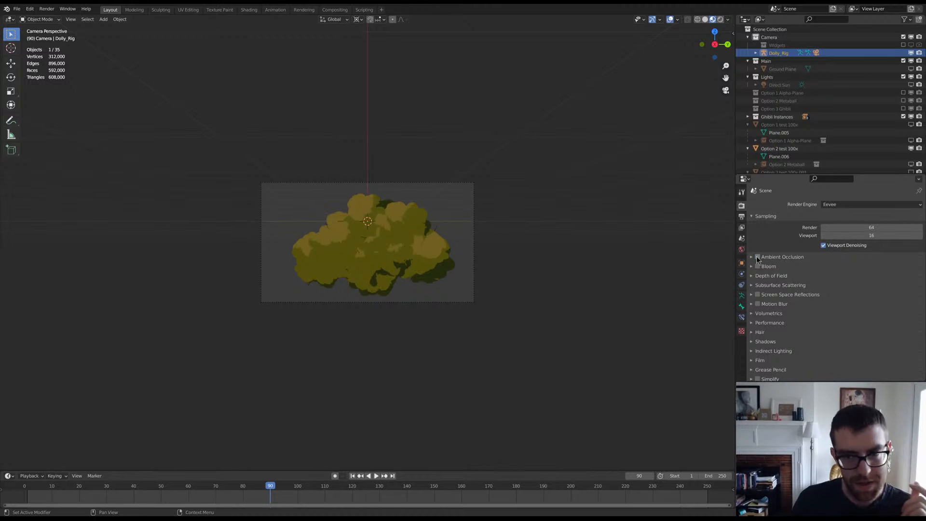
click(757, 256)
click(757, 257)
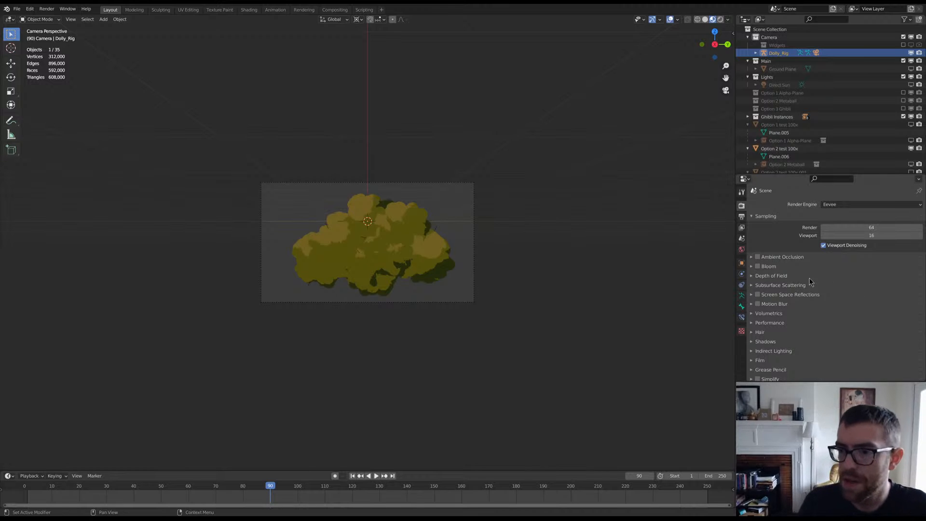
Step: Set the output resolution to 1024 by 1024 px
click(742, 218)
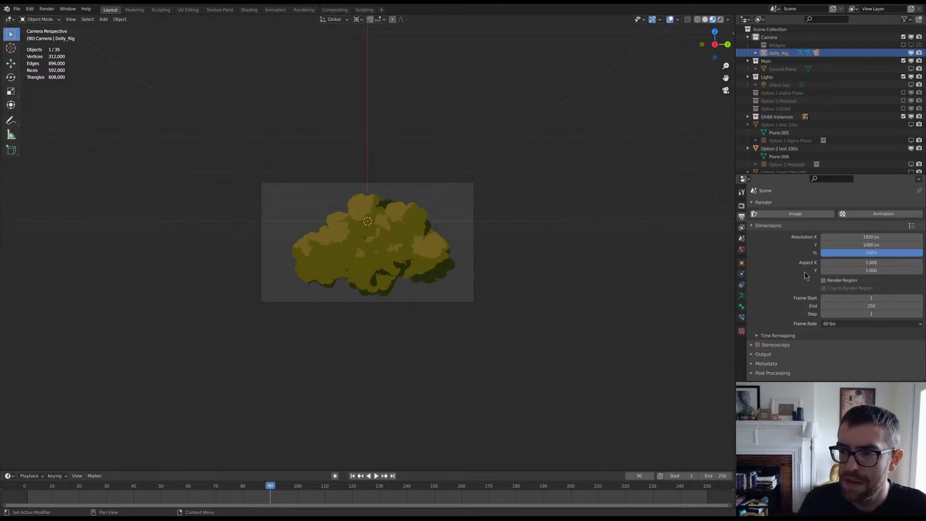
click(854, 239)
text(1024)
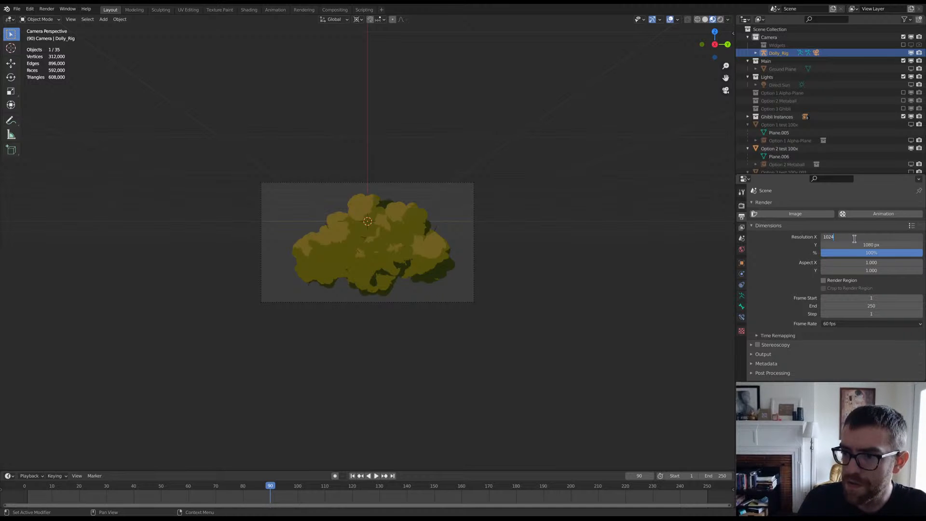
key(Return)
click(854, 245)
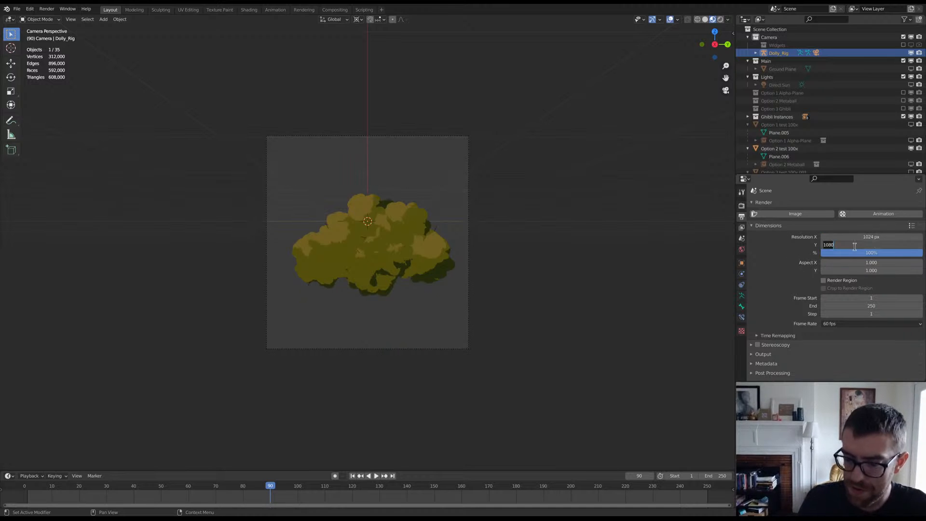
text(1024)
key(Return)
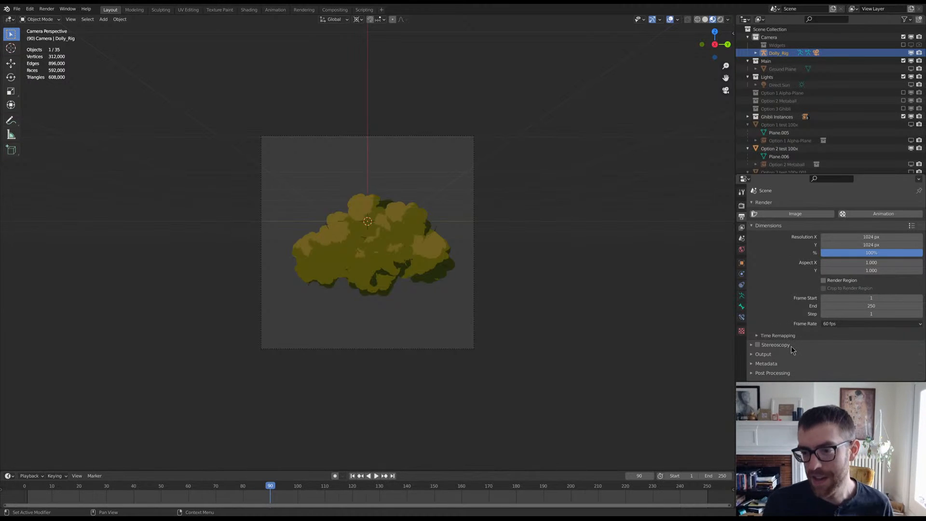
Step: Enable the Transparent option in the Eevee Film render settings
click(742, 228)
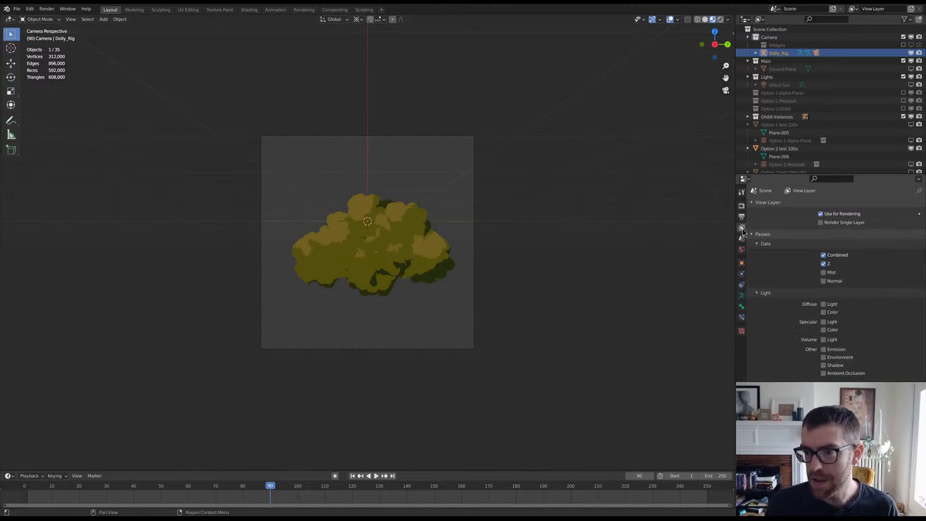
click(742, 206)
click(742, 216)
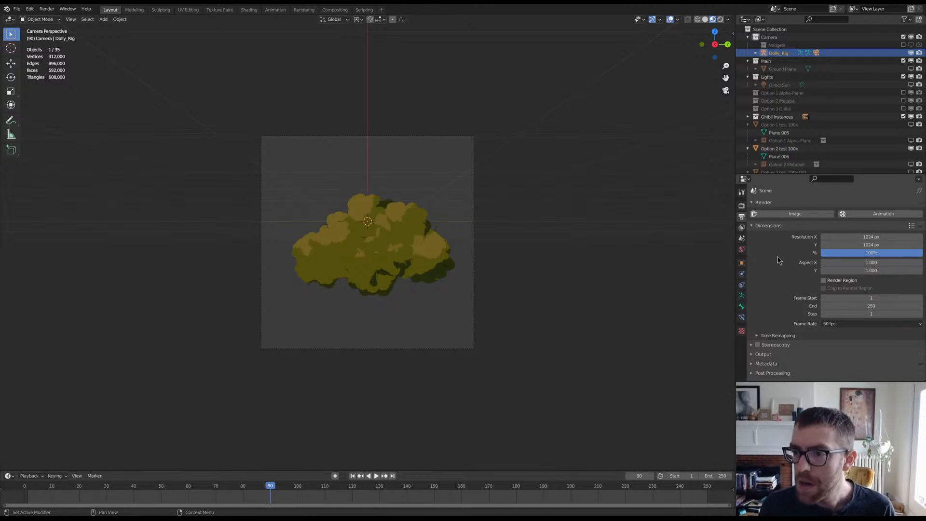
click(742, 228)
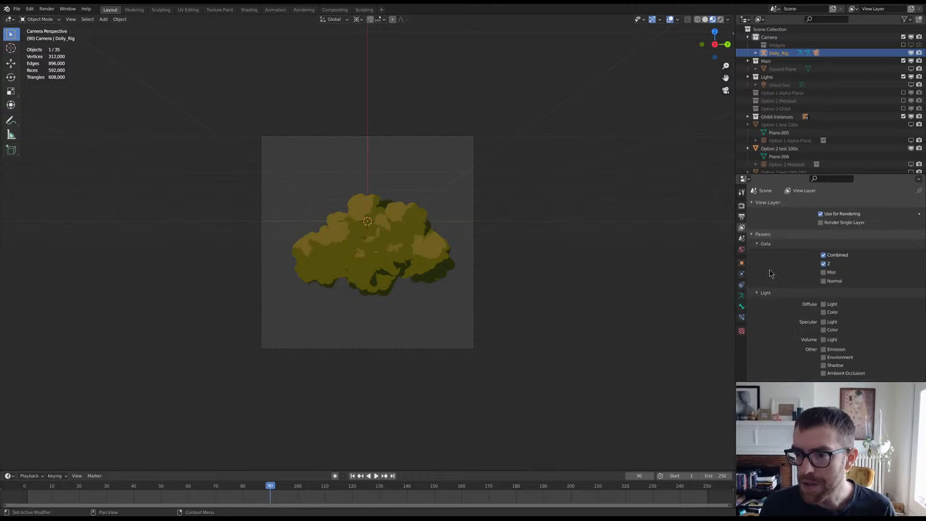
scroll(751, 243, down, 4)
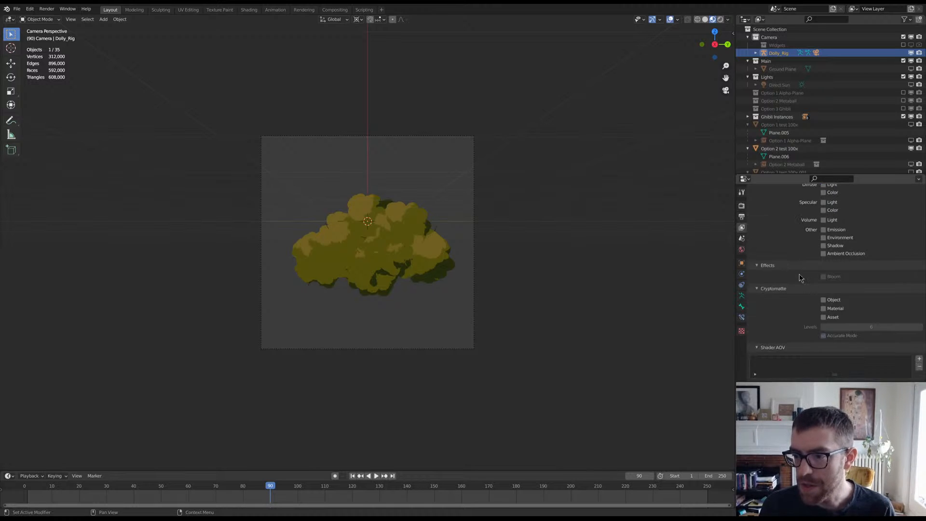
click(742, 206)
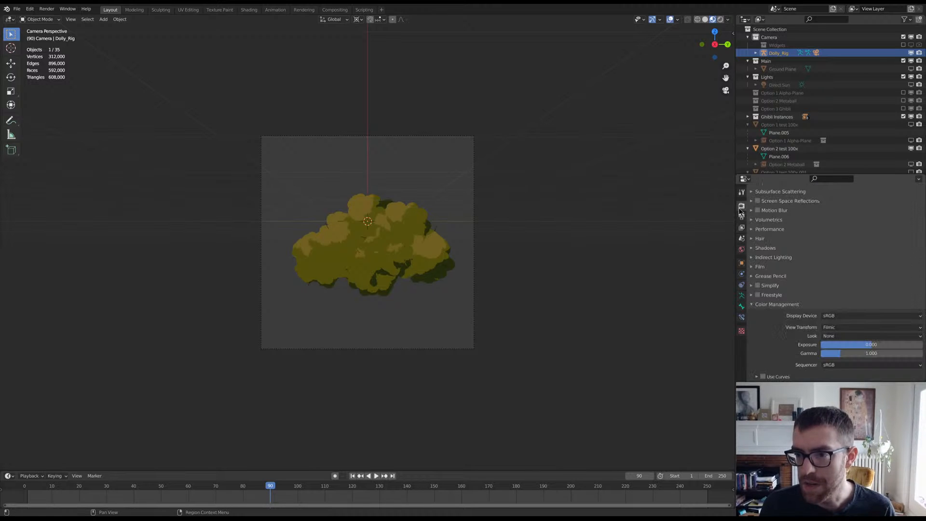
click(777, 304)
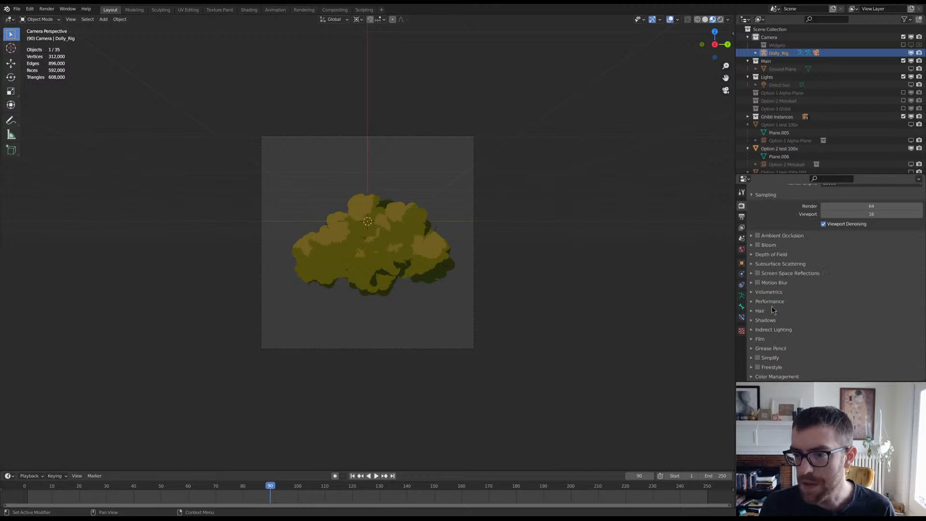
click(770, 339)
click(820, 359)
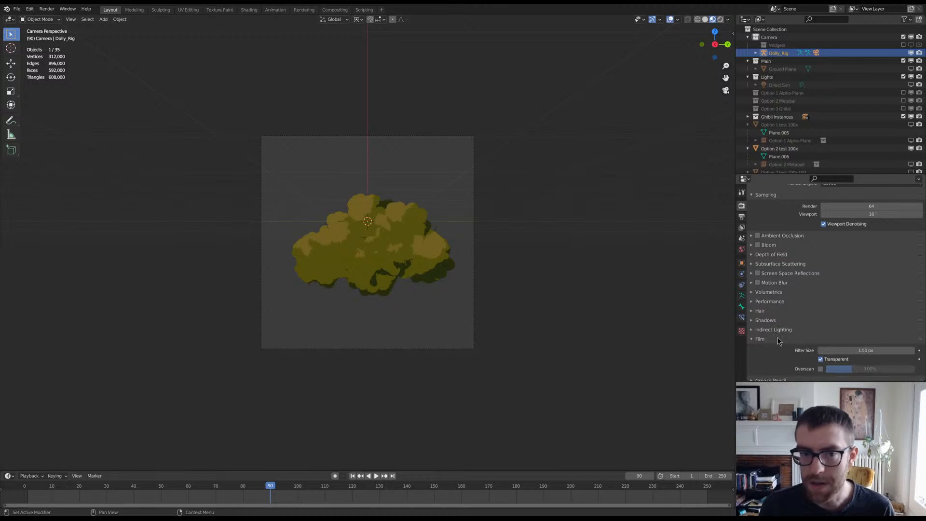
scroll(809, 286, up, 2)
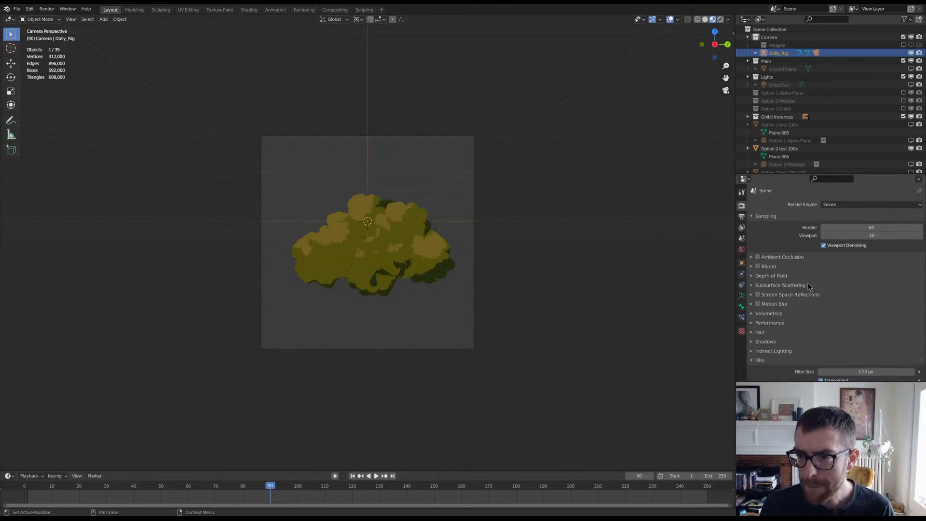
Step: Enlarge the properties area and set the render output path to D:\Projects\CGC House\BG Bush\PNGs\001
click(741, 217)
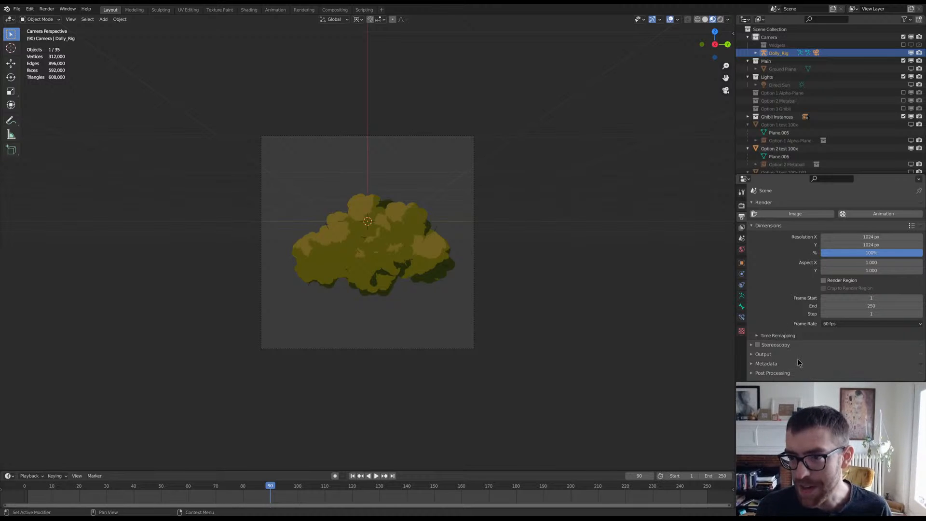
drag(870, 174, 870, 102)
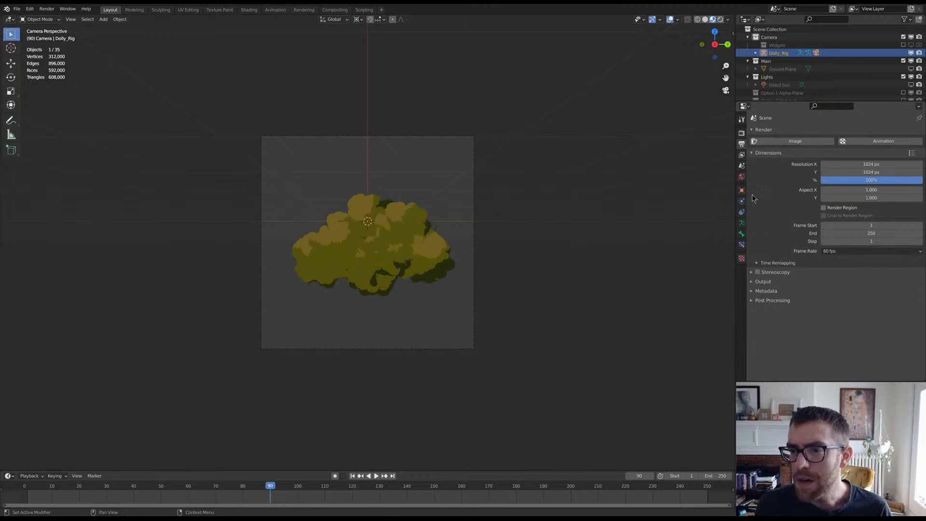
click(769, 282)
scroll(771, 286, down, 1)
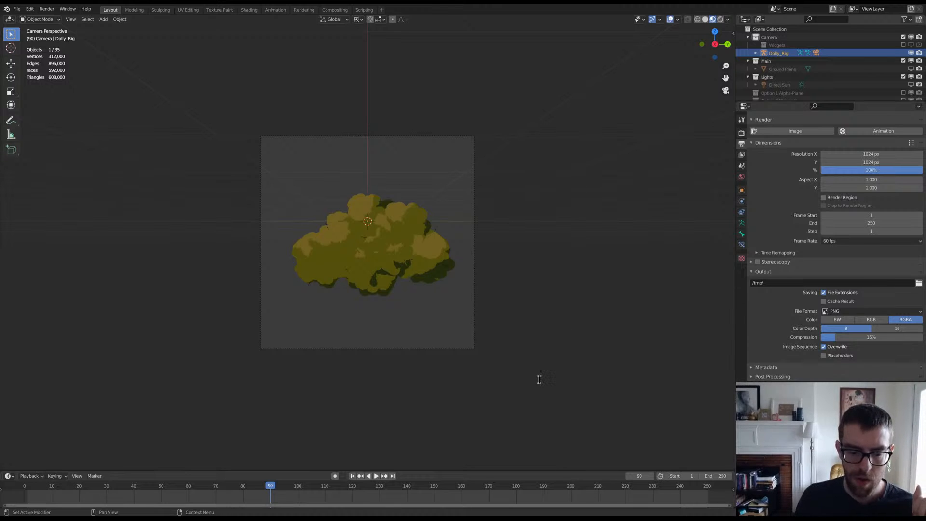
click(589, 382)
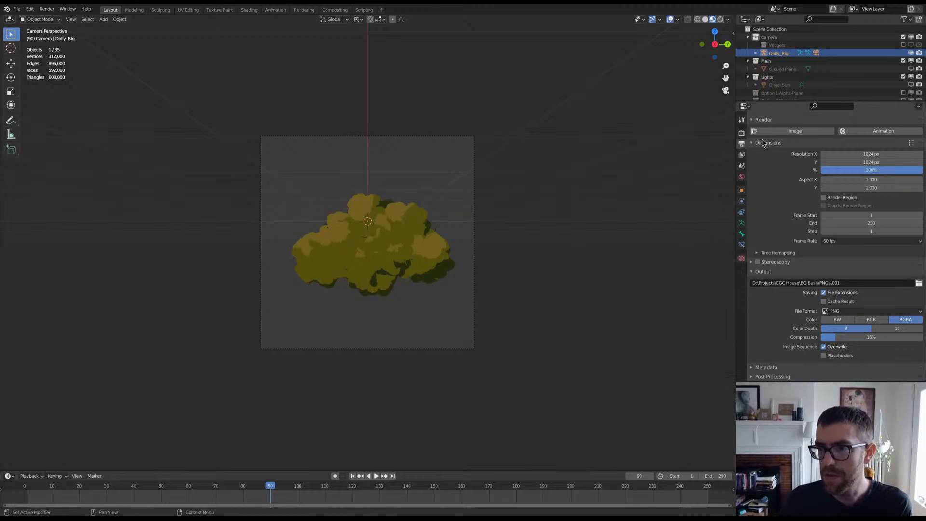
Step: Render a still image of the bush from the current camera view
click(784, 131)
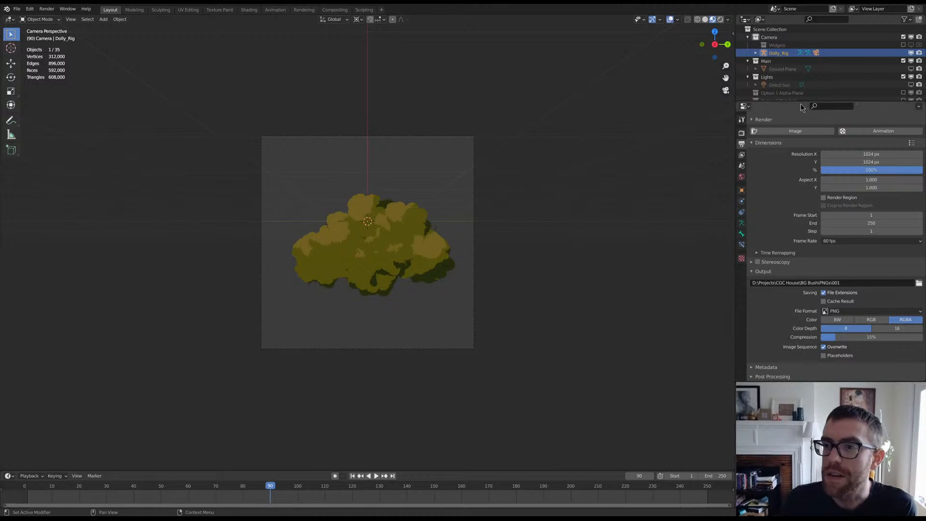
Step: Enlarge the outliner and exclude the Camera, Main and Lights collections from the view layer
drag(800, 102, 799, 197)
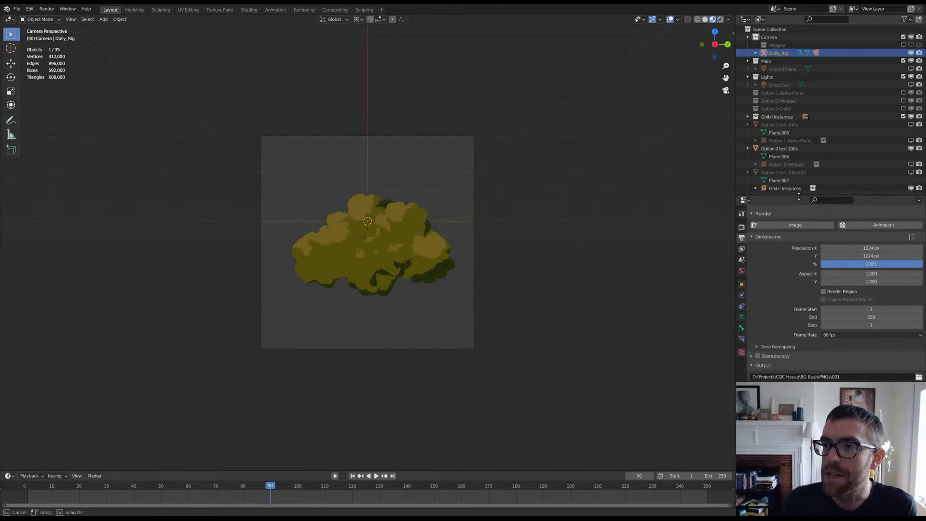
click(903, 36)
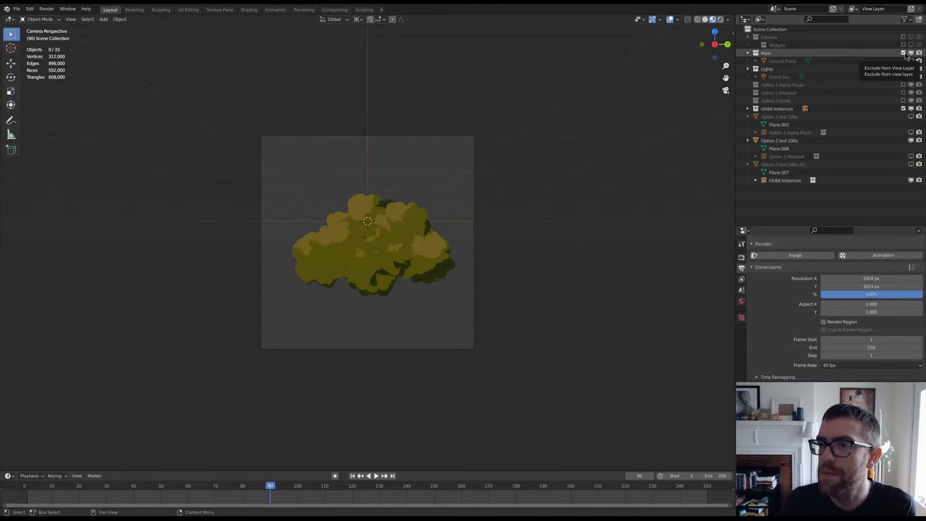
click(904, 53)
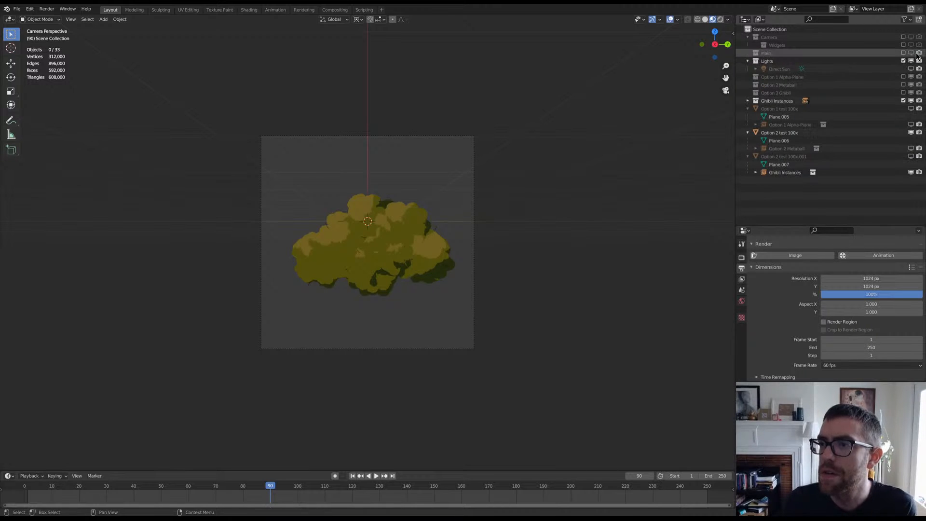
click(903, 61)
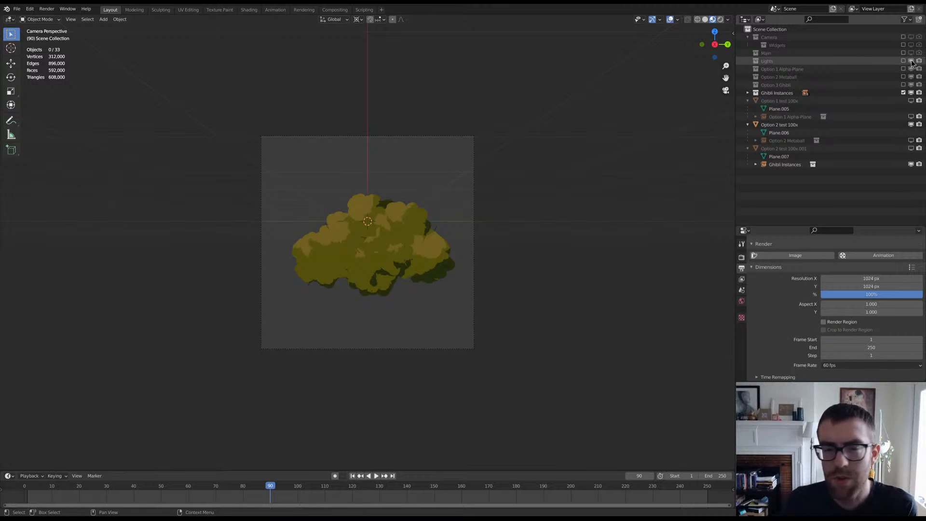
Step: Compare the bush in Material Preview and Rendered shading and leave the viewport in Rendered mode
click(720, 19)
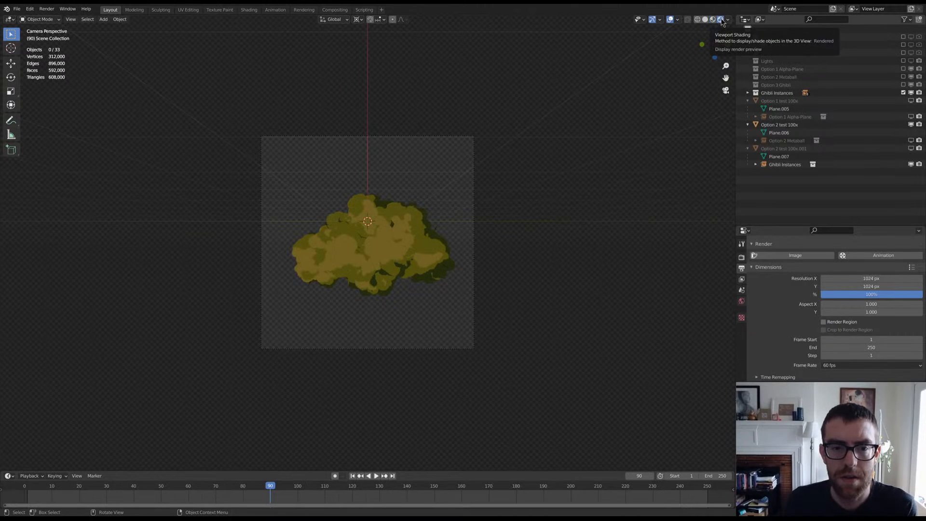
click(713, 19)
click(720, 20)
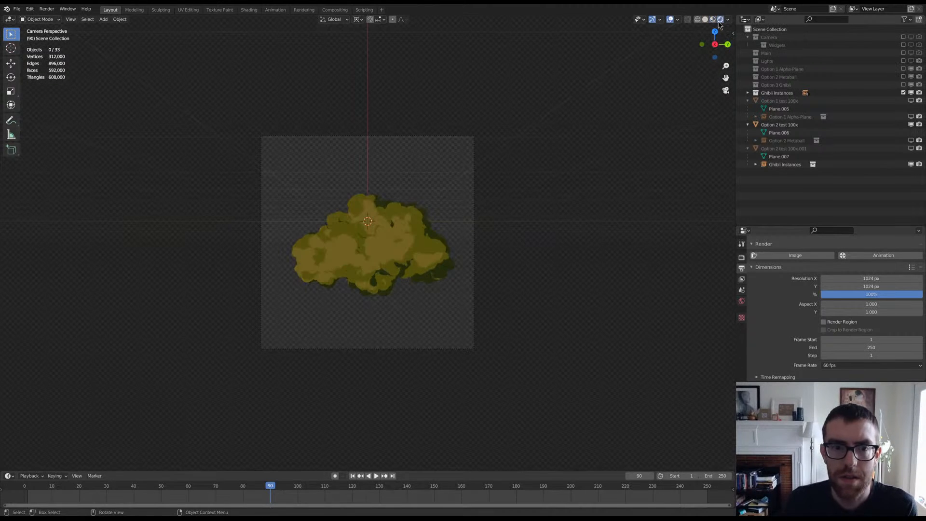
click(713, 21)
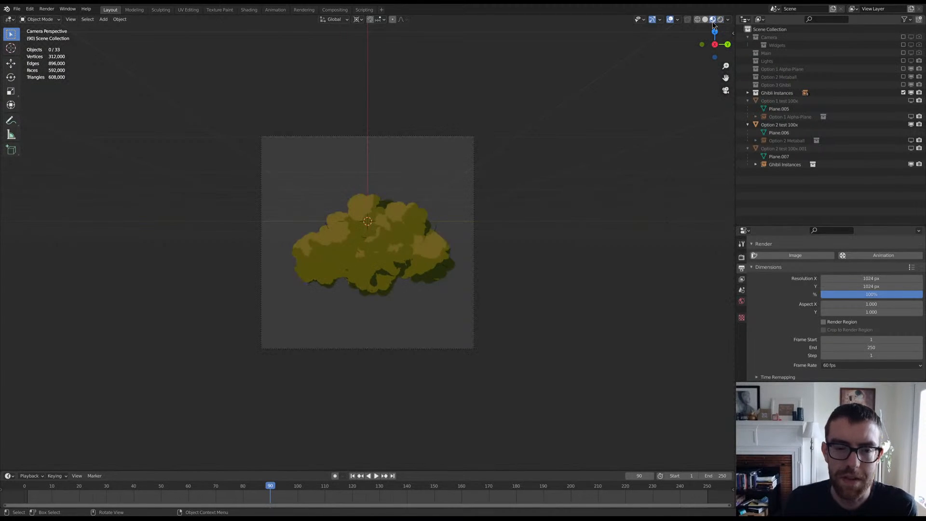
click(721, 19)
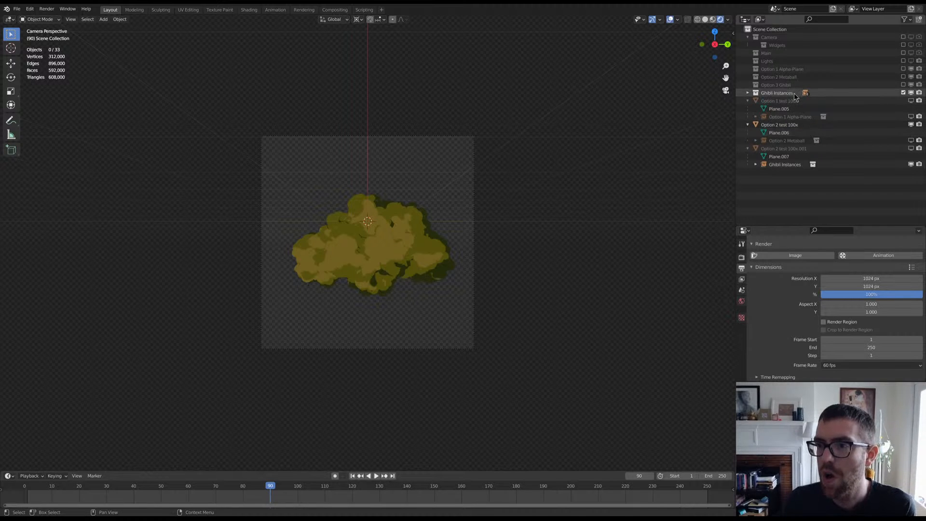
Step: Try excluding the Ghibli Instances collection from the view layer and toggling its viewport and render visibility
click(904, 93)
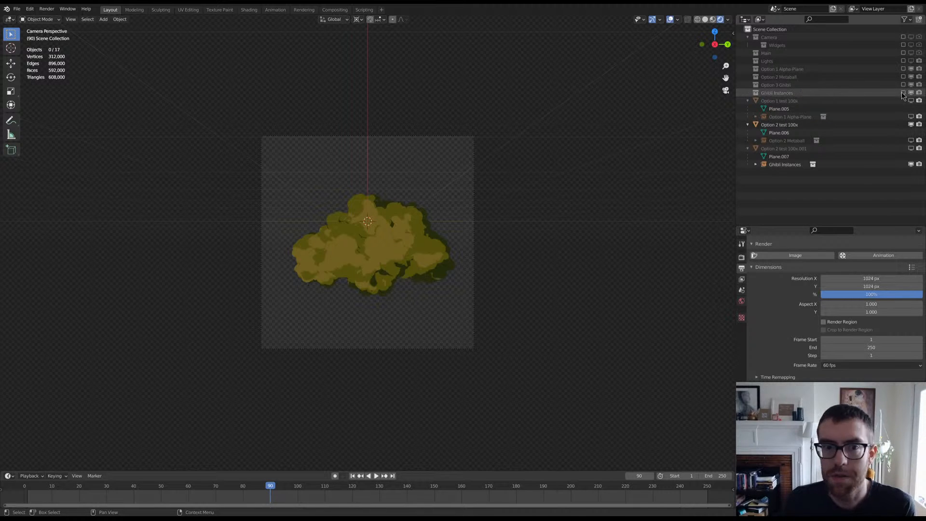
click(910, 93)
click(918, 92)
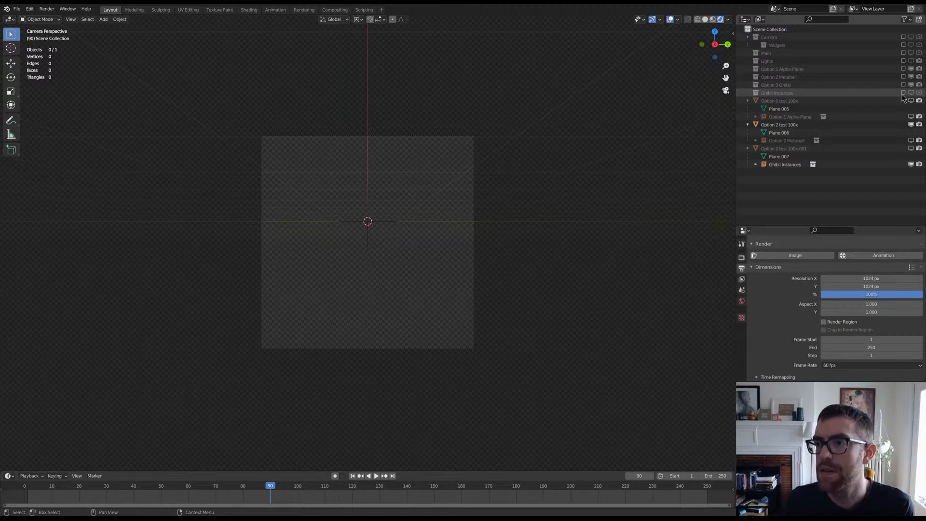
click(910, 93)
click(918, 93)
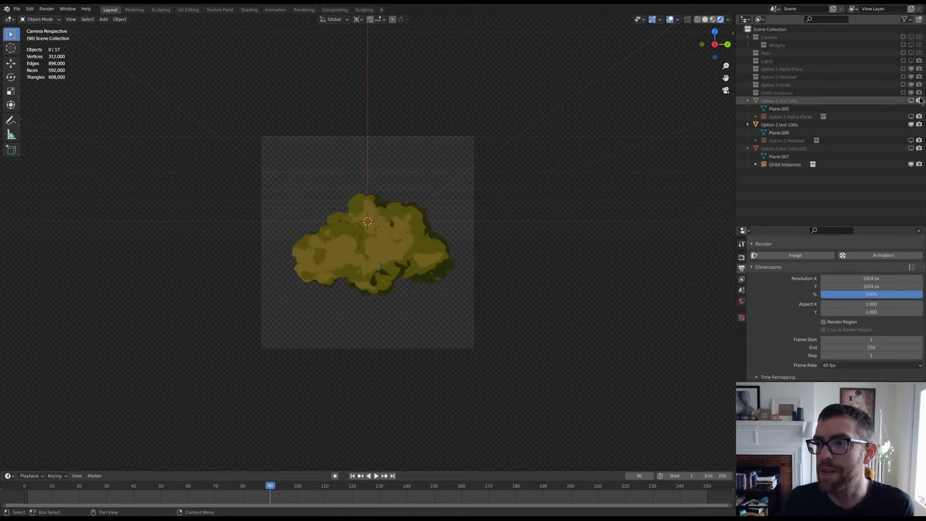
Step: Disable rendering of the three 100x test planes and the collection instances nested under them
click(918, 101)
click(918, 117)
click(919, 124)
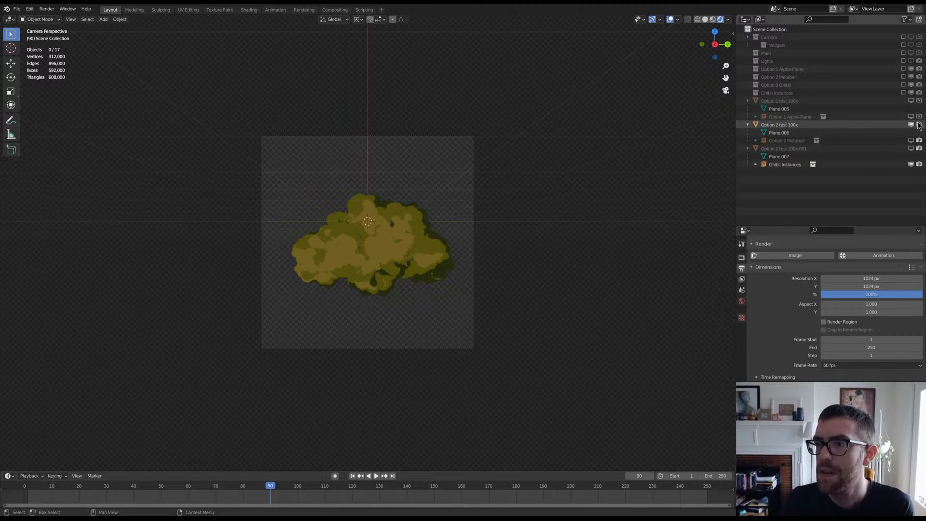
click(919, 141)
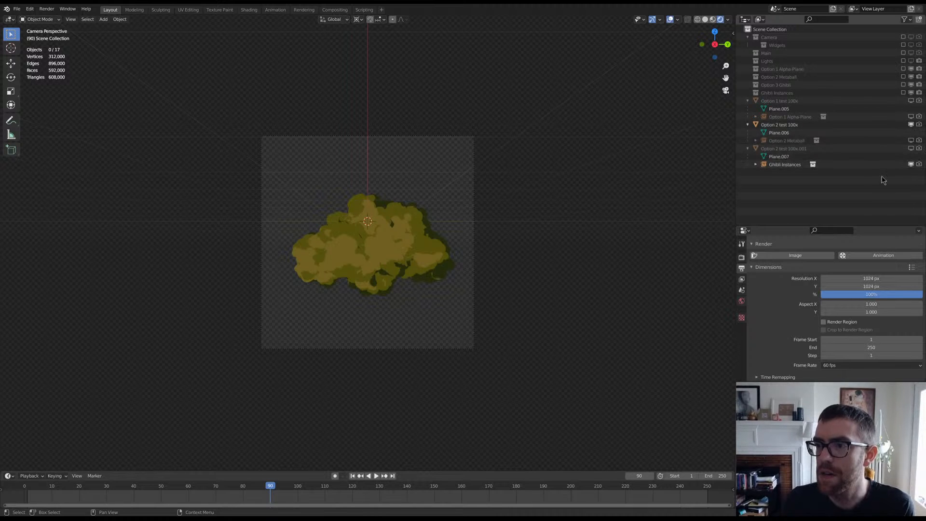
Step: Create a new collection in the scene and name it Tests 100x
click(919, 19)
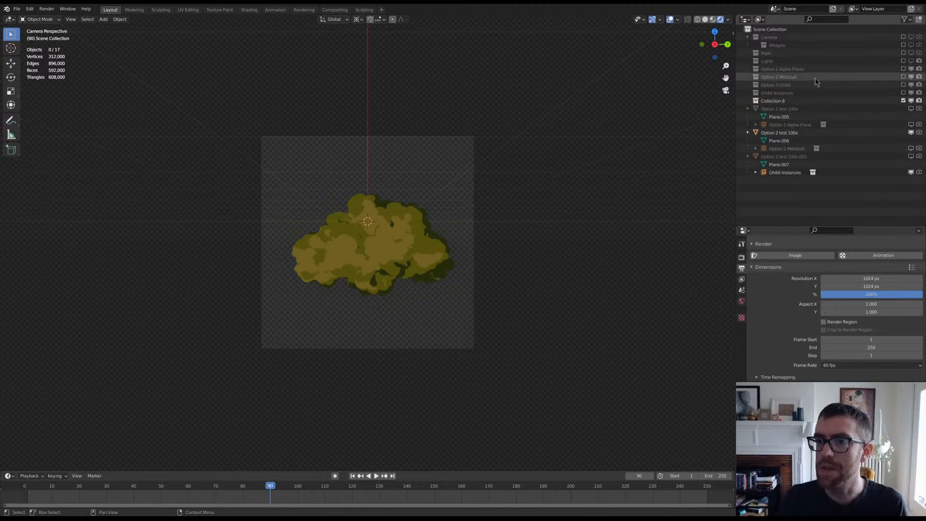
double_click(772, 100)
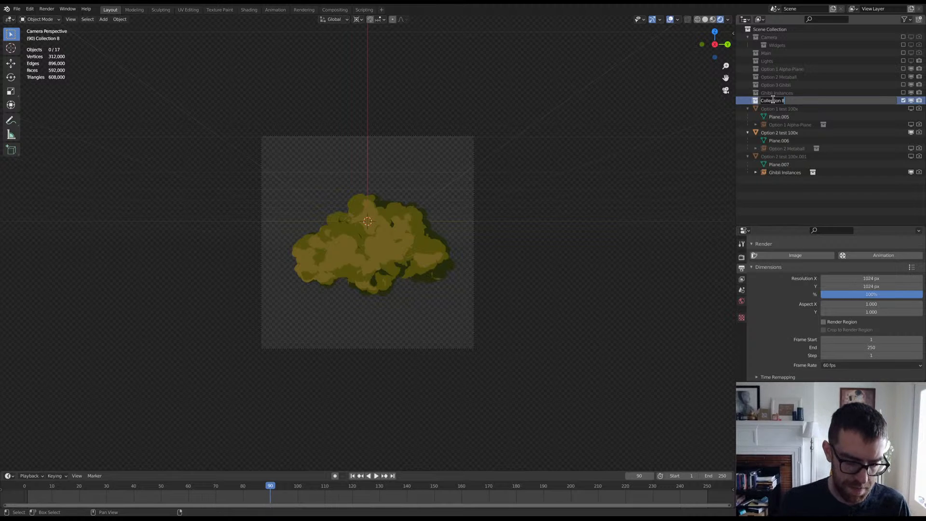
text(Tests)
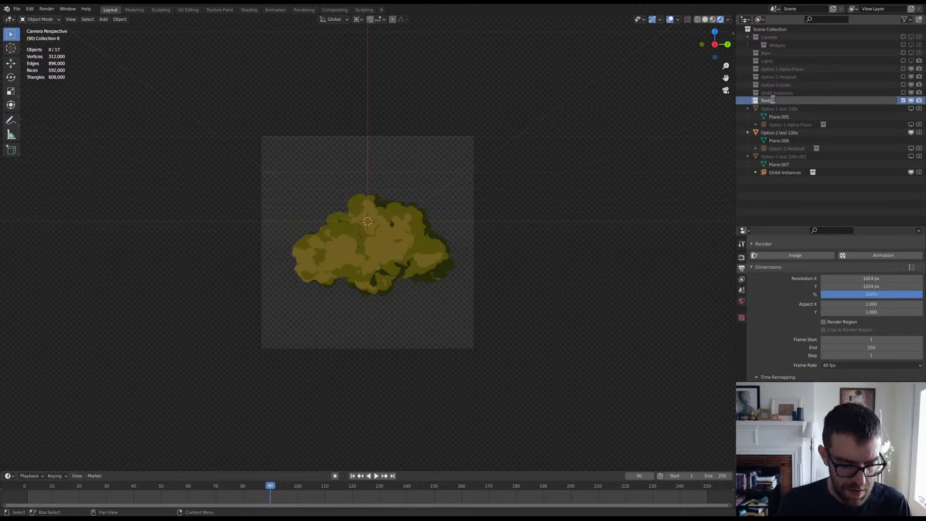
text( 100x)
key(Return)
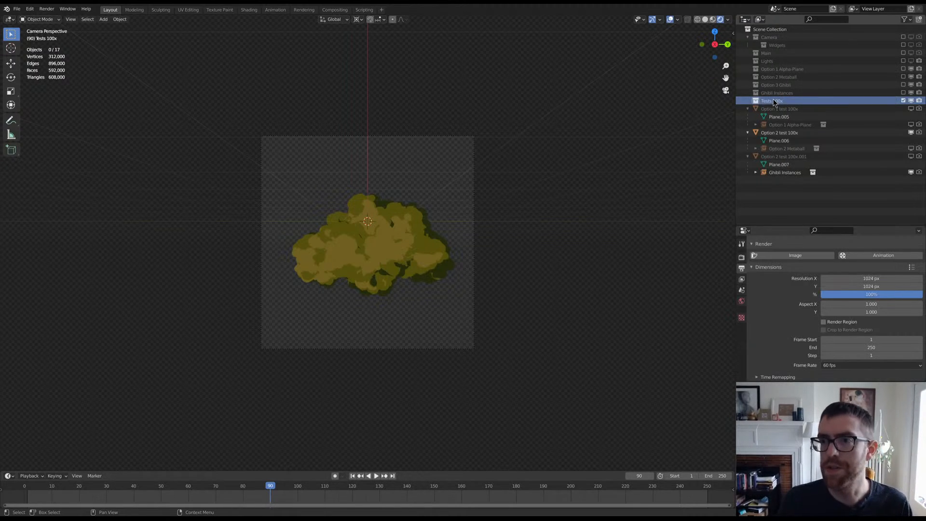
Step: Move all the 100x test objects into the Tests 100x collection and exclude it from the view layer
drag(773, 183, 772, 101)
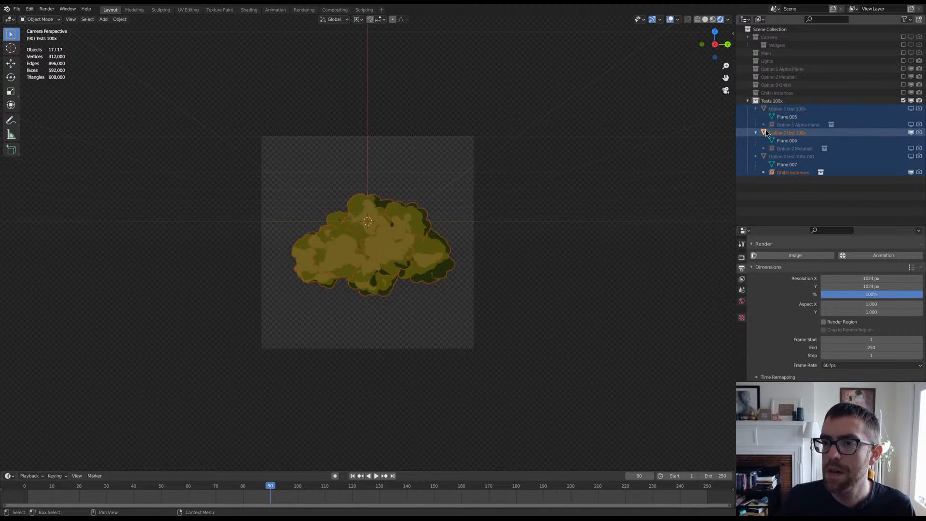
click(748, 101)
click(903, 100)
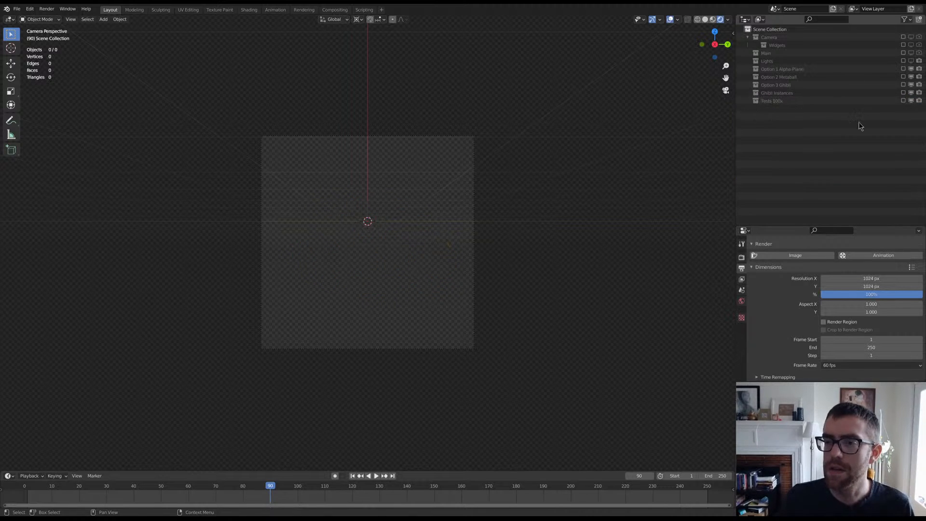
Step: Include the Ghibli Instances collection in the view layer and look through the instances it contains
click(903, 93)
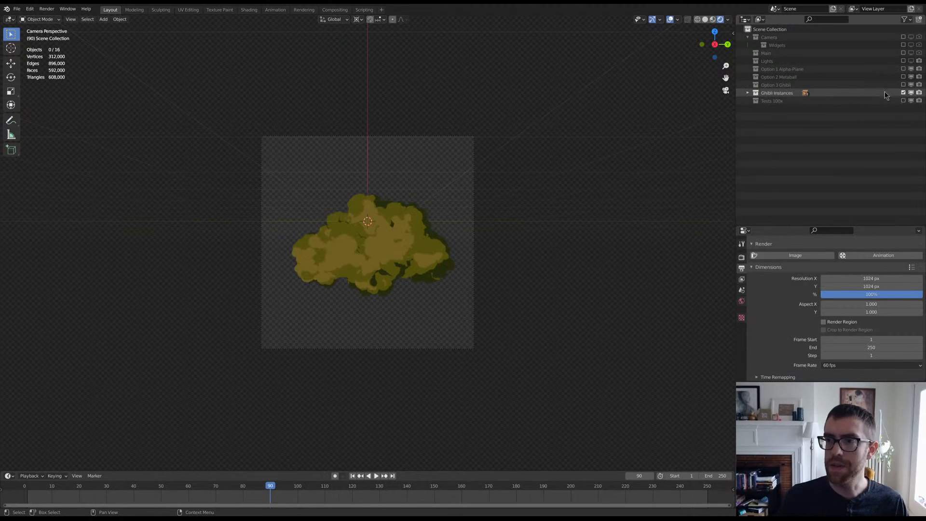
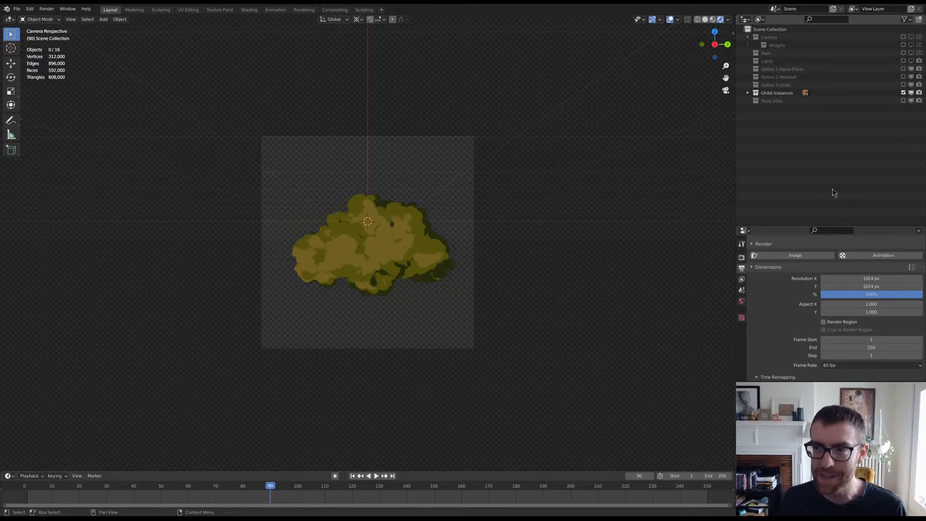
click(748, 94)
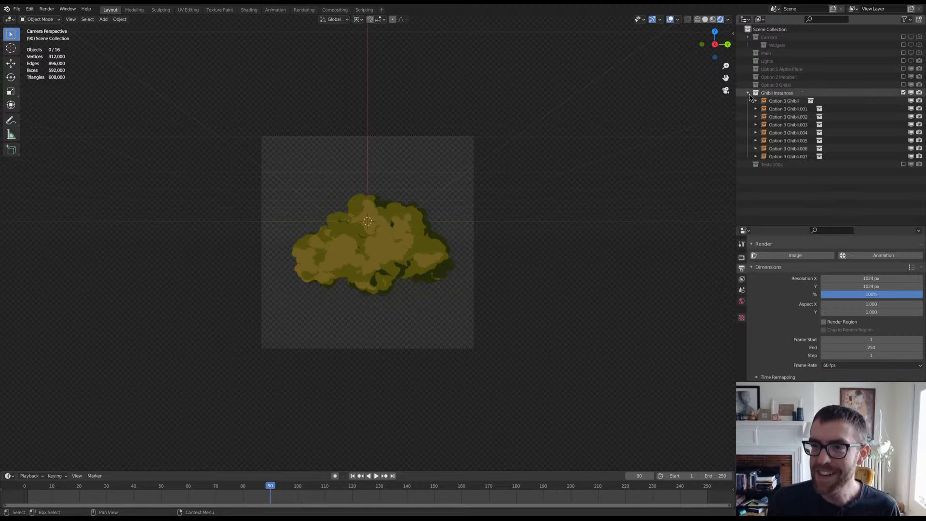
click(748, 93)
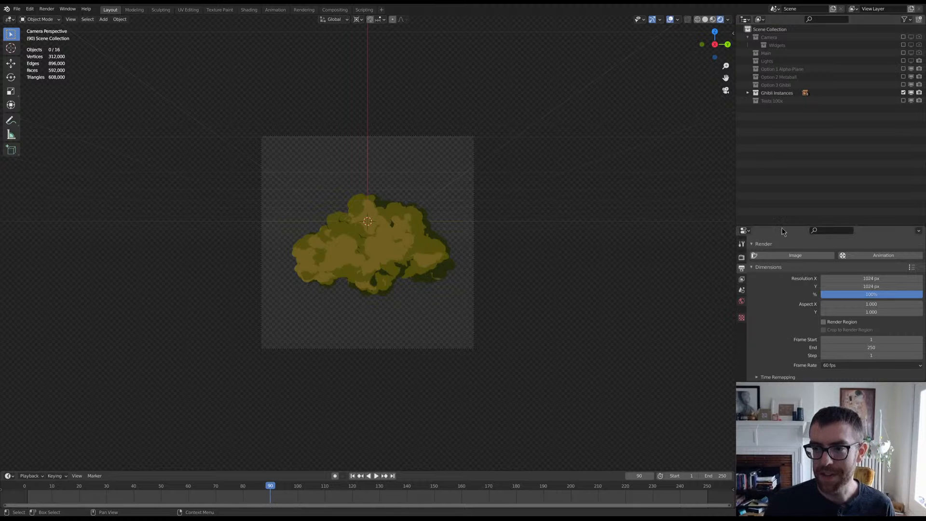
Step: Disable the Option 1 Alpha Plane and Option 2 Metaball collections in viewports and renders, keeping Option 3 Ghibli enabled
drag(786, 225, 785, 113)
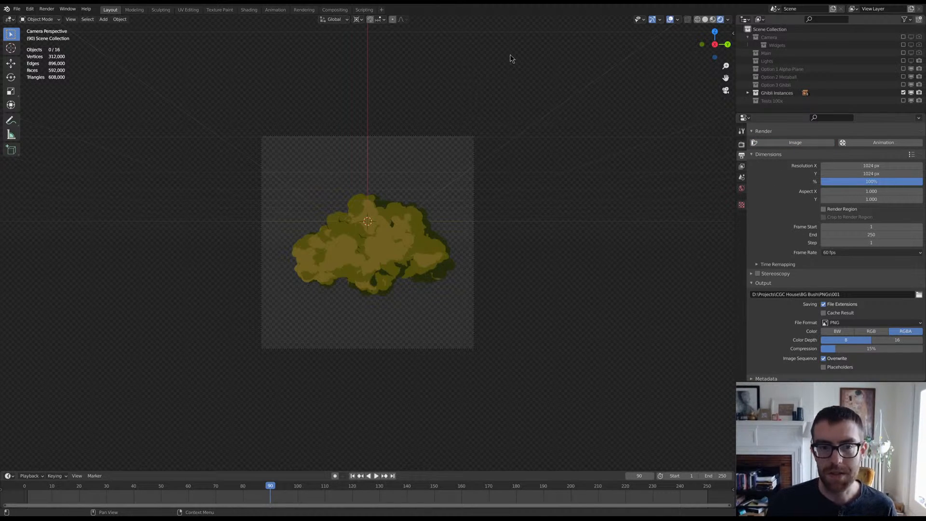
click(748, 93)
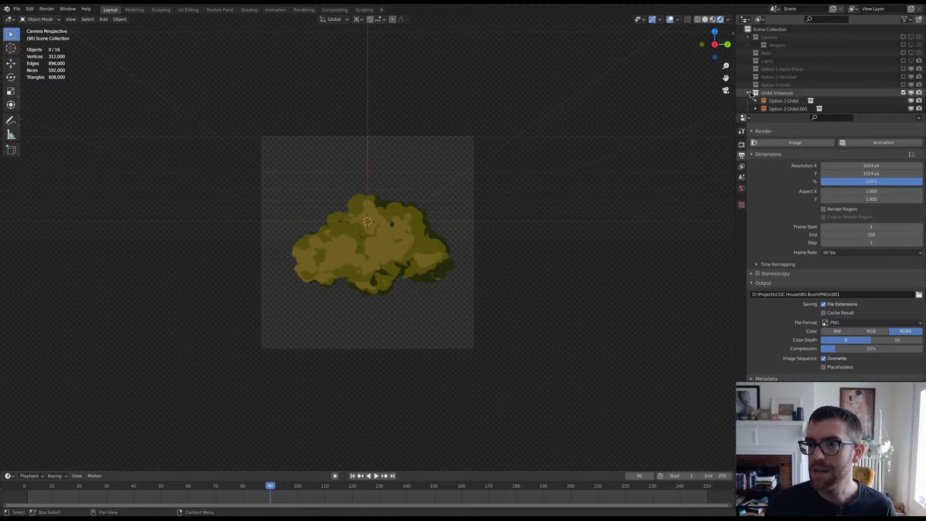
scroll(806, 86, down, 2)
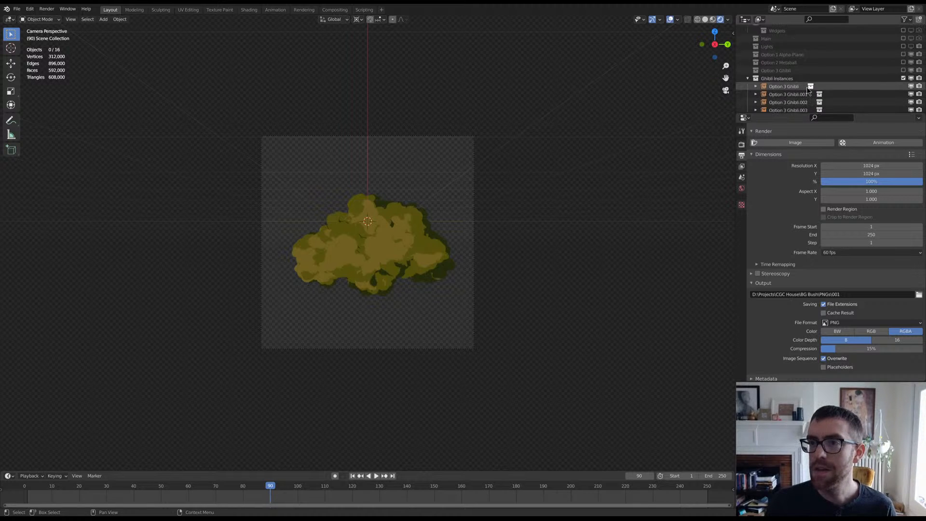
click(917, 71)
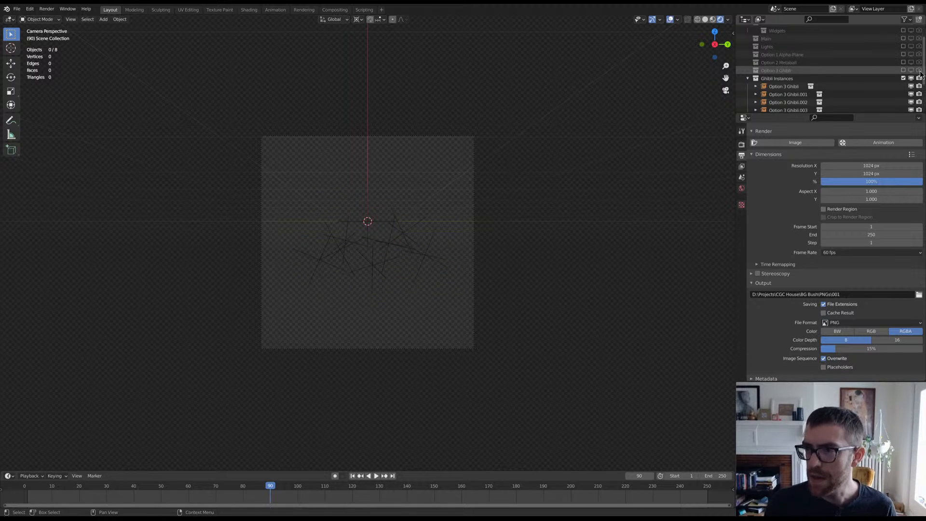
click(919, 70)
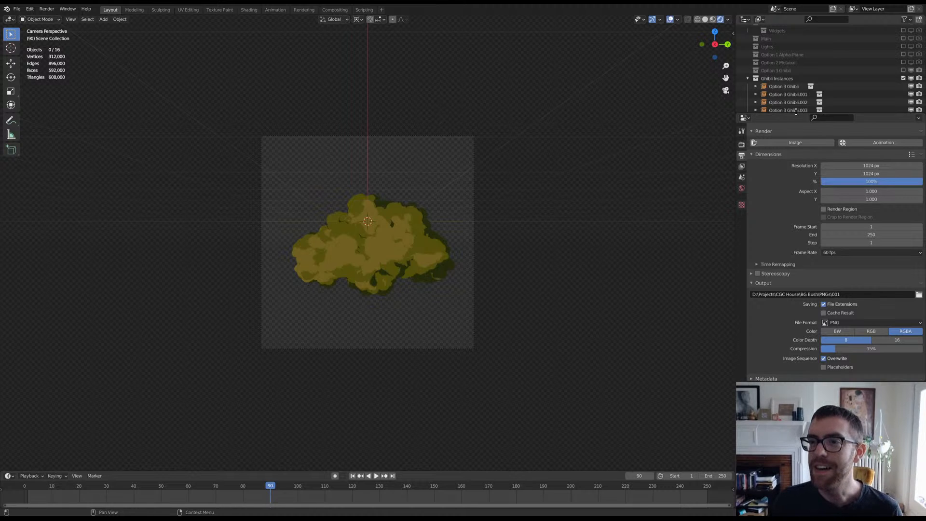
Step: Include the Option 3 Ghibli collection in the view layer and select its Foliage object
drag(796, 114, 797, 217)
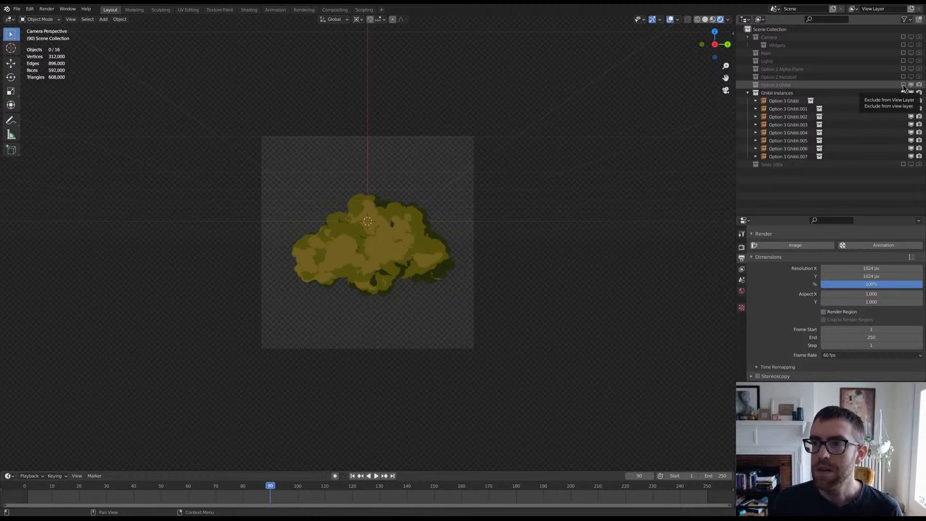
click(820, 94)
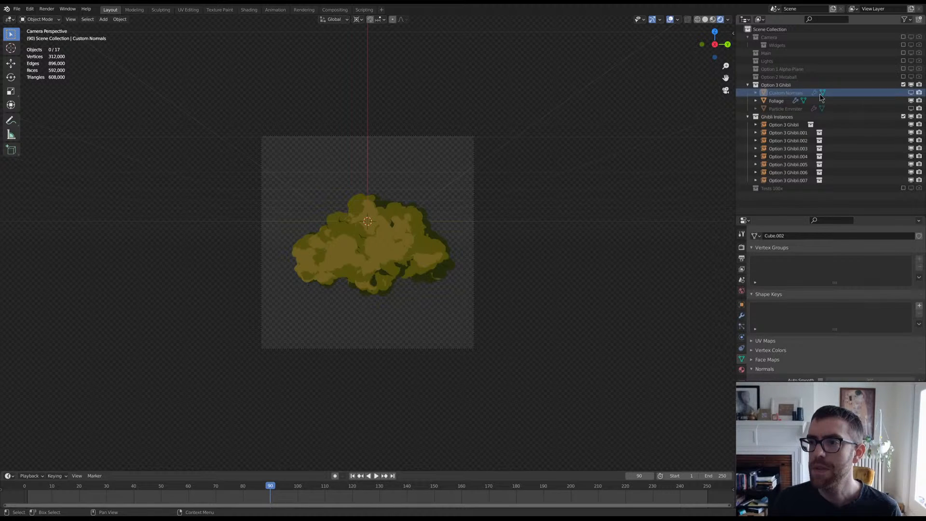
click(778, 102)
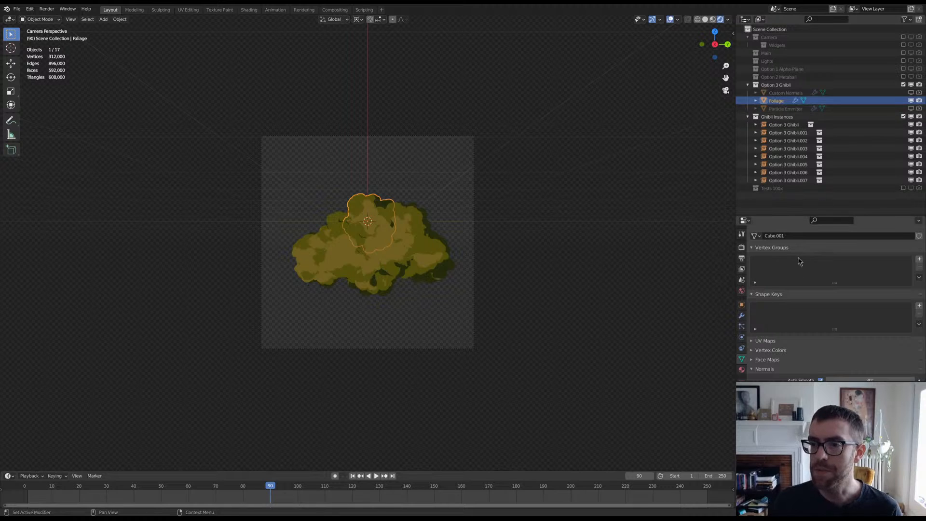
Step: Render a still image with the Option 3 Ghibli collection included and enlarge the output settings area
click(742, 247)
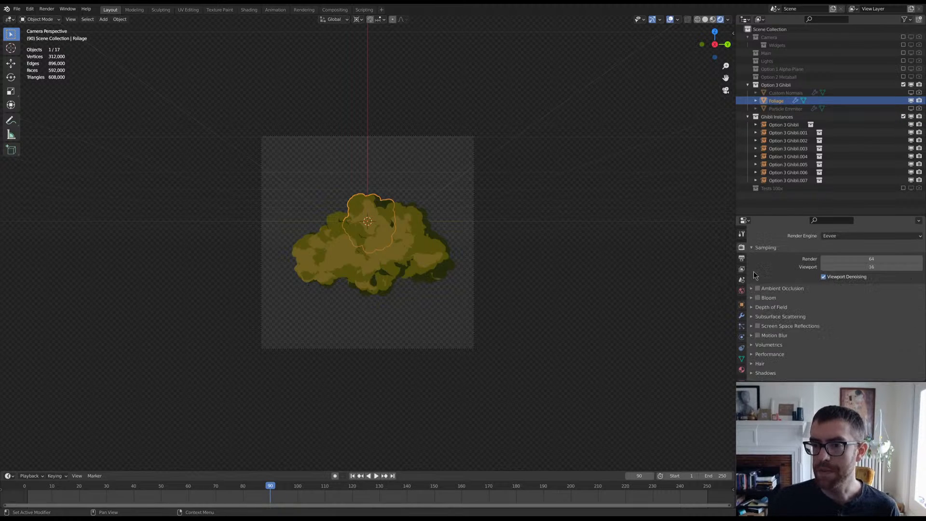
click(742, 258)
click(795, 245)
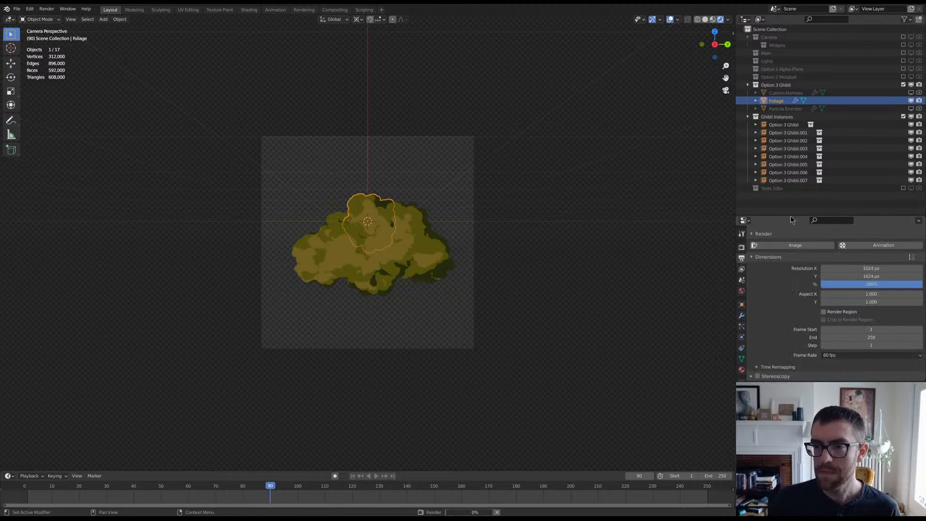
drag(791, 216, 791, 184)
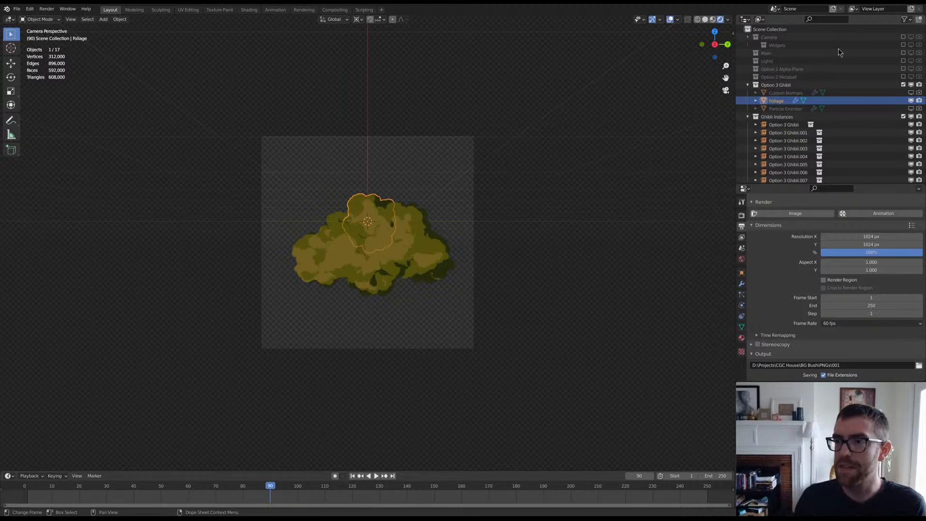
Step: Examine the modifier stacks of the Custom Normals and Foliage objects, including Foliage's Step 1 and DataTransfer settings
click(784, 93)
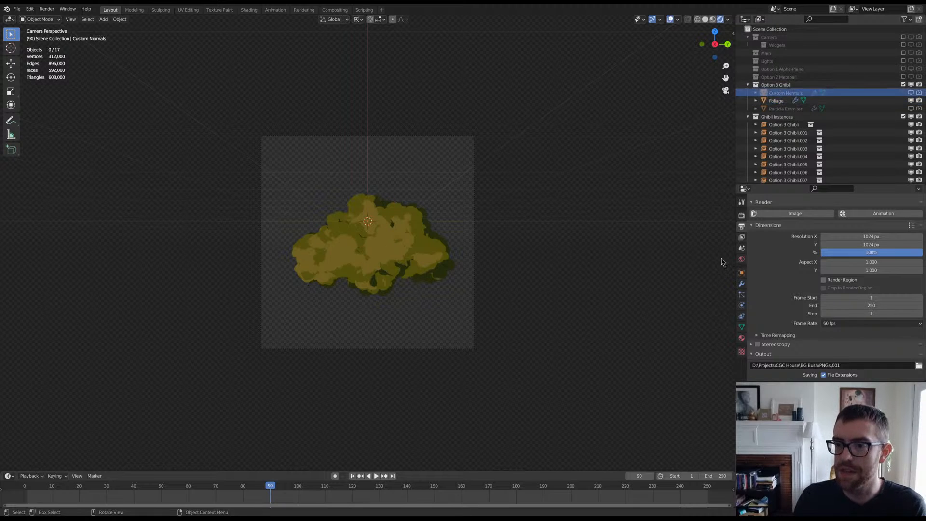
click(741, 285)
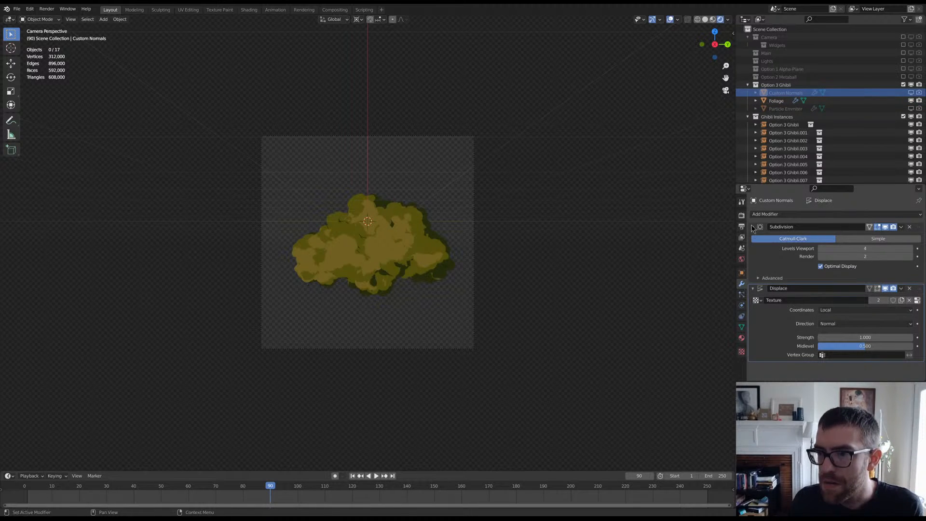
click(777, 101)
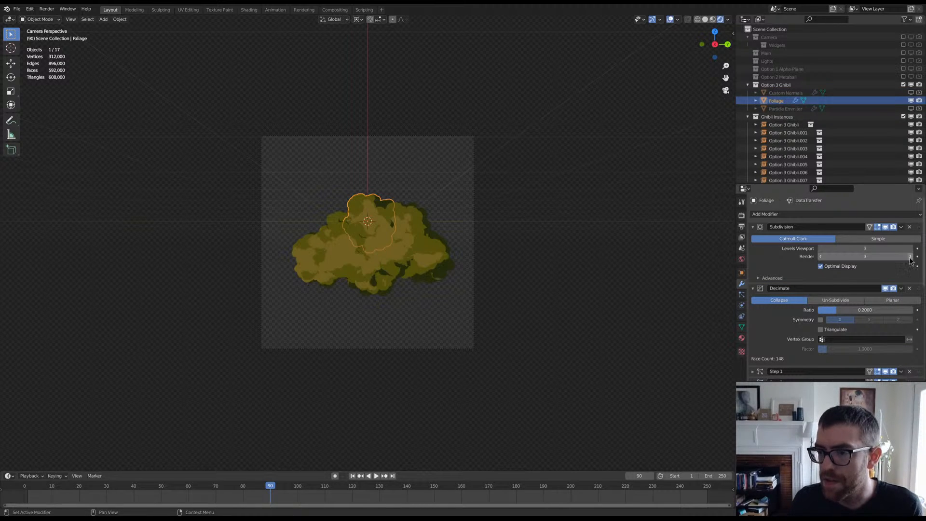
scroll(779, 273, down, 1)
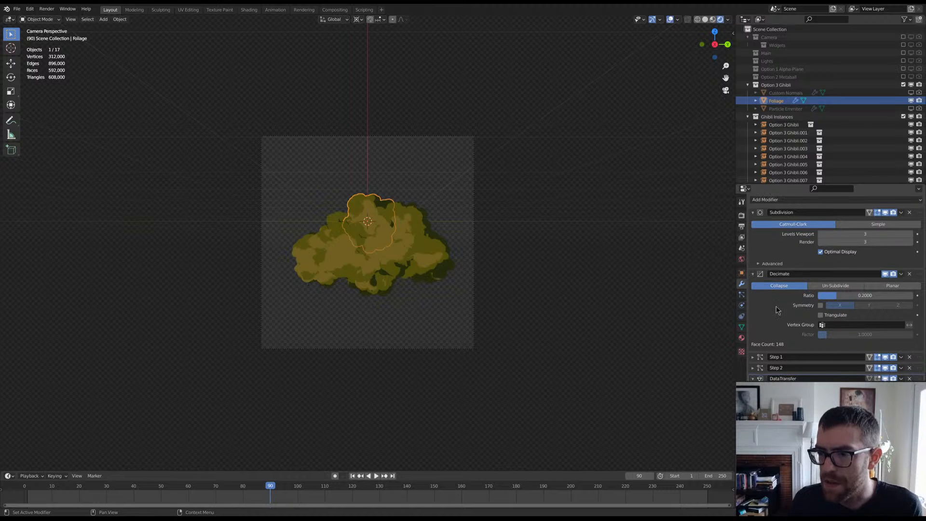
scroll(776, 309, down, 1)
click(753, 343)
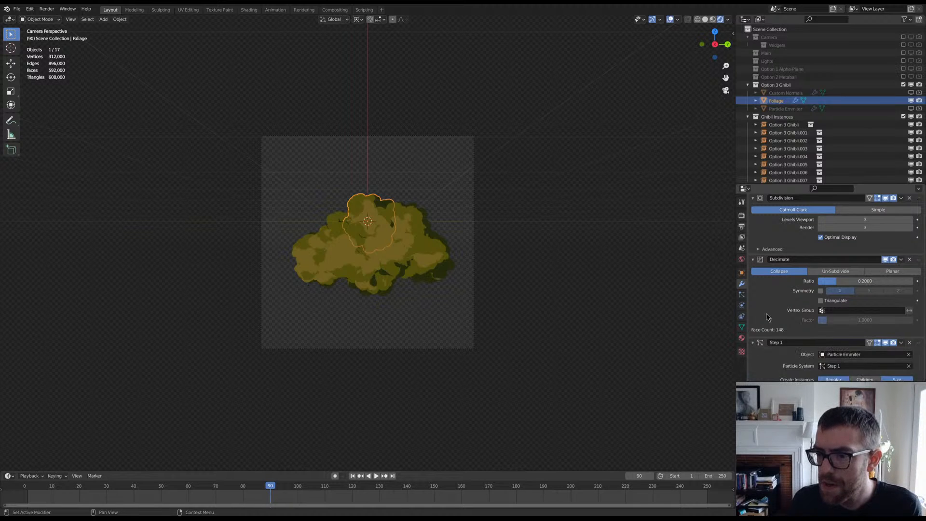
scroll(768, 314, down, 5)
click(753, 273)
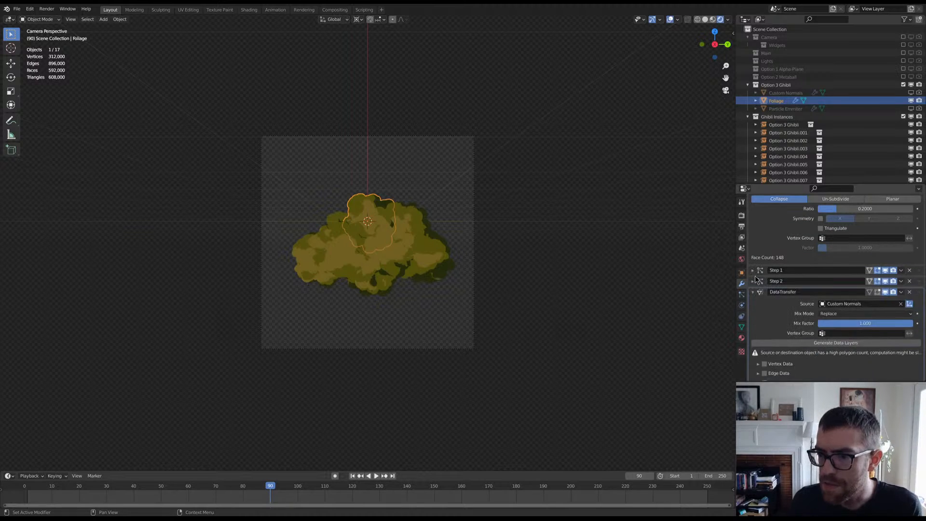
scroll(763, 314, down, 2)
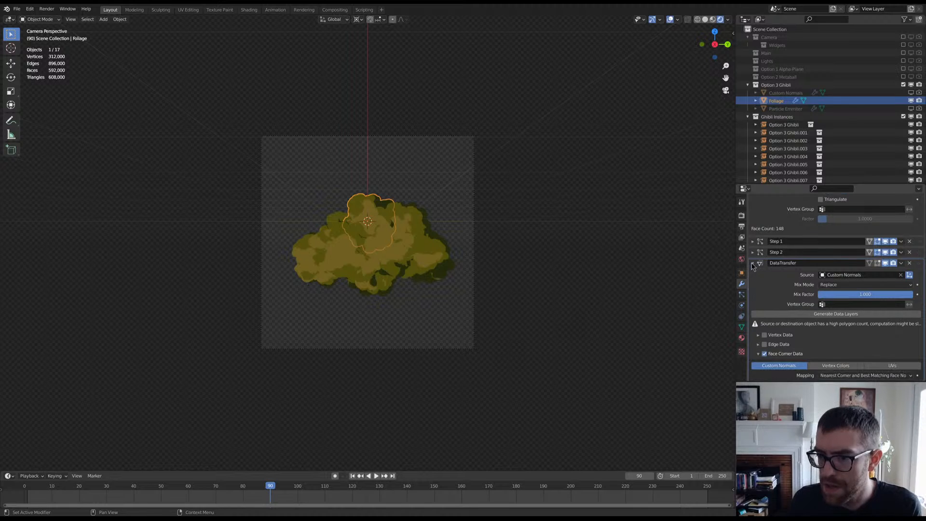
click(753, 263)
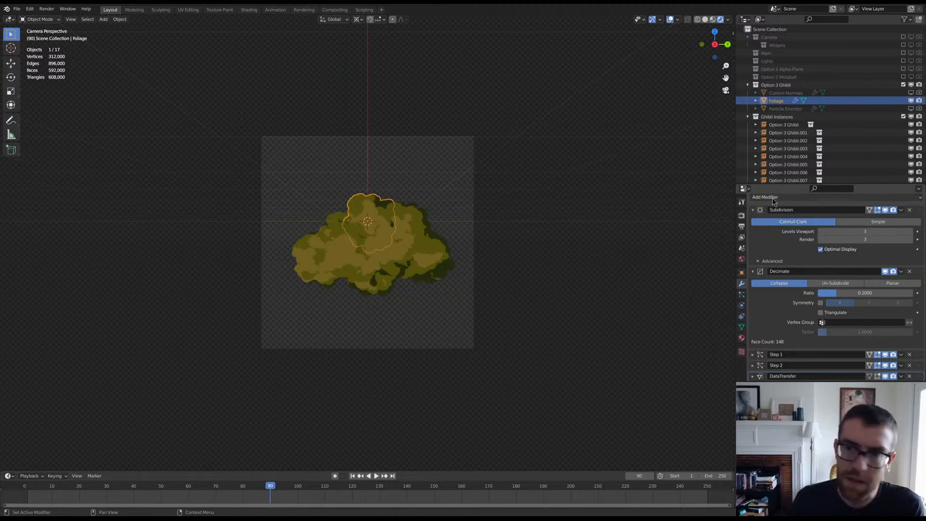
Step: Set the Particle Emmiter's Subdivision render level to 3 and compare viewport levels 3, 4 and 2
click(776, 109)
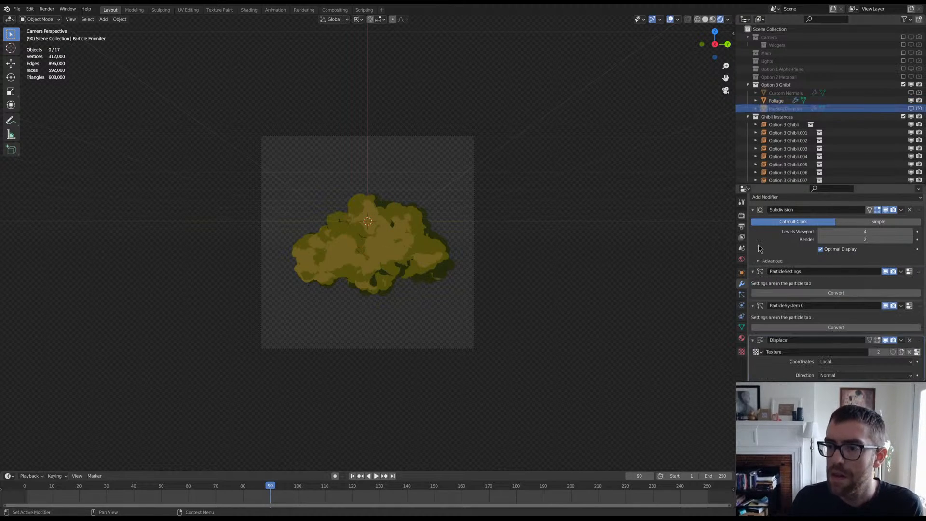
click(909, 240)
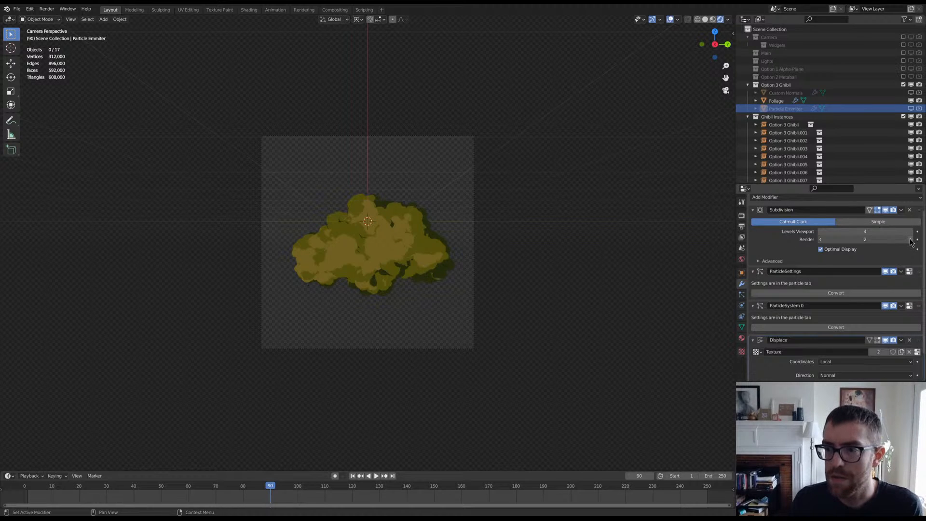
click(831, 231)
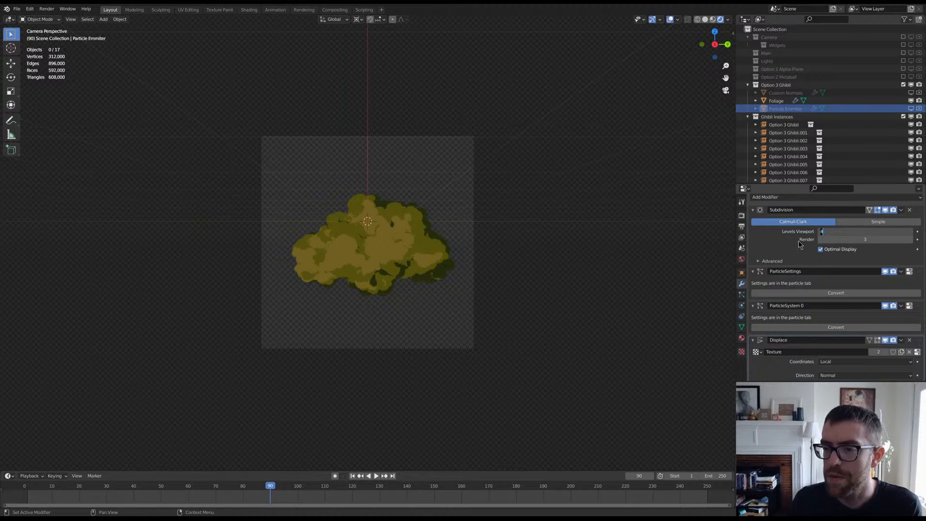
click(786, 244)
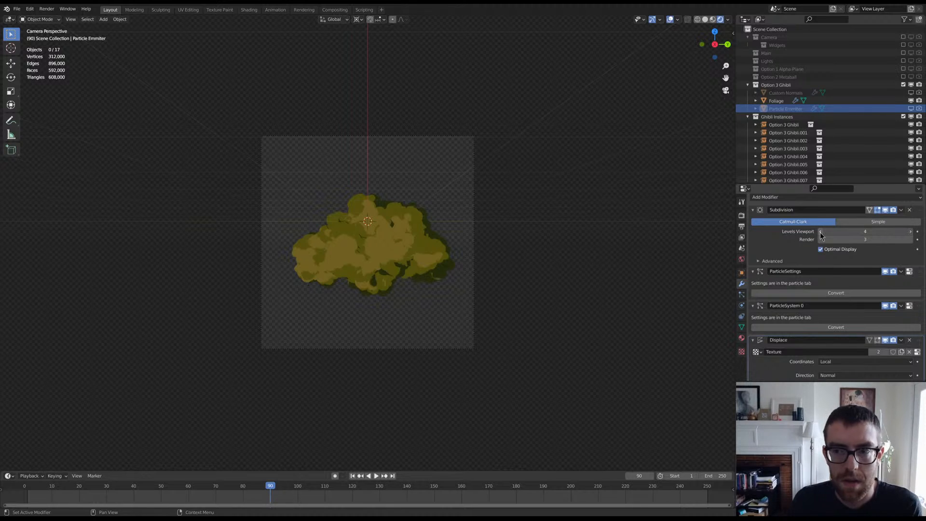
click(821, 232)
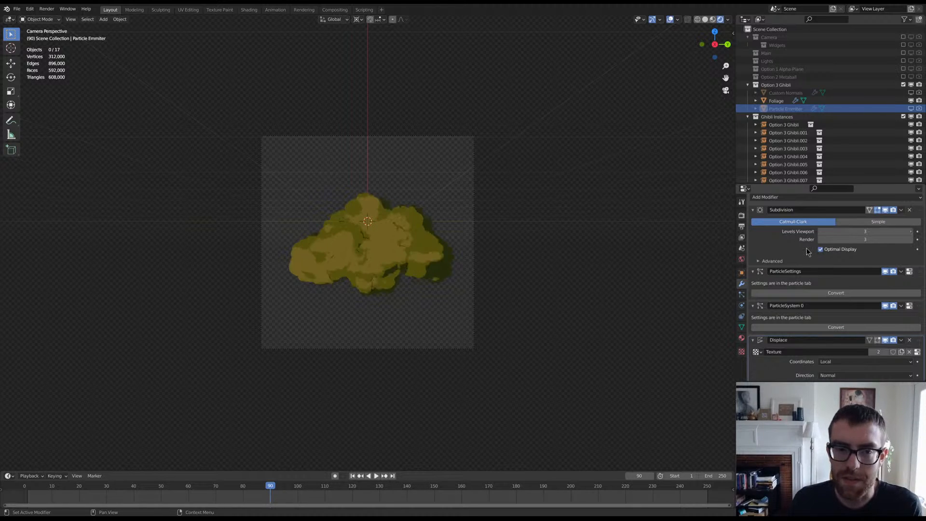
click(911, 232)
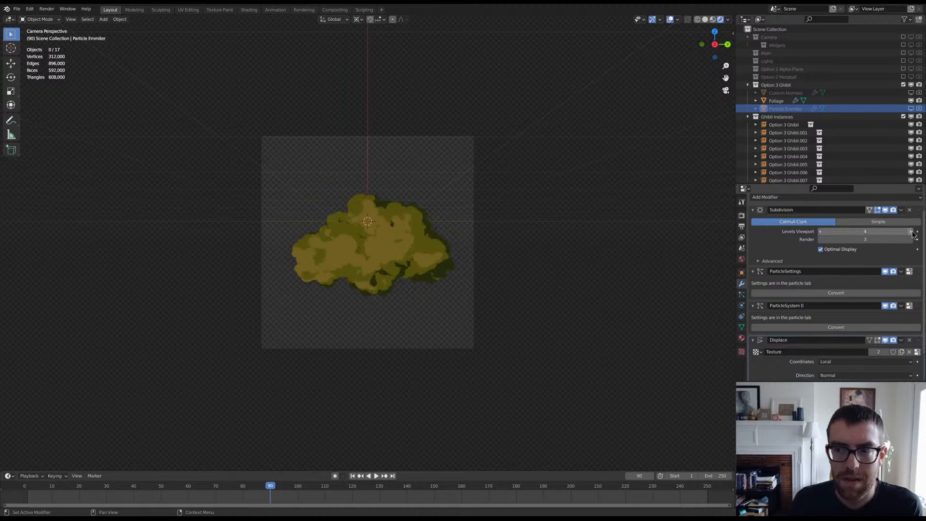
click(846, 232)
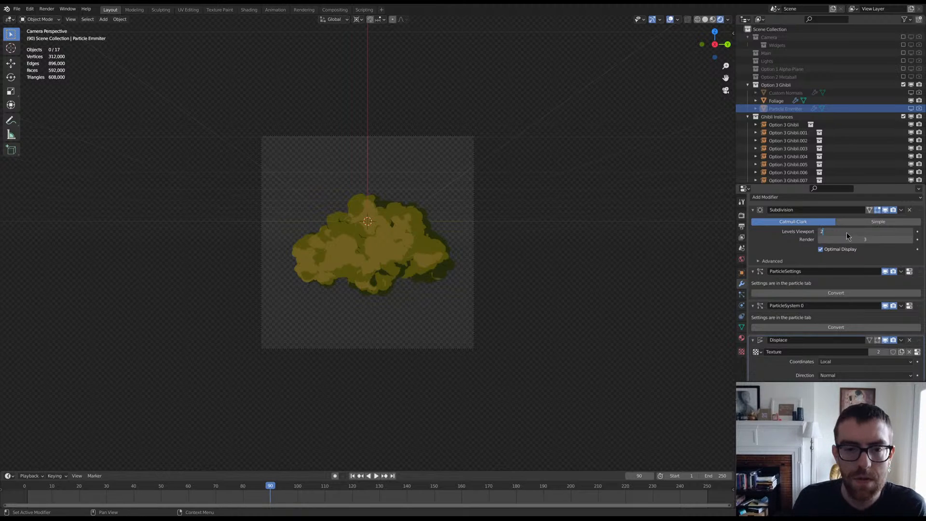
text(2)
key(Return)
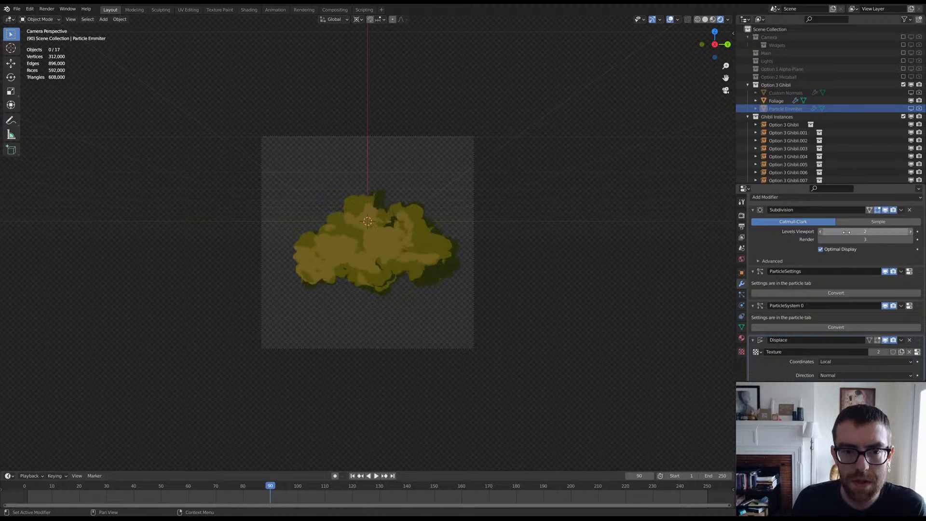
Step: Set both the viewport and render levels of the Particle Emmiter's Subdivision modifier to 4
click(865, 232)
text(4)
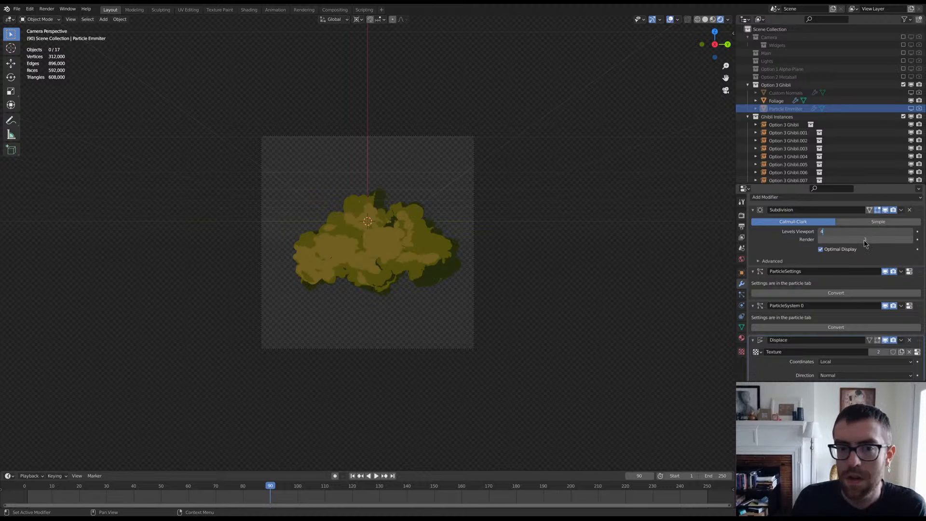
key(Return)
click(864, 240)
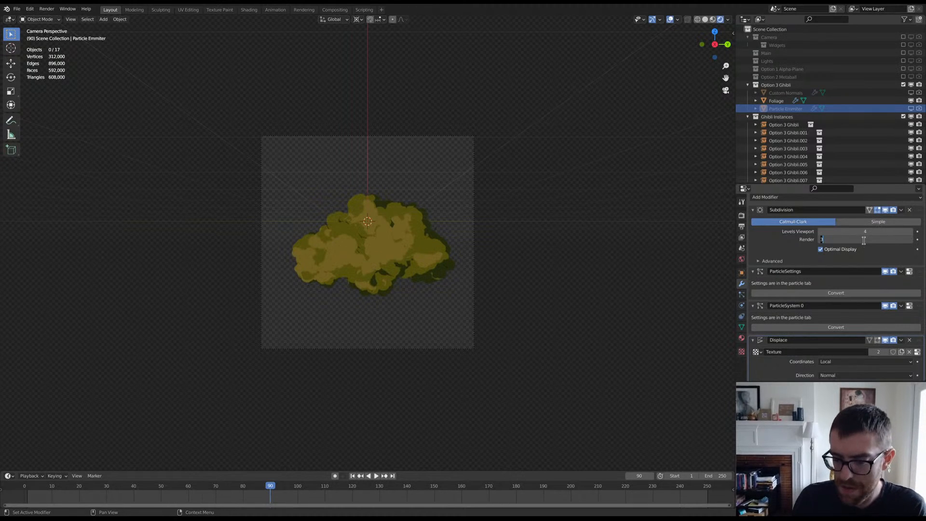
text(4)
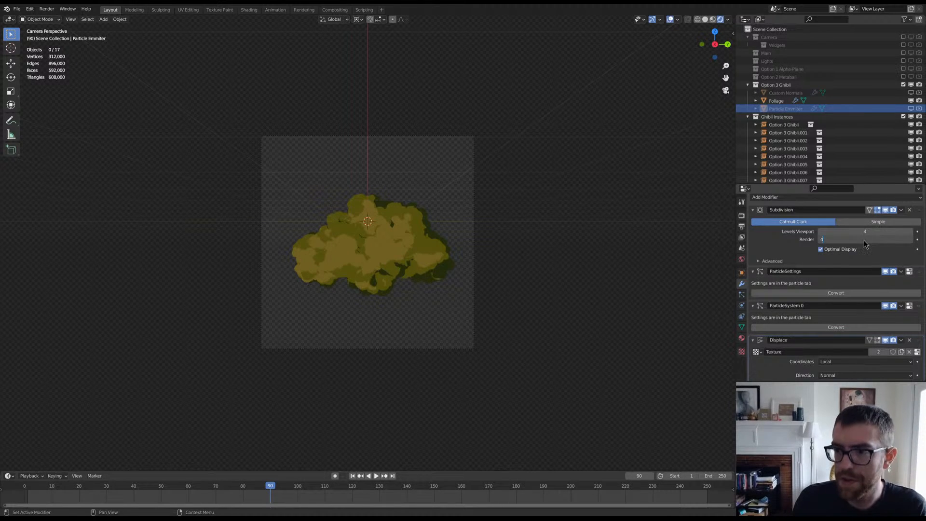
Step: Set the Decimate modifier's ratio on the Foliage object to 0.8
click(774, 103)
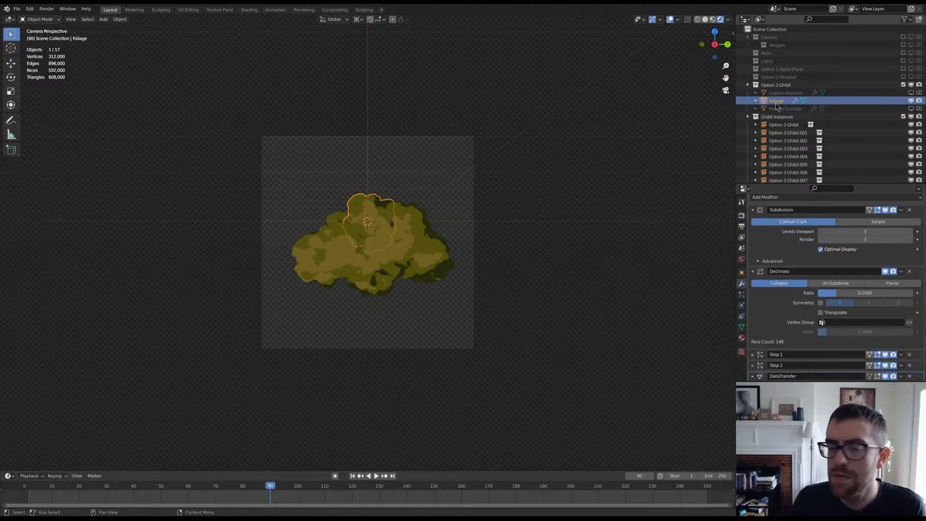
scroll(419, 253, up, 6)
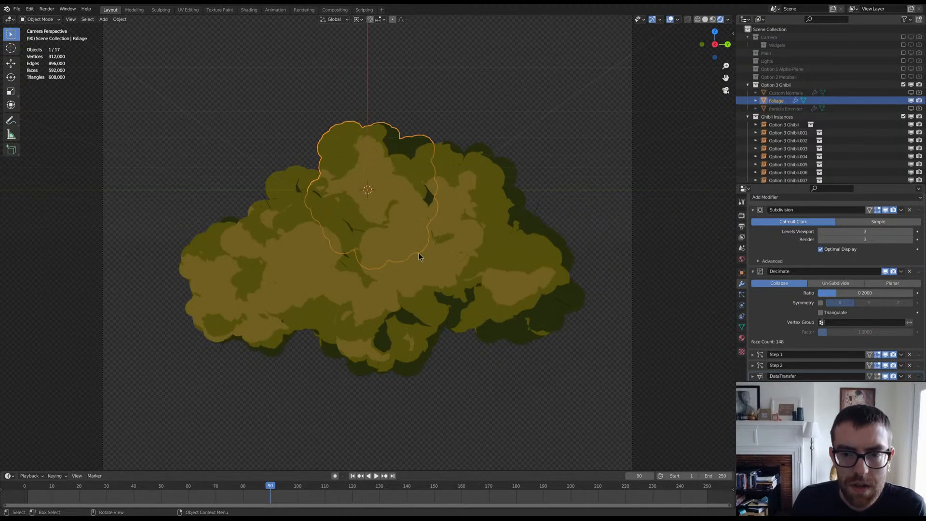
scroll(418, 253, down, 1)
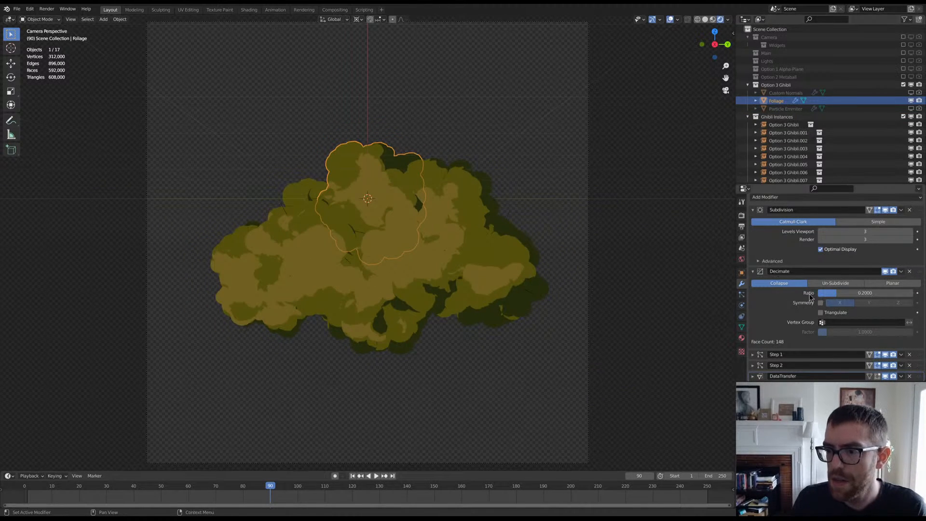
double_click(856, 292)
text(.8)
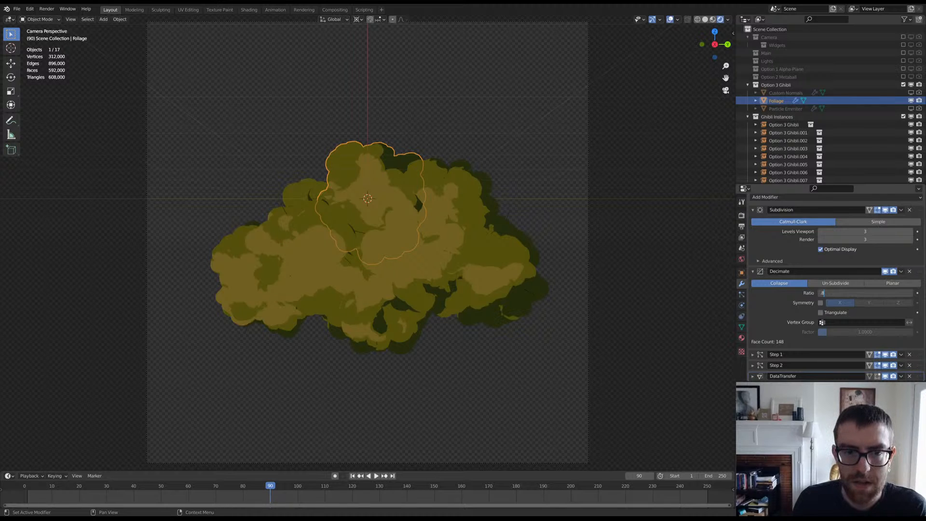
key(Return)
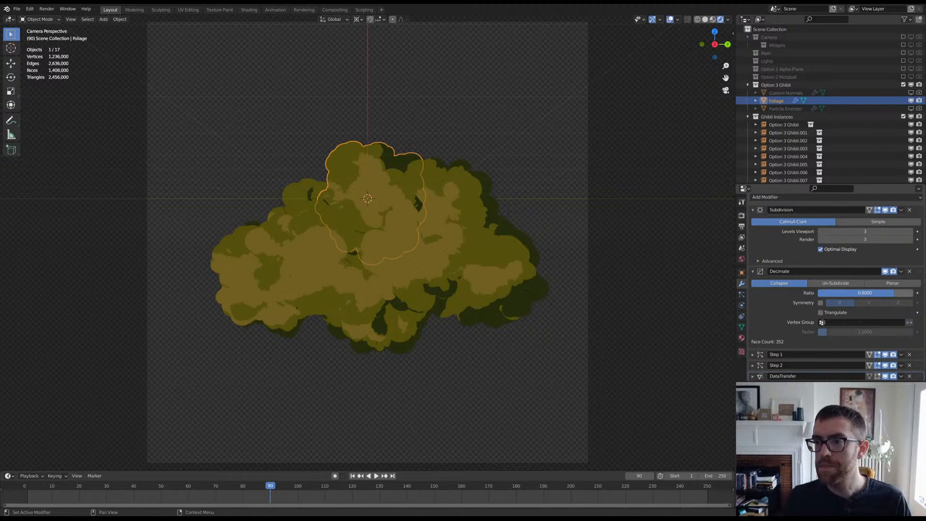
Step: Render a still image of the bush and rotate all bush objects freely with Trackball to a new orientation
click(742, 226)
click(808, 208)
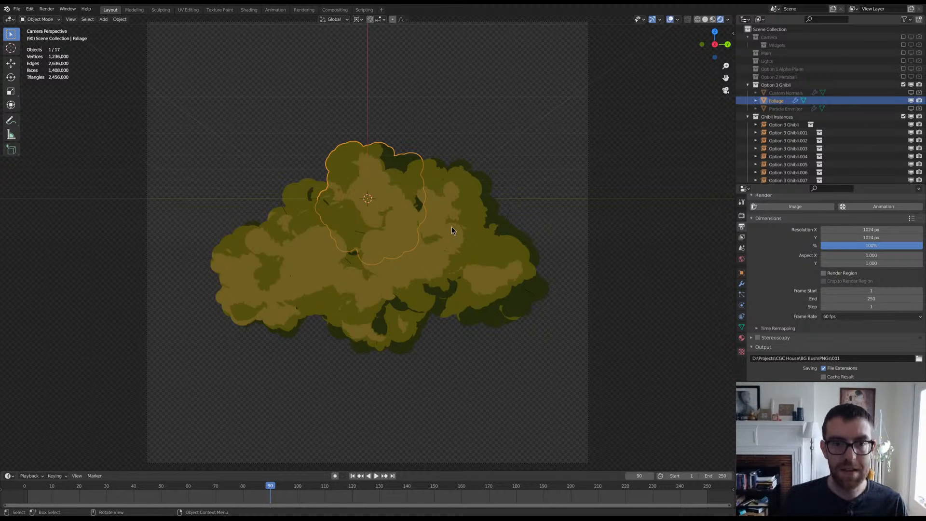
key(a)
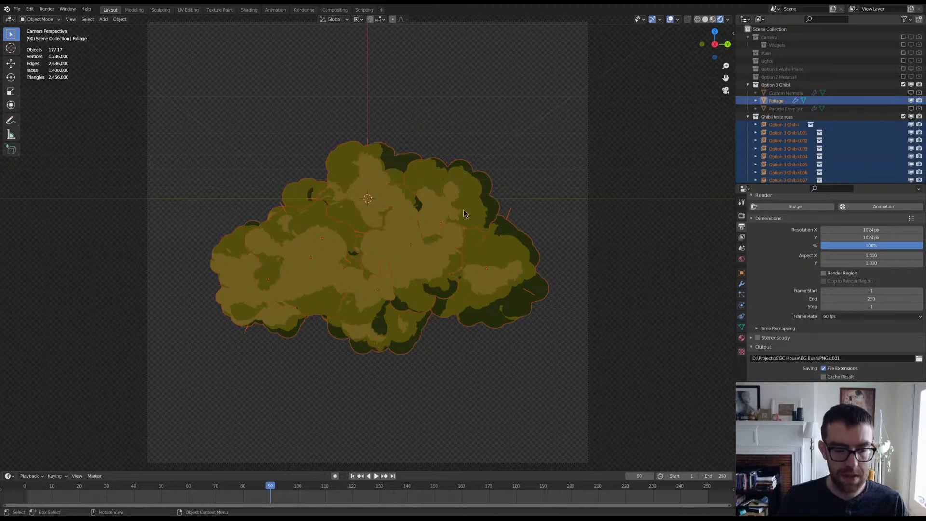
key(r)
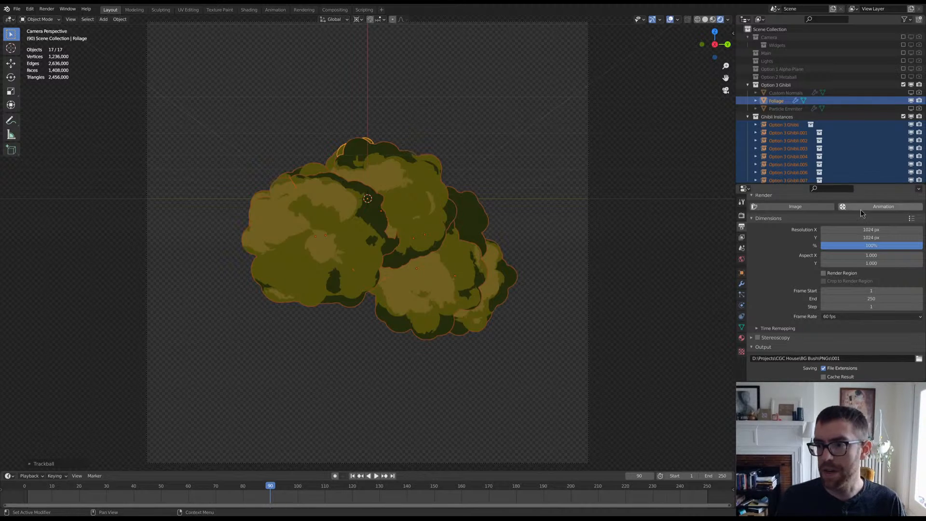
Step: Set the Subdivision viewport level to 2 on both the Foliage and Particle Emmiter objects
click(776, 102)
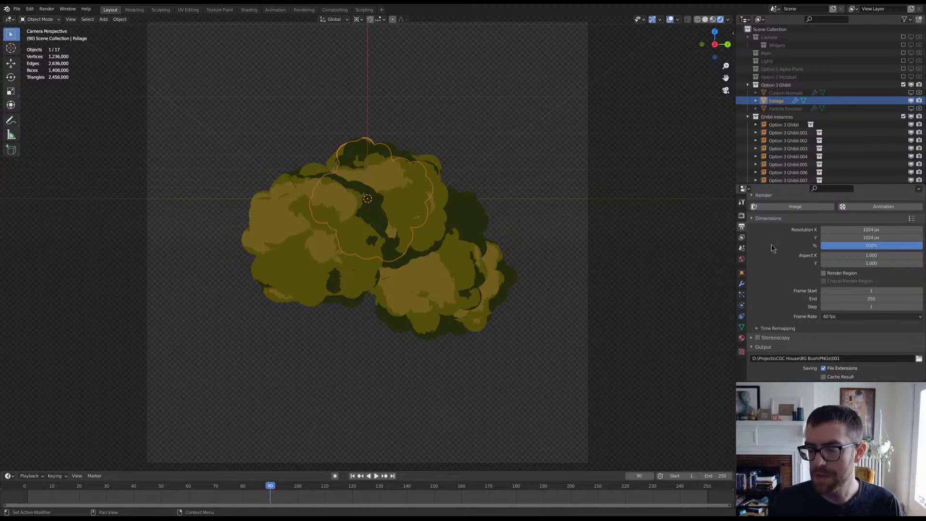
click(742, 283)
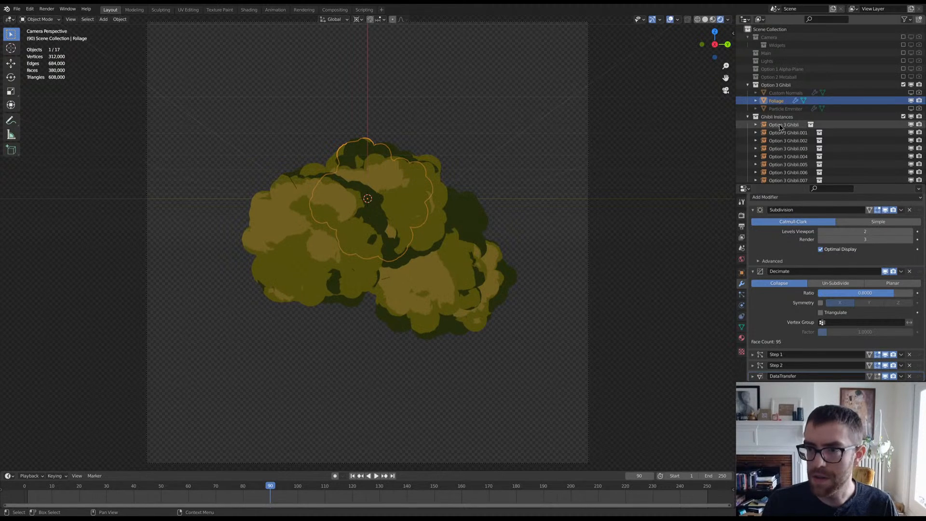
click(785, 109)
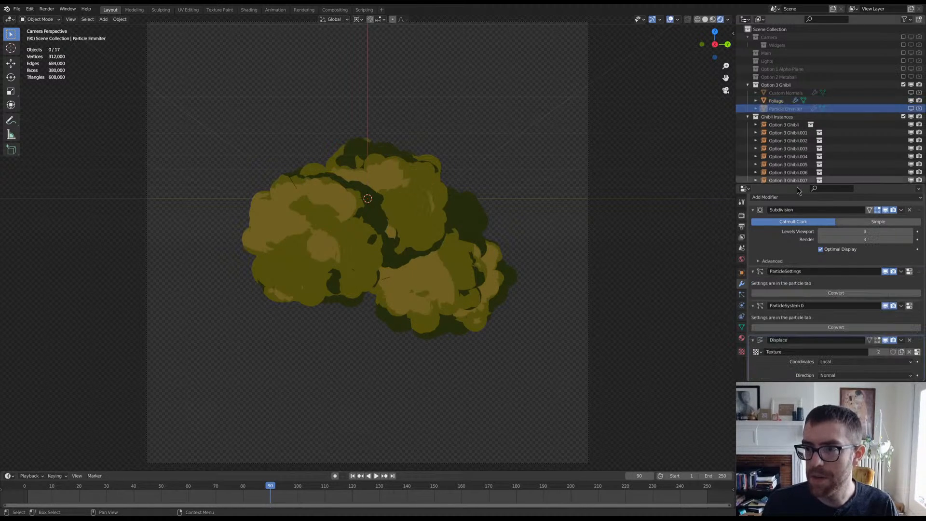
click(820, 232)
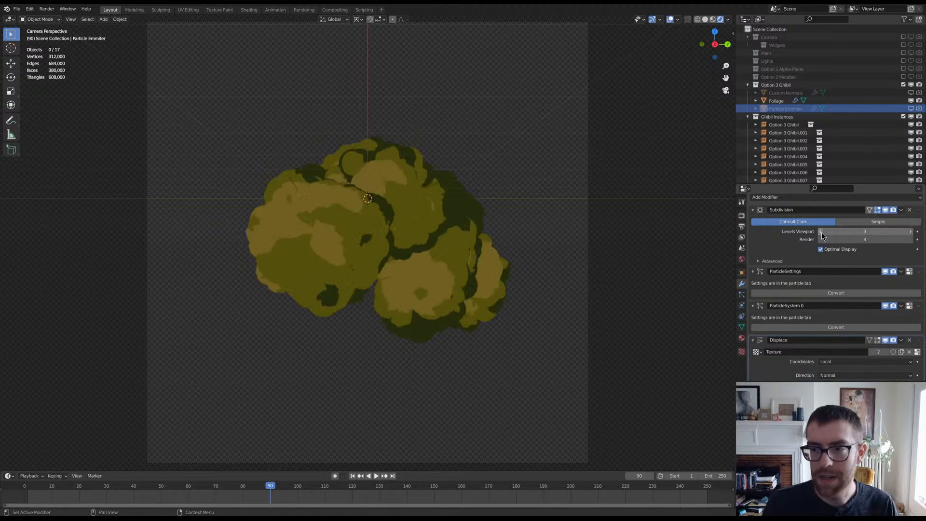
click(820, 233)
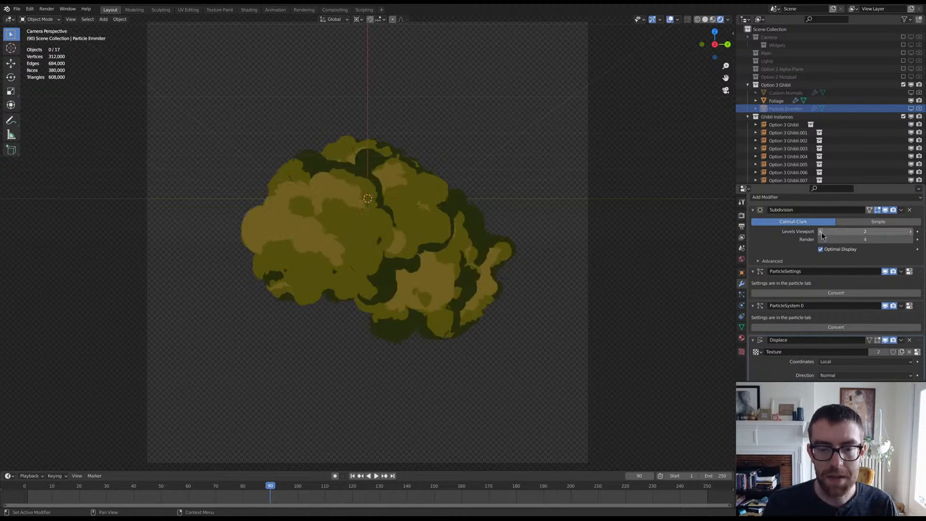
Step: Look at the bush in the right orthographic view and select all of its objects
middle_drag(556, 242, 513, 260)
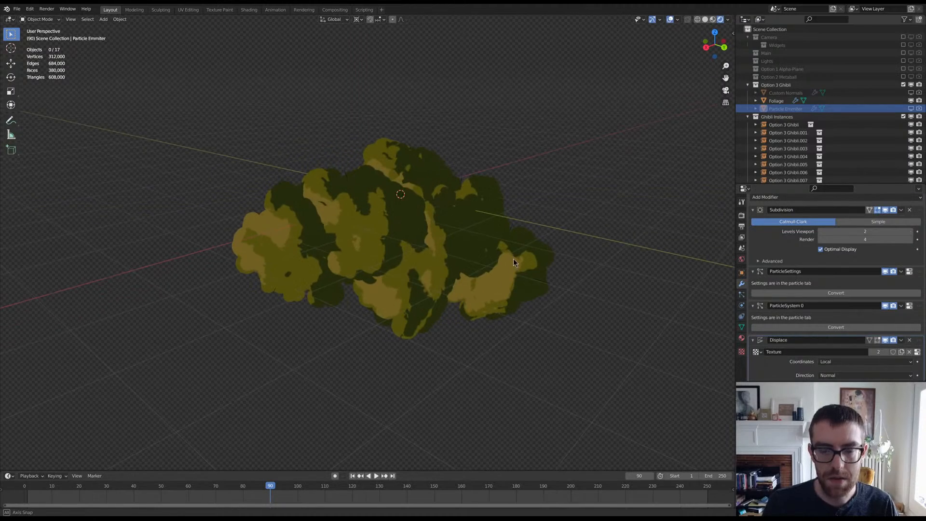
key(KP_3)
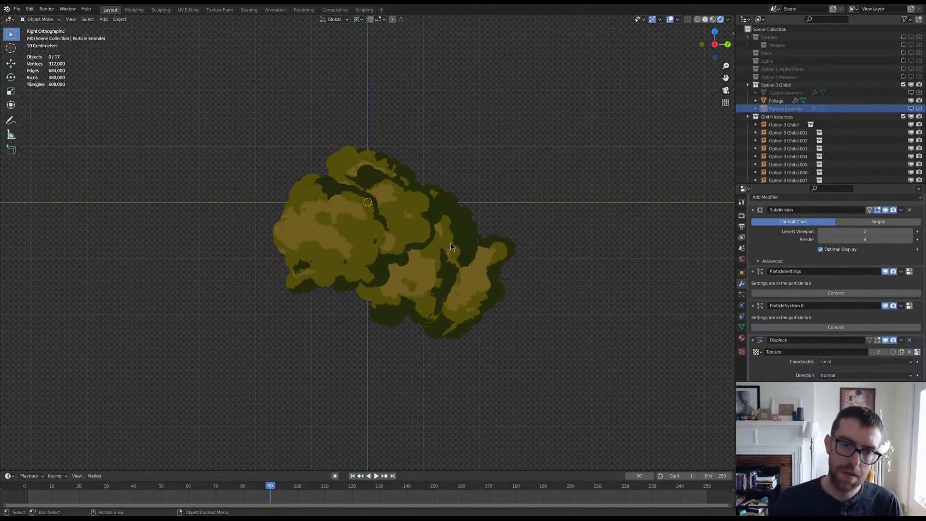
key(a)
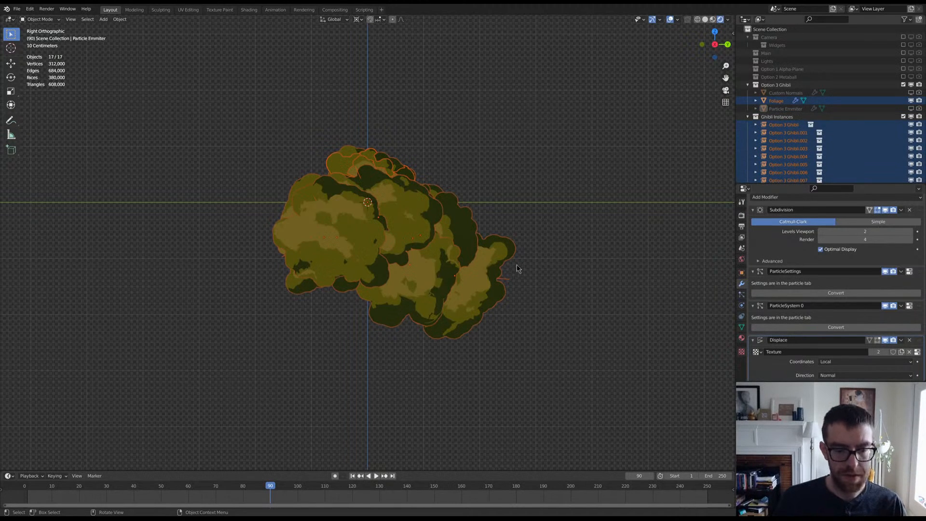
key(s)
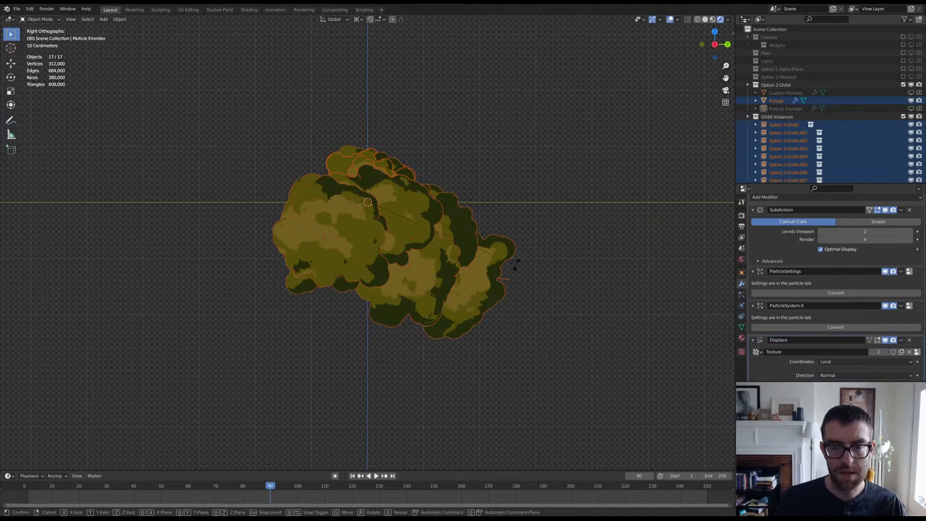
key(r)
key(r)
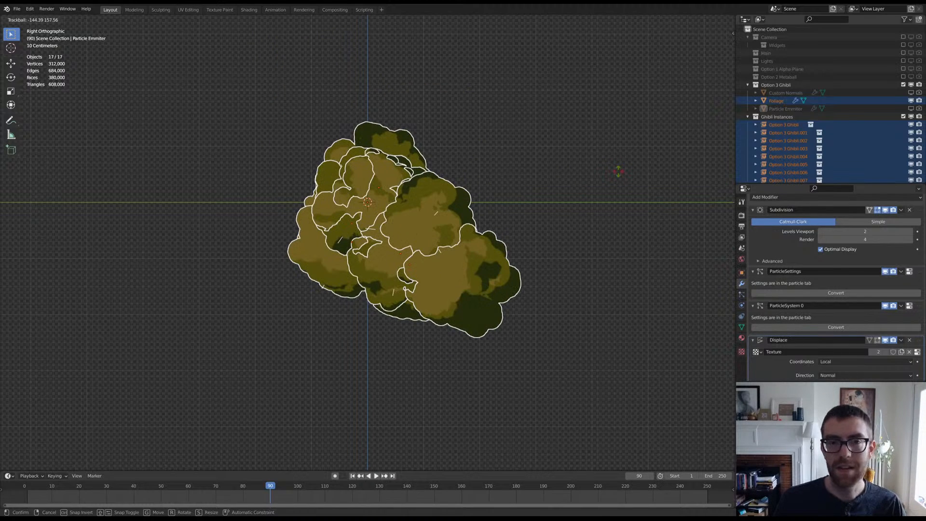
click(621, 177)
Step: Display the viewport in solid shading and rotate all bush objects freely with Trackball
click(704, 20)
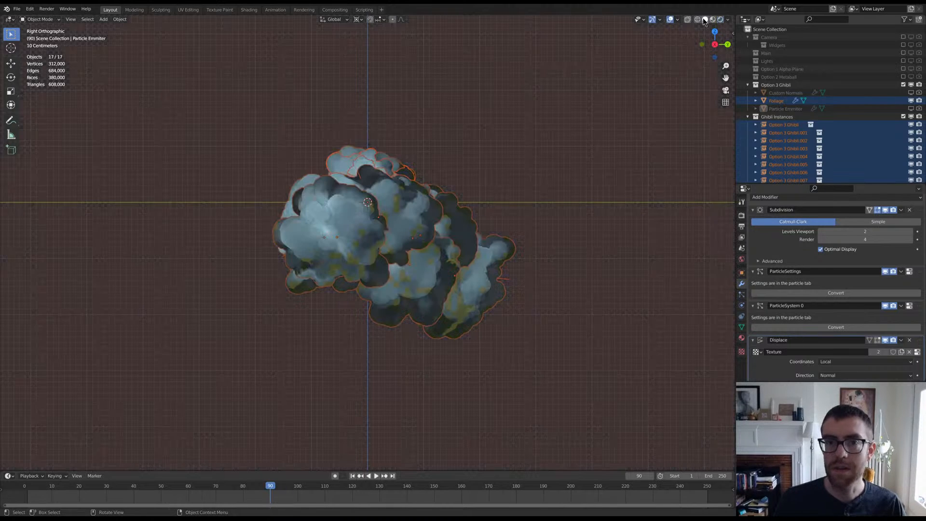
key(r)
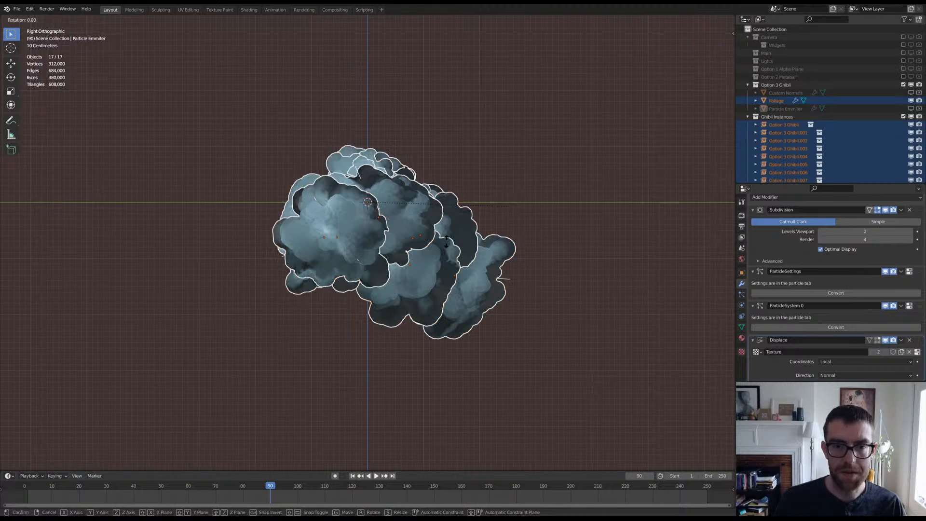
key(r)
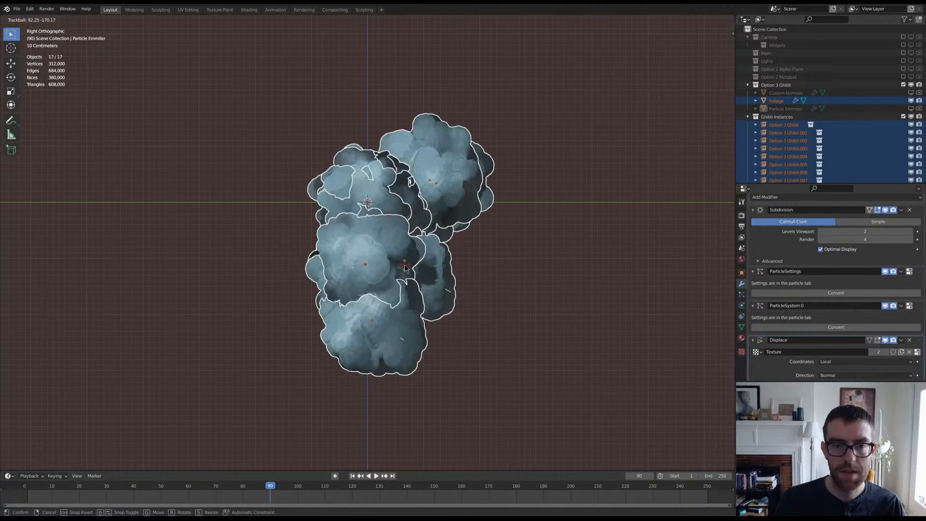
click(405, 264)
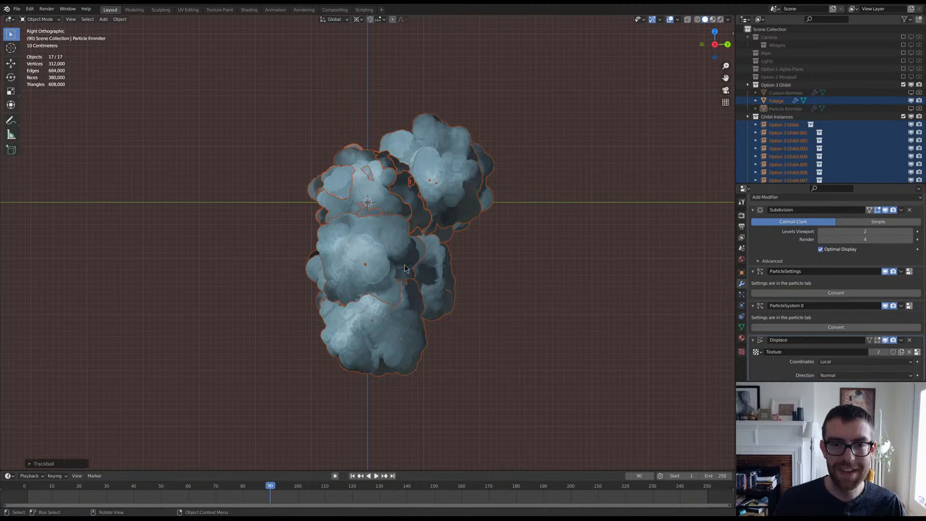
Step: Rotate all bush objects with Trackball into a more compact silhouette and render a still image
key(s)
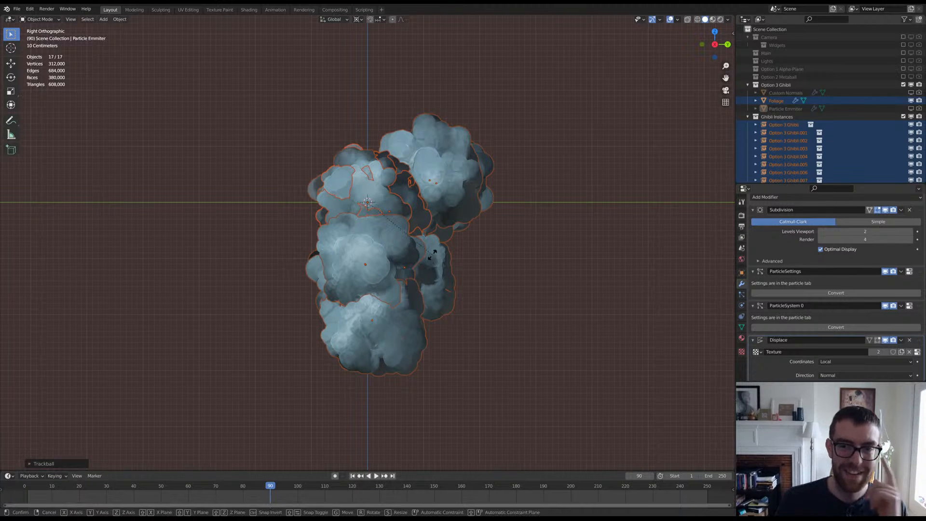
key(r)
key(r)
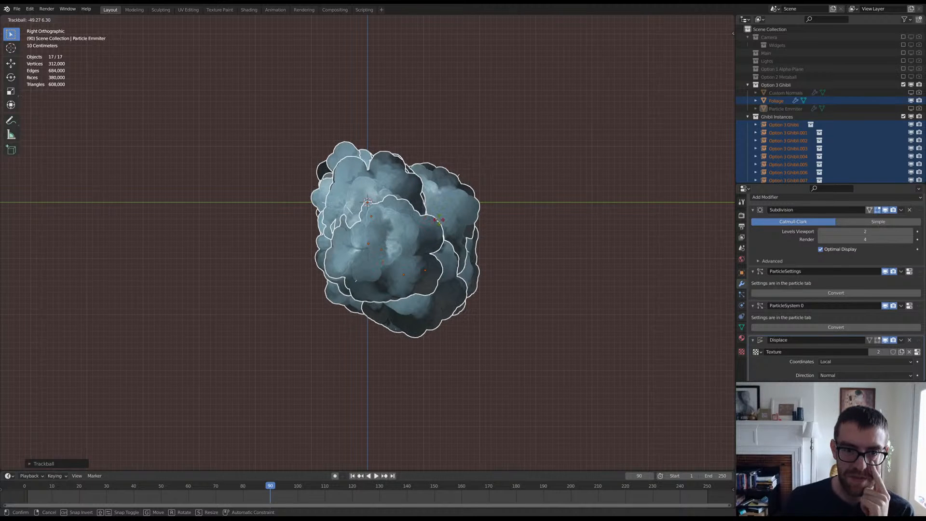
click(442, 223)
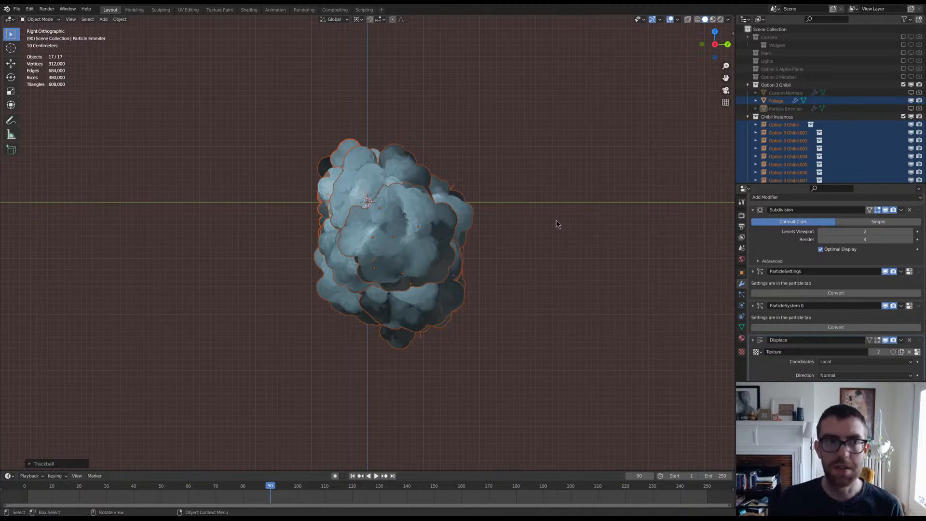
click(741, 226)
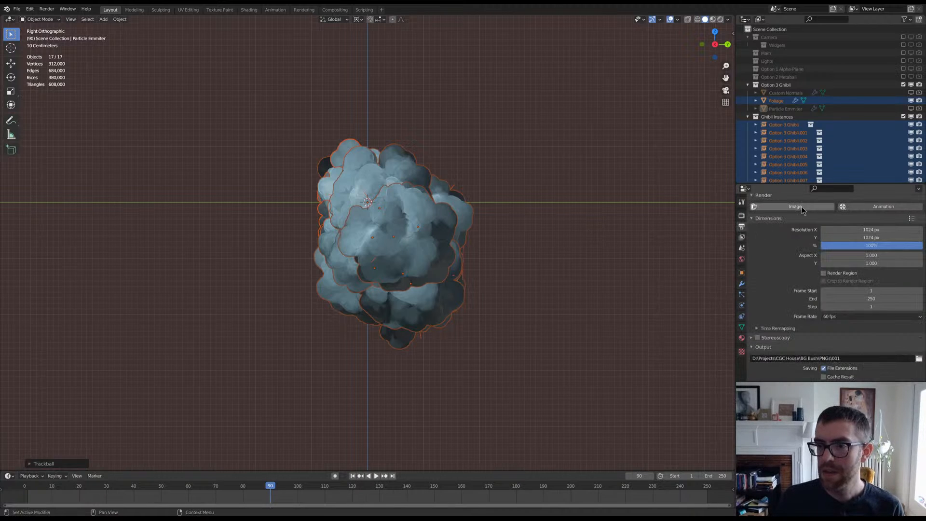
click(802, 207)
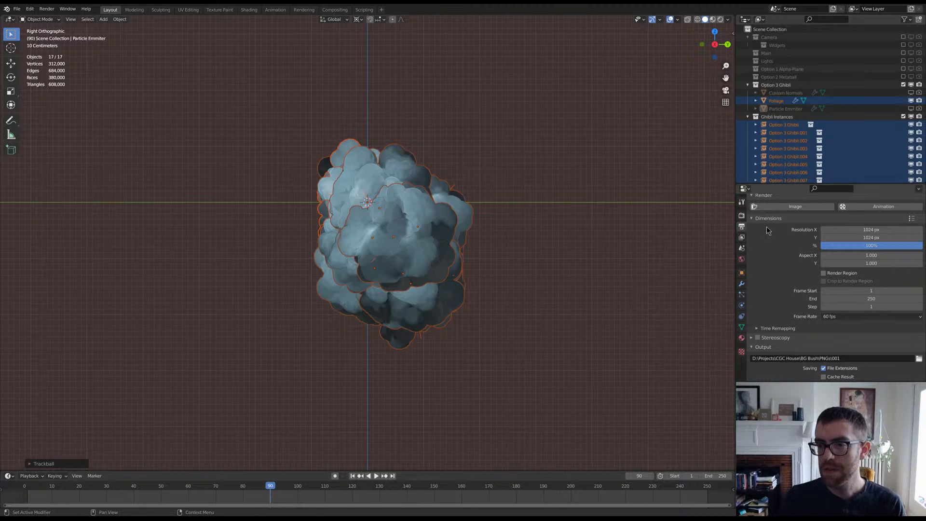
click(741, 248)
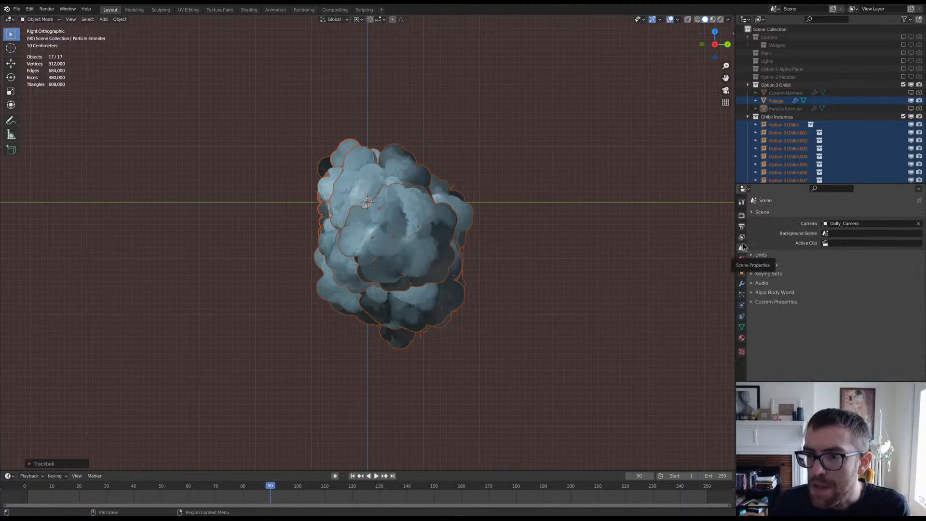
click(741, 237)
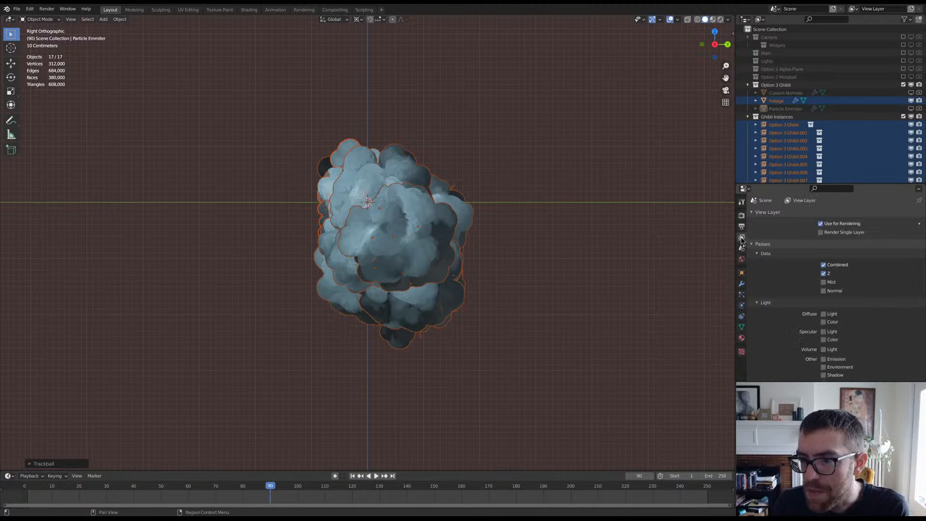
click(763, 214)
click(763, 221)
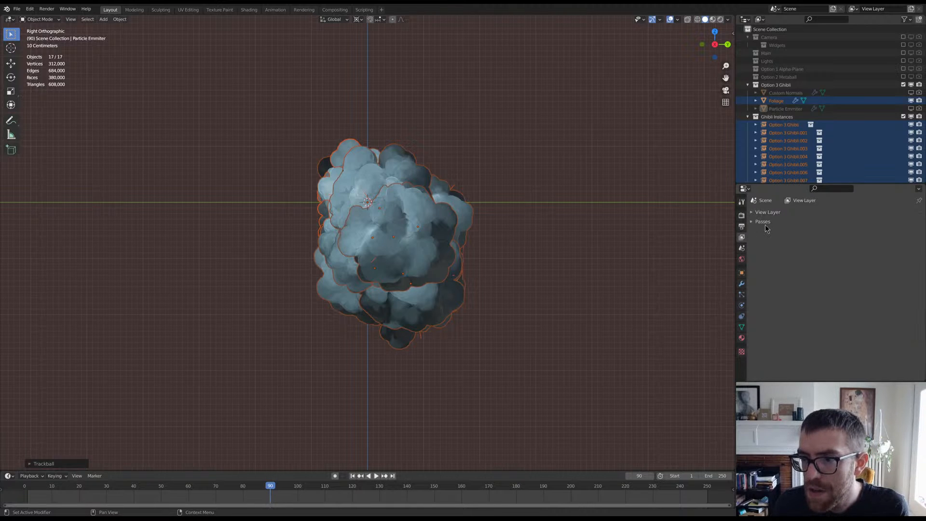
click(741, 227)
scroll(767, 270, down, 5)
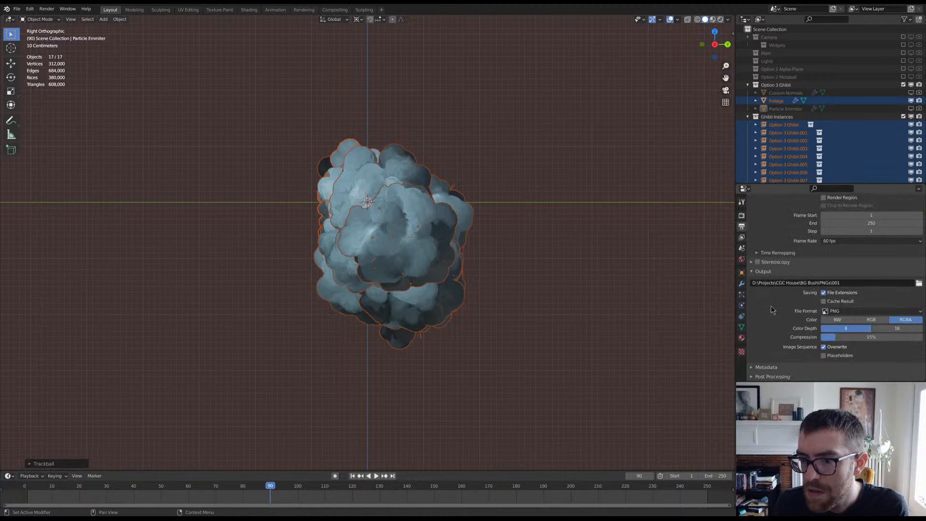
scroll(761, 251, down, 1)
Step: Enable Simplify in the scene's render settings with a viewport Max Subdivision of 2
click(742, 216)
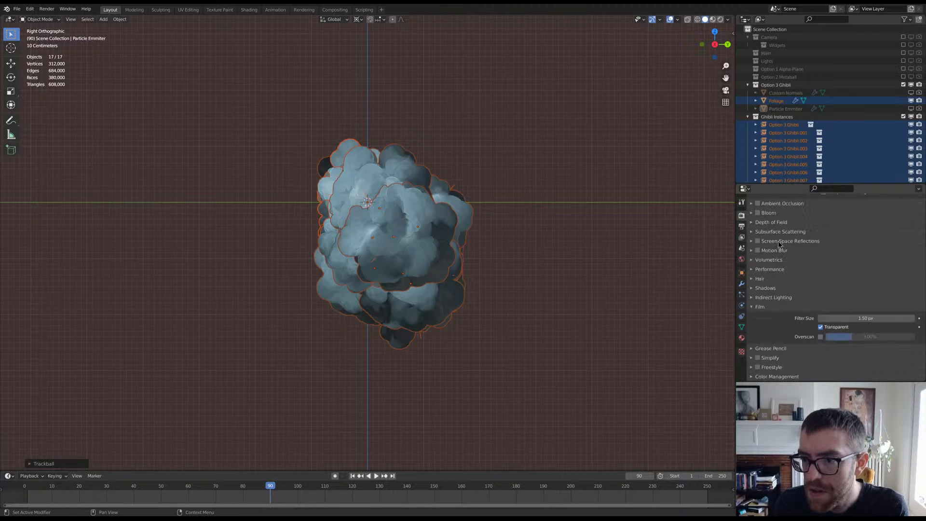
click(752, 358)
scroll(793, 343, down, 3)
click(836, 322)
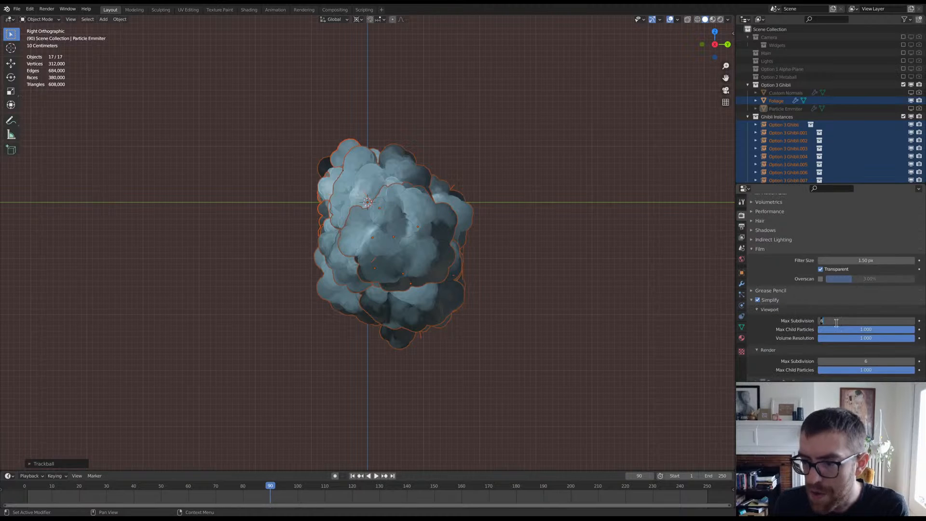
text(2)
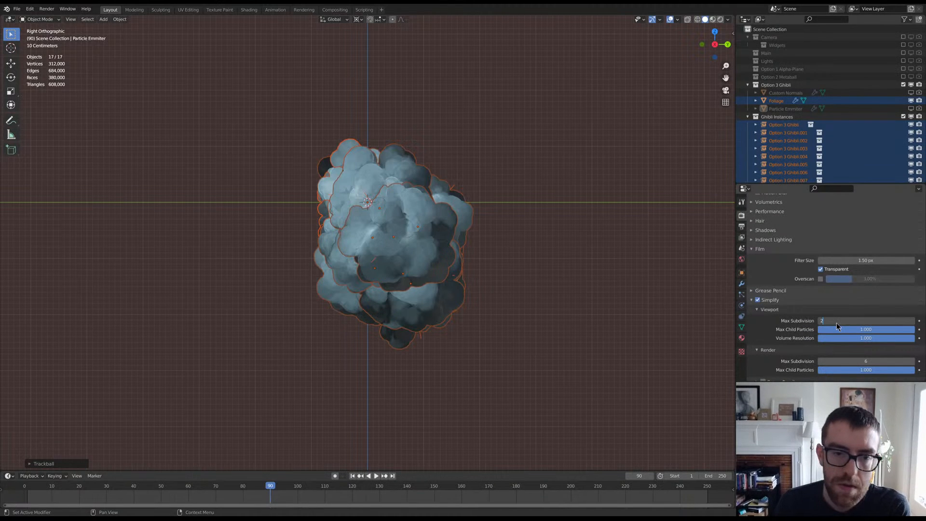
key(Return)
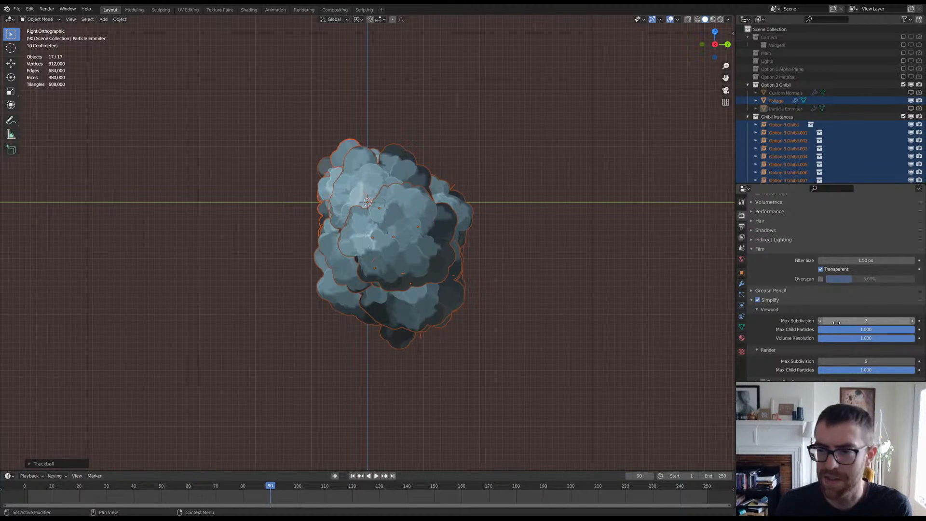
Step: Rotate all bush objects with Trackball into a tall, upright arrangement and render a still image of it
key(r)
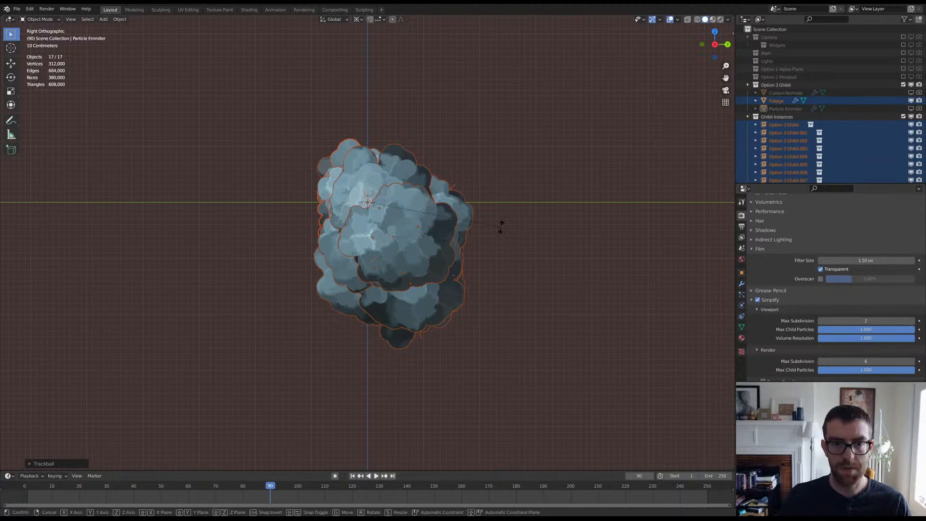
key(r)
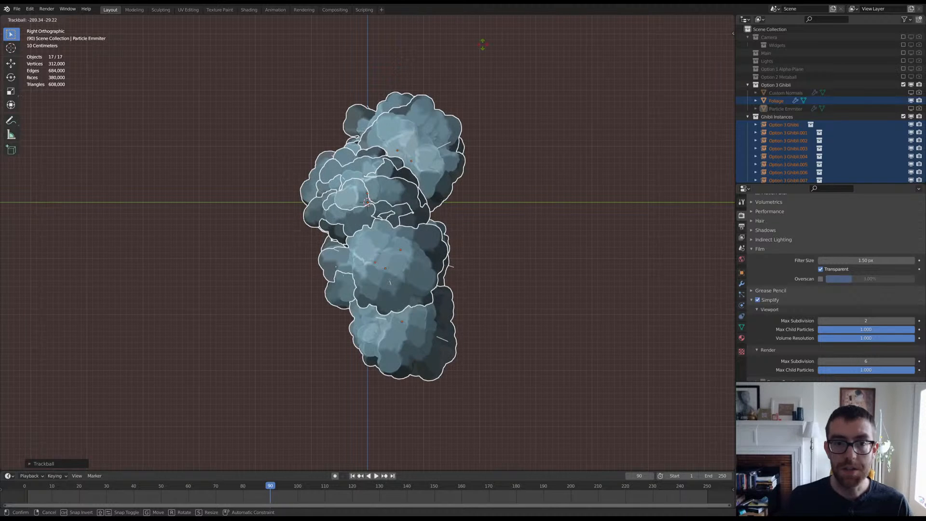
click(483, 46)
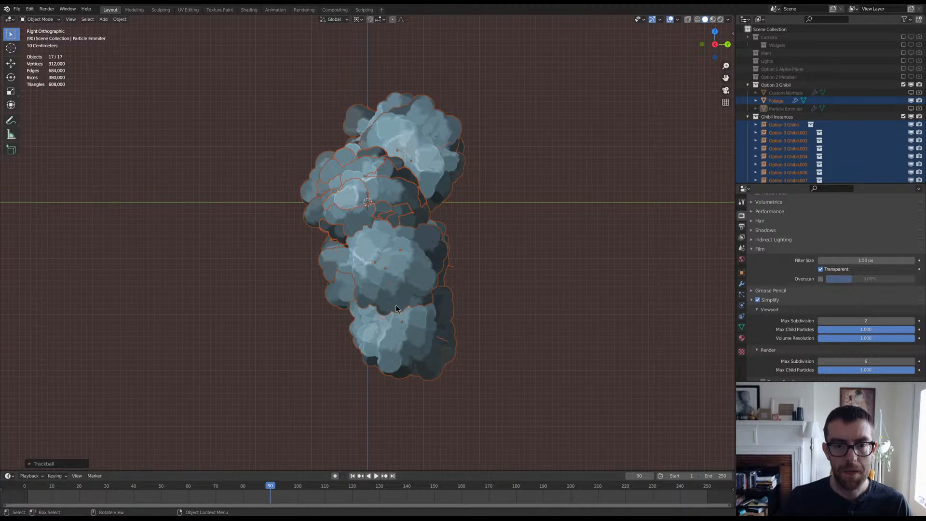
click(742, 226)
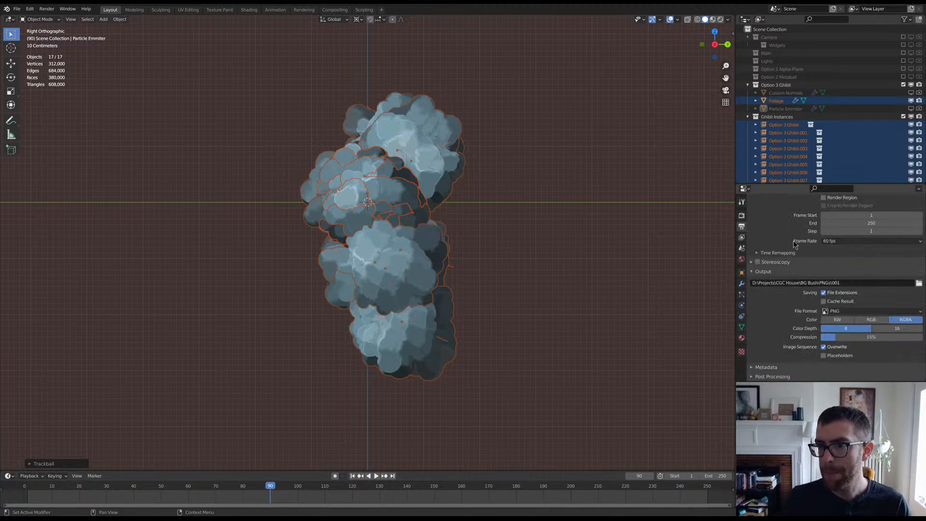
scroll(795, 244, up, 5)
click(797, 224)
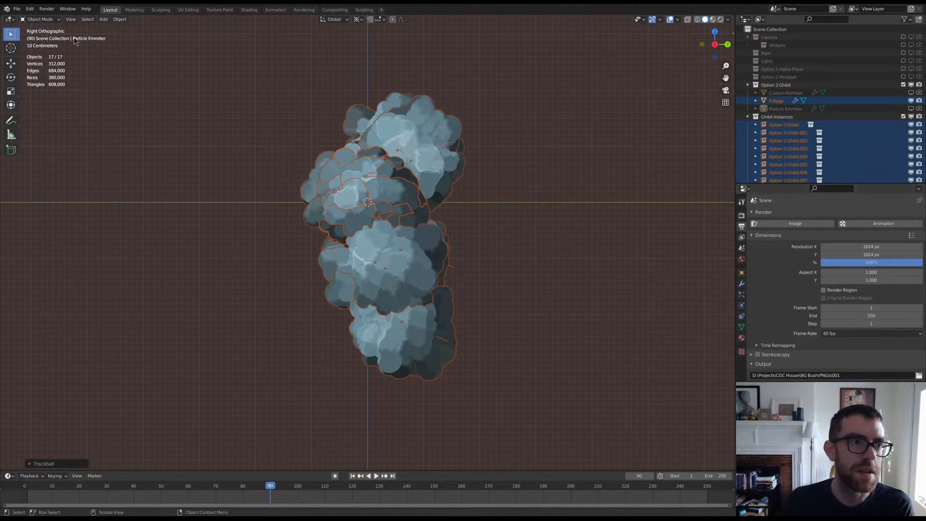
click(47, 9)
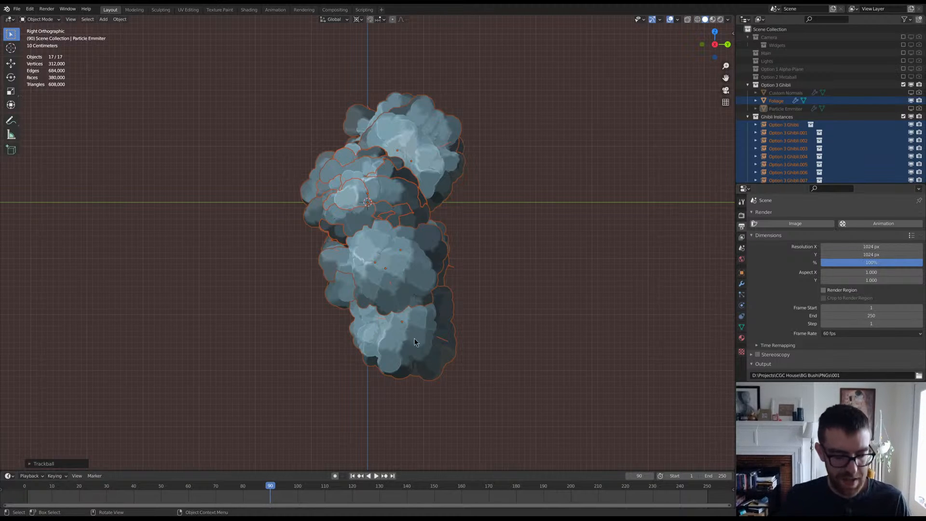
Step: Rotate all bush objects with Trackball from the tall arrangement back to a compact, rounded silhouette
key(r)
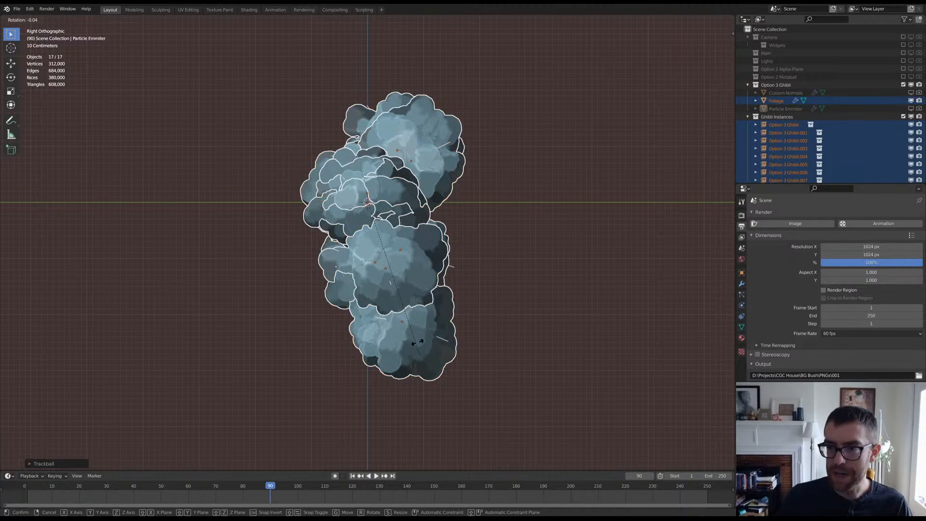
key(r)
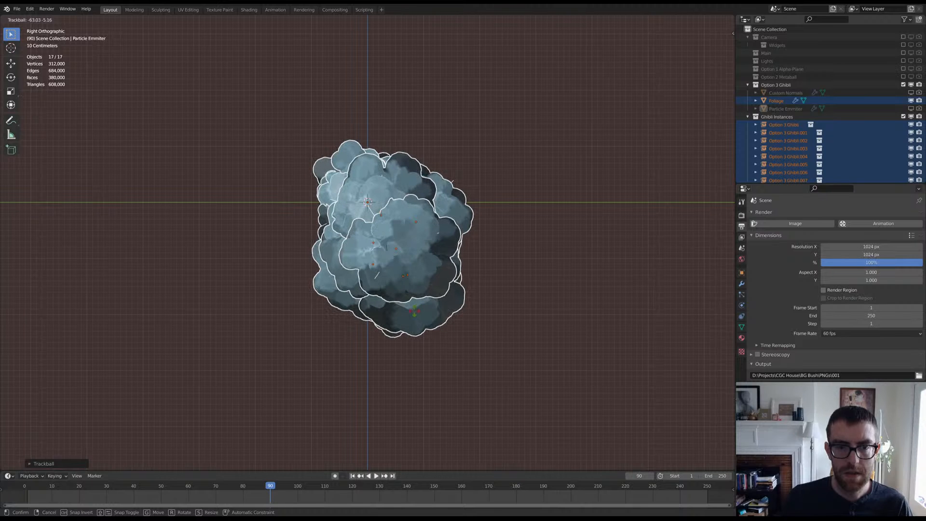
click(414, 310)
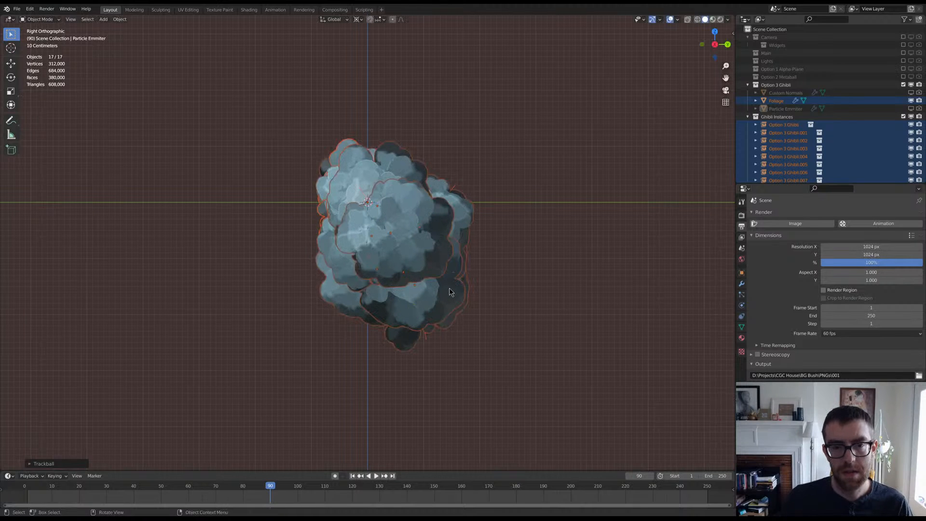
Step: Move the Option 3 Ghibli.003 instance up and outward to extend the bush's upper edge
click(455, 198)
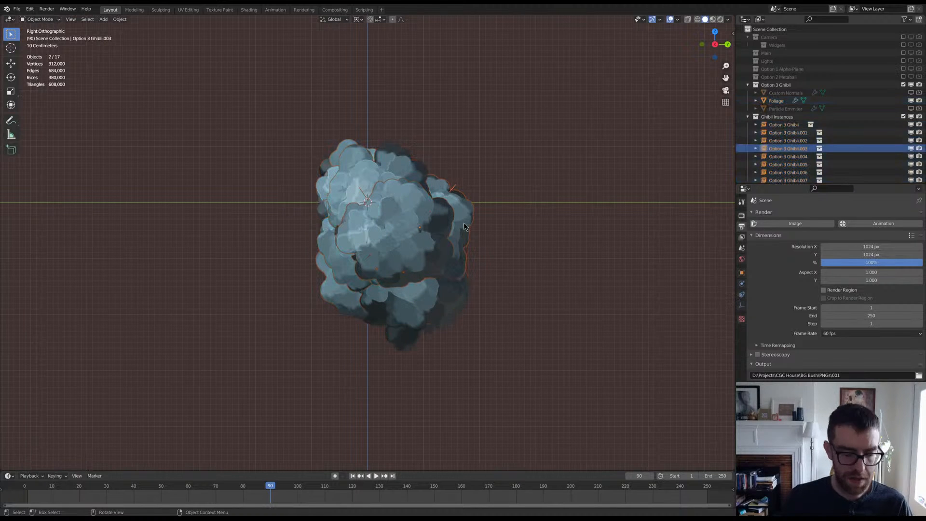
key(g)
click(480, 200)
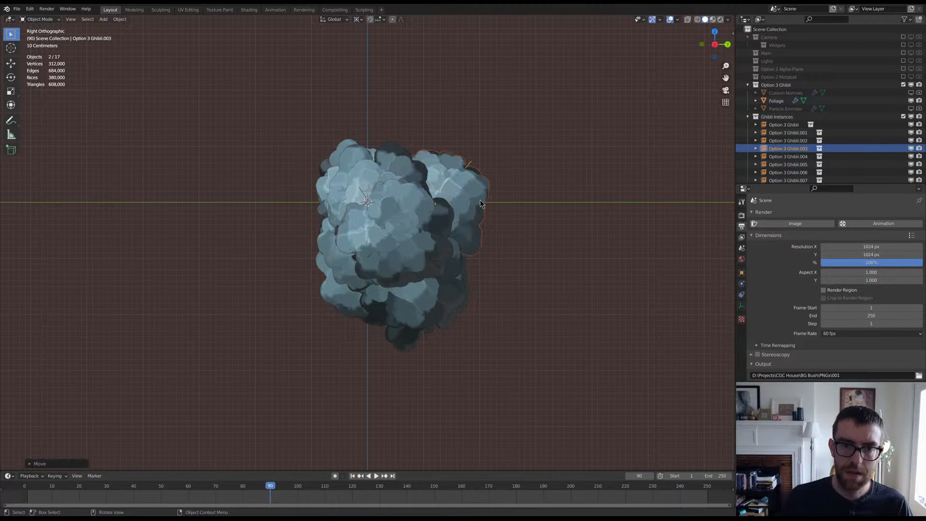
Step: Move and rotate the Option 3 Ghibli.006 instance outward to fill the bush's lower edge below the shifted .003 cluster
click(463, 309)
click(459, 316)
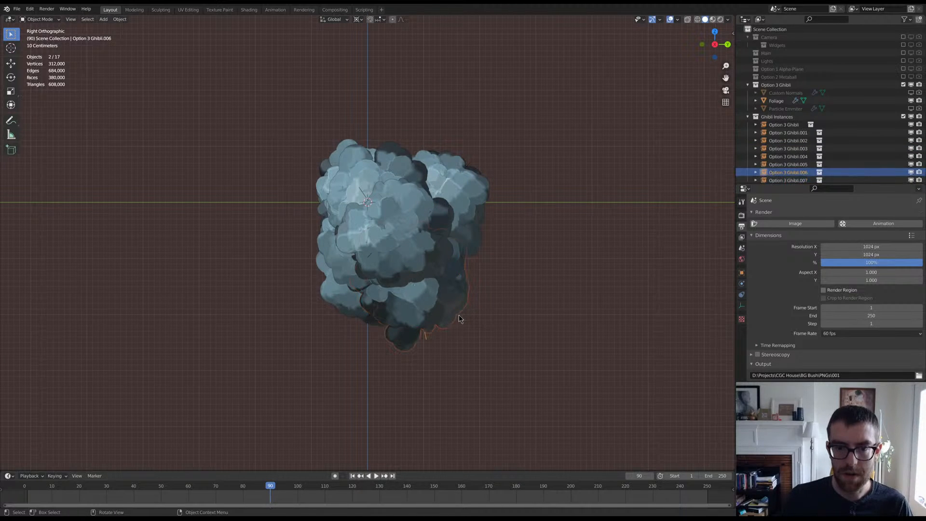
key(g)
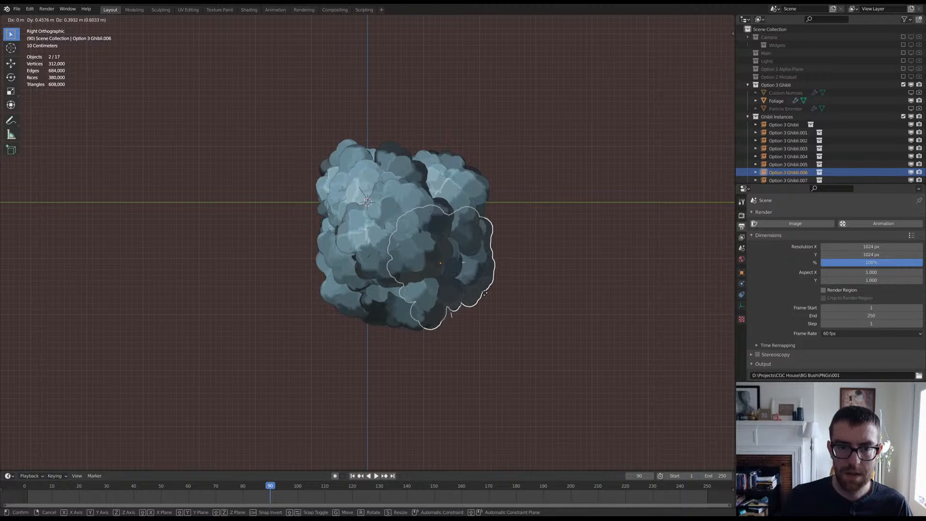
click(494, 306)
key(r)
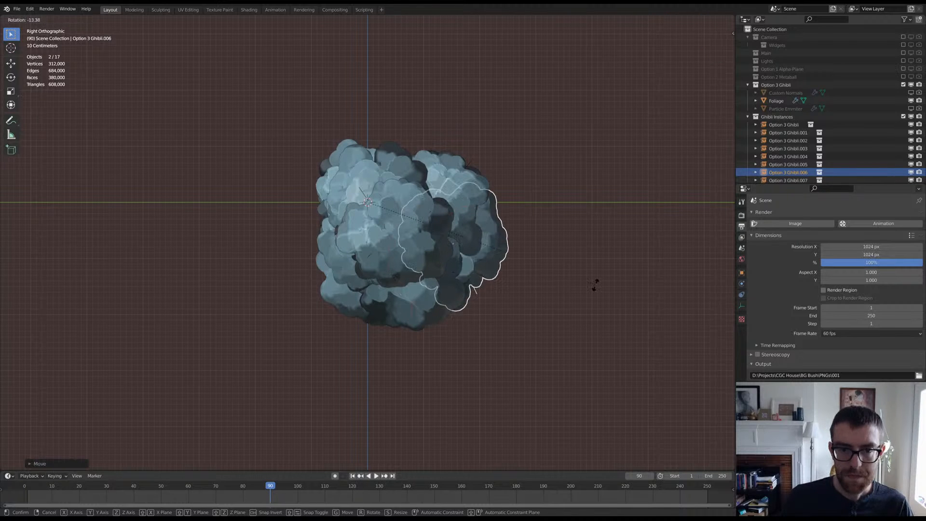
click(598, 260)
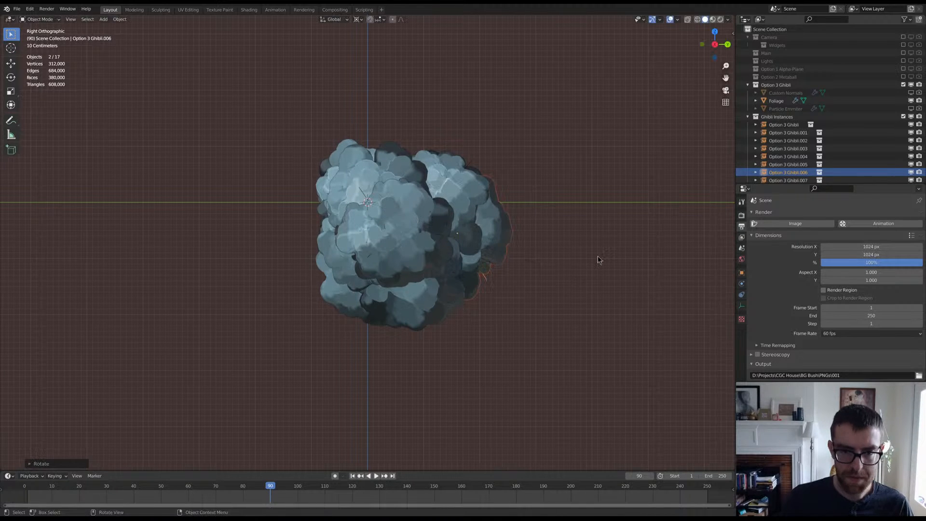
key(g)
click(584, 302)
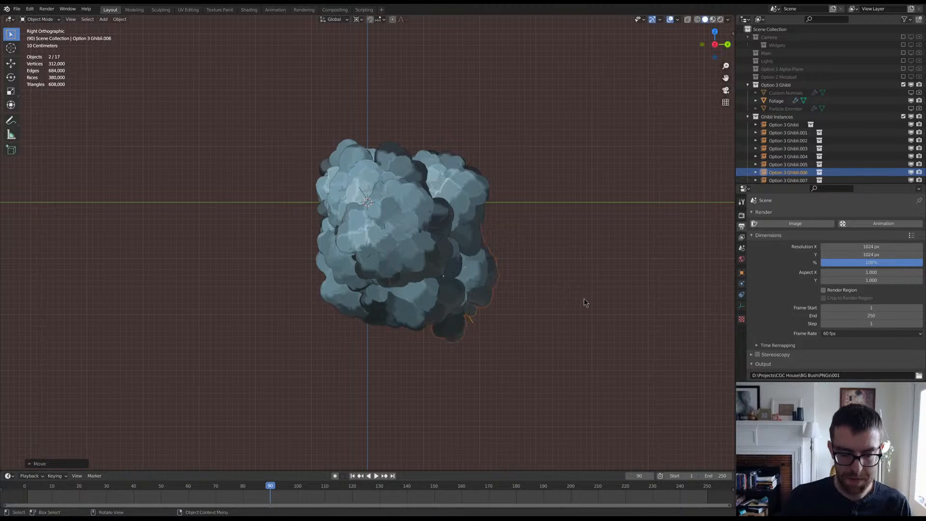
Step: Change the transform pivot point and rotate the Option 3 Ghibli.006 instance slightly in place
key(period)
click(585, 339)
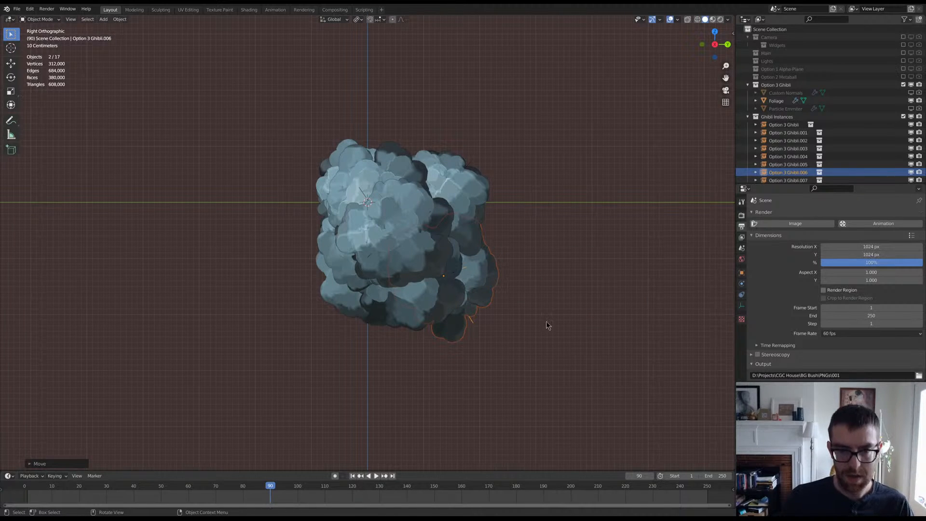
key(r)
click(526, 347)
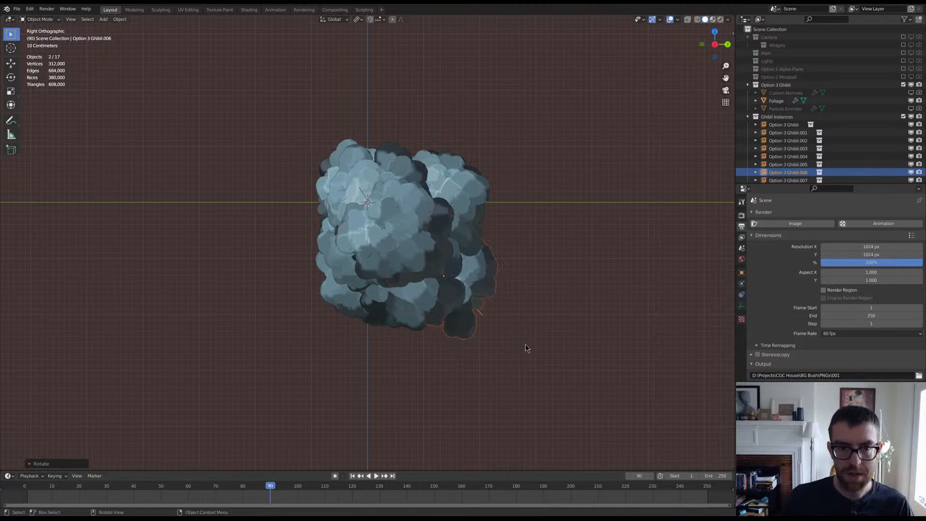
Step: Try to move the original Foliage object in the right orthographic view
click(321, 258)
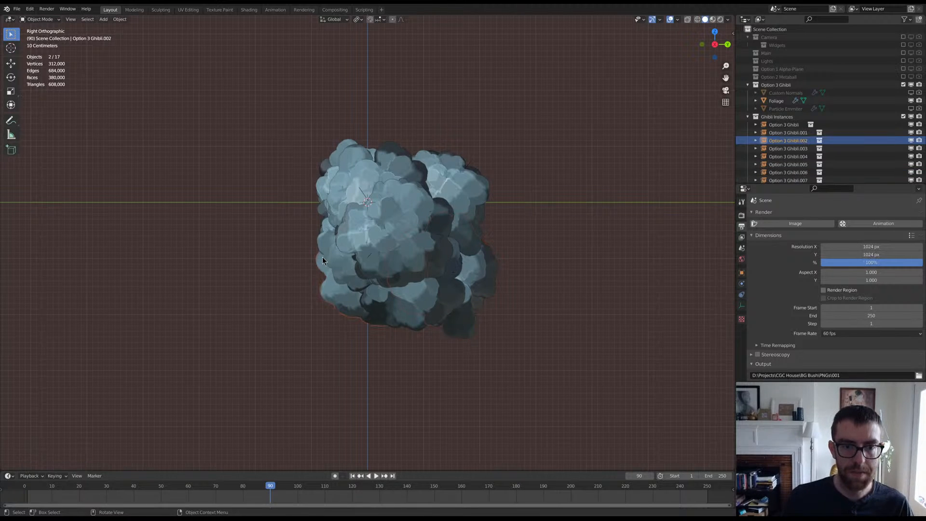
middle_drag(361, 259, 324, 245)
click(302, 239)
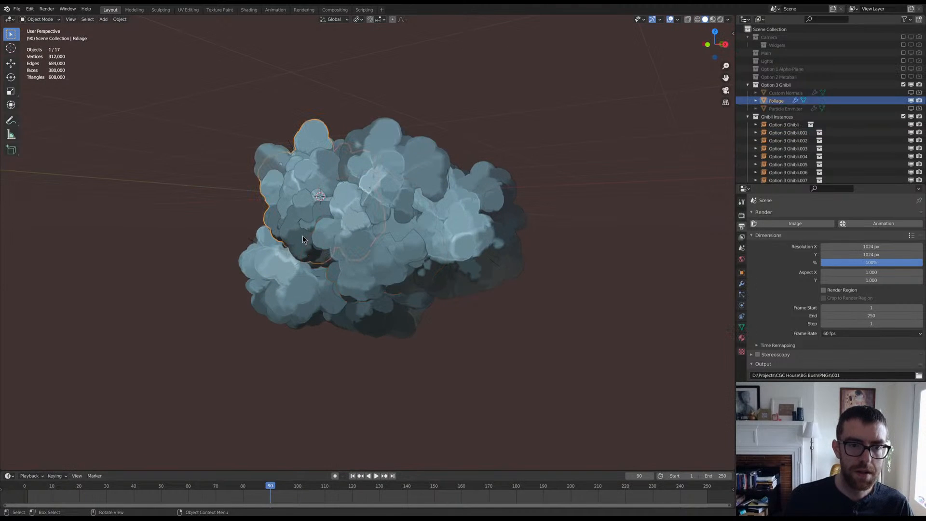
key(KP_1)
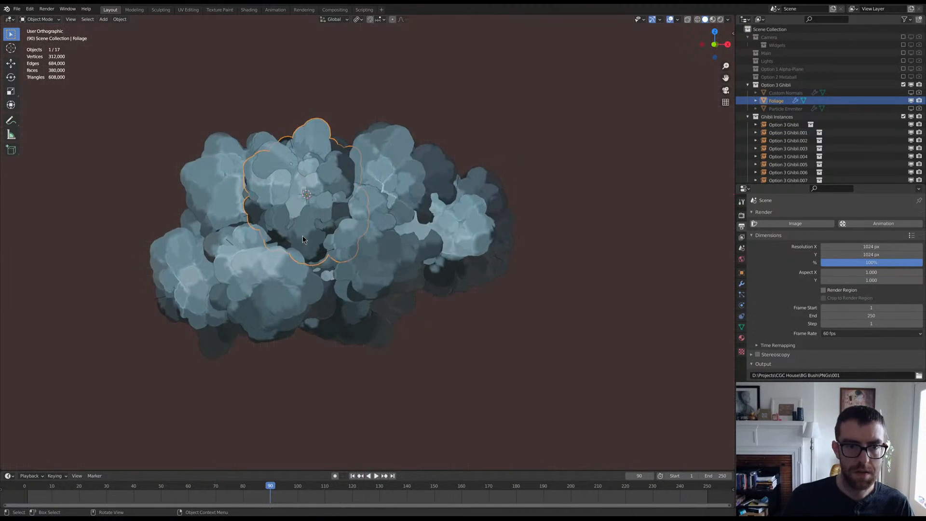
key(KP_3)
key(g)
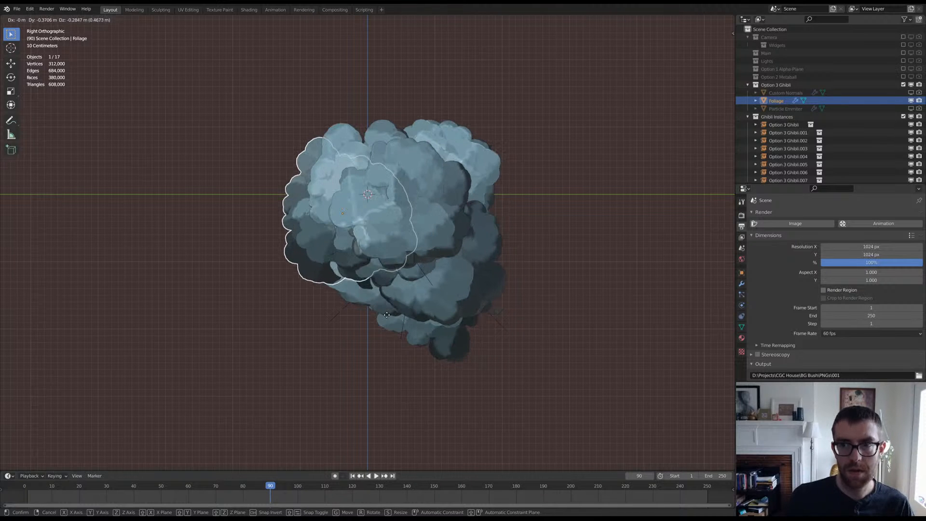
click(259, 91)
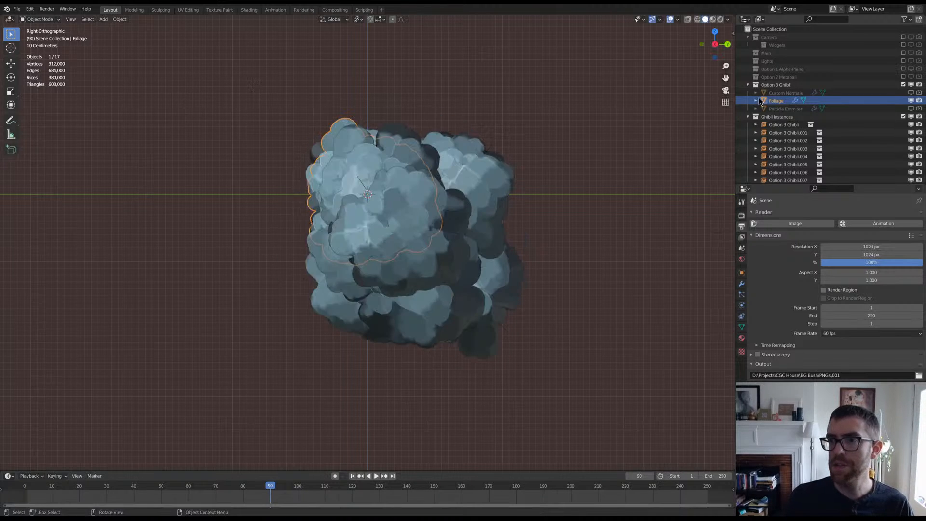
Step: Disable the source Option 3 Ghibli collection in the viewports
click(911, 85)
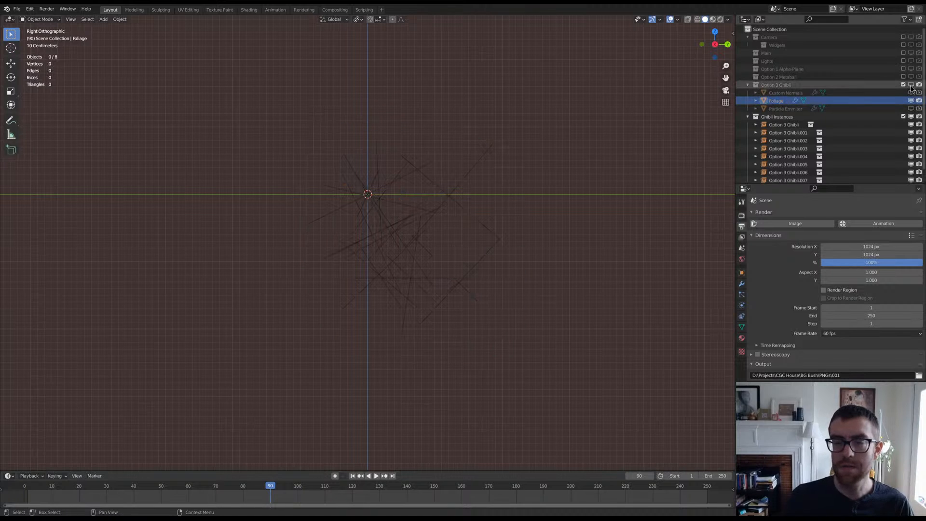
Step: Show the Option 3 Ghibli collection in the viewport, keeping its Foliage object visible
click(911, 85)
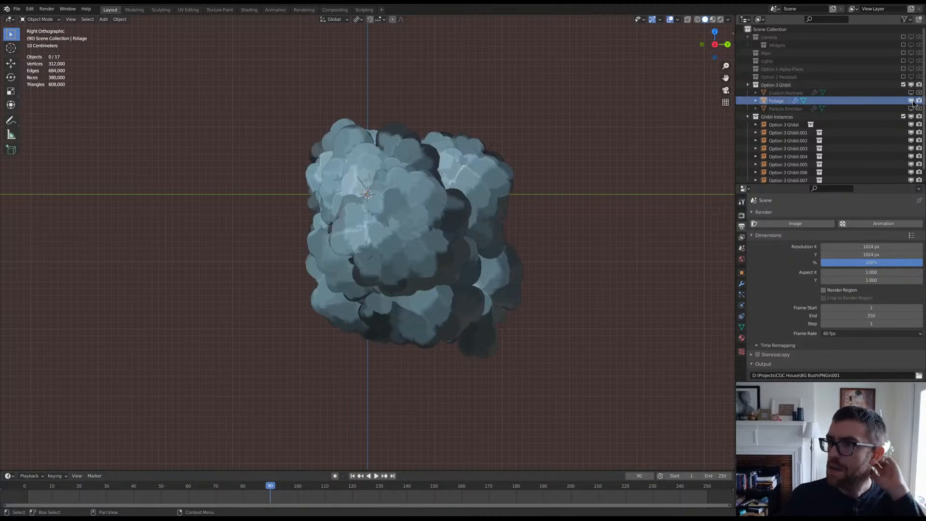
click(911, 100)
click(911, 101)
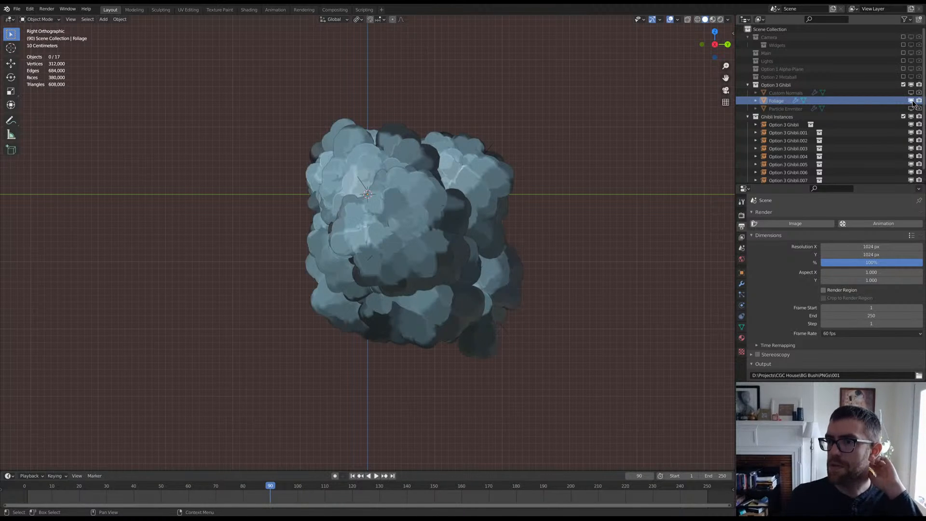
Step: Select all objects in the Ghibli Instances collection and view the highlighted instances in perspective
click(774, 124)
scroll(774, 125, down, 1)
right_click(779, 106)
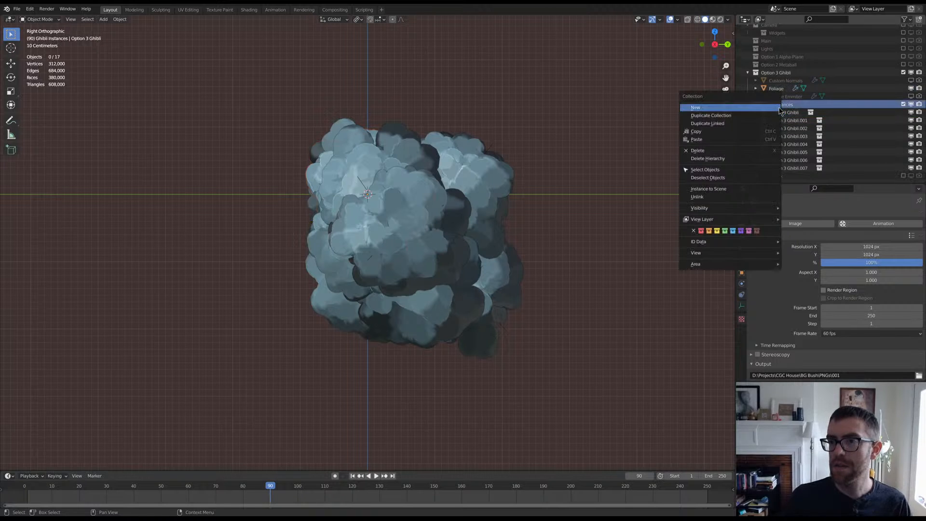
click(723, 169)
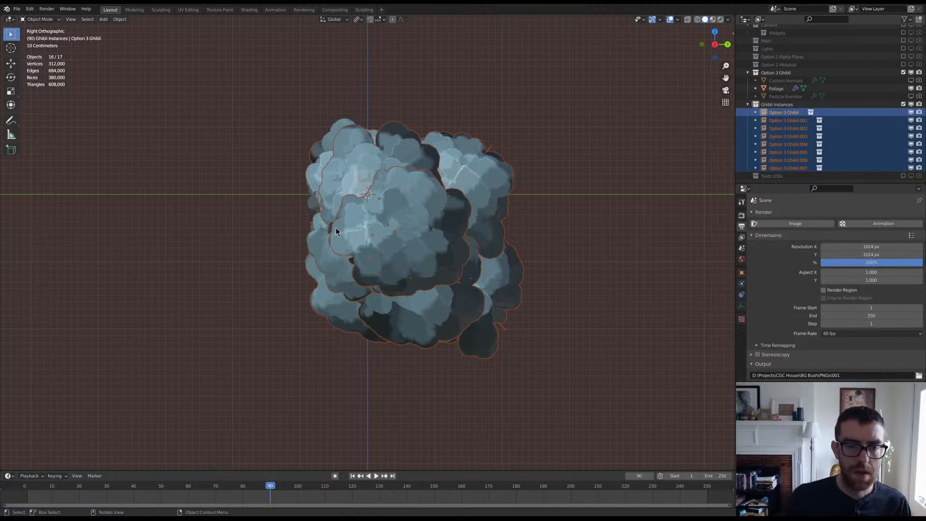
middle_drag(336, 228, 260, 238)
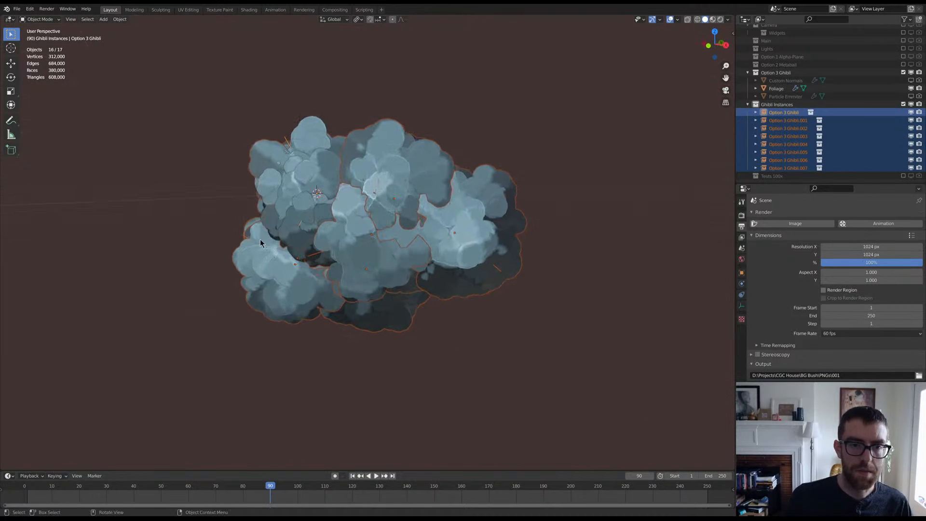
Step: In the right orthographic view, move the Option 3 Ghibli instance about 0.7 m downward and toward negative Y
click(295, 236)
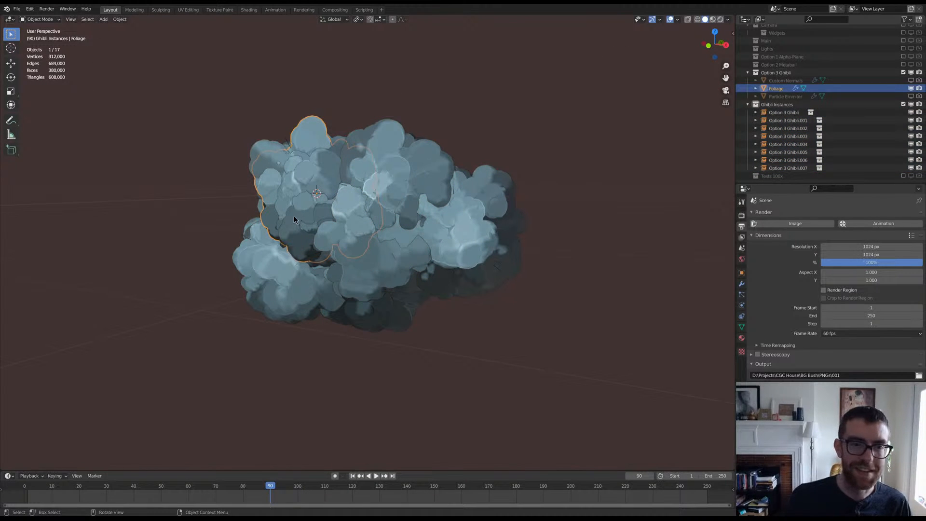
click(282, 207)
mouse_move(334, 218)
middle_down()
mouse_move(372, 221)
mouse_move(348, 222)
middle_up()
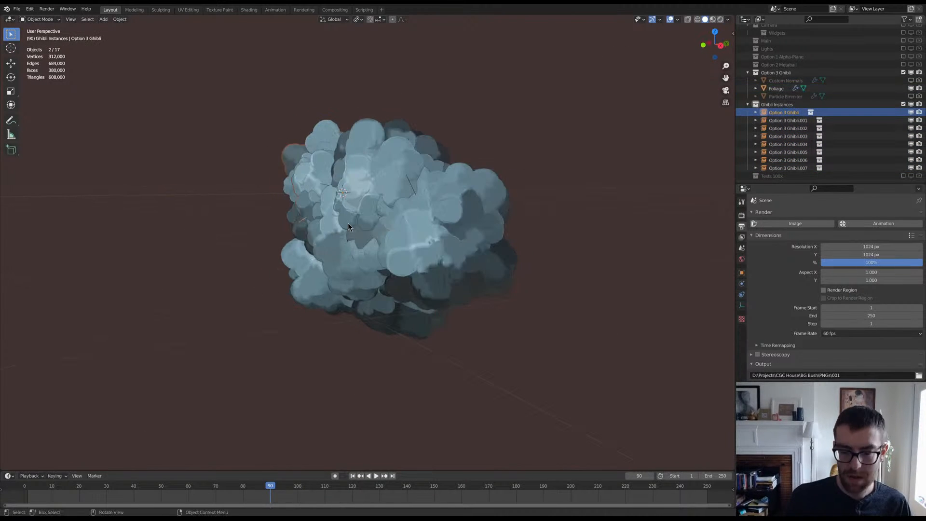
key(KP_5)
key(KP_3)
key(g)
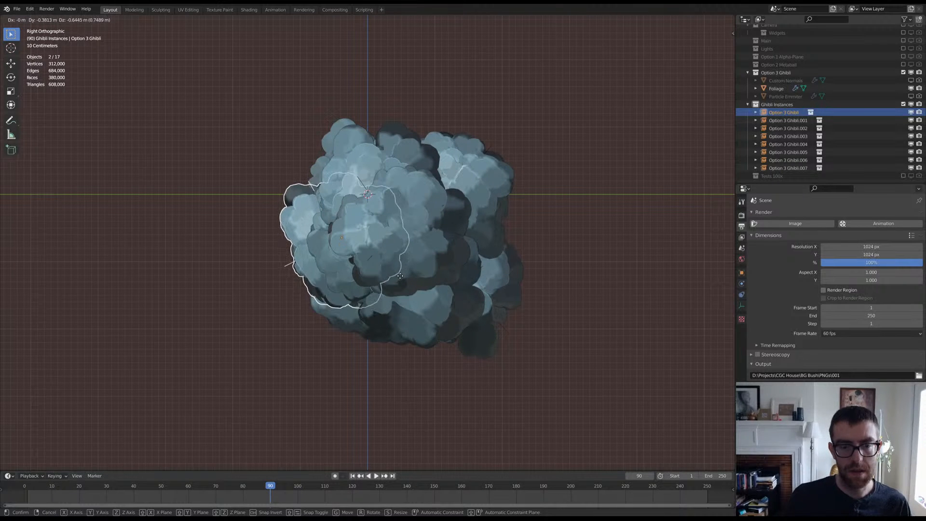
click(407, 276)
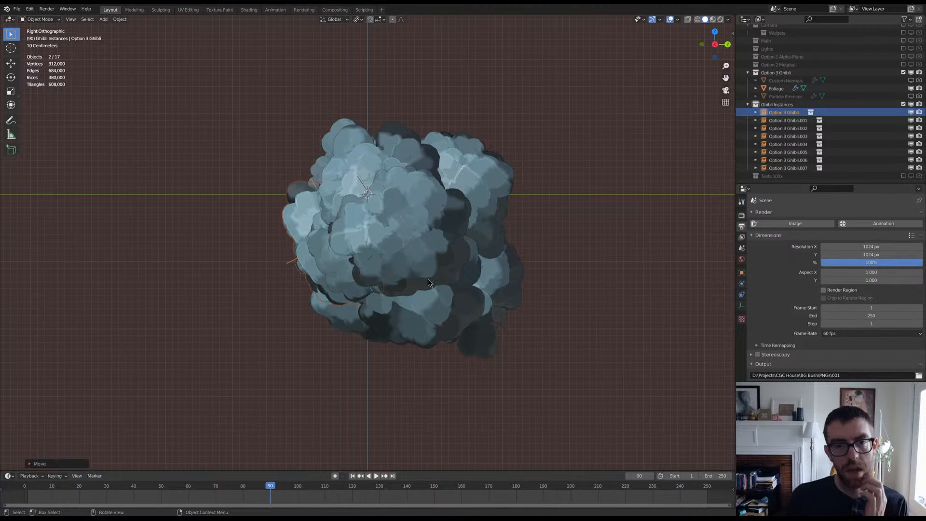
Step: Move the Option 3 Ghibli.005 instance about 0.37 m inward and rotate it about 100° in the right orthographic view
middle_drag(428, 279, 504, 243)
click(505, 242)
shift+click(505, 242)
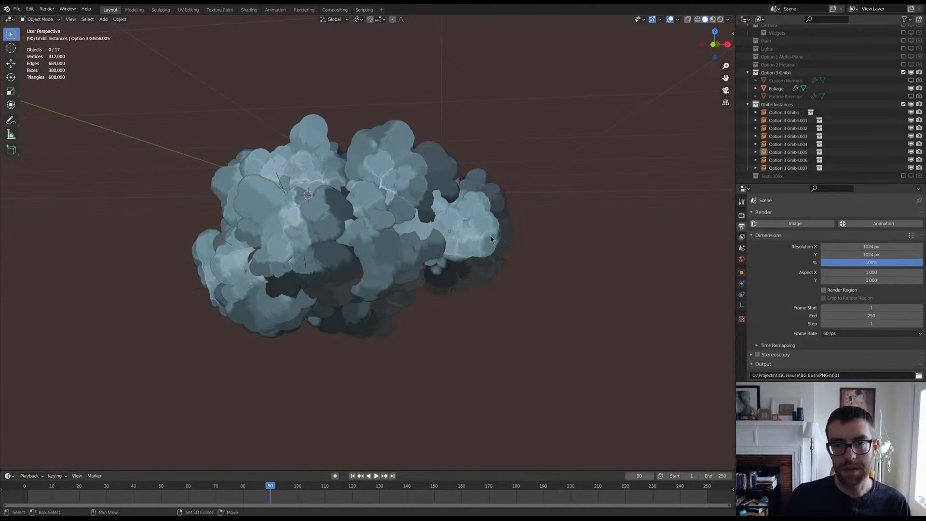
click(497, 243)
key(g)
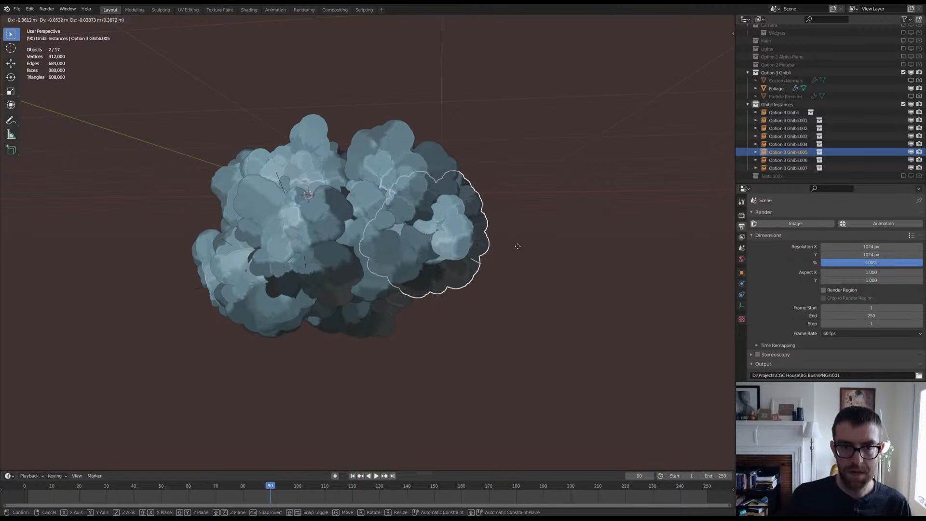
click(518, 246)
key(KP_3)
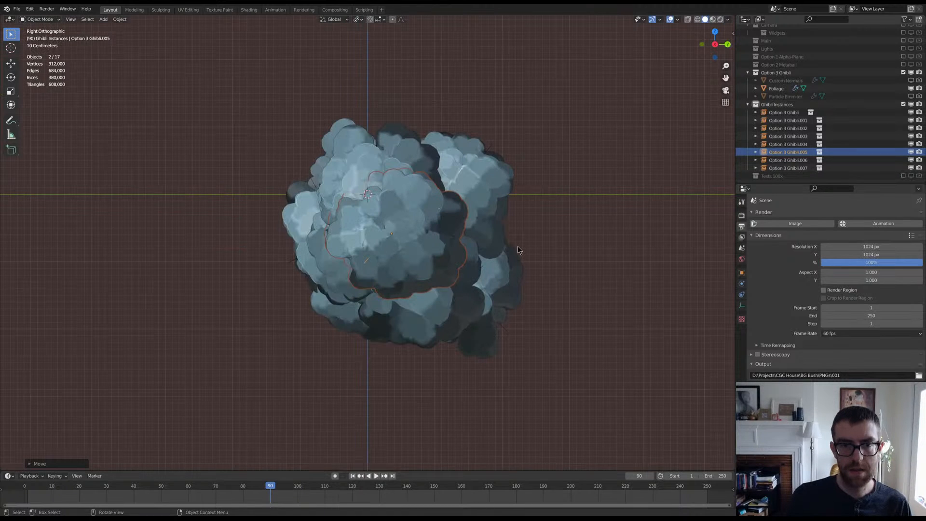
key(r)
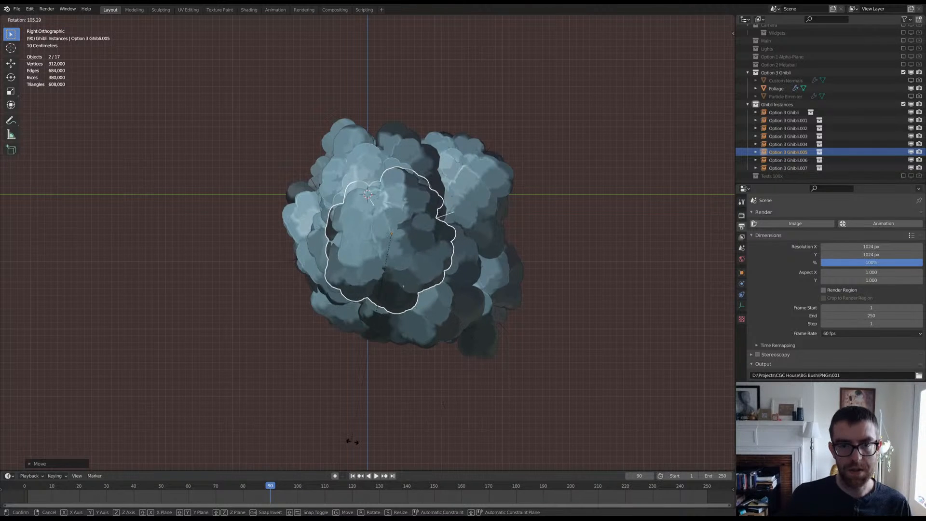
click(374, 438)
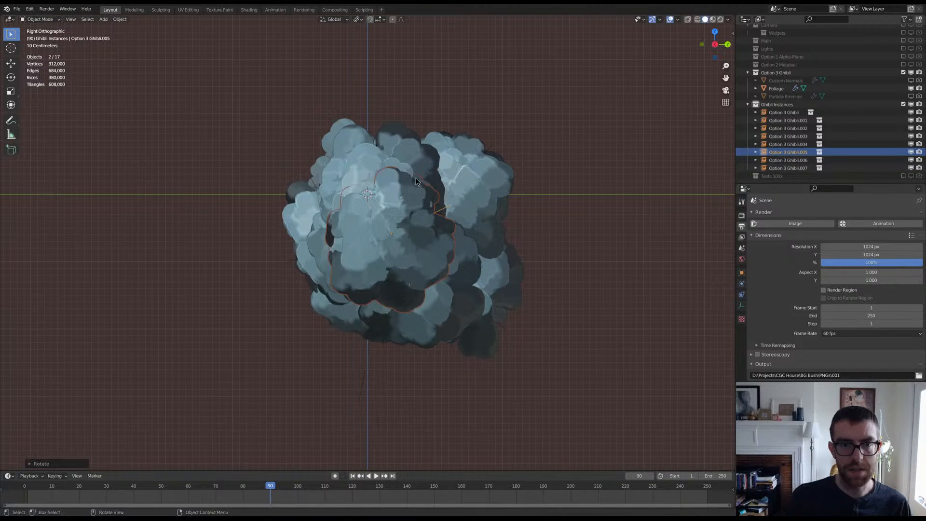
click(347, 122)
key(r)
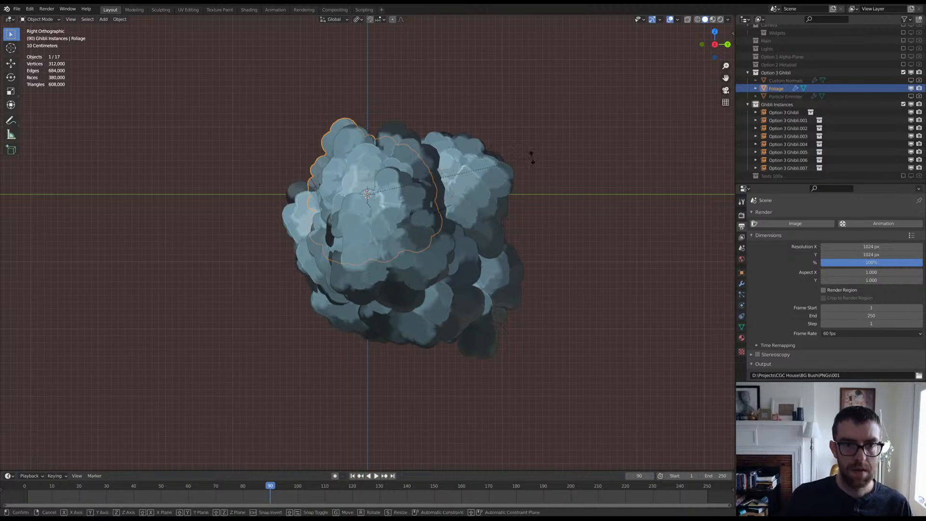
right_click(325, 78)
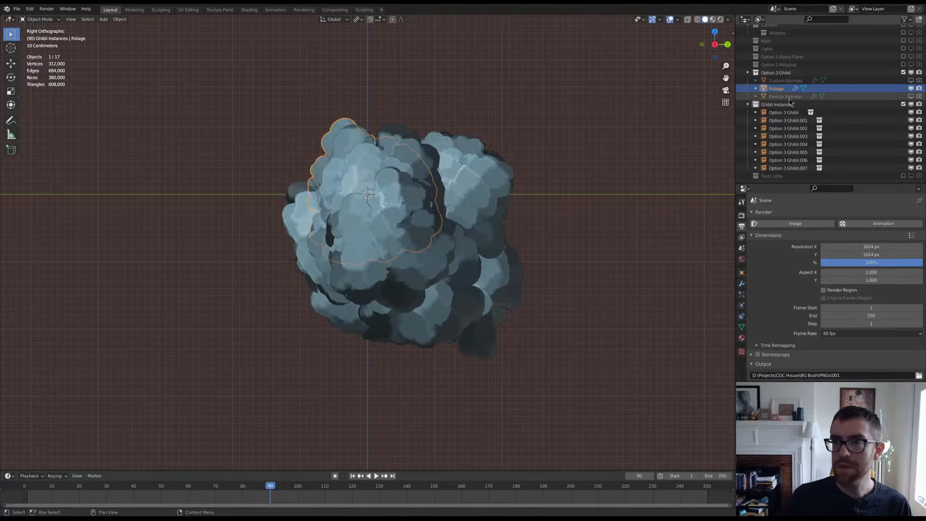
Step: Show the selectability toggles in the Outliner and make the Option 3 Ghibli collection unselectable
click(906, 20)
click(851, 44)
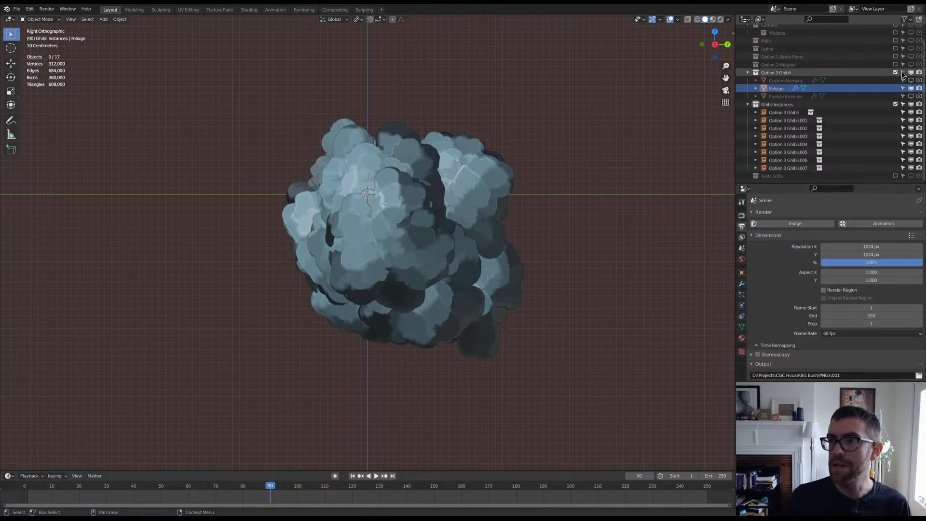
click(903, 73)
Step: Reposition the Option 3 Ghibli.004 instance lower in the cluster, rotating it in the right view and nudging it about 0.15 m up
click(353, 141)
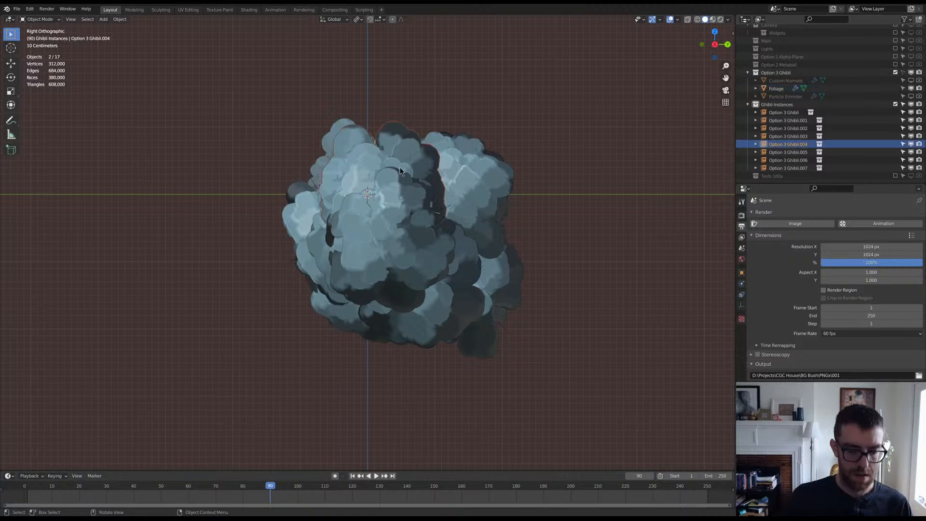
key(g)
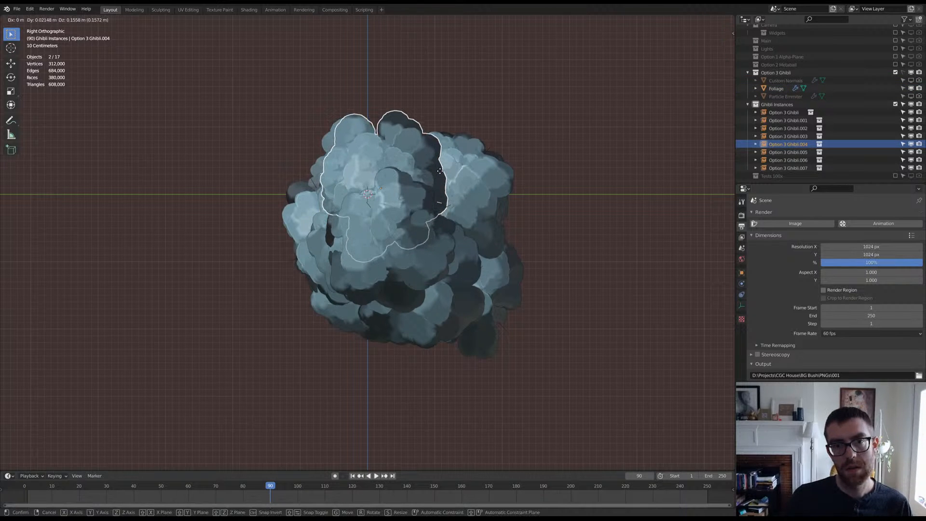
click(470, 207)
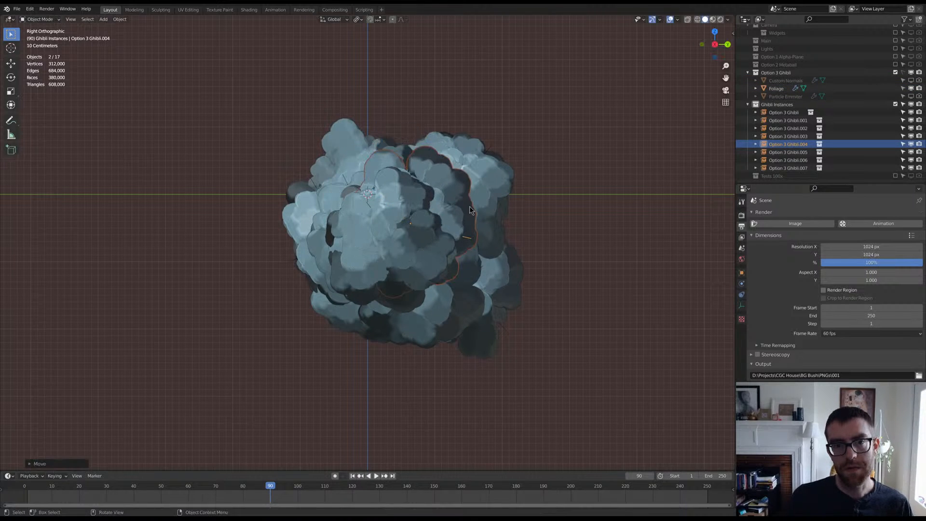
key(r)
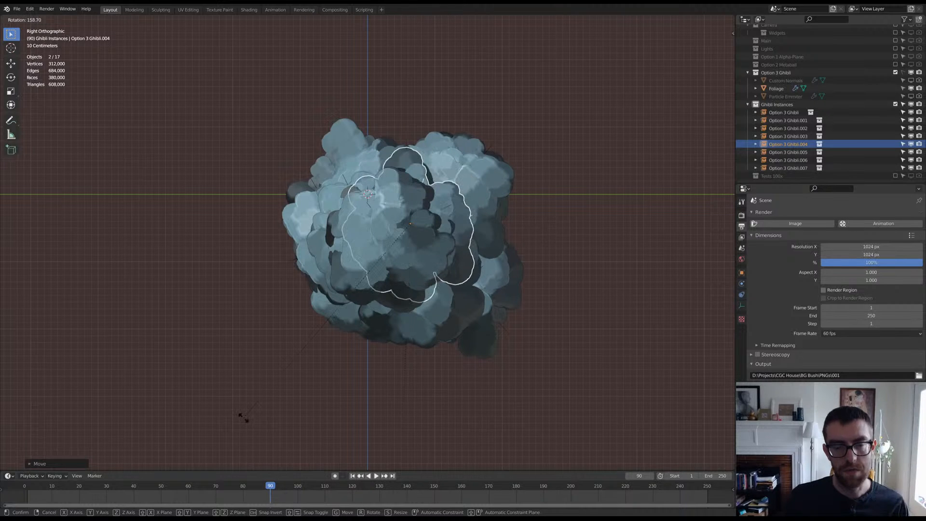
click(122, 364)
key(g)
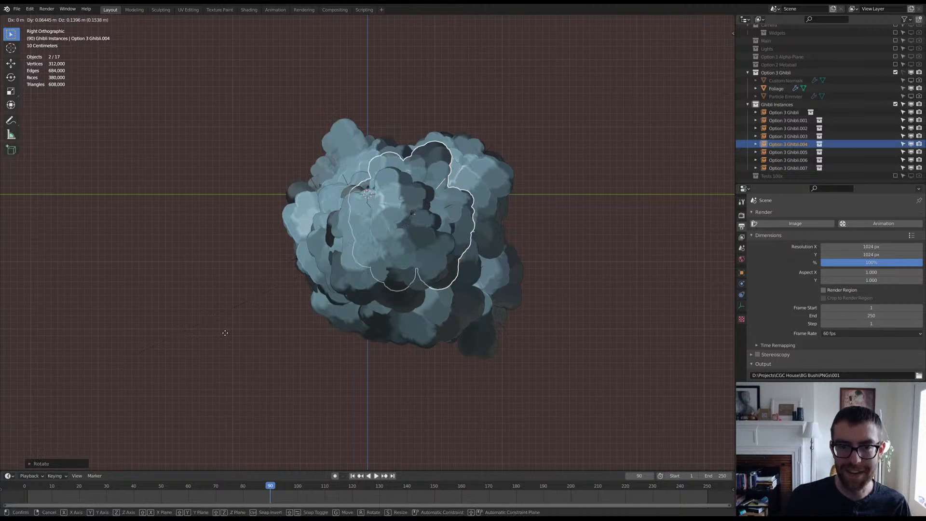
click(226, 336)
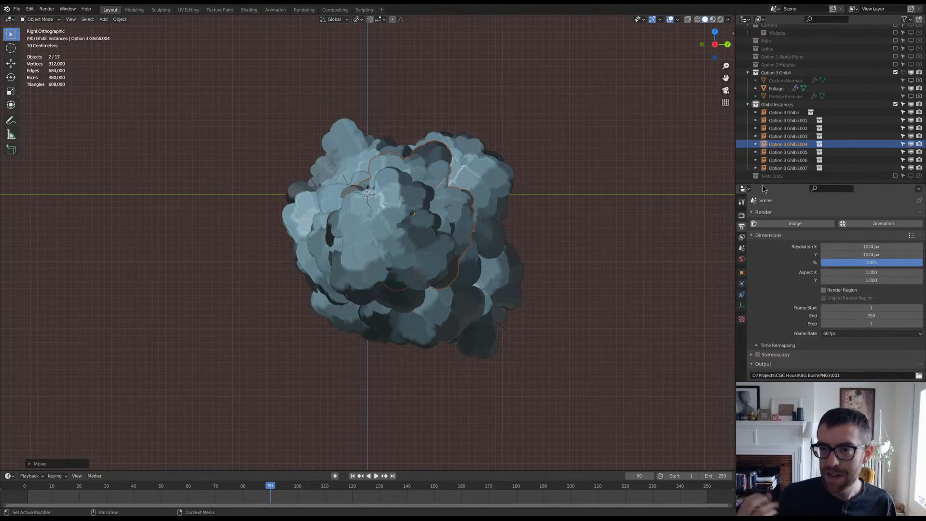
Step: Examine the arranged foliage cluster from several angles and distances
click(785, 224)
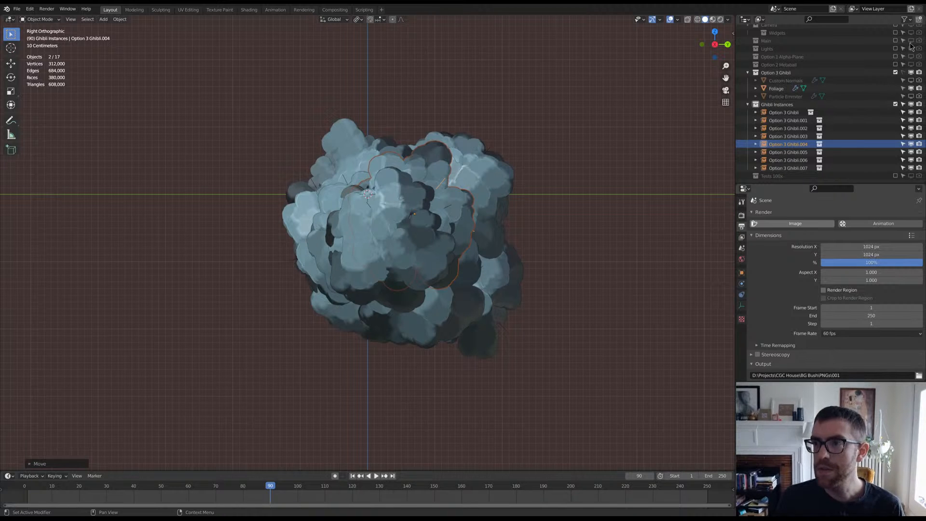
middle_drag(501, 173, 492, 255)
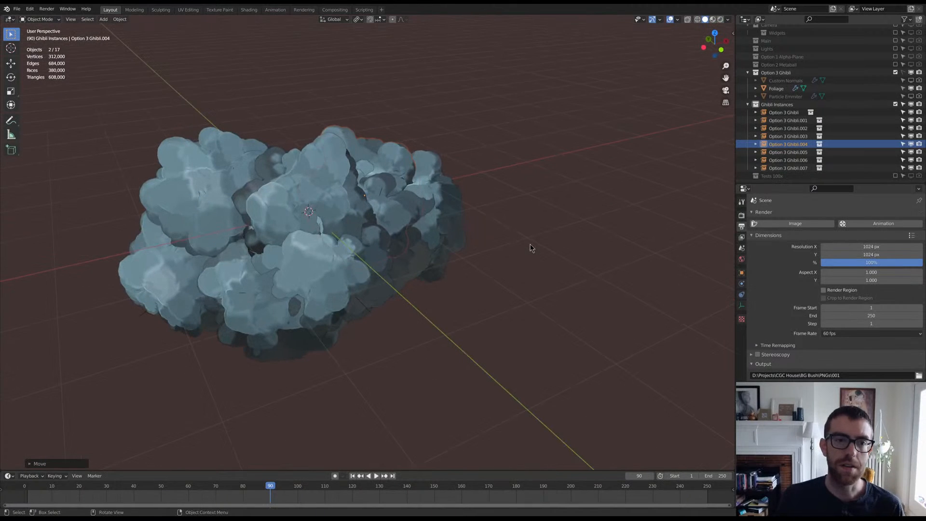
scroll(531, 248, down, 3)
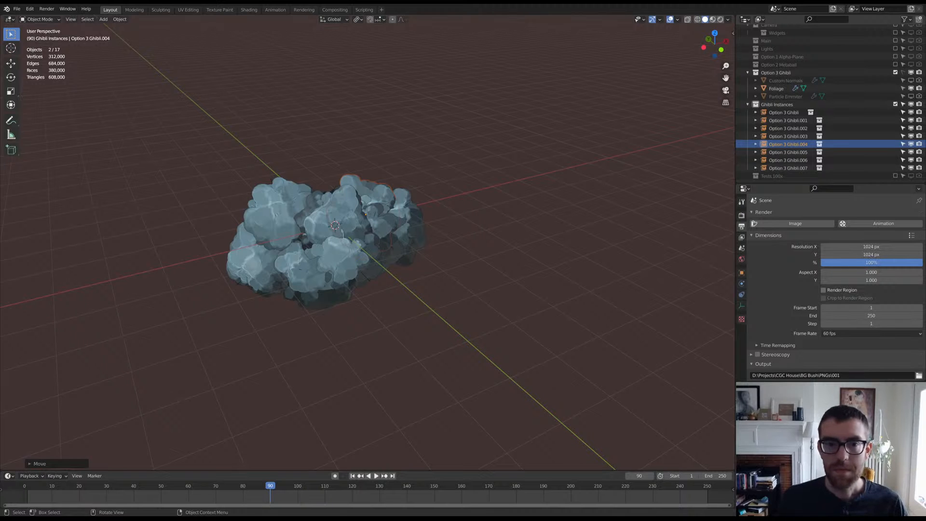
middle_drag(435, 236, 278, 237)
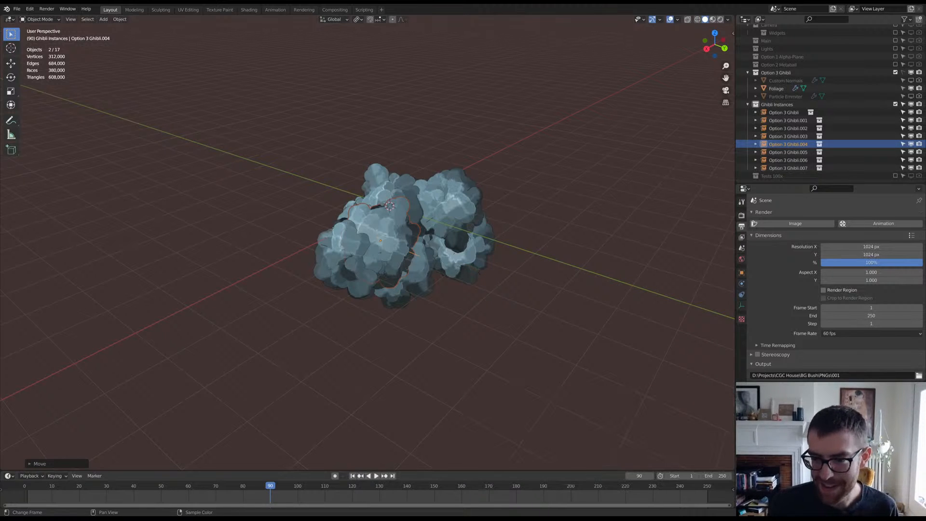
click(745, 386)
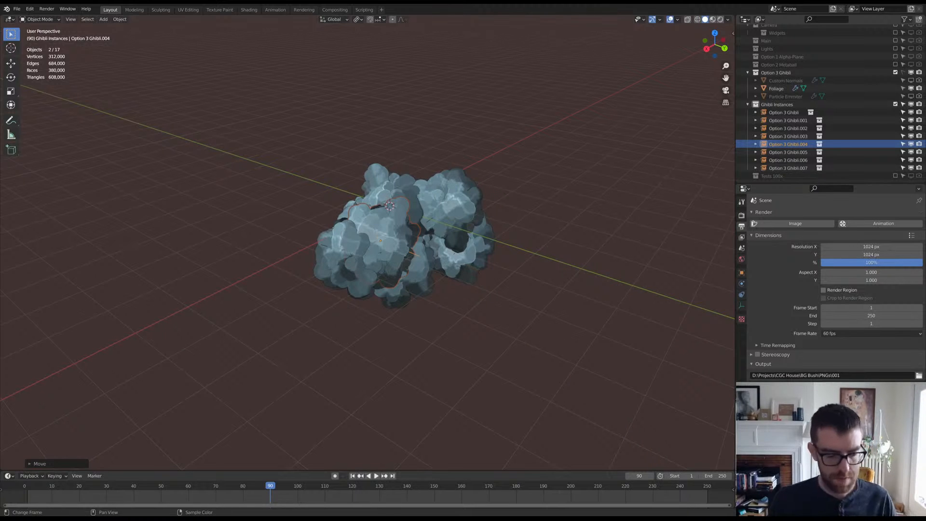
key(F3)
key(Return)
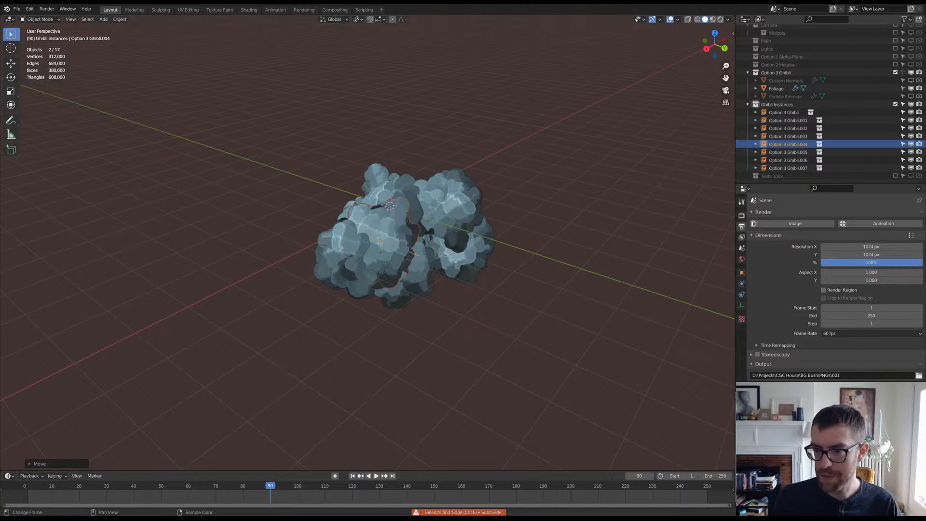
scroll(386, 237, up, 1)
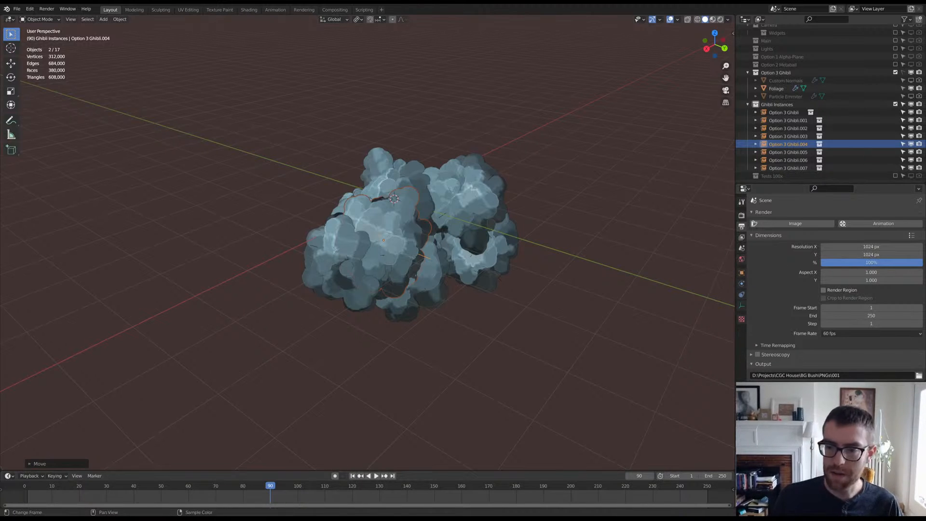
Step: Split the 3D viewport horizontally and turn the lower area into a Shader Editor
drag(734, 468, 705, 177)
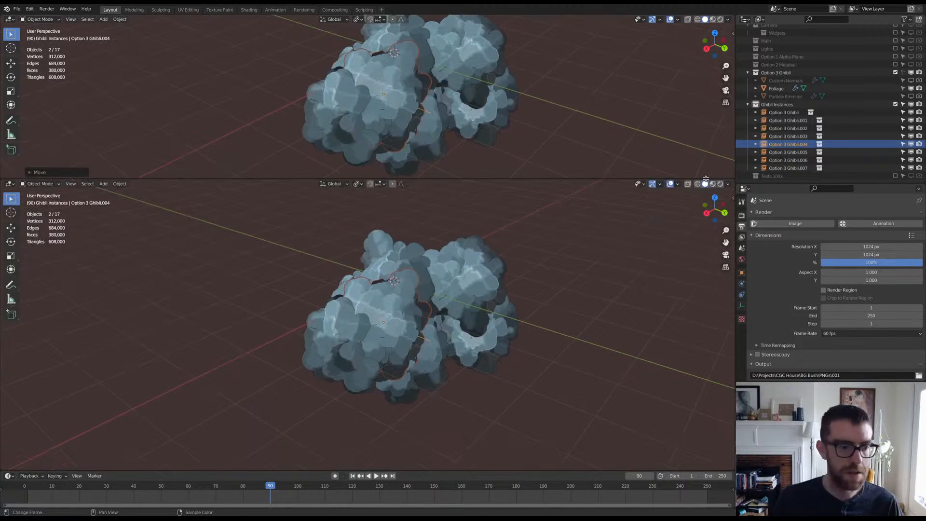
click(11, 183)
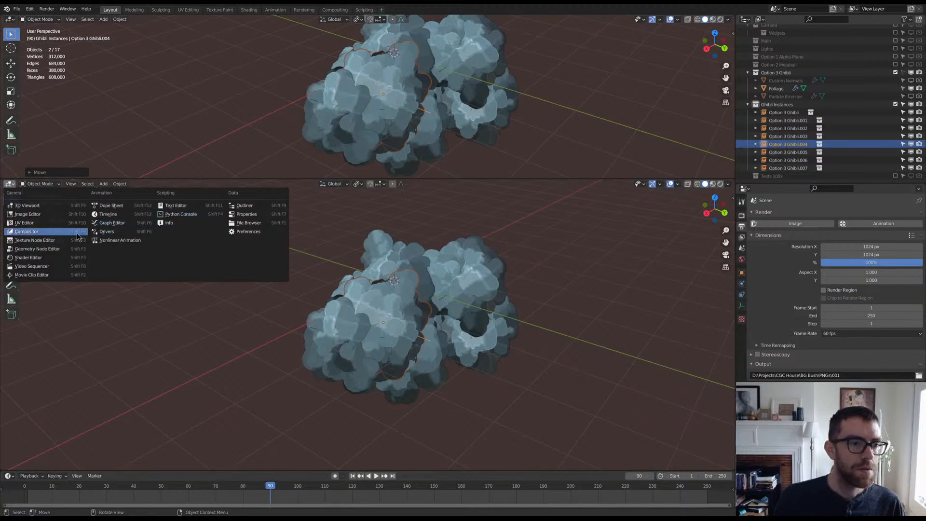
click(62, 257)
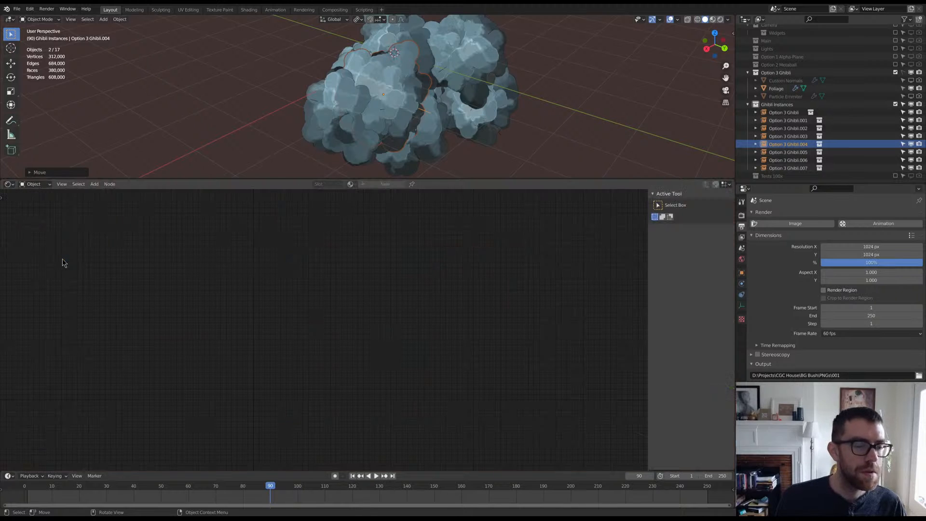
Step: Select the source Foliage object to load its Stylized Foliage nodes and switch the viewport to rendered shading
click(408, 87)
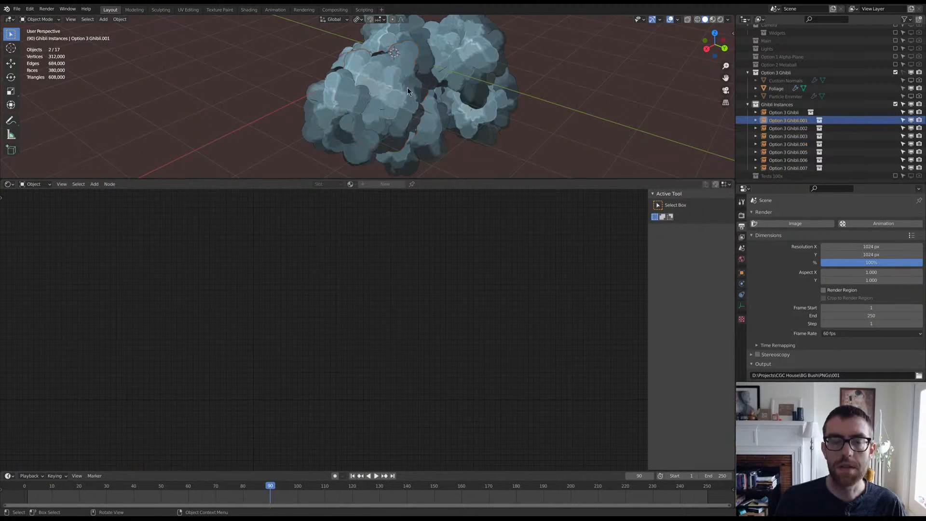
click(776, 88)
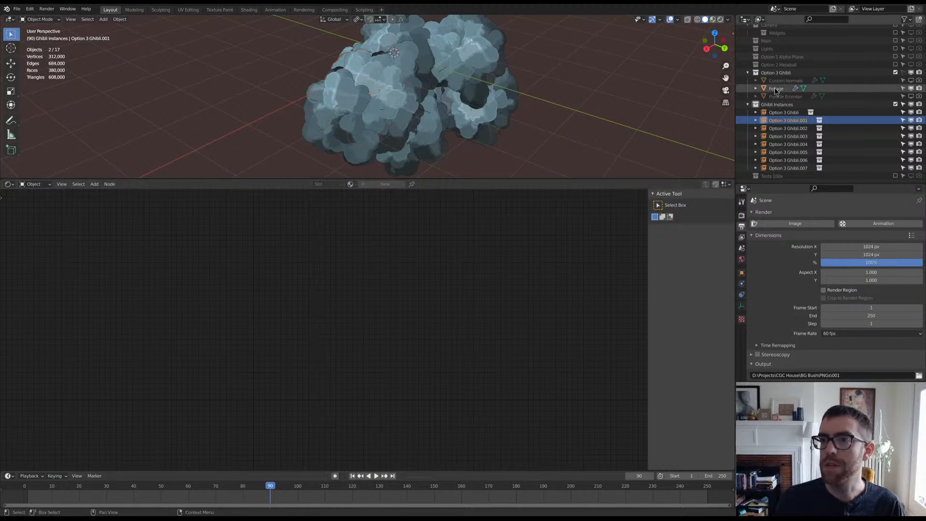
scroll(285, 309, up, 1)
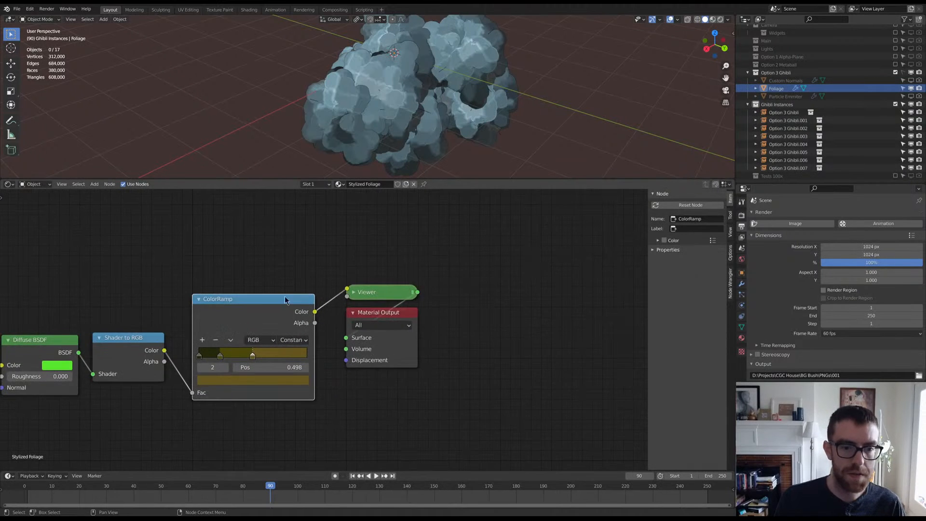
middle_drag(284, 296, 485, 271)
click(721, 20)
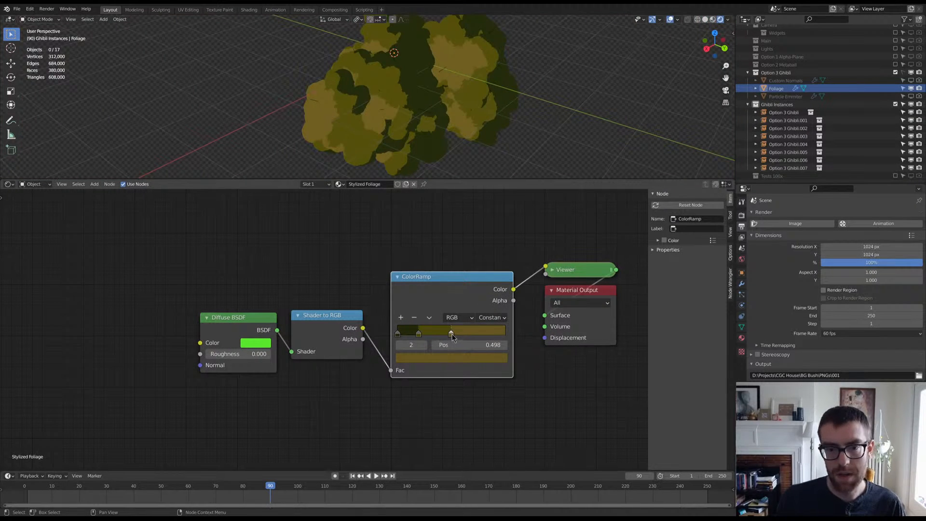
Step: Recolour the ColorRamp's last stop and middle stop with pink tones sampled using the eyedropper
click(487, 360)
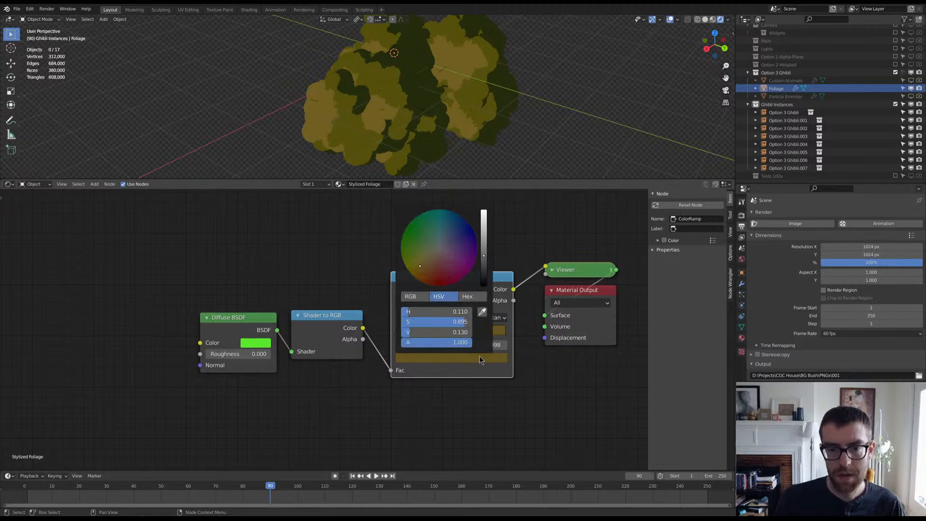
click(489, 307)
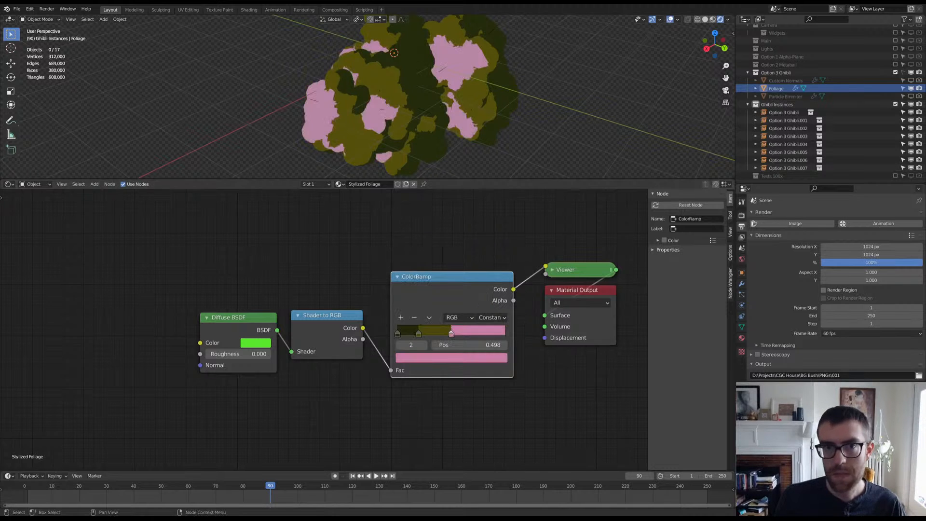
click(418, 333)
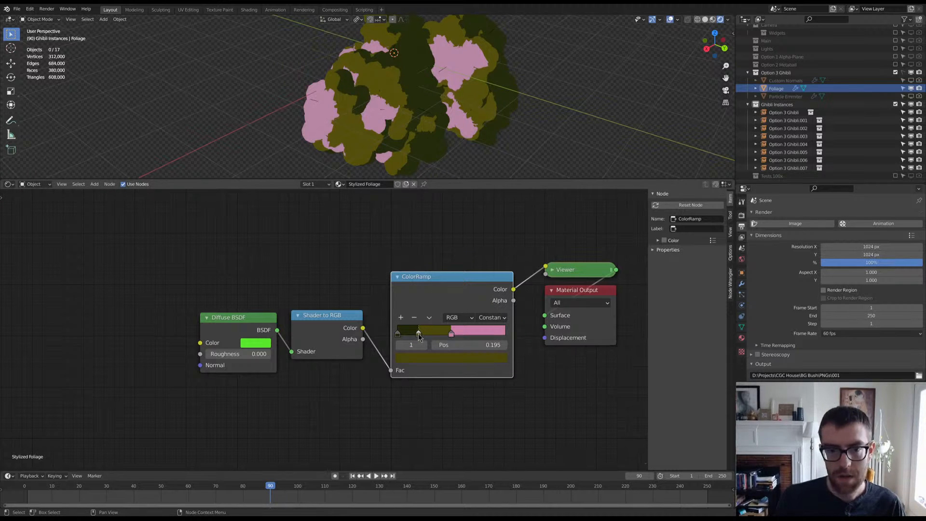
click(453, 360)
click(486, 310)
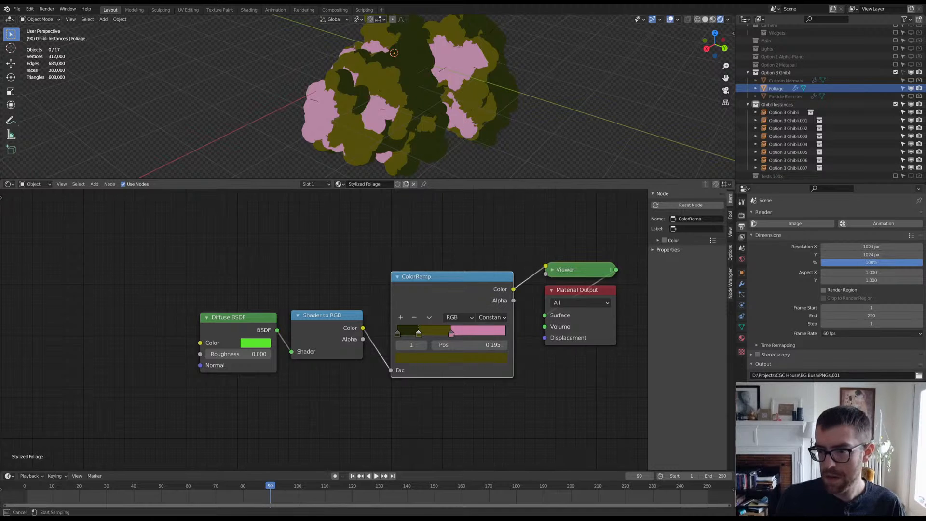
click(451, 360)
click(486, 311)
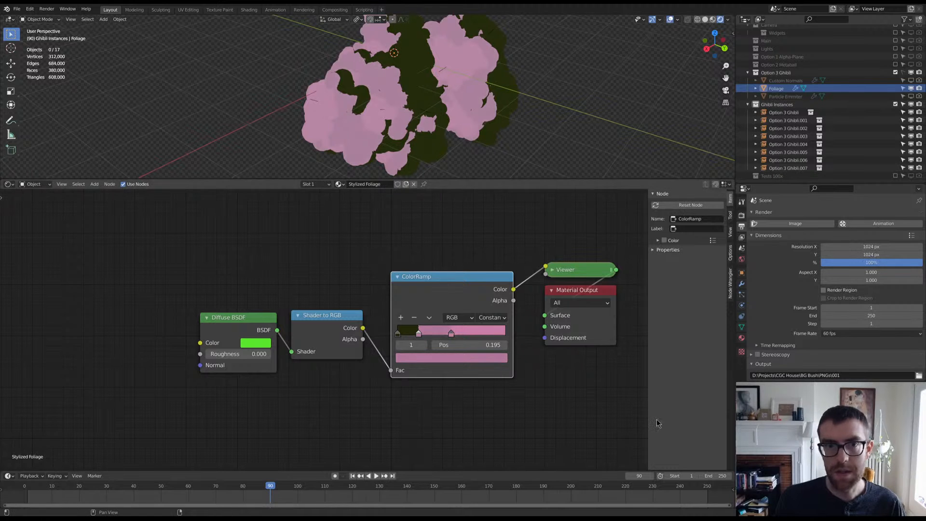
Step: Darken the ColorRamp's middle stop to a purplish pink with hue 0.891, saturation 0.643 and value 0.370
click(451, 358)
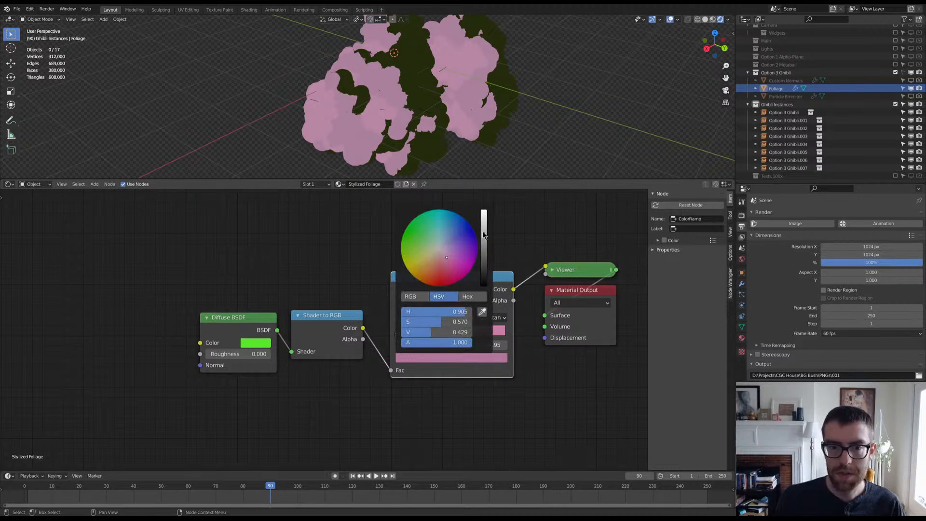
click(449, 259)
drag(449, 259, 449, 258)
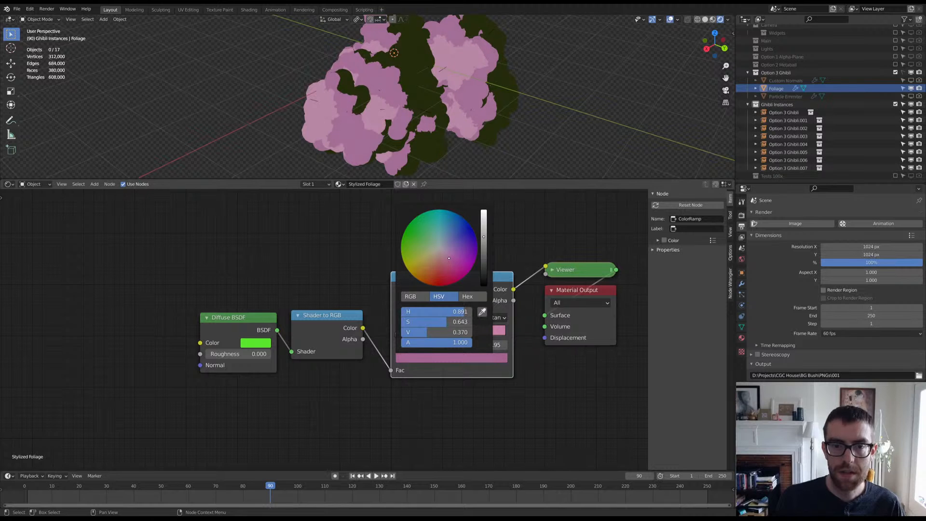
Step: Recolour the ColorRamp's first stop with a sampled muted reddish brown and check its colour values
click(398, 334)
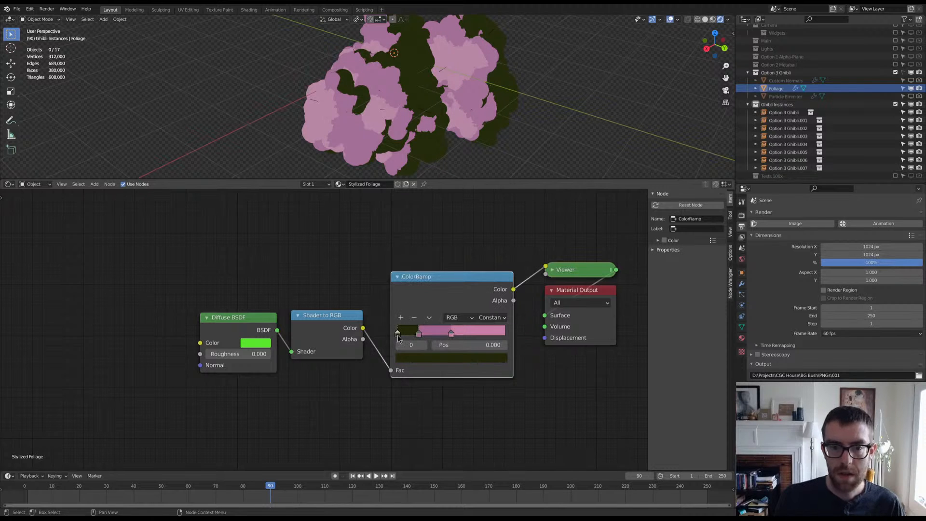
click(447, 358)
click(482, 312)
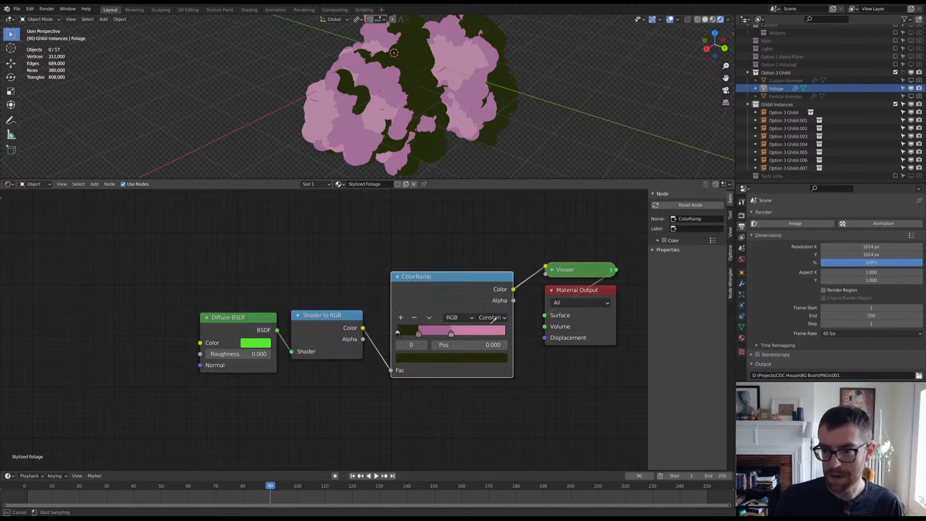
click(394, 52)
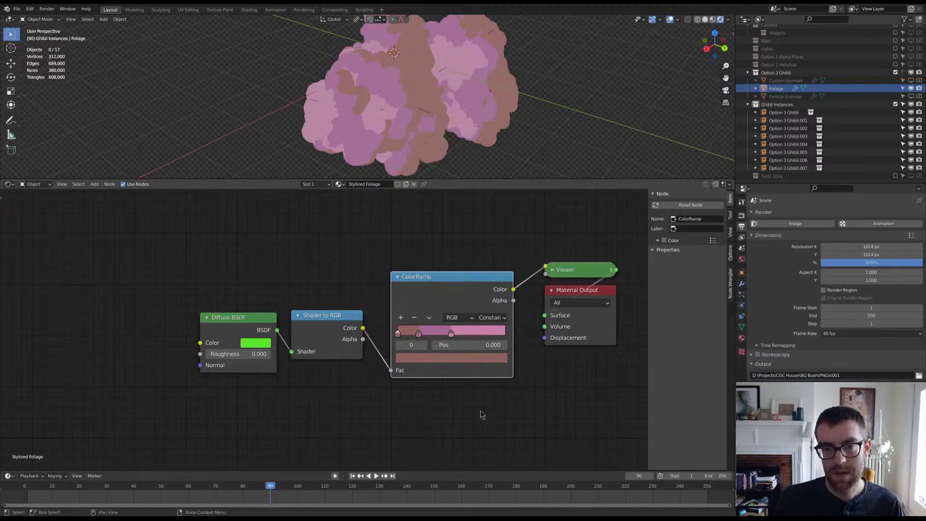
click(495, 359)
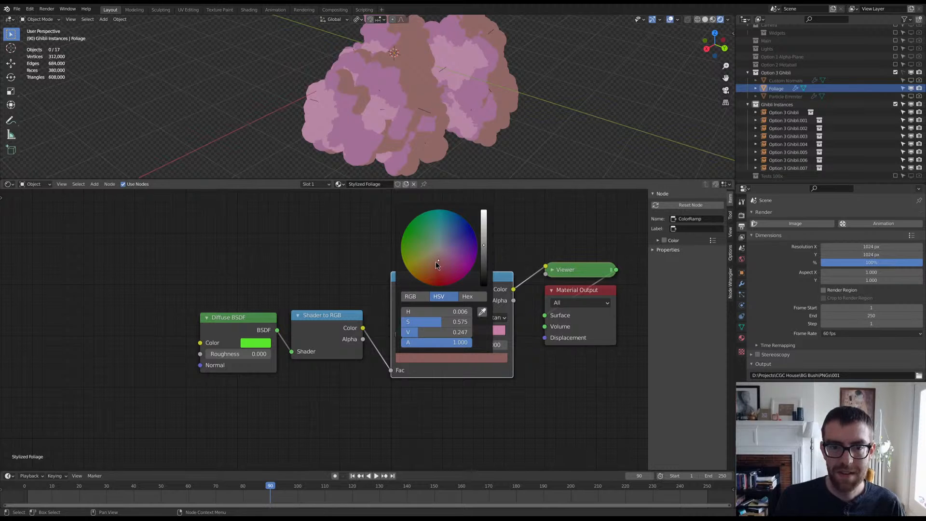
drag(441, 326, 441, 322)
Step: Examine the recoloured bush and compare it with the background bushes marked K in the reference painting
middle_drag(402, 146, 439, 125)
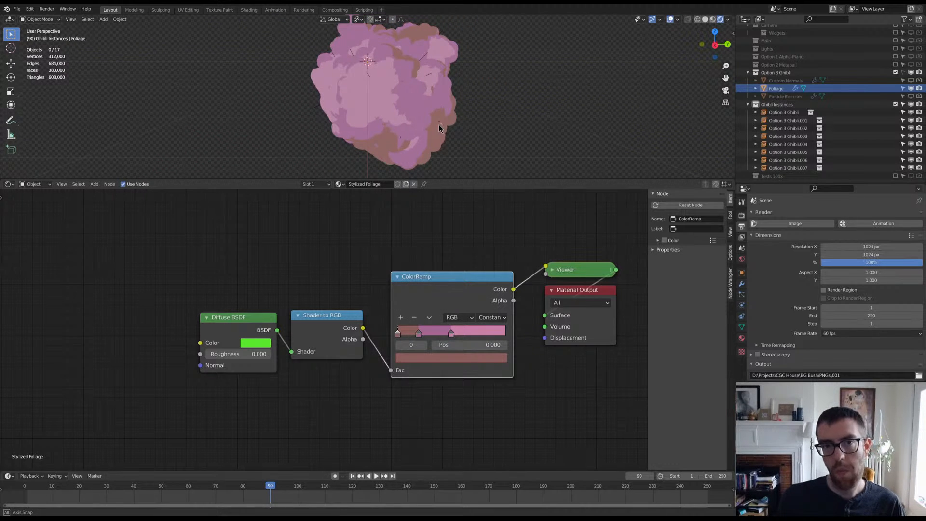
middle_drag(439, 128, 439, 121)
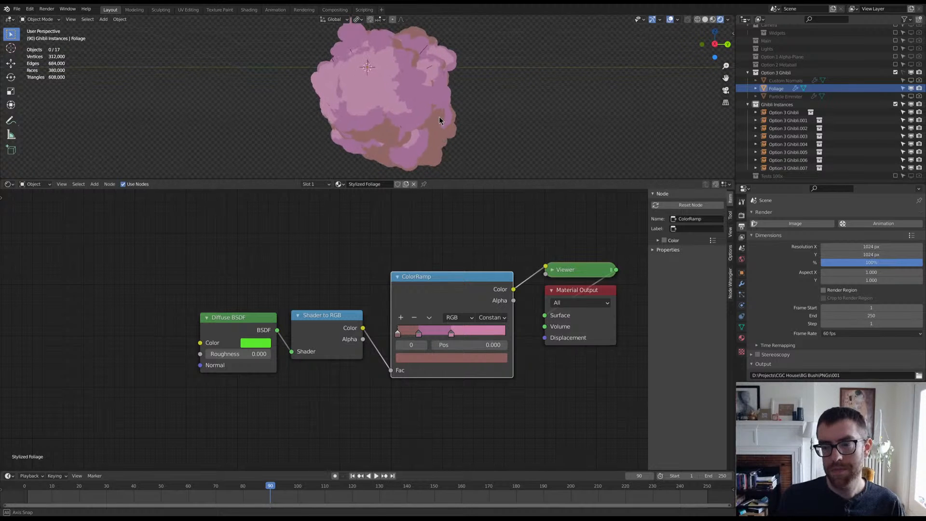
key(space)
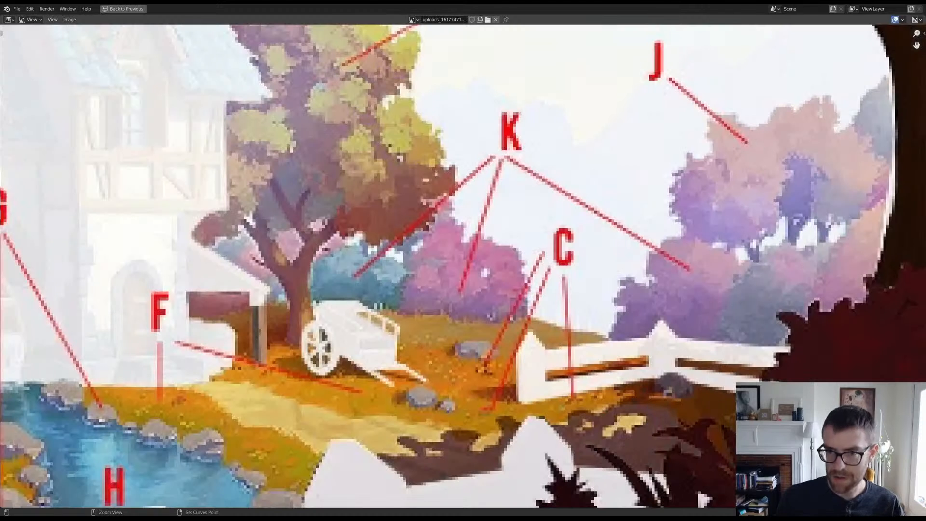
scroll(479, 261, up, 4)
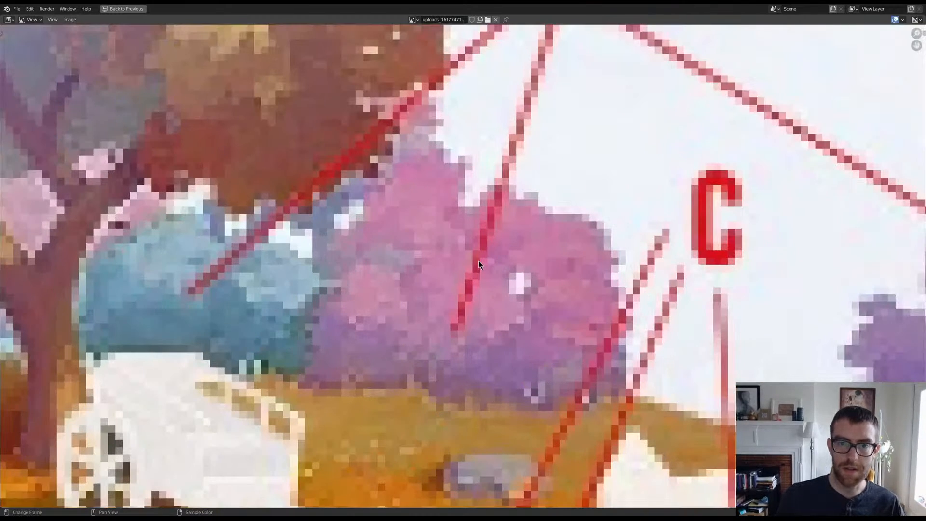
scroll(478, 260, down, 3)
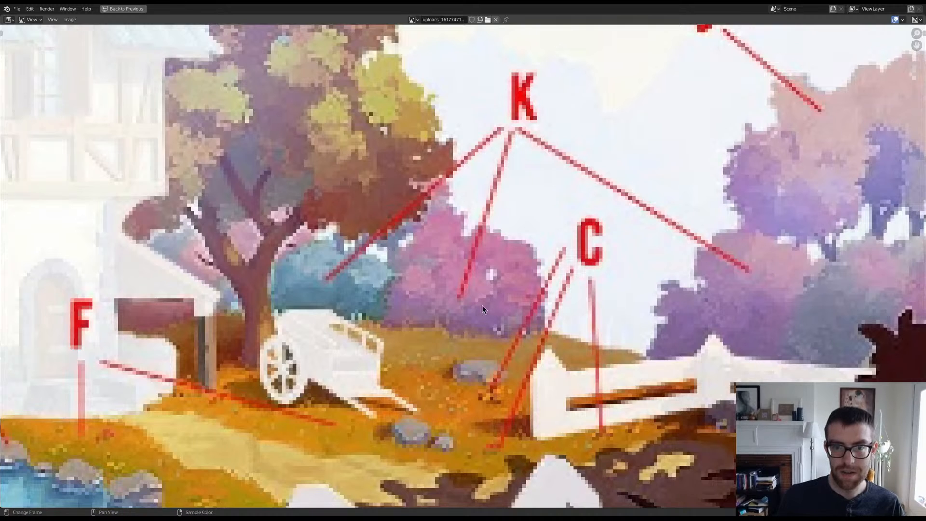
scroll(414, 283, down, 5)
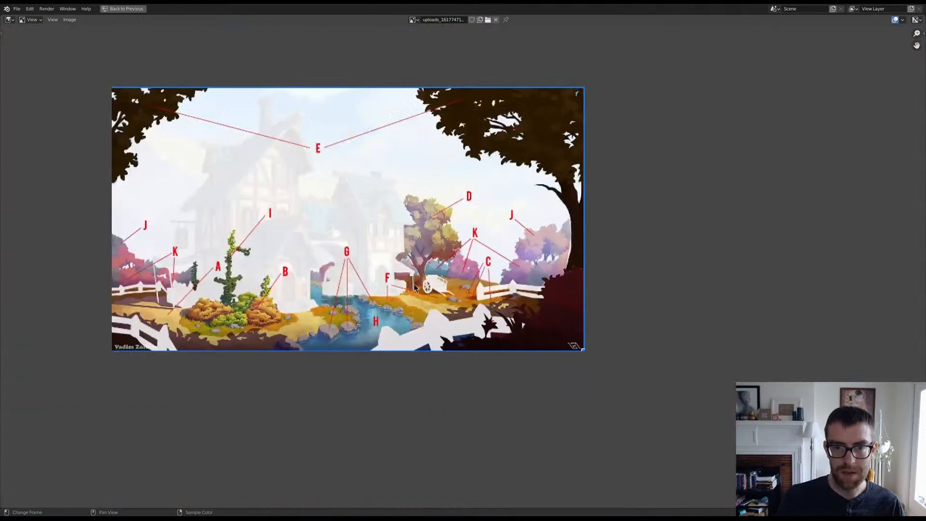
scroll(413, 284, up, 4)
scroll(418, 291, up, 1)
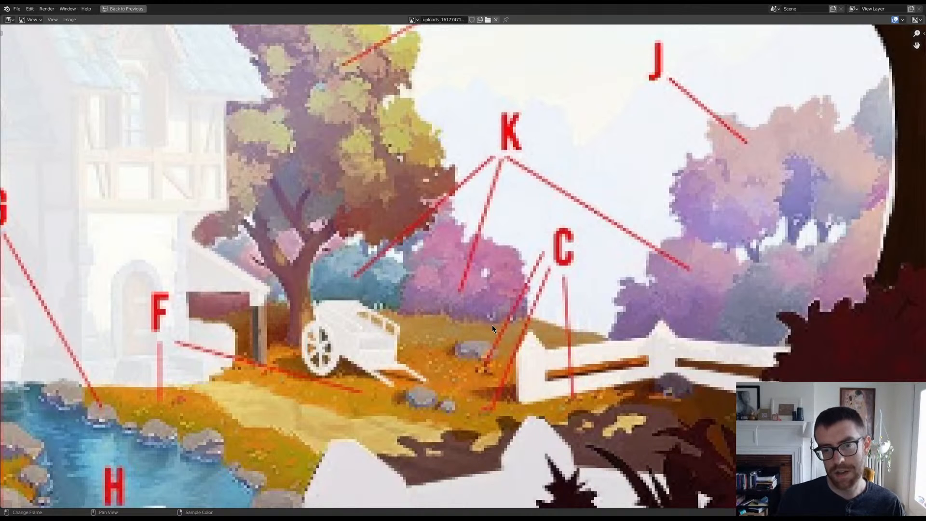
scroll(470, 320, down, 5)
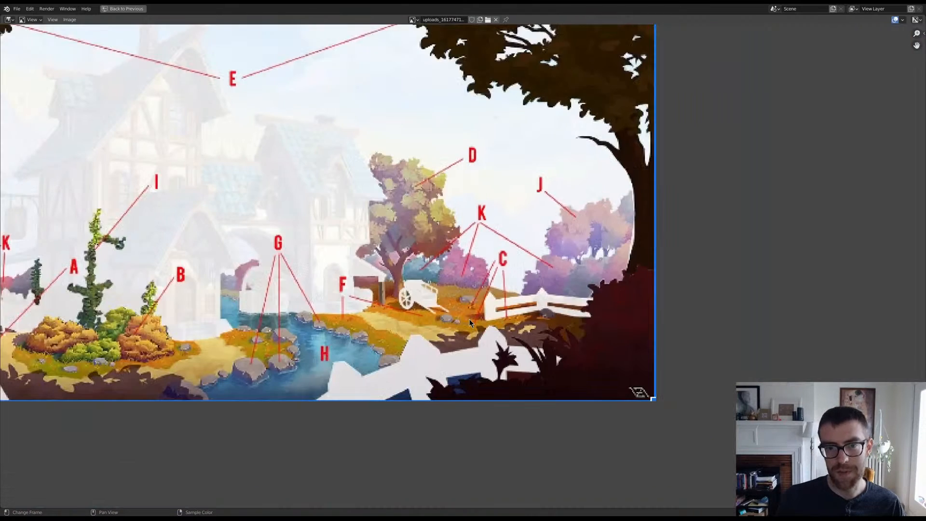
scroll(469, 319, up, 3)
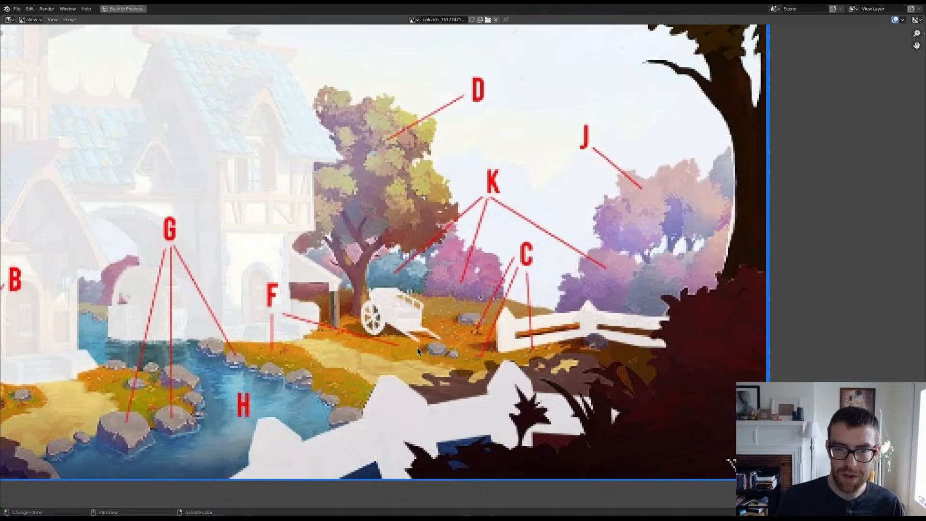
scroll(416, 347, down, 3)
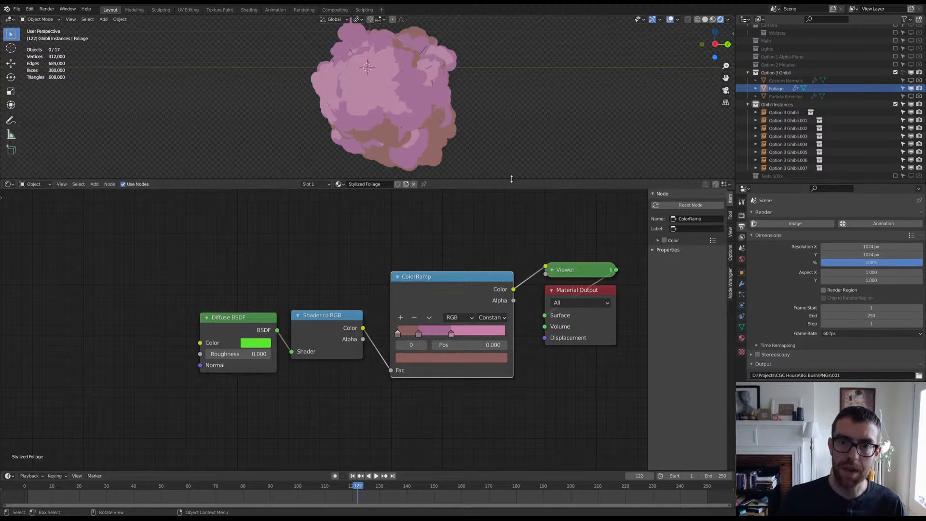
Step: Enlarge the 3D viewport and select all objects in the Ghibli Instances collection
drag(511, 180, 530, 274)
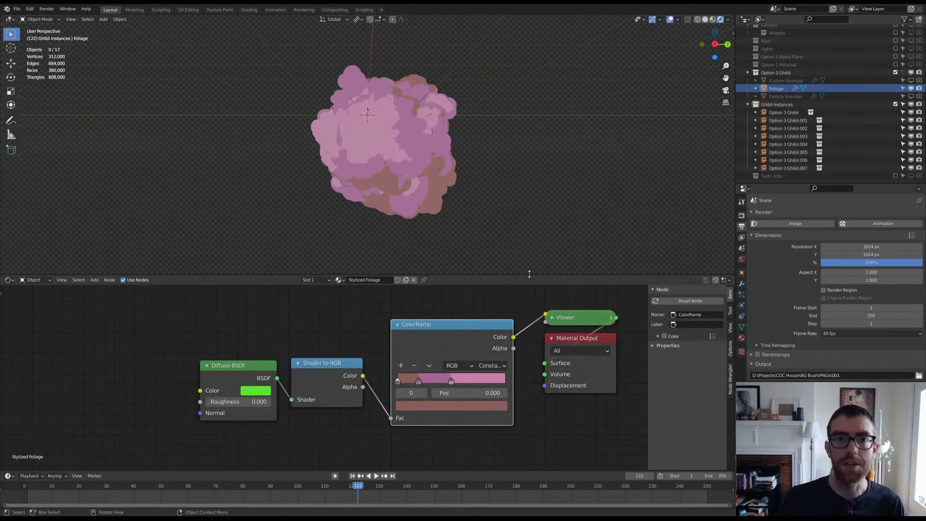
click(801, 225)
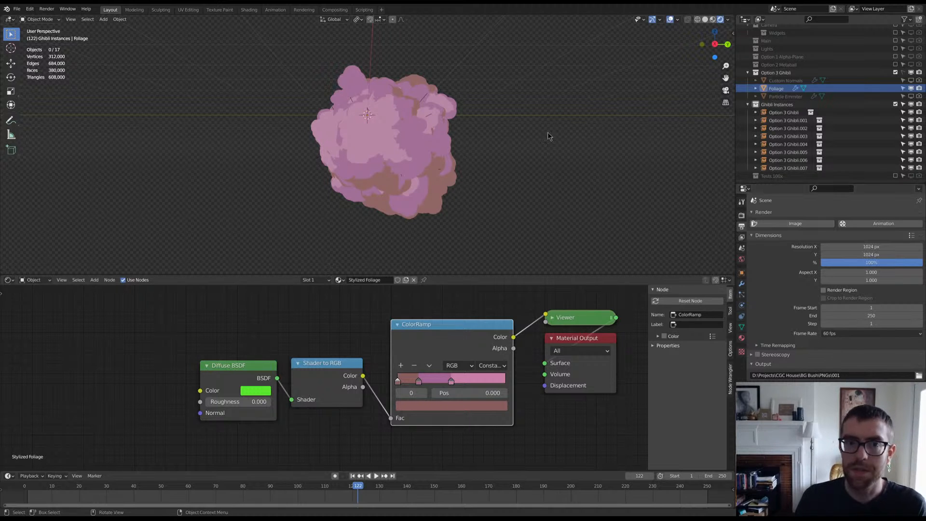
middle_drag(548, 139, 504, 174)
right_click(769, 109)
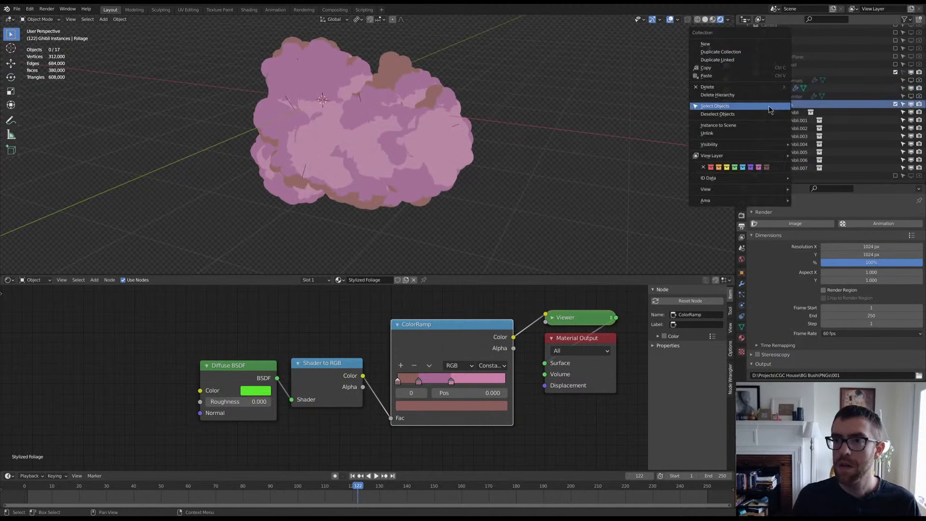
click(742, 113)
Step: Try to stretch all selected foliage instances along the global X axis
mouse_move(519, 153)
middle_down()
mouse_move(481, 145)
mouse_move(506, 153)
middle_up()
scroll(487, 181, down, 5)
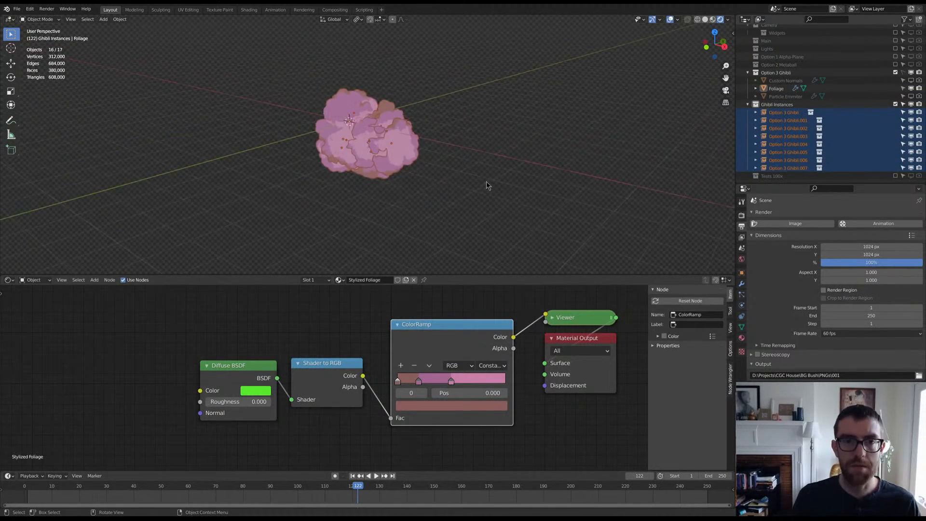
key(s)
key(x)
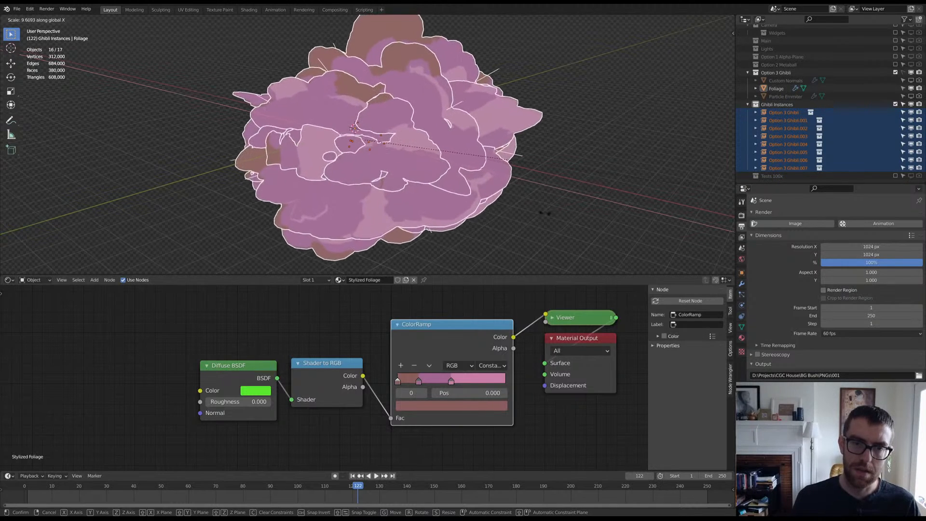
click(680, 219)
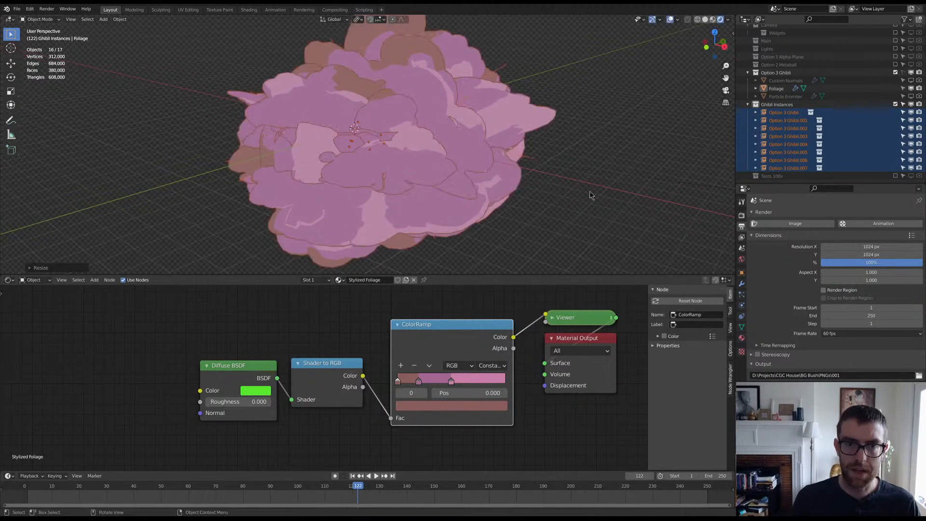
middle_drag(592, 196, 501, 194)
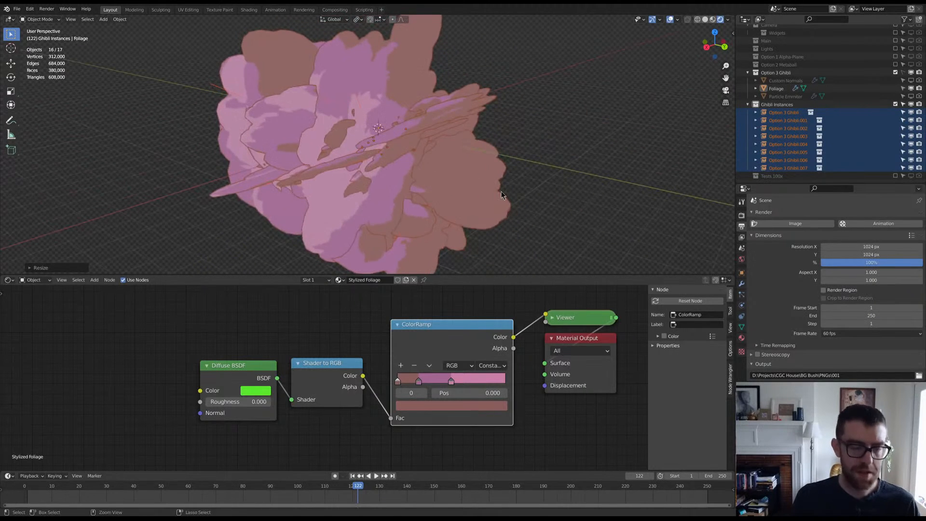
scroll(500, 195, down, 5)
Step: Try to stretch the selected foliage instances along their local X axes using the Local transform orientation
click(336, 19)
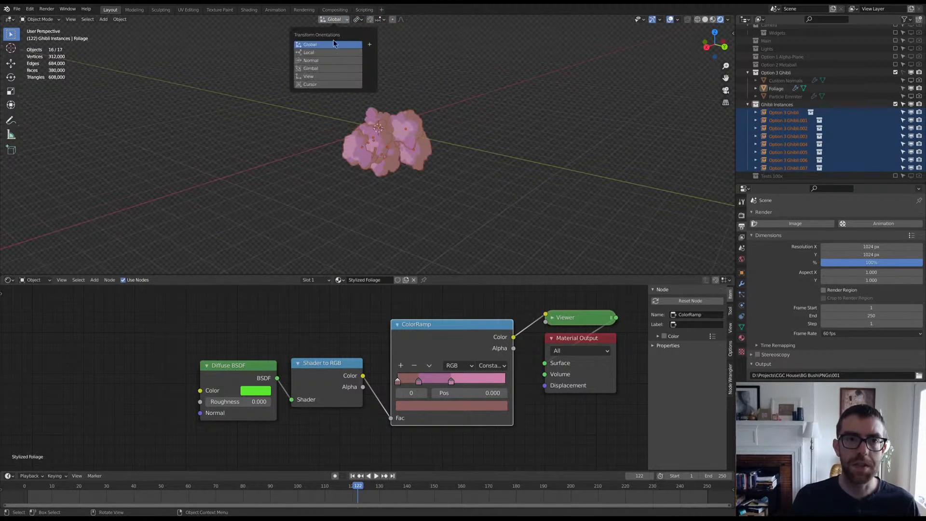
click(330, 56)
key(s)
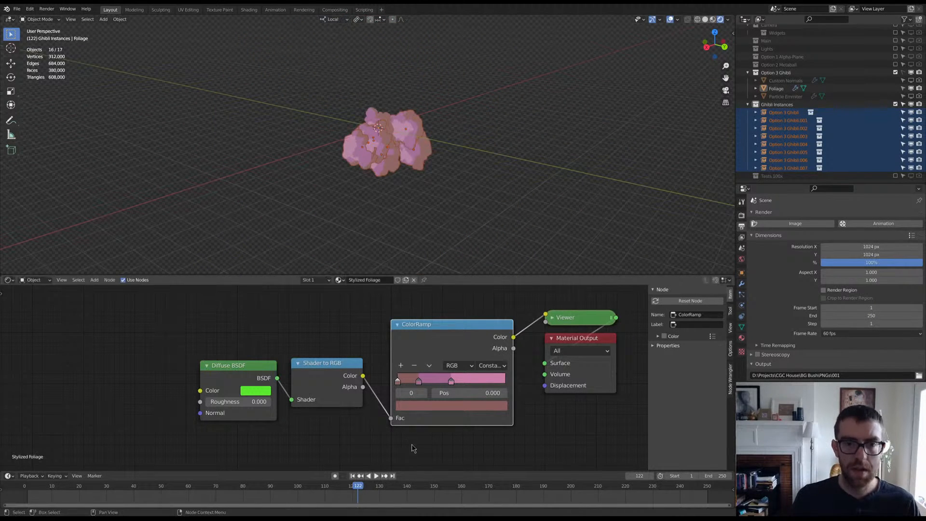
key(Escape)
key(s)
key(x)
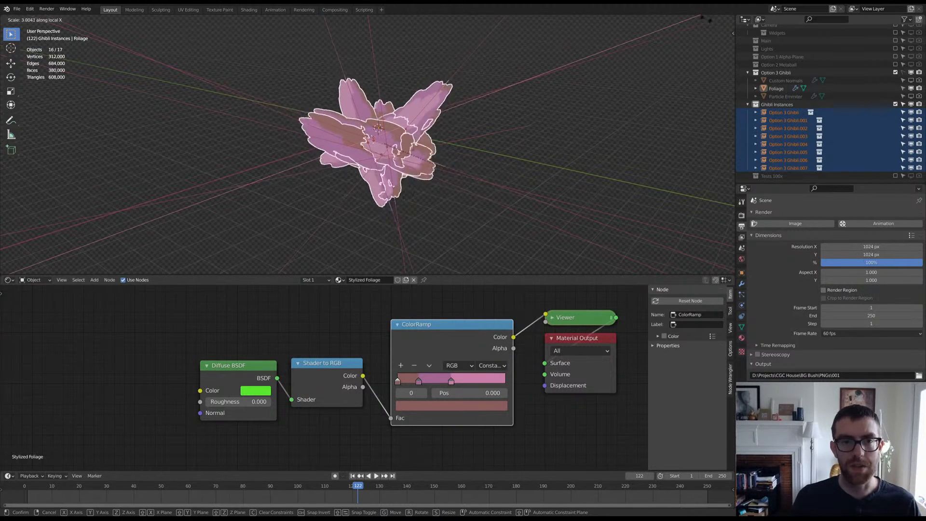
key(Escape)
Step: Restore the Global transform orientation and try scaling the foliage instances along the global X axis
click(333, 19)
click(316, 45)
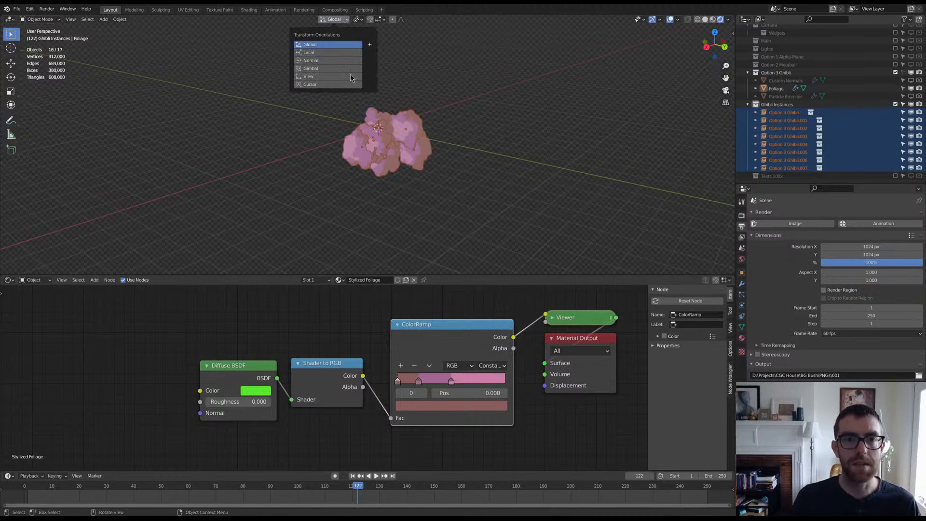
key(s)
key(x)
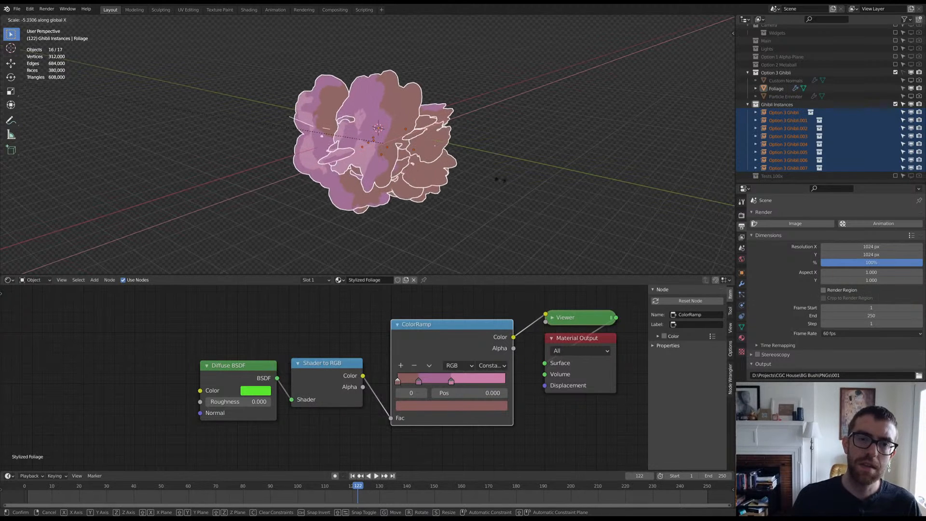
right_click(530, 227)
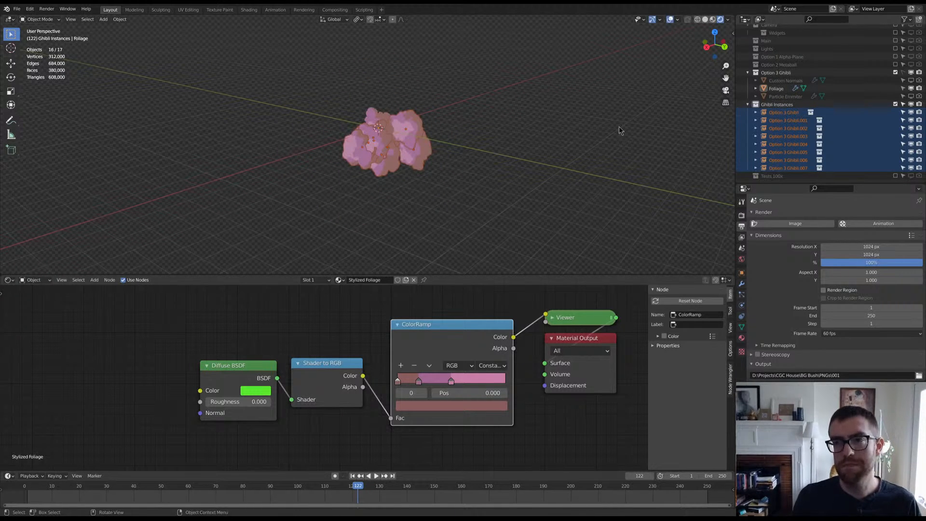
Step: Enable Only Locations for the pivot and try scaling the instances along global X around their individual origins
mouse_move(490, 162)
middle_down()
mouse_move(564, 165)
mouse_move(566, 150)
mouse_move(477, 161)
middle_up()
scroll(475, 162, up, 3)
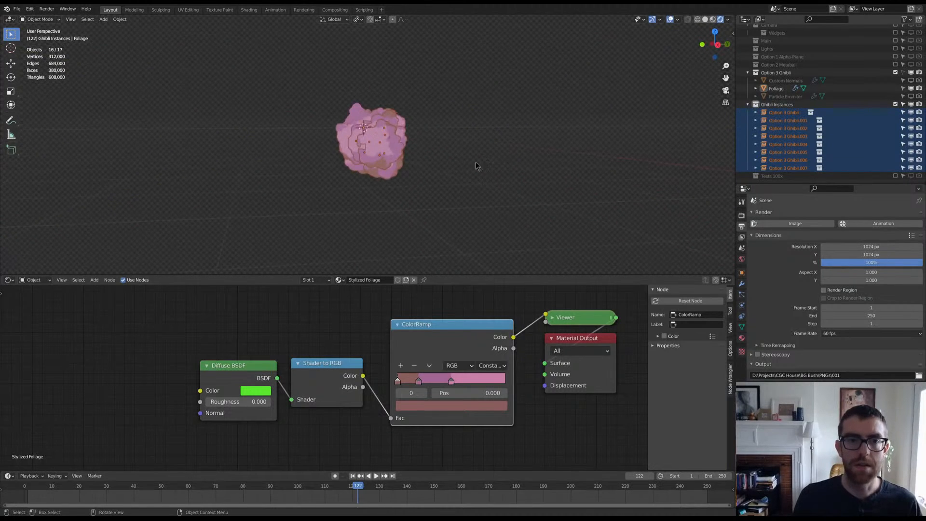
middle_drag(421, 173, 462, 178)
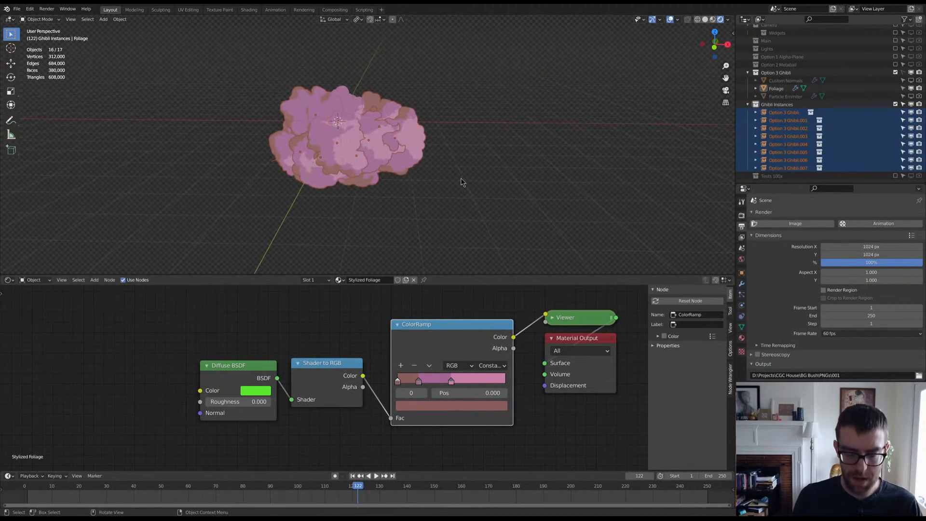
scroll(470, 177, up, 1)
key(period)
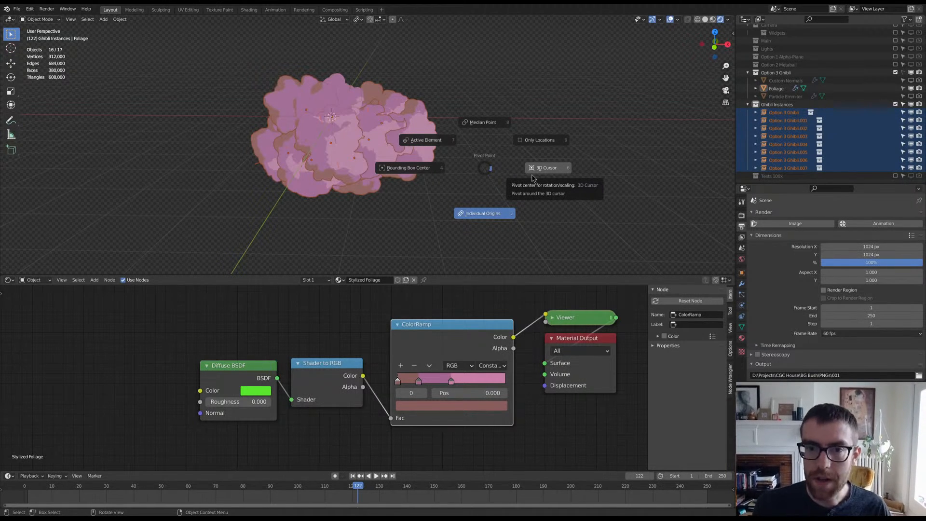
click(538, 143)
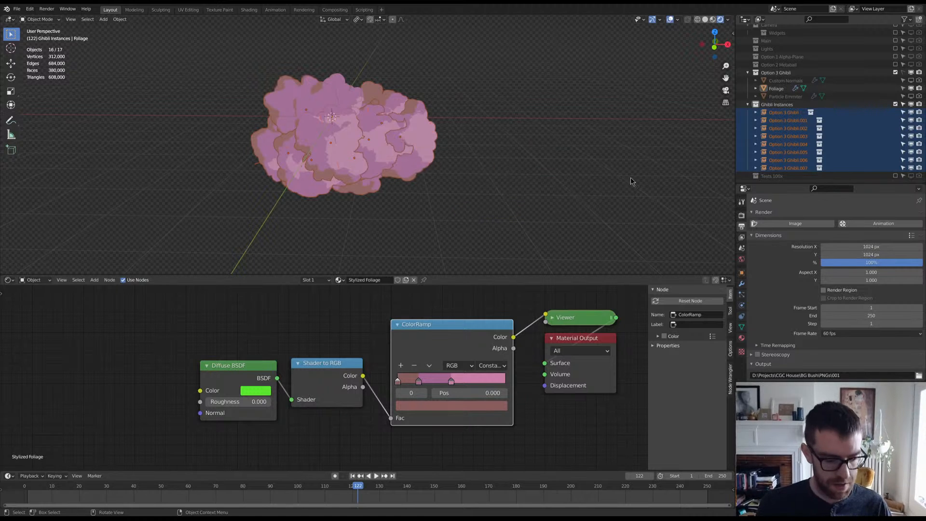
key(s)
key(x)
click(351, 177)
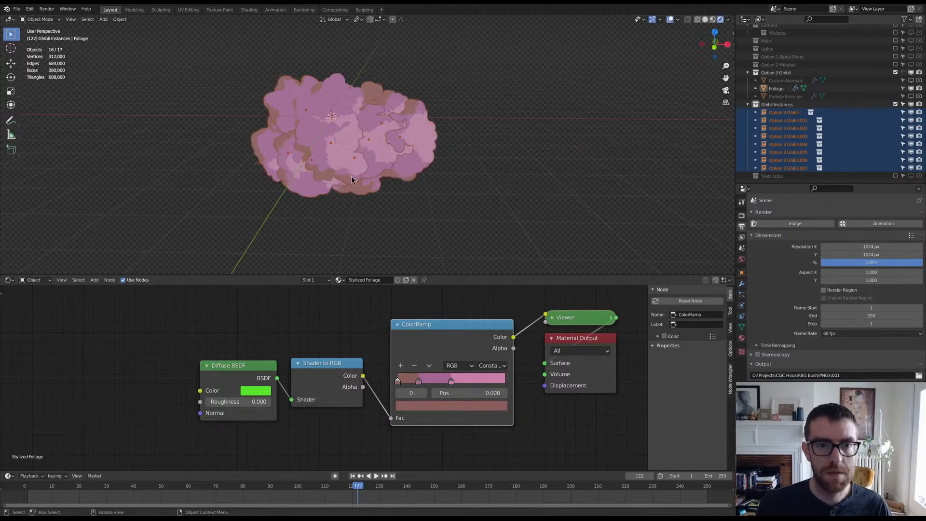
Step: Turn off Only Locations and try scaling the instances along the global X axis
key(period)
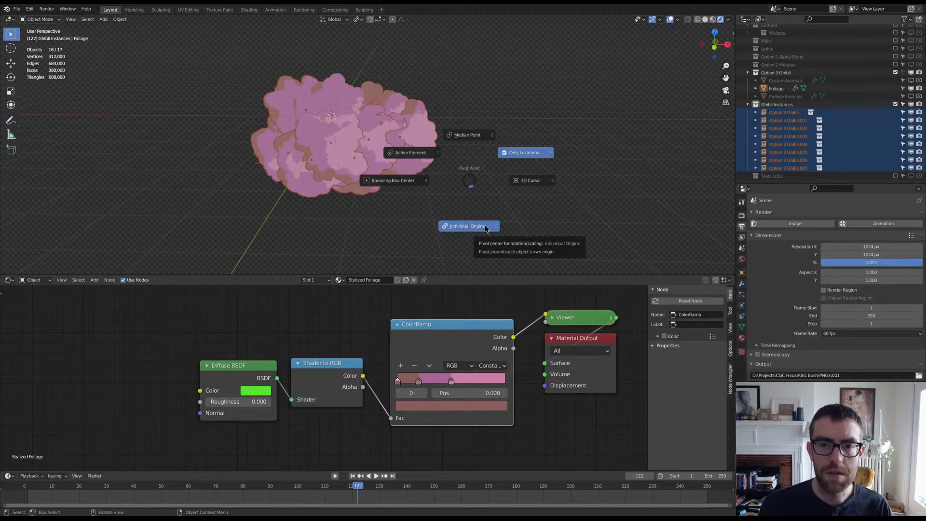
click(514, 153)
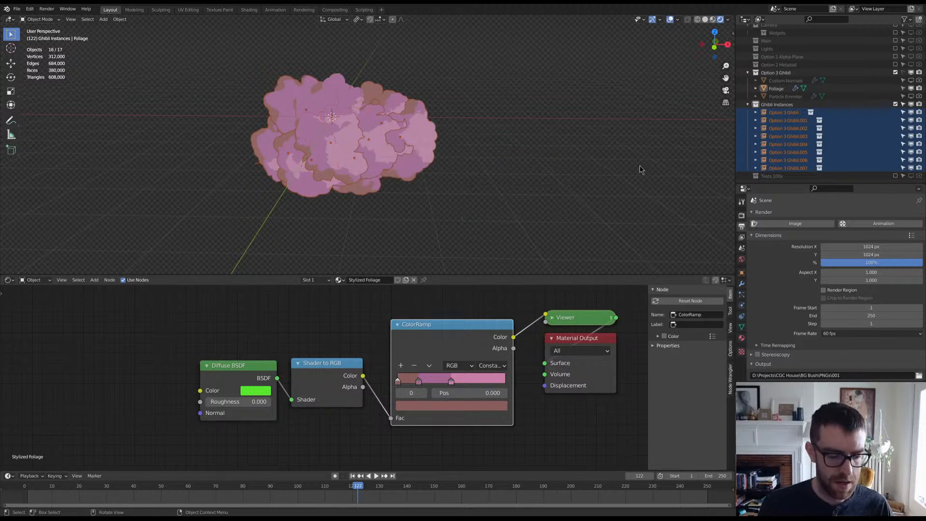
key(s)
key(x)
right_click(522, 177)
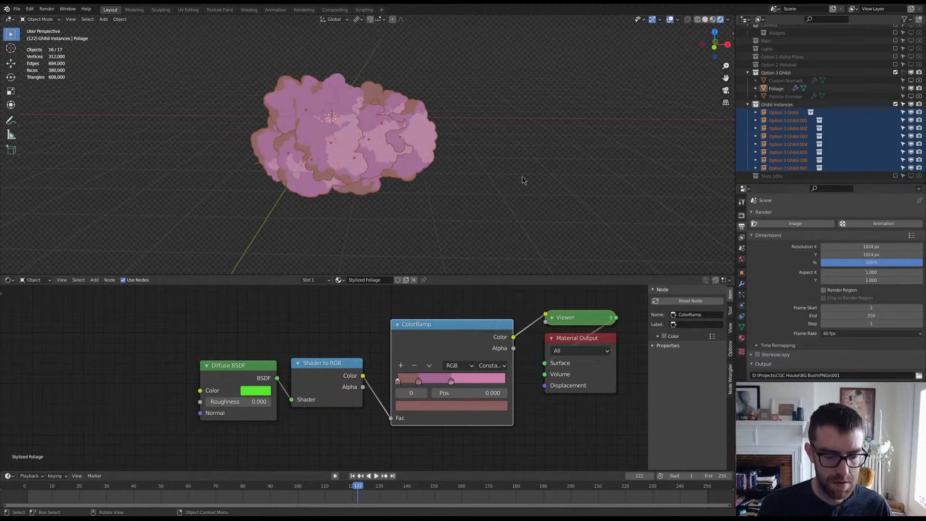
Step: Enable Only Locations with the 3D Cursor as pivot and scale the instances' positions along global X to pull them closer together
key(period)
key(period)
click(531, 210)
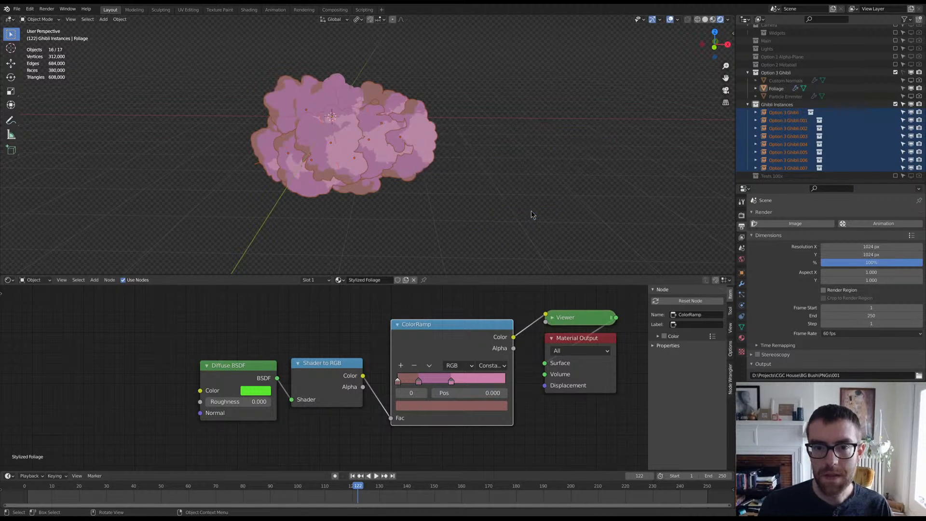
key(period)
click(593, 170)
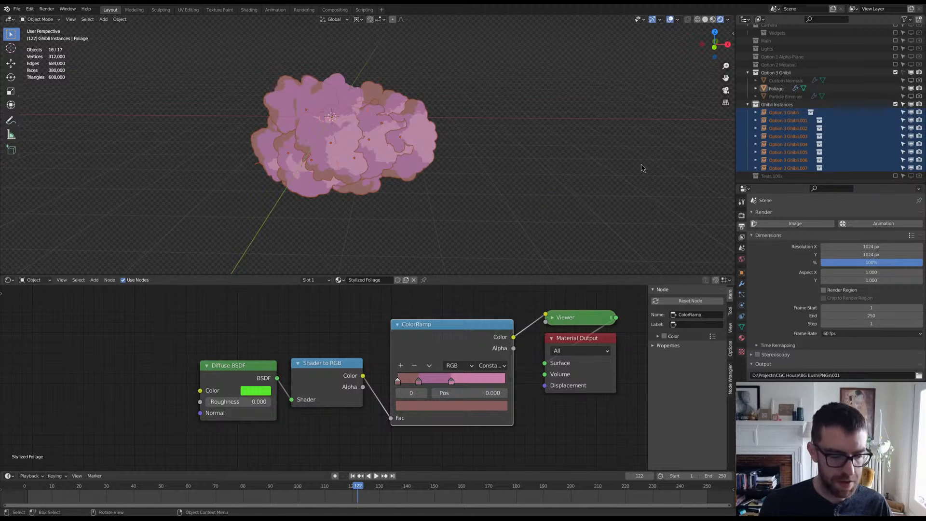
key(s)
key(x)
click(422, 167)
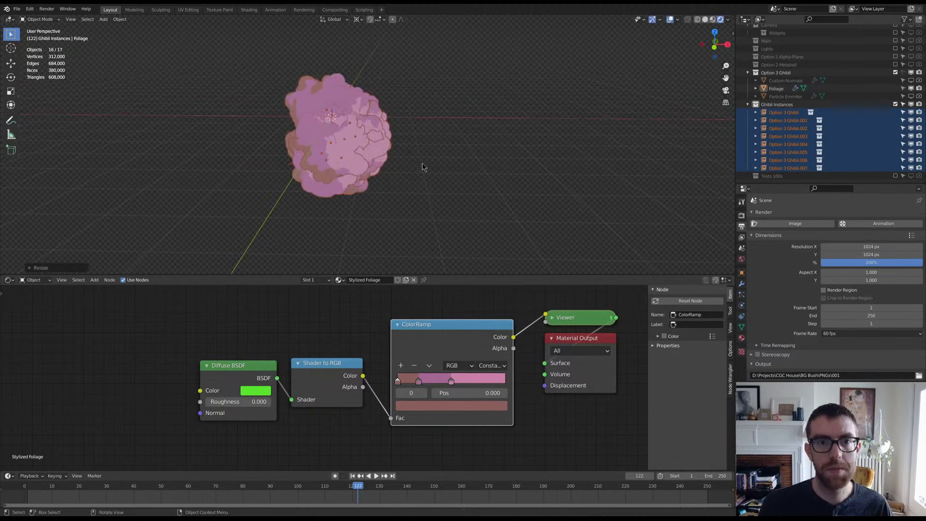
Step: Try moving the instance Option 3 Ghibli.004 out of the compacted bush
key(KP_6)
key(KP_6)
key(KP_6)
key(KP_6)
key(KP_6)
key(KP_6)
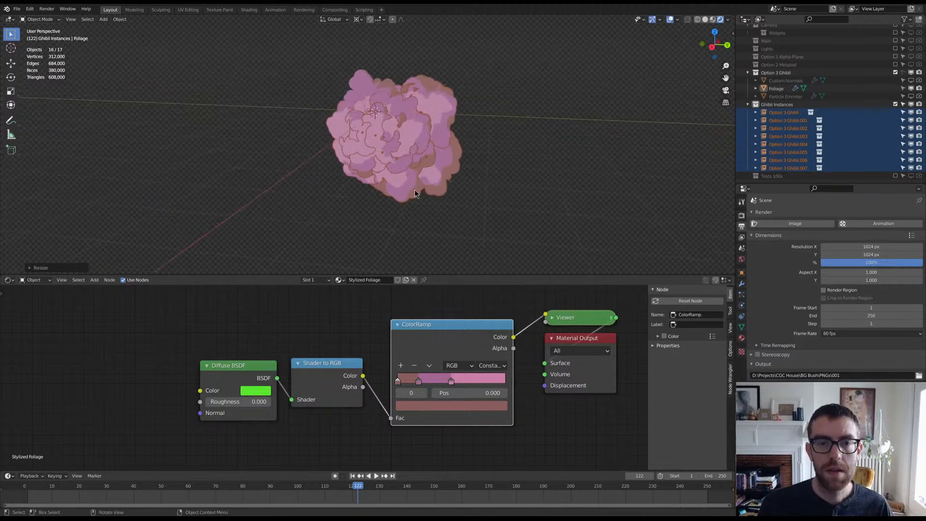
scroll(415, 192, up, 2)
click(418, 113)
click(418, 112)
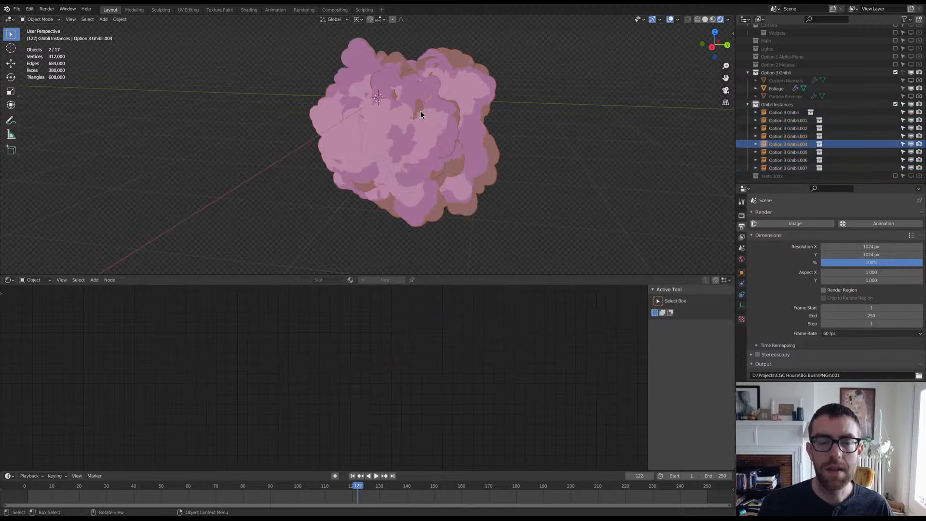
key(g)
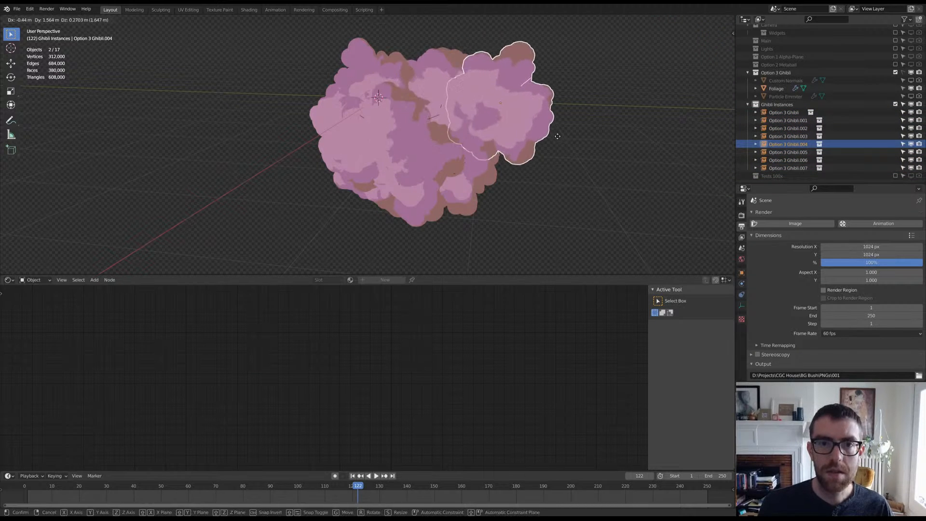
right_click(558, 139)
Step: Try moving the instance Option 3 Ghibli.005 away from the bush
click(402, 111)
key(g)
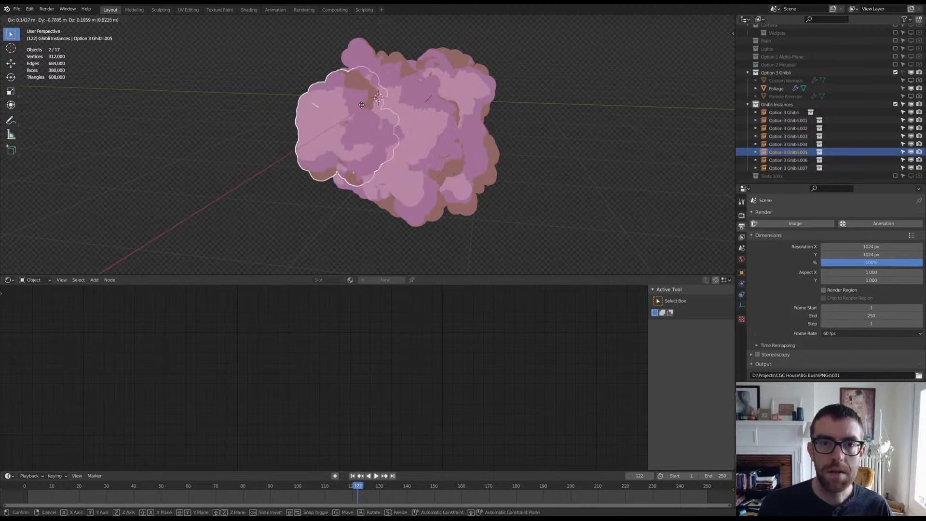
right_click(560, 140)
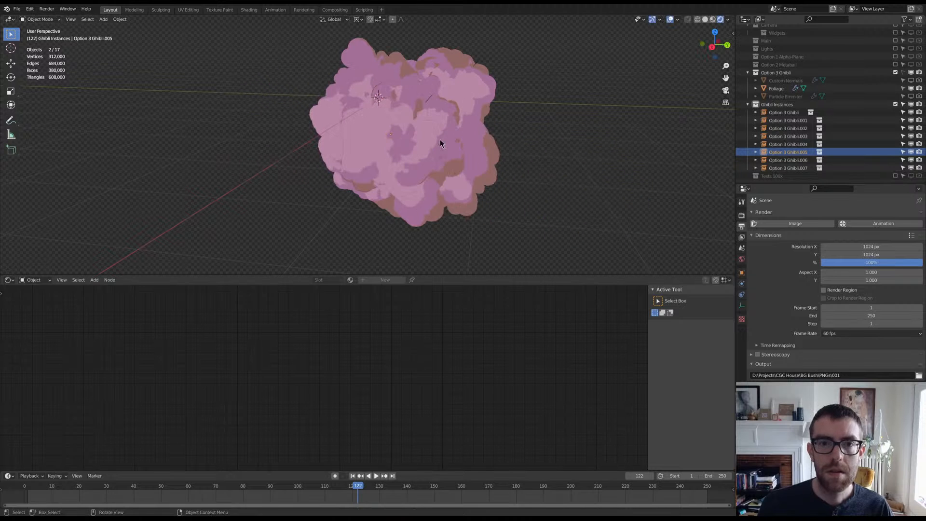
middle_drag(442, 141, 498, 147)
scroll(481, 153, down, 2)
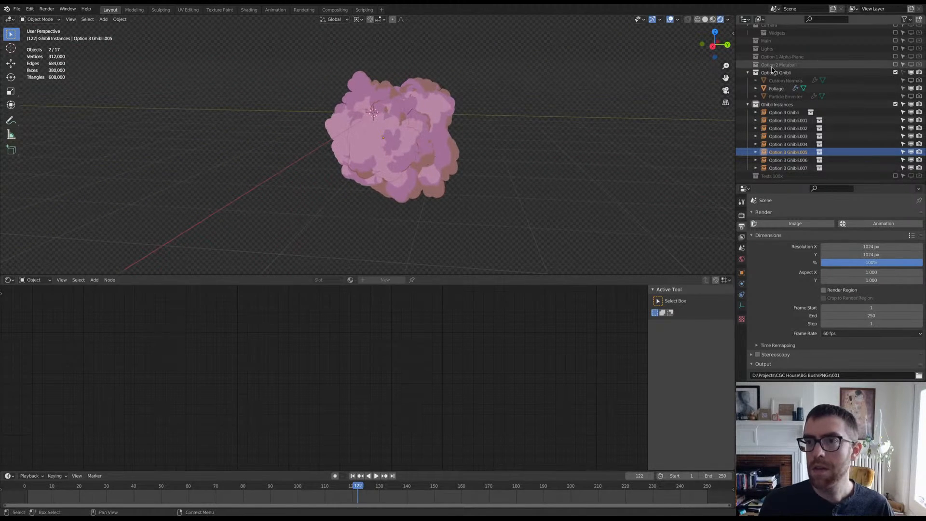
Step: Collapse the Option 3 Ghibli and Ghibli Instances collections, and enable the Lights collection with its Direct Sun light
click(748, 72)
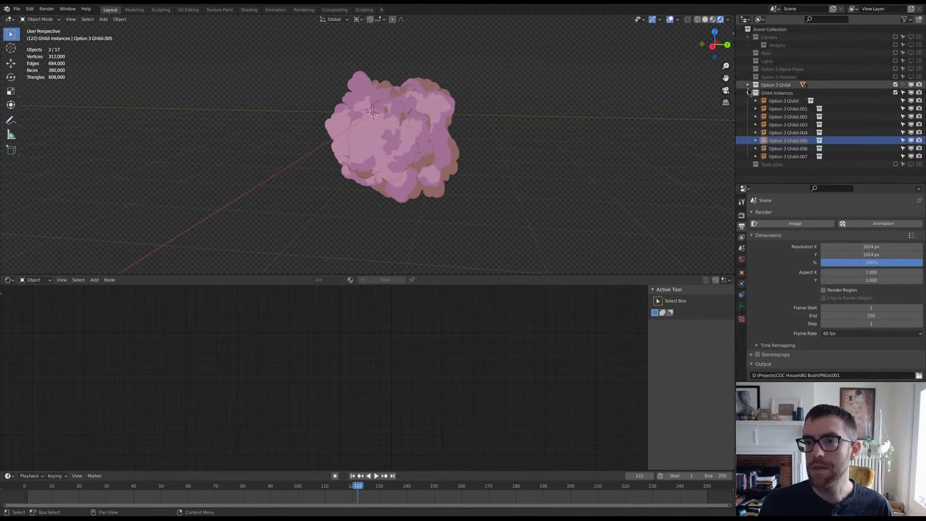
click(747, 92)
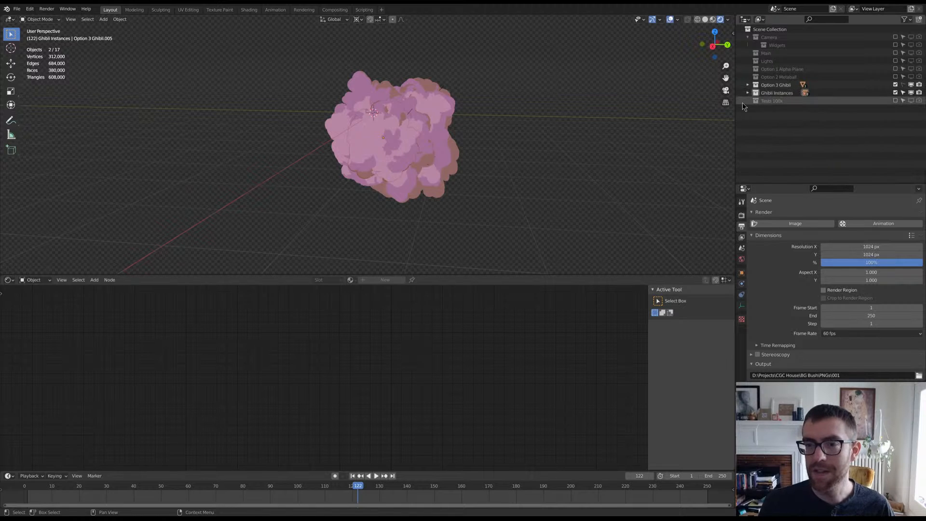
middle_drag(451, 127, 466, 129)
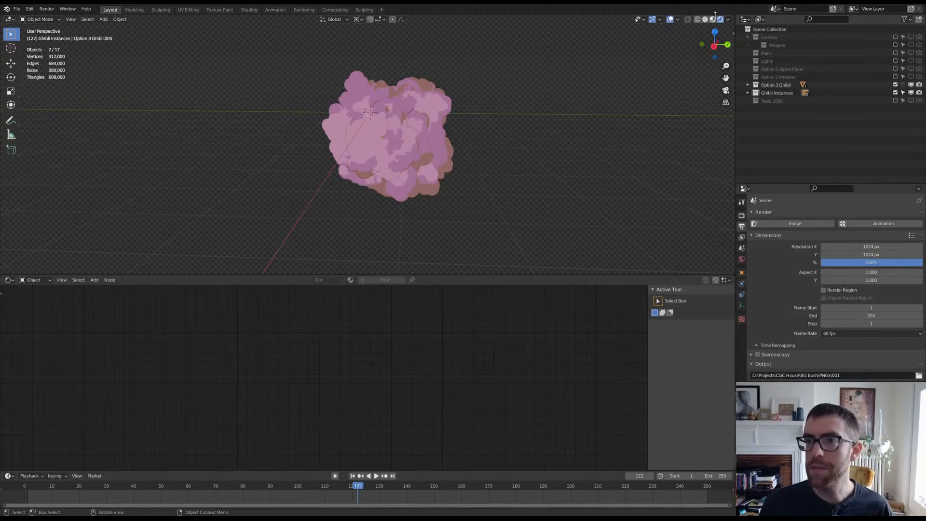
click(893, 61)
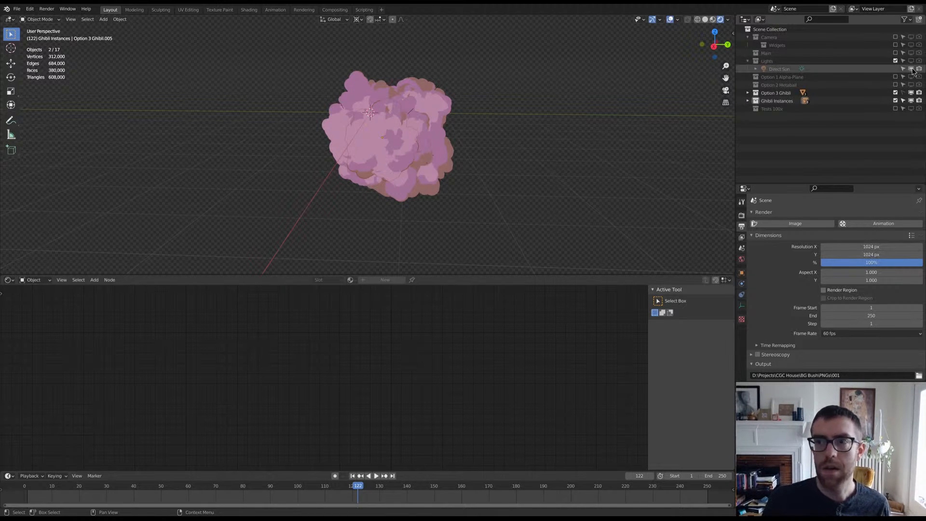
click(911, 69)
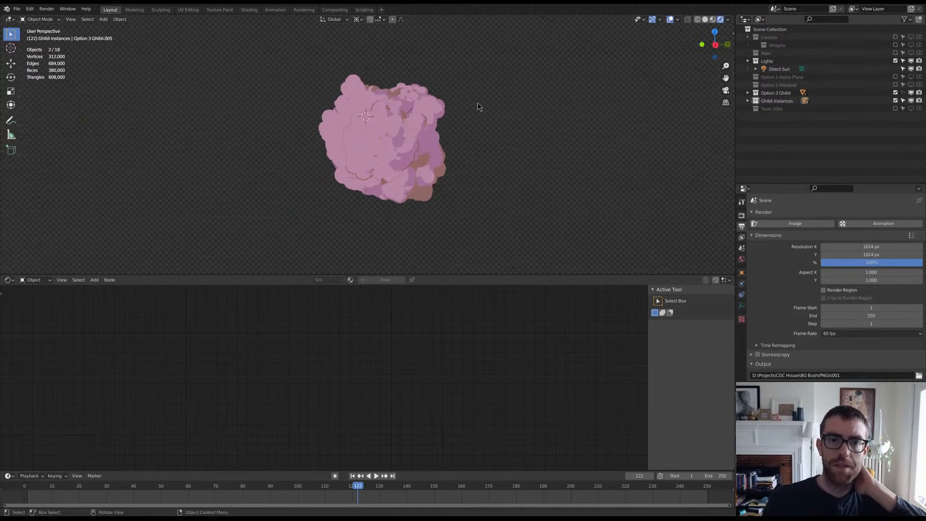
Step: Select the Direct Sun light and try rotating it freely around the 3D cursor
scroll(477, 107, down, 3)
click(368, 34)
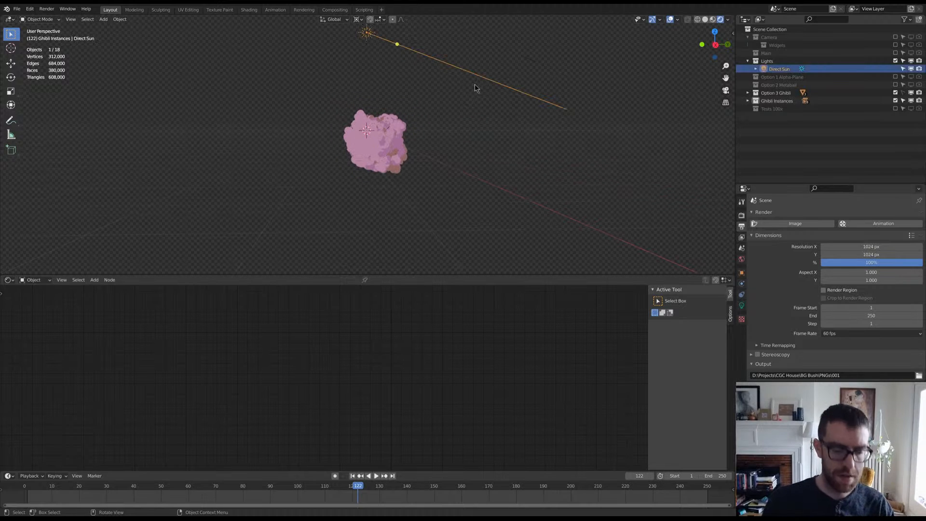
key(r)
key(r)
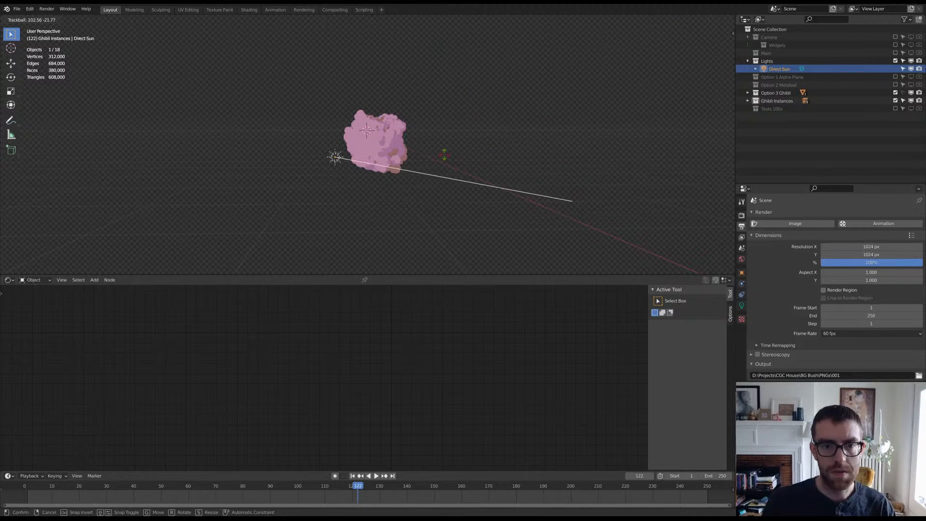
click(470, 96)
Step: Set the pivot to Individual Origins with Only Locations off, and trackball-rotate the Direct Sun to shine steeply down on the bush
key(period)
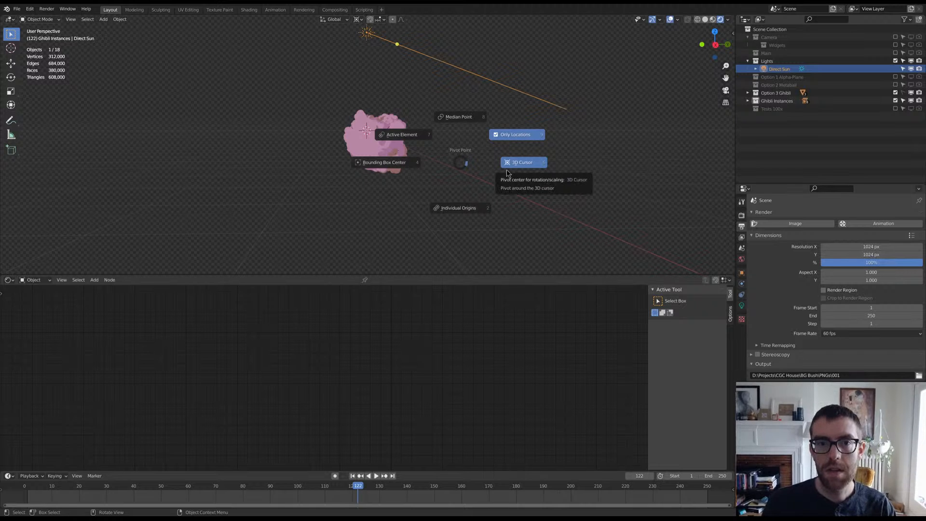
click(464, 209)
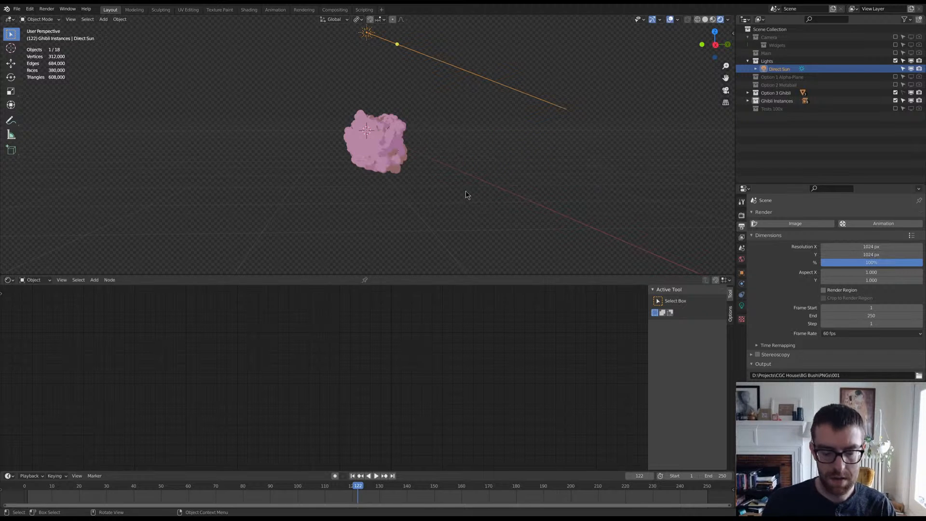
key(period)
click(510, 162)
key(r)
key(r)
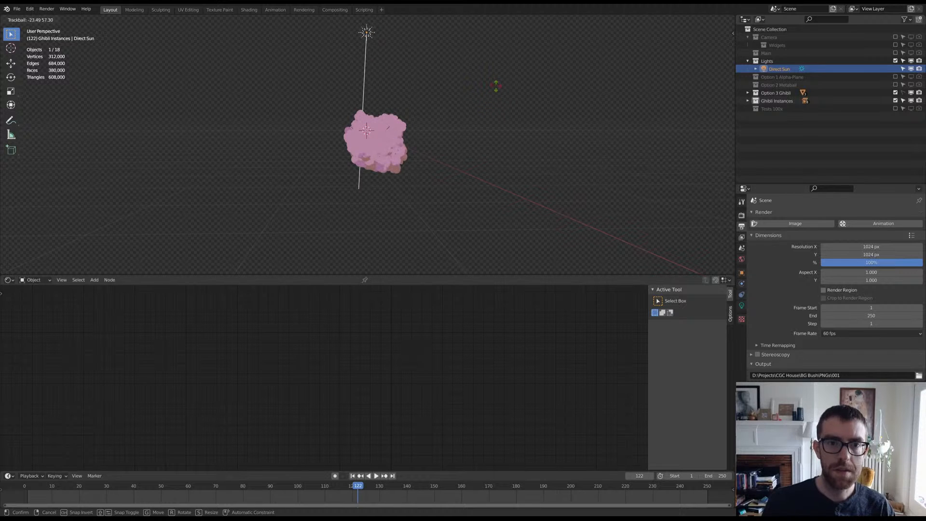
click(450, 146)
scroll(451, 146, up, 5)
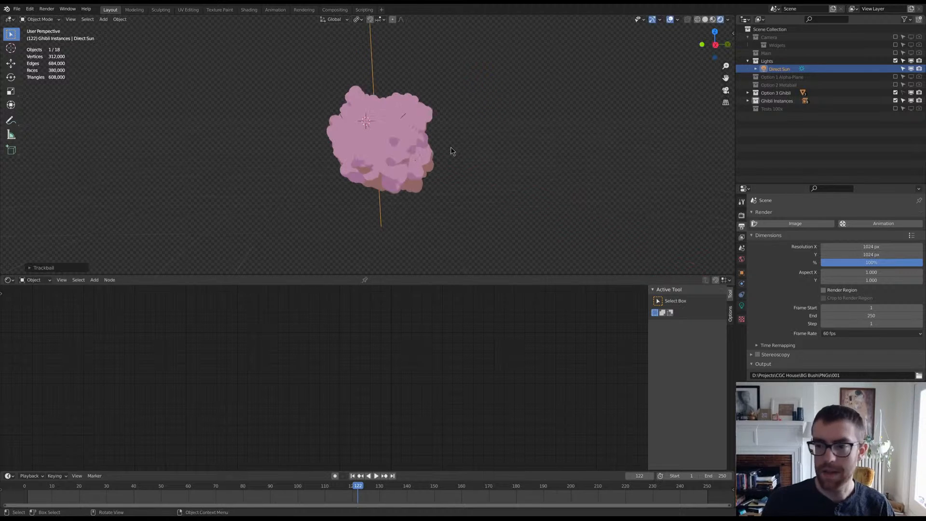
middle_drag(451, 151, 446, 153)
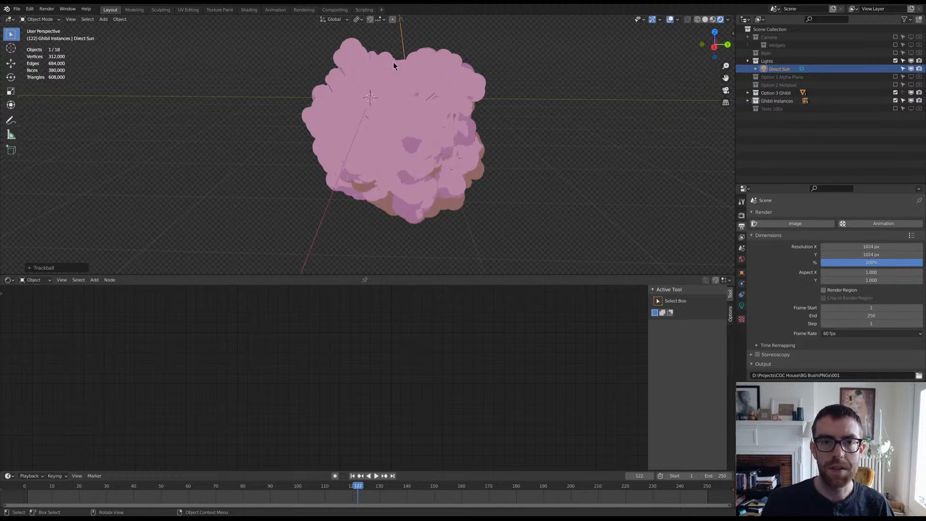
Step: Rotate the Direct Sun light slightly about the X axis in the right orthographic view
middle_drag(393, 64, 449, 164)
key(KP_3)
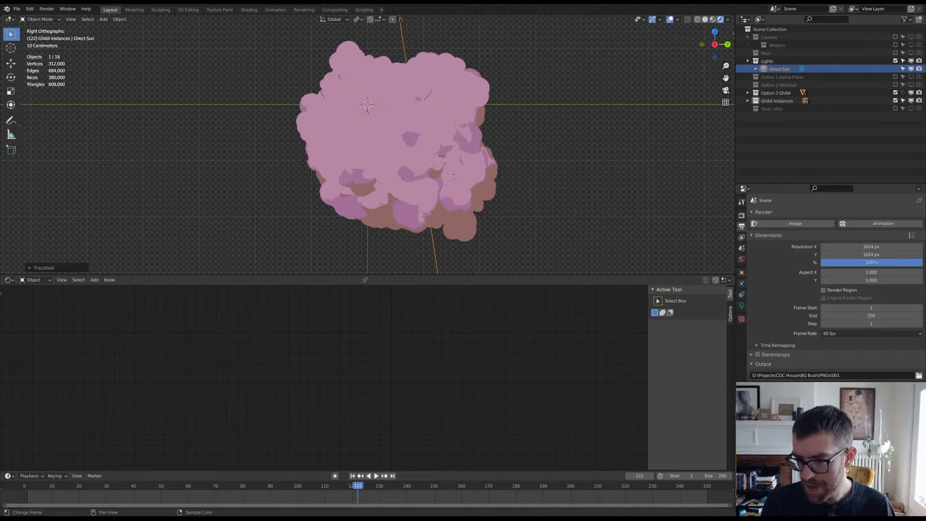
scroll(481, 186, down, 6)
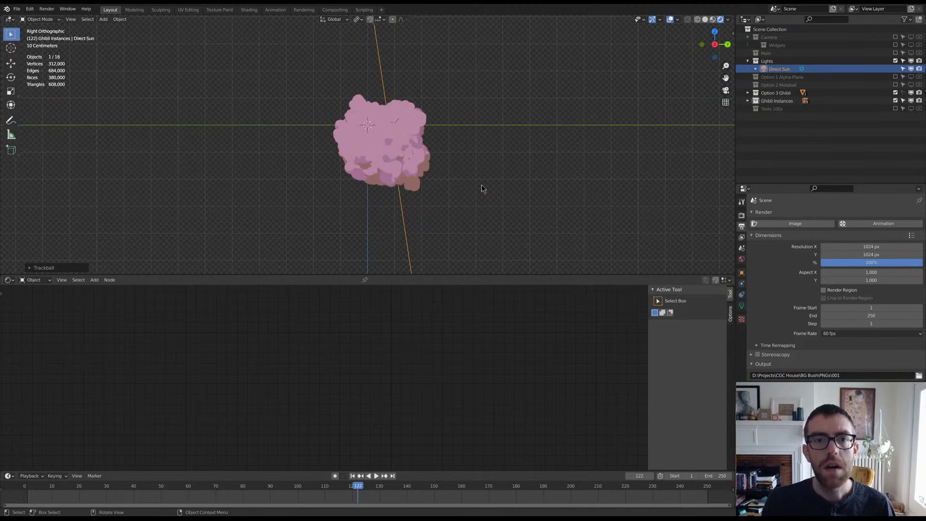
key(r)
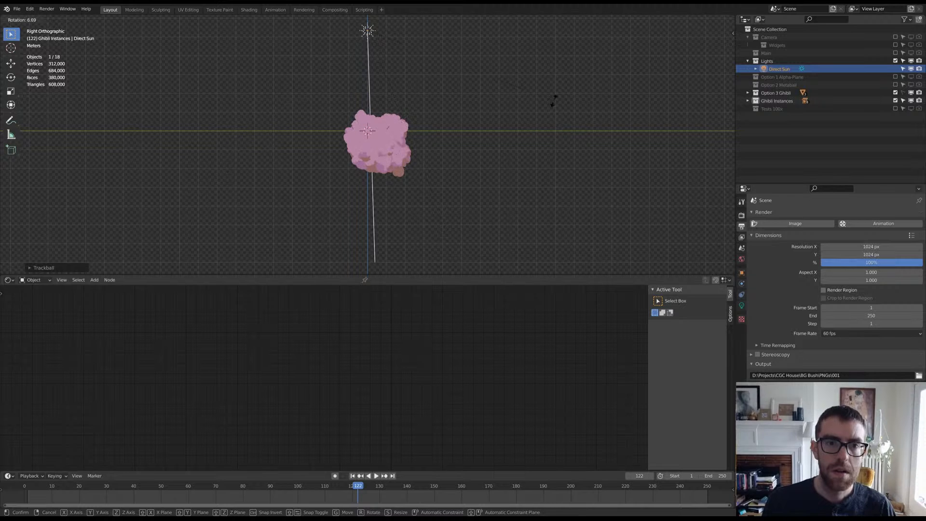
click(594, 98)
scroll(435, 164, up, 3)
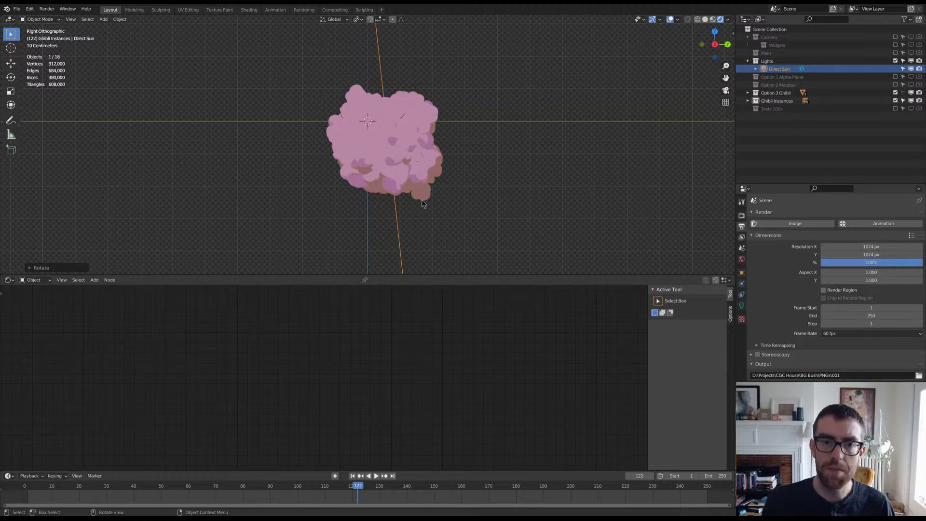
click(777, 225)
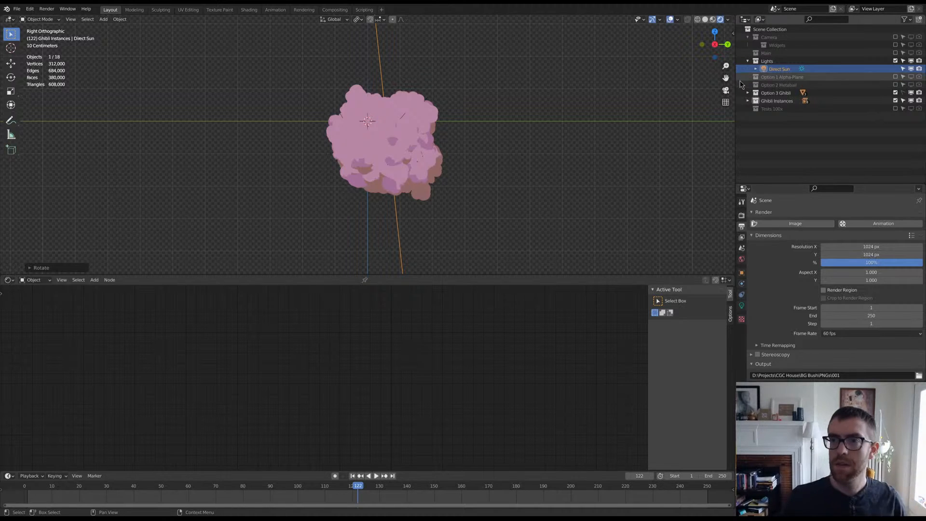
Step: Select all objects in the Ghibli Instances collection and trackball-rotate them to reshape the bush, clearing the selection when done
right_click(756, 102)
click(752, 102)
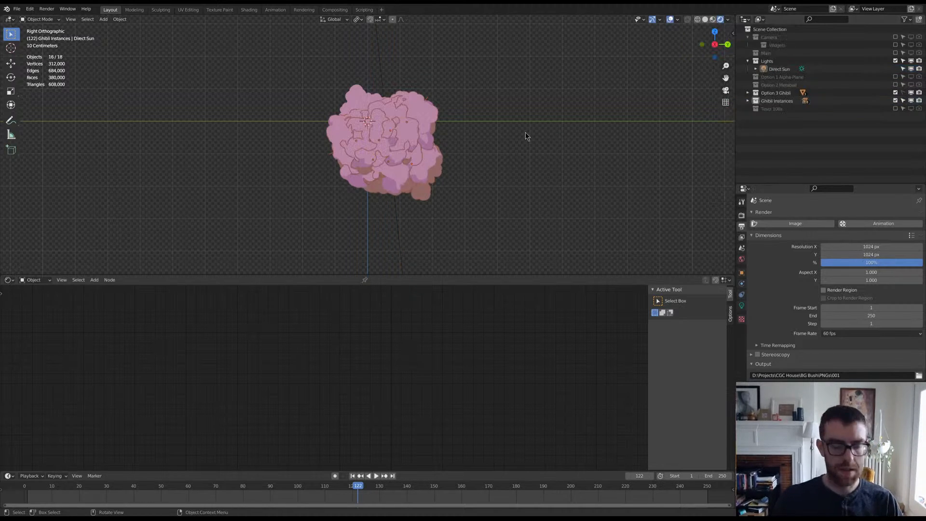
key(r)
key(r)
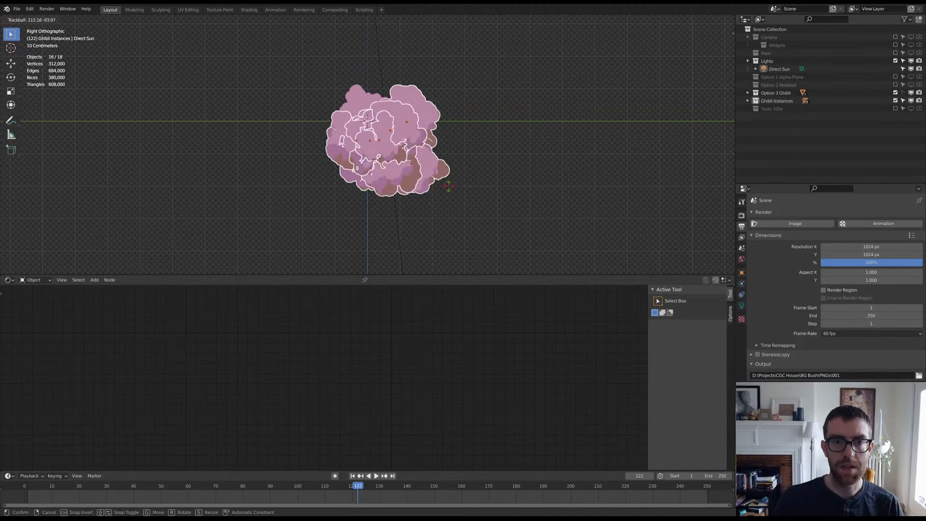
click(426, 209)
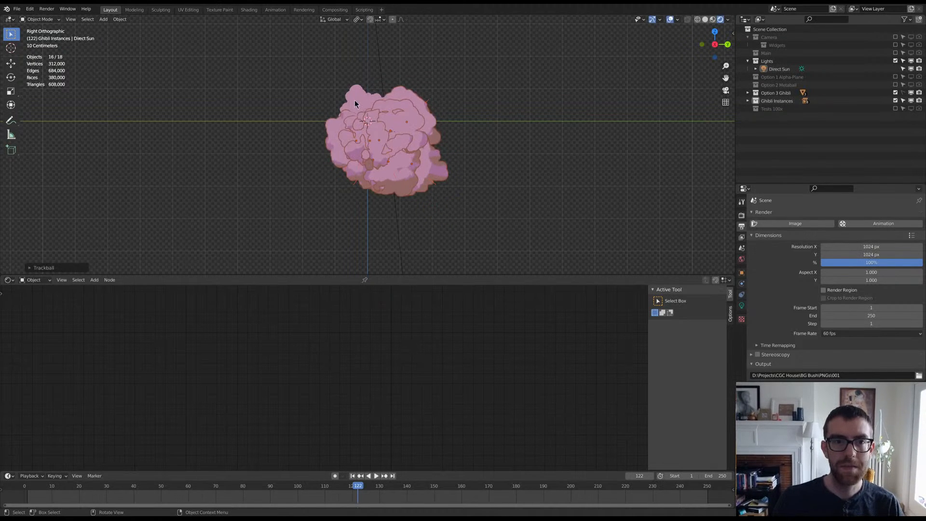
key(alt+a)
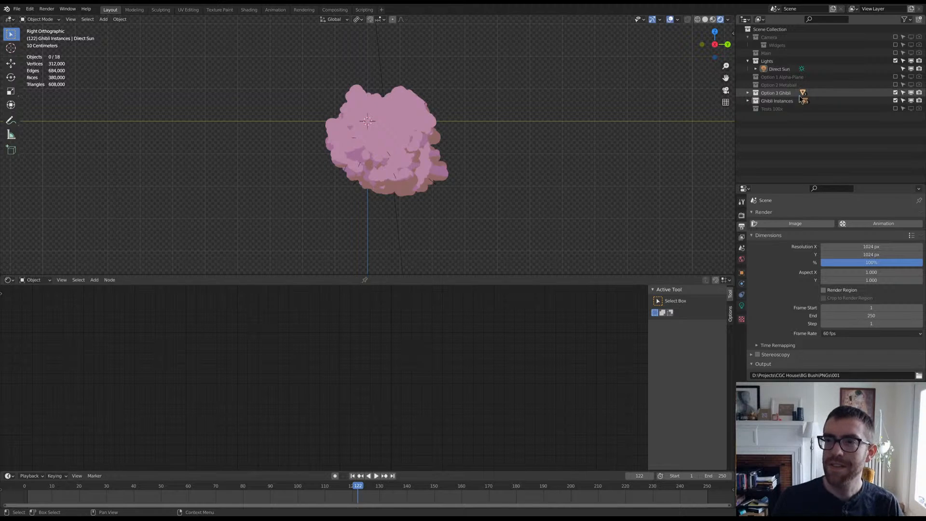
Step: Try moving the Foliage source object in the Option 3 Ghibli collection away from the bush
click(765, 94)
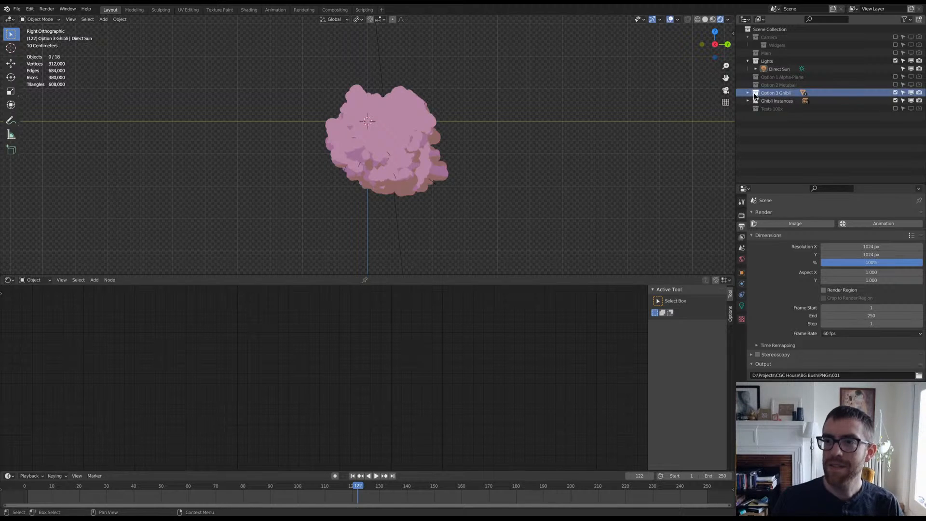
click(746, 93)
click(775, 108)
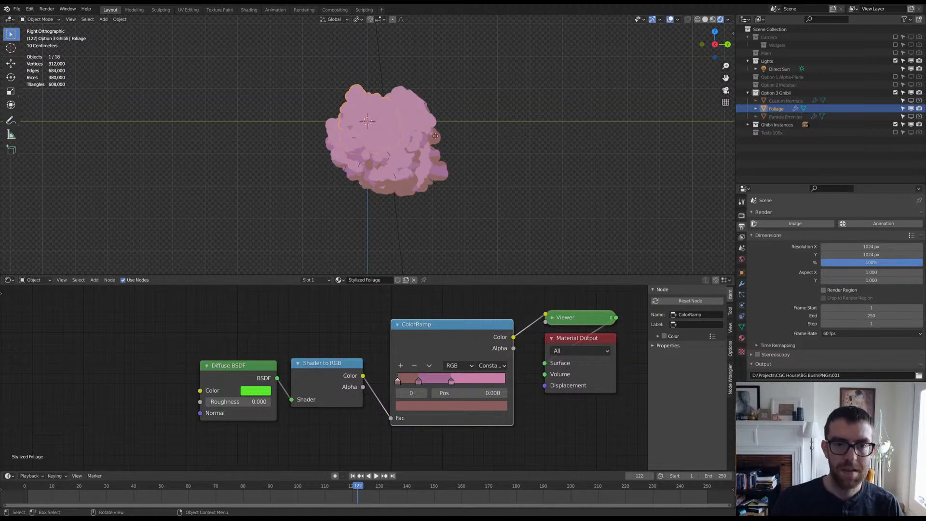
key(g)
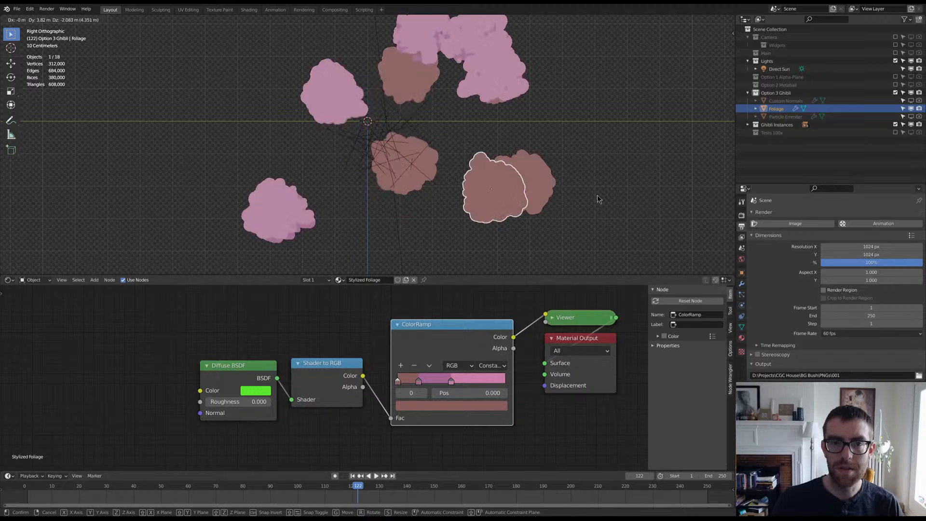
key(Escape)
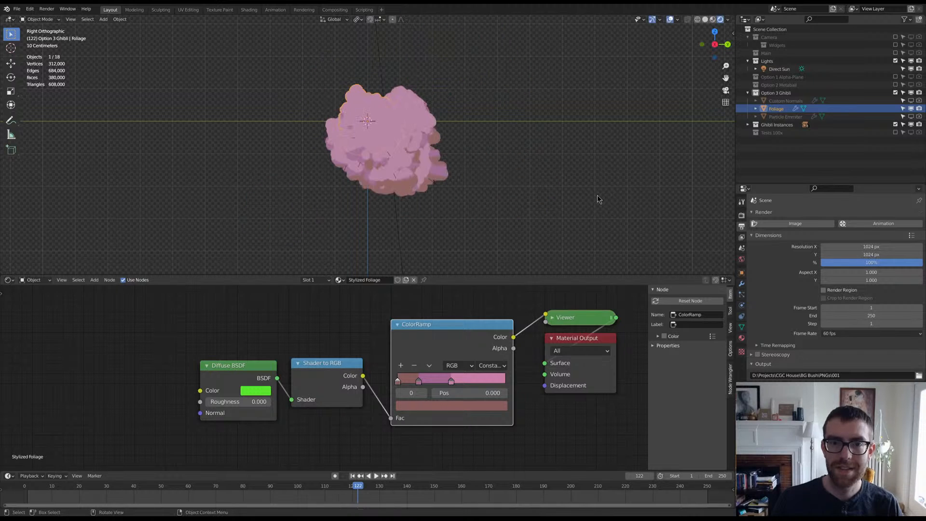
Step: Make the collapsed Option 3 Ghibli collection unselectable, and move all Ghibli Instances objects together up and toward negative Y
click(748, 93)
click(903, 92)
right_click(789, 102)
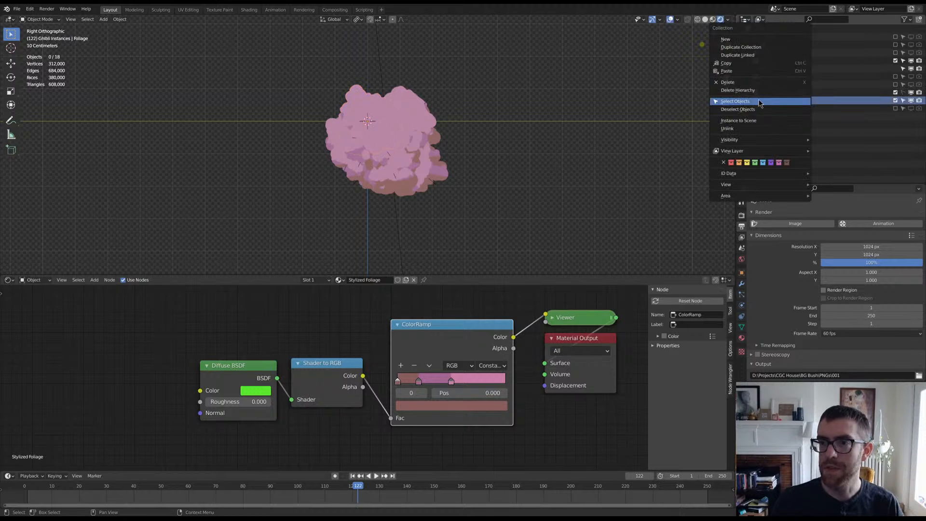
click(760, 100)
key(g)
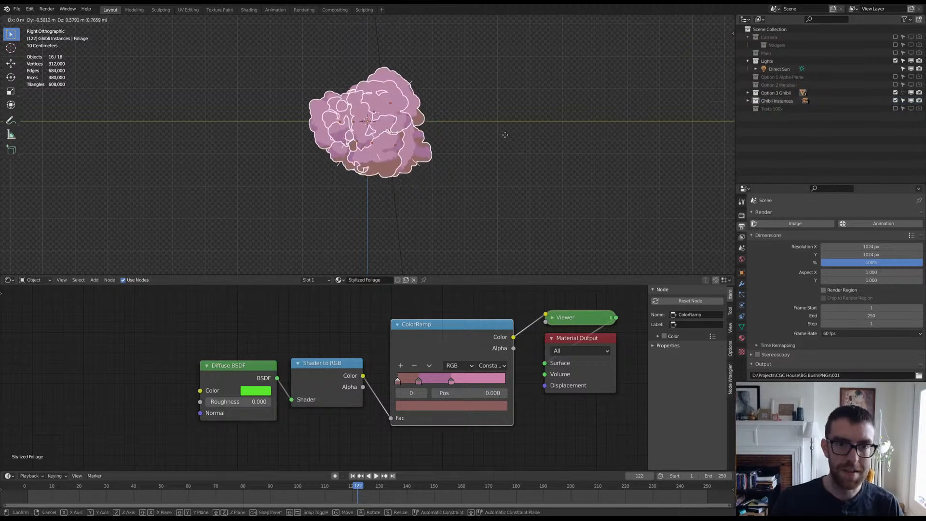
click(499, 127)
Step: Trackball-rotate all the selected foliage instances to give the bush a different clump arrangement
key(r)
key(r)
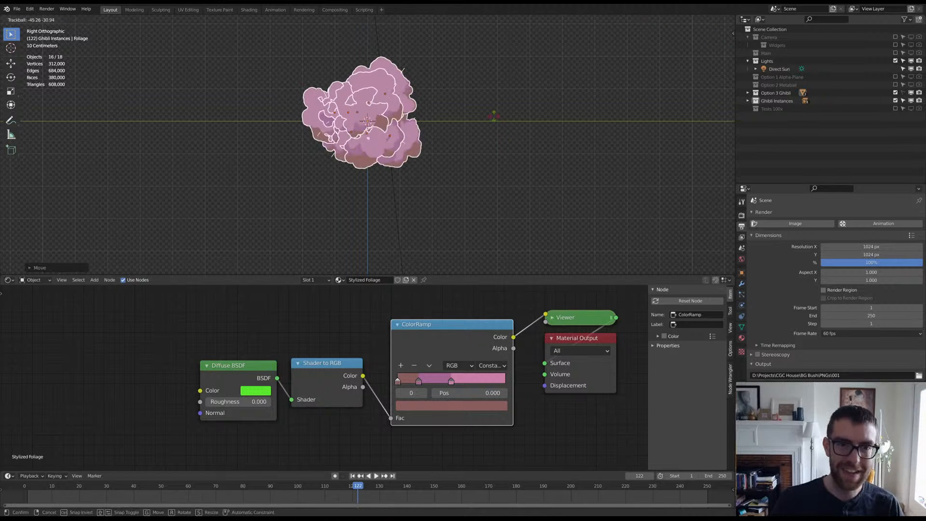
click(486, 103)
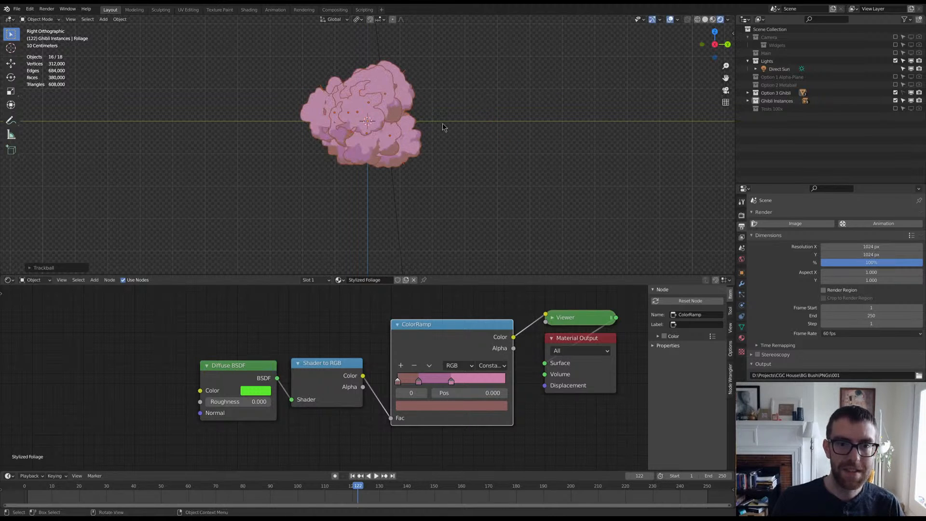
Step: Move Option 3 Ghibli.004 over the gap on the bush's positive-Y side, and shift an instance on the negative-Y side inward
click(397, 113)
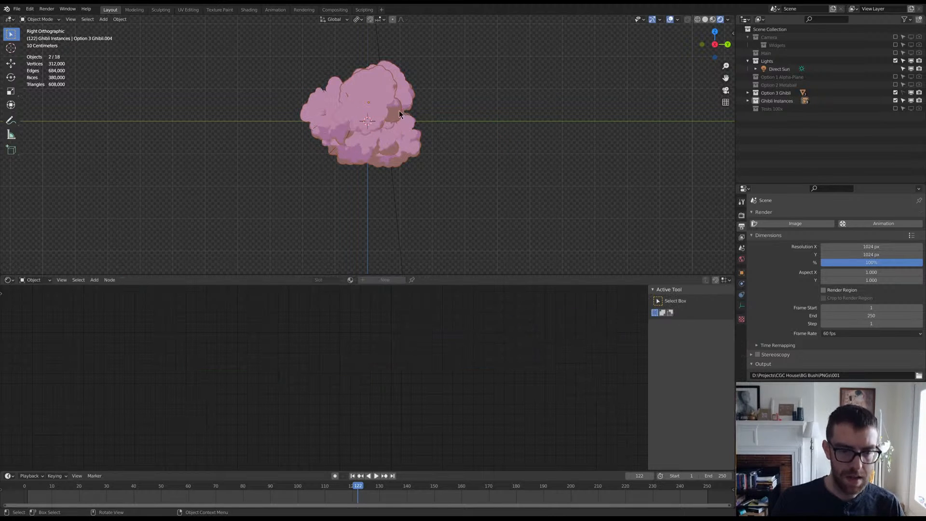
key(g)
click(413, 125)
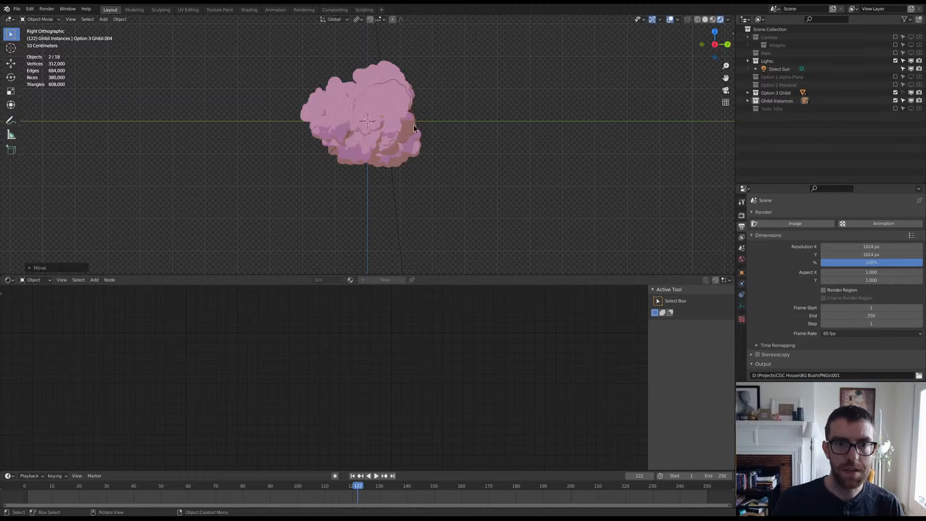
click(329, 120)
key(g)
click(337, 130)
Step: Reposition the protruding instances on the bush's negative-Y side, lowering Option 3 Ghibli.001 about 0.4 m into the main mass
click(336, 87)
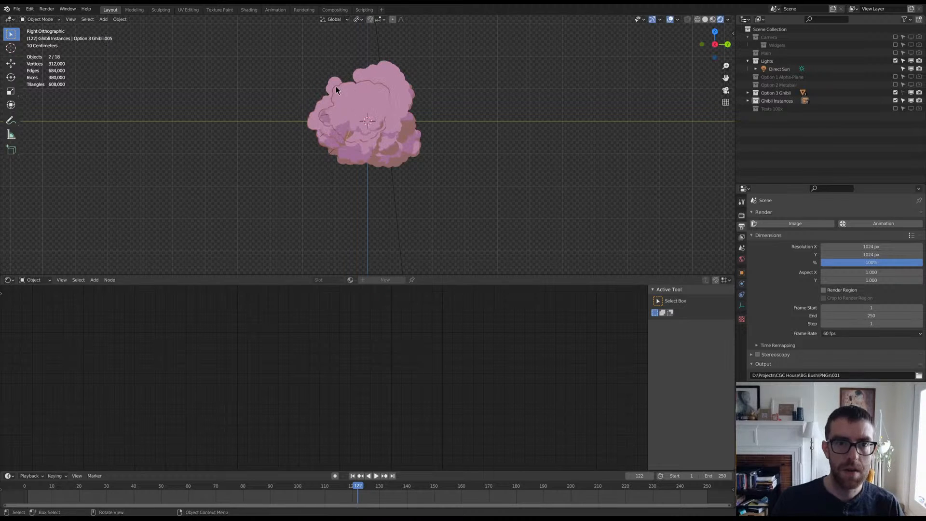
click(315, 112)
key(g)
click(330, 88)
click(333, 83)
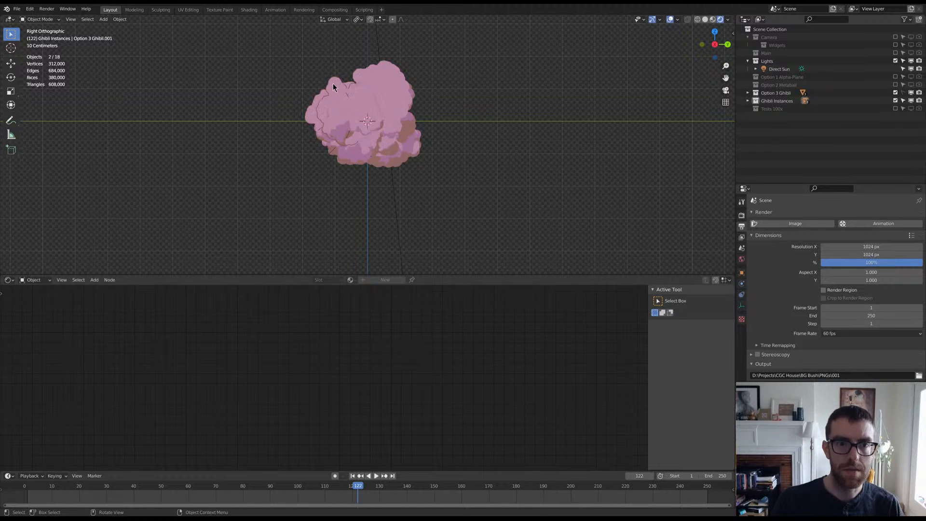
key(shift+d)
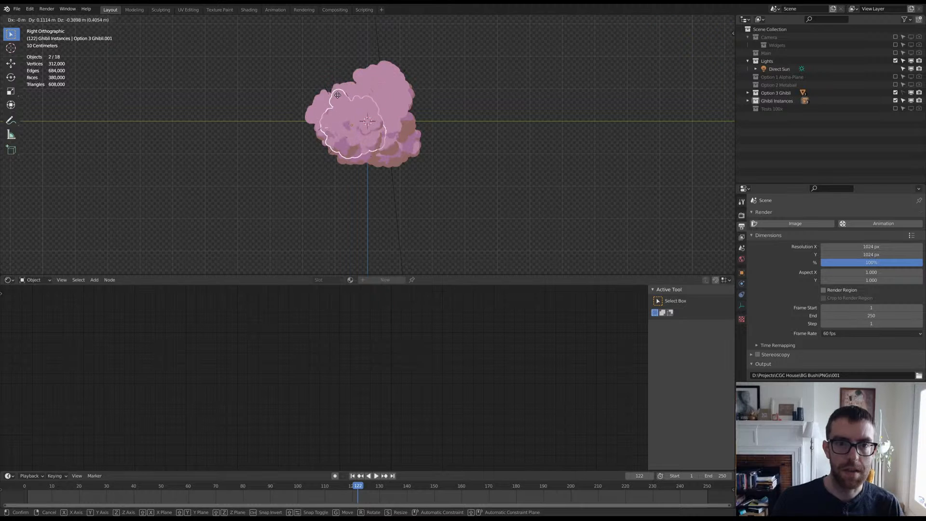
click(337, 95)
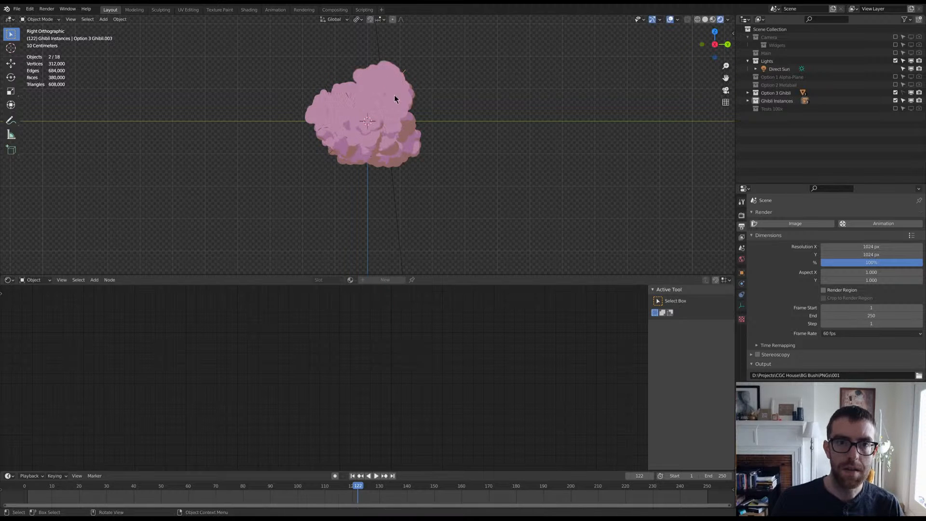
Step: Move the upper instance Option 3 Ghibli.003 freely in an angled view, and shift it along the global X axis
middle_drag(394, 95, 450, 132)
key(g)
click(438, 130)
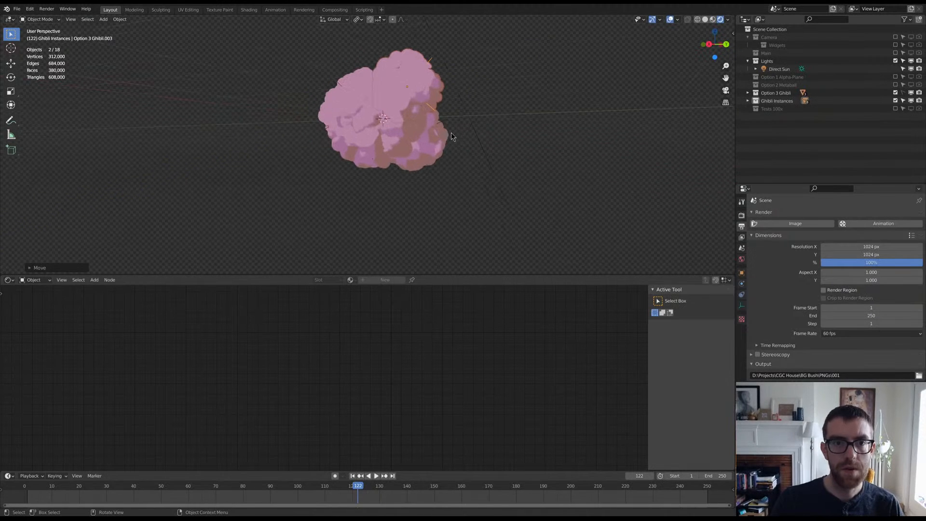
key(g)
key(x)
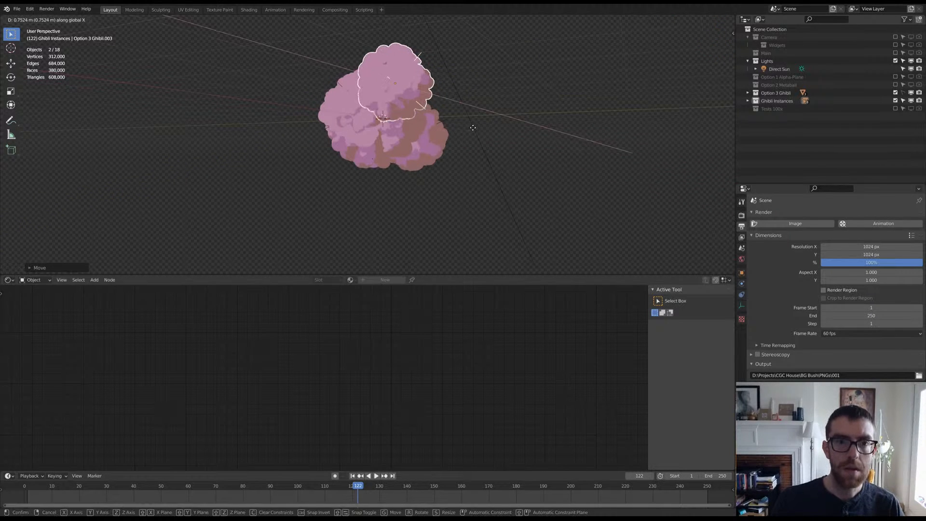
click(500, 115)
Step: Move Option 3 Ghibli.003 down and outward in the right orthographic view to widen the bush's positive-Y side
middle_drag(500, 115, 474, 147)
key(KP_3)
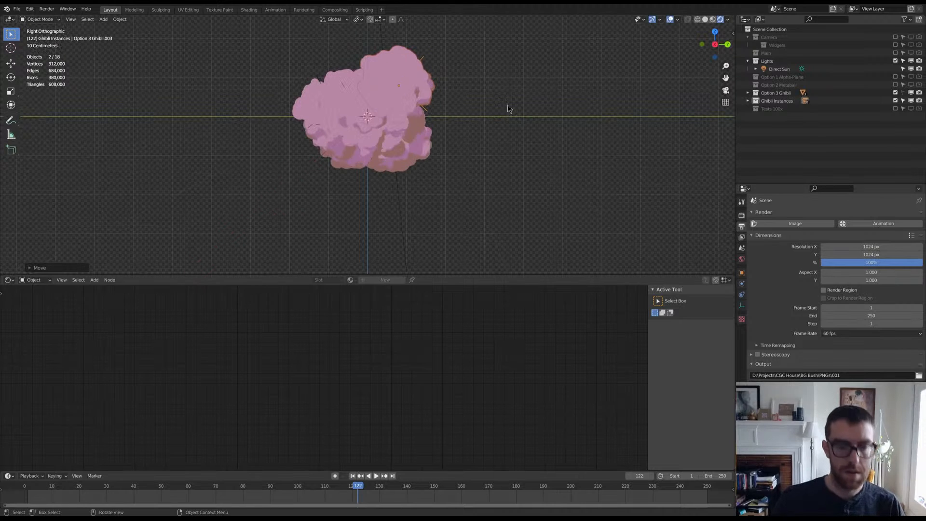
key(g)
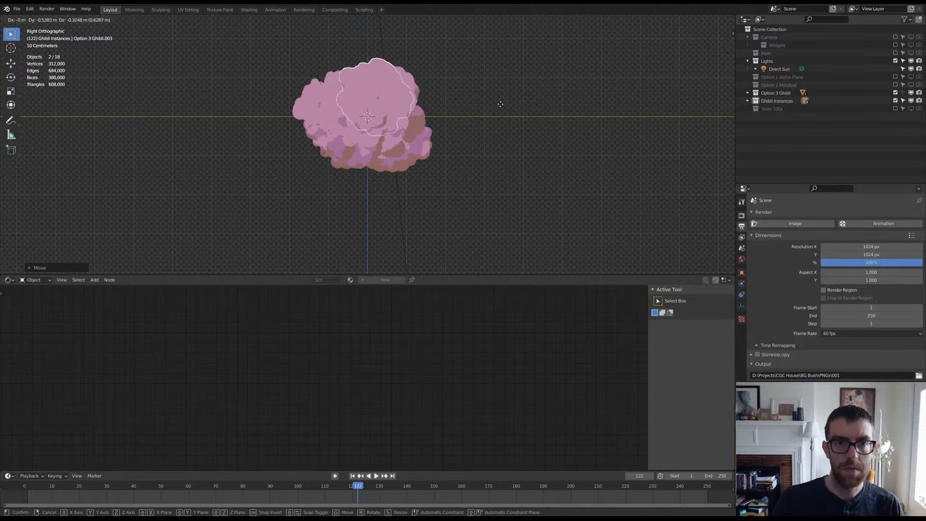
click(530, 110)
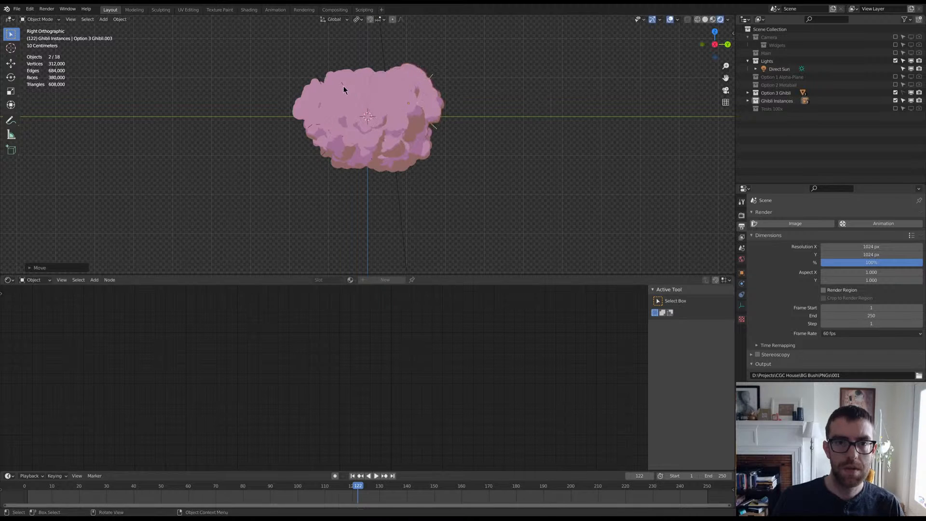
Step: Raise the instance Option 3 Ghibli.005 slightly to round out the top of the bush
click(309, 92)
key(g)
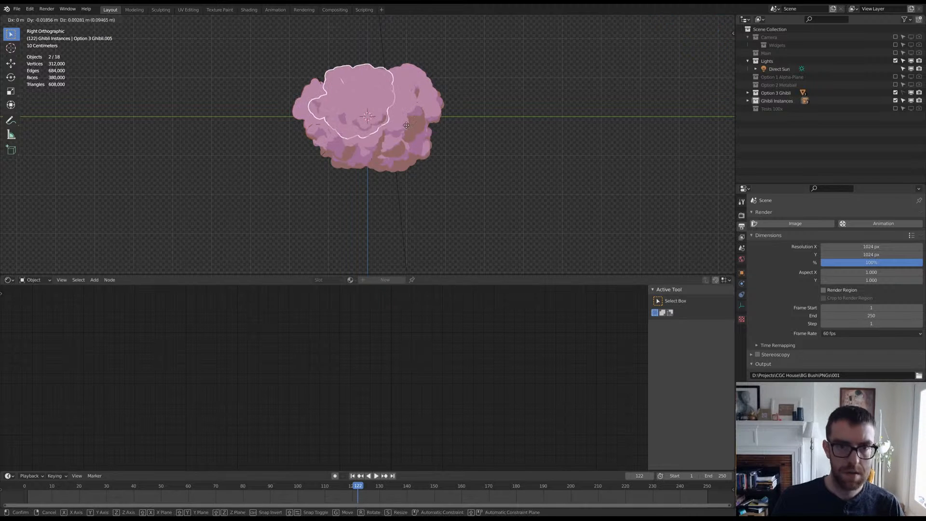
click(406, 128)
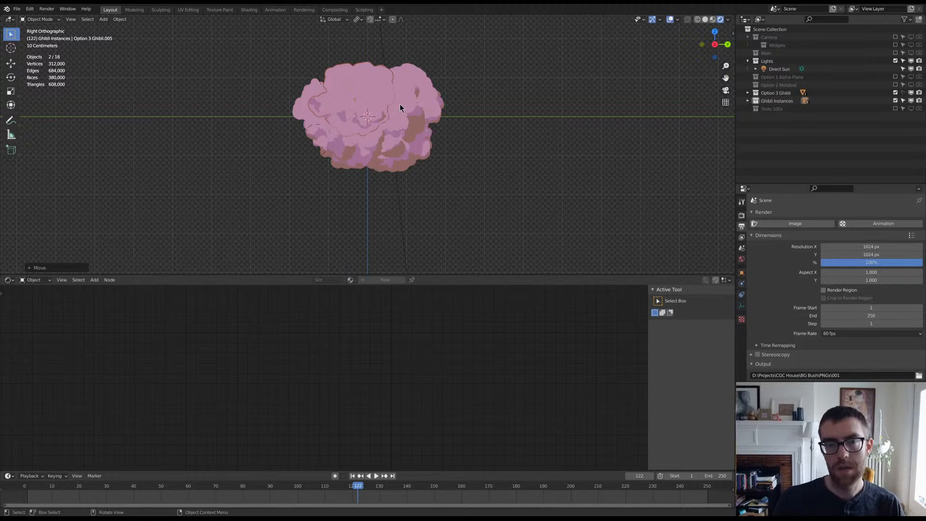
click(813, 224)
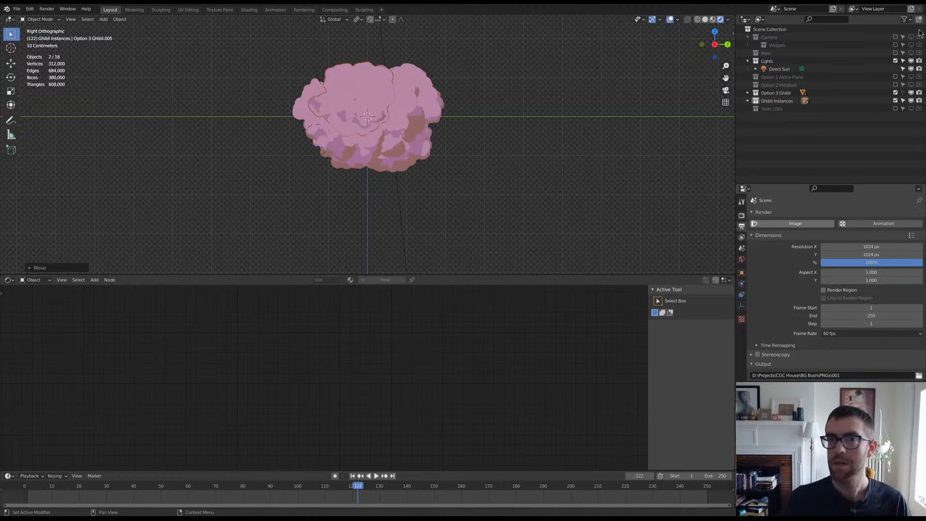
Step: Switch the viewport to Solid shading, and enable the Camera collection with its nested Widgets collection
middle_drag(405, 122, 465, 131)
scroll(465, 131, down, 7)
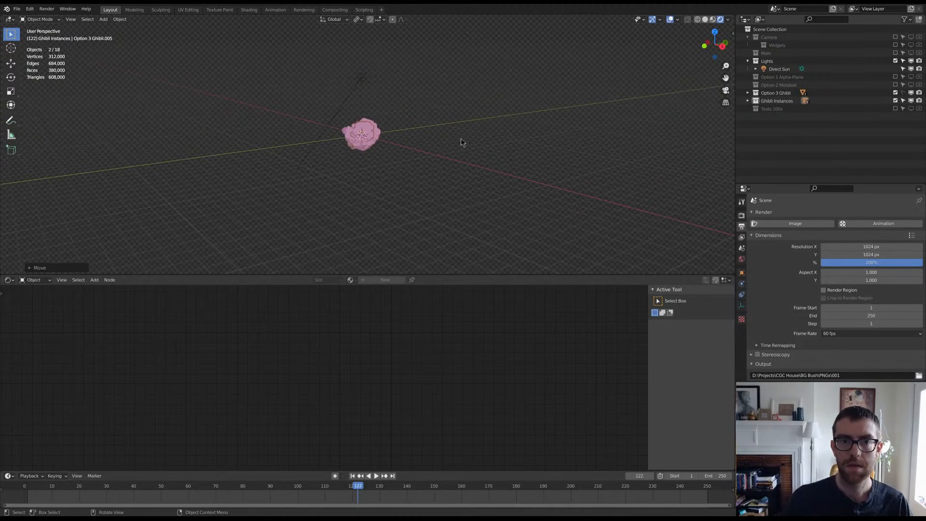
click(705, 19)
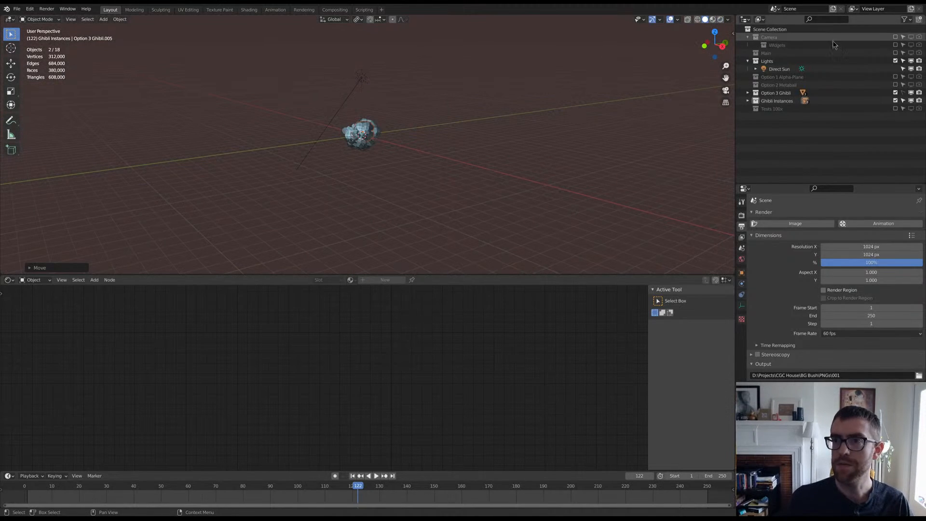
click(895, 37)
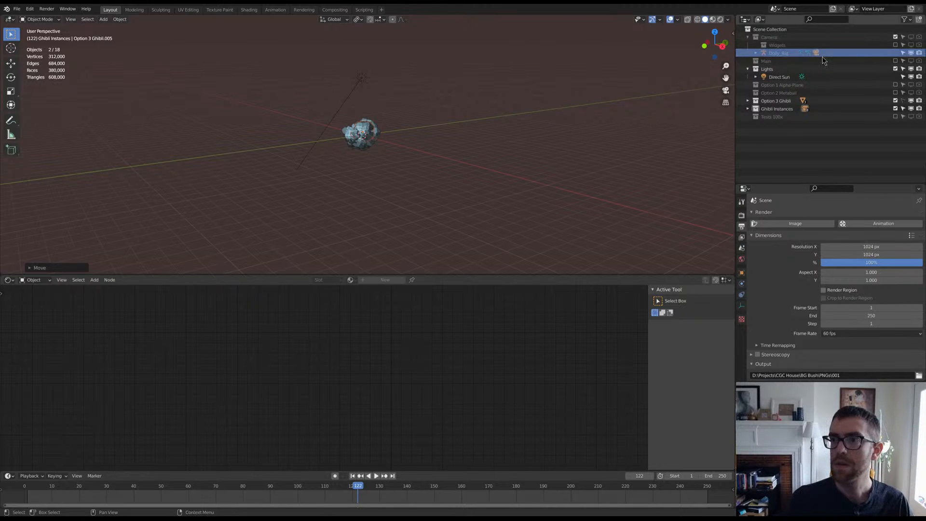
click(896, 44)
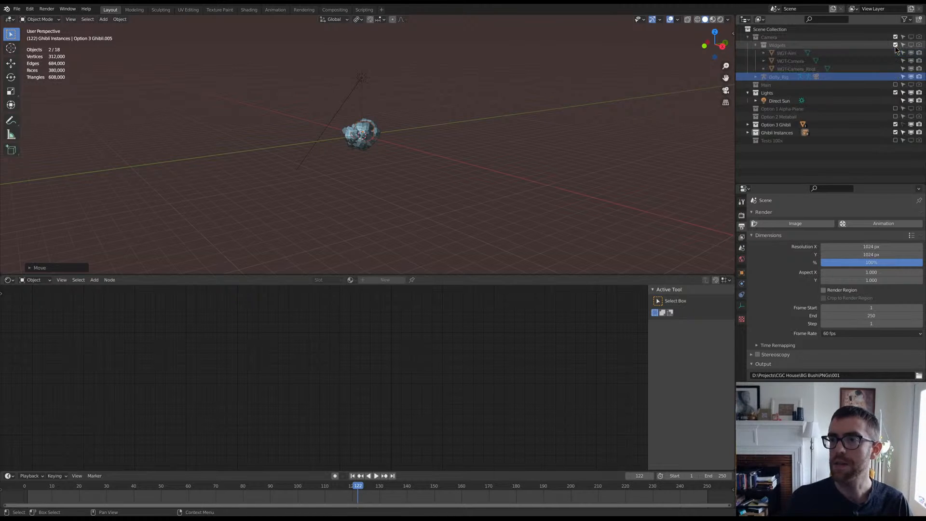
Step: Show the Camera collection in the viewport with its Widgets collection excluded, and put the Dolly_Rig into Pose Mode
click(895, 45)
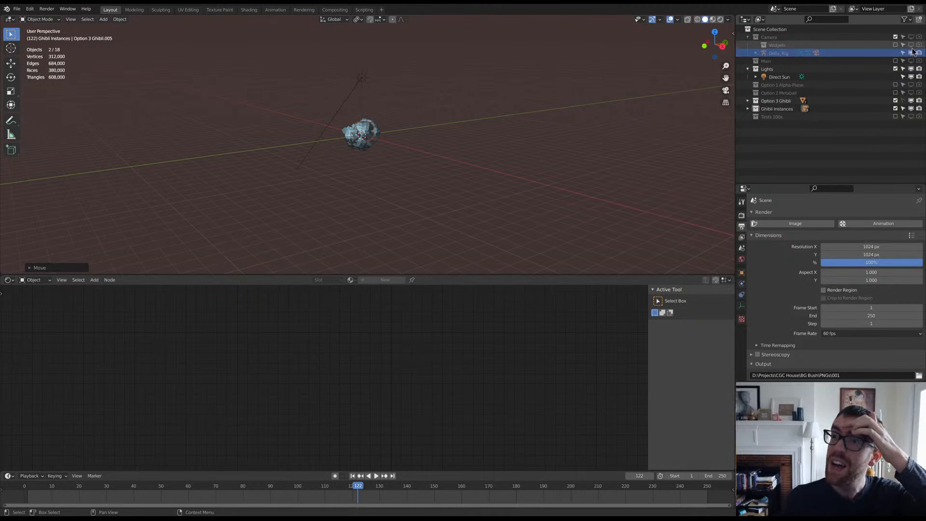
click(910, 37)
click(436, 190)
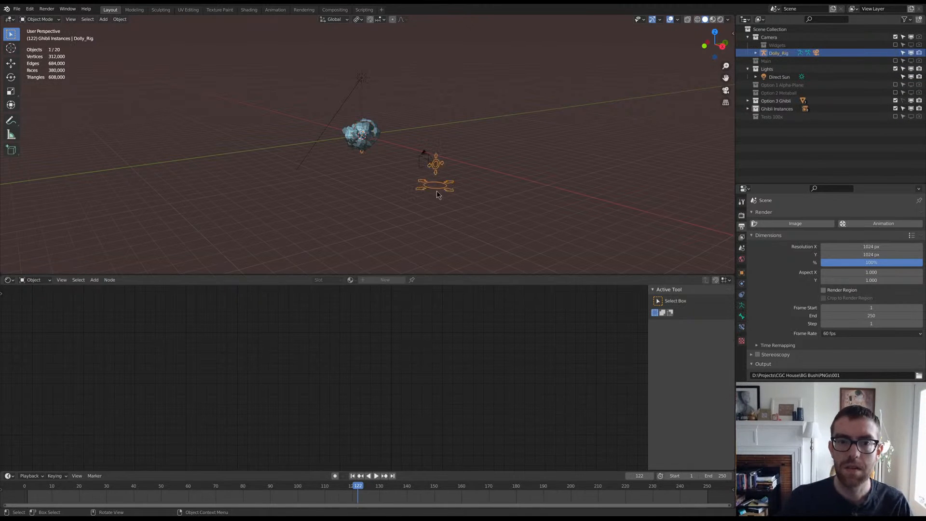
key(ctrl+Tab)
Step: Raise the rig's Root bone about 1.1 m along global Z while looking through the camera
click(453, 200)
mouse_move(454, 200)
middle_down()
mouse_move(439, 189)
mouse_move(461, 186)
middle_up()
key(KP_0)
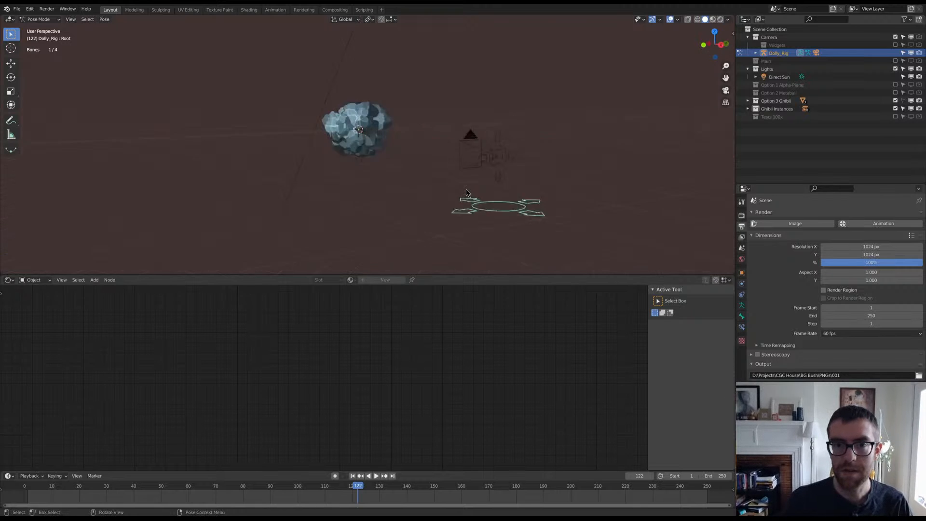
scroll(461, 164, down, 5)
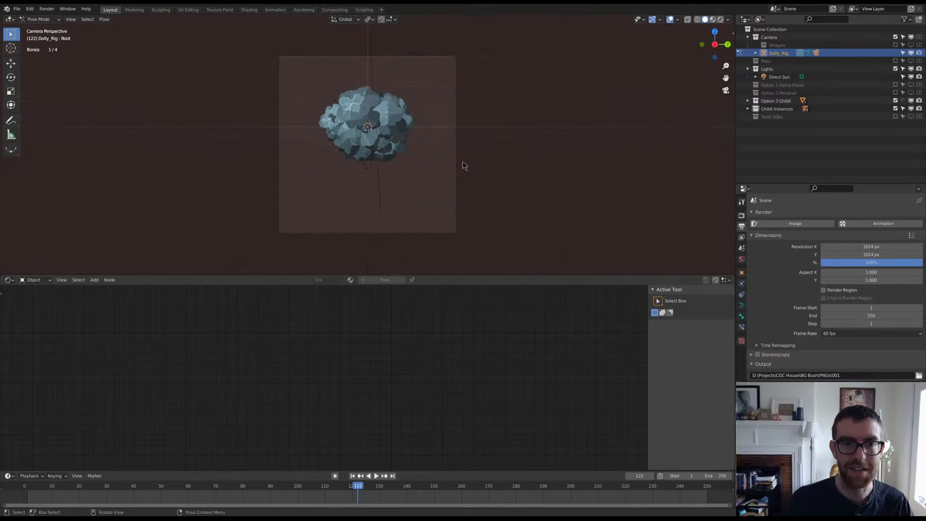
scroll(439, 177, down, 1)
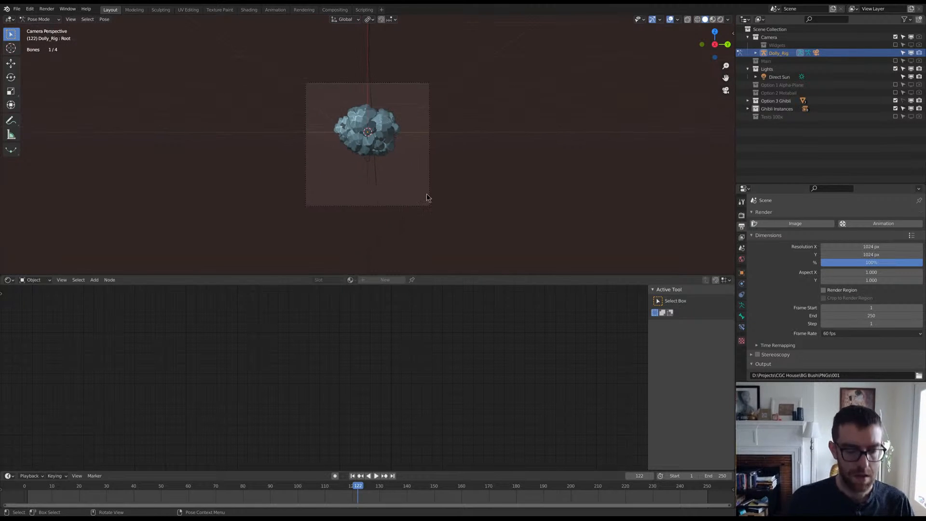
key(g)
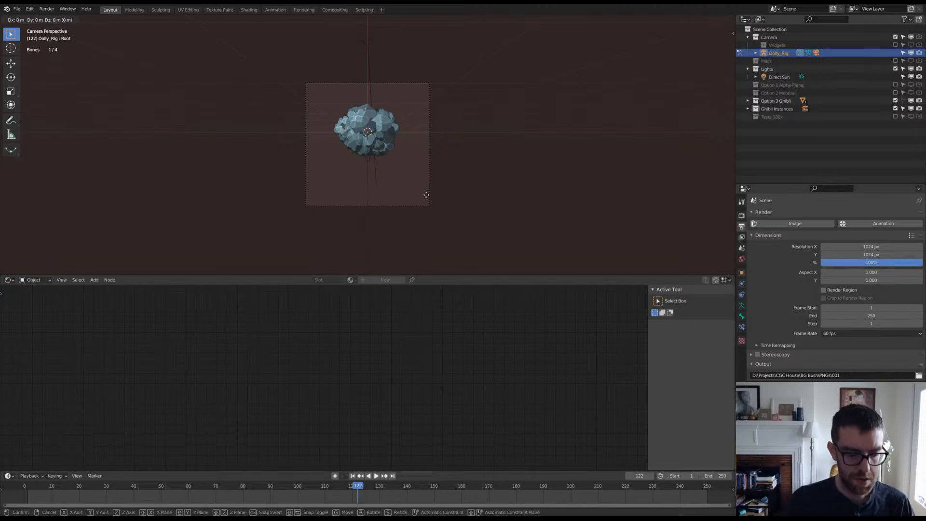
key(z)
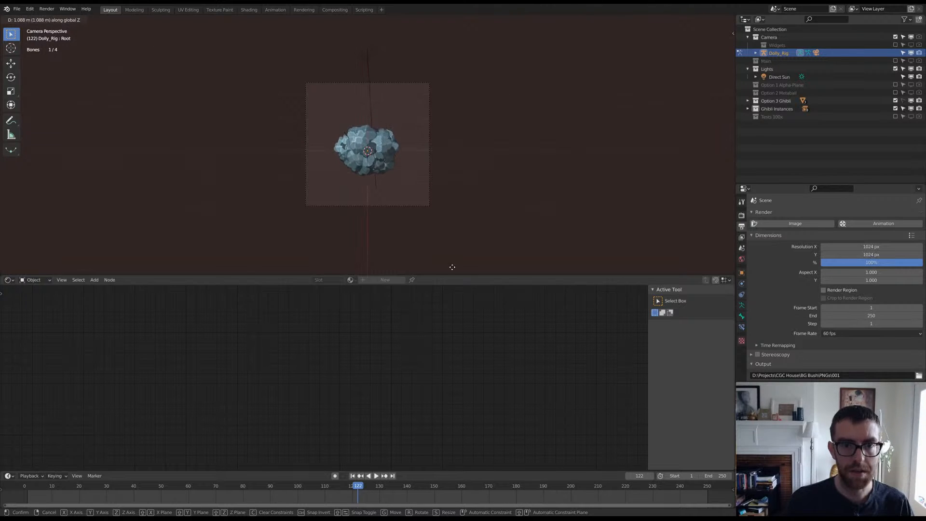
click(454, 257)
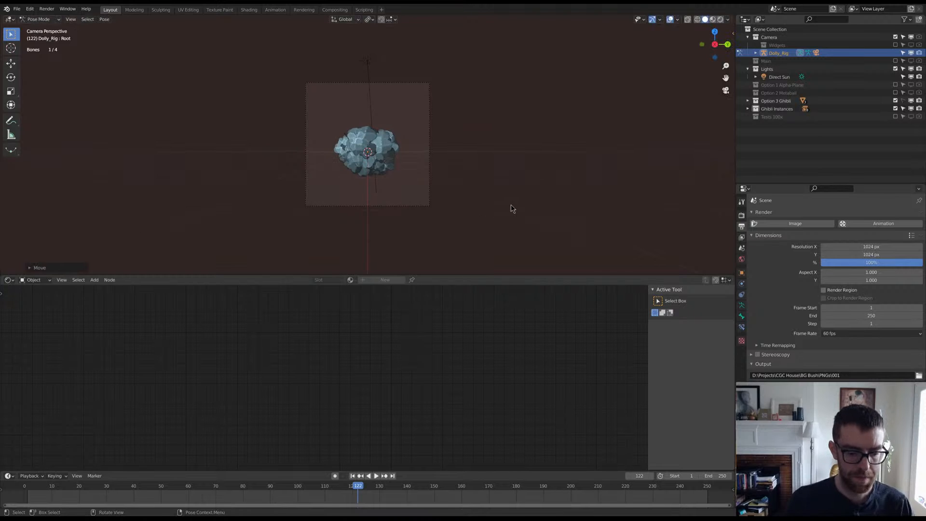
Step: Move the Root bone toward the bush along global X so the bush fills more of the camera frame
key(g)
key(x)
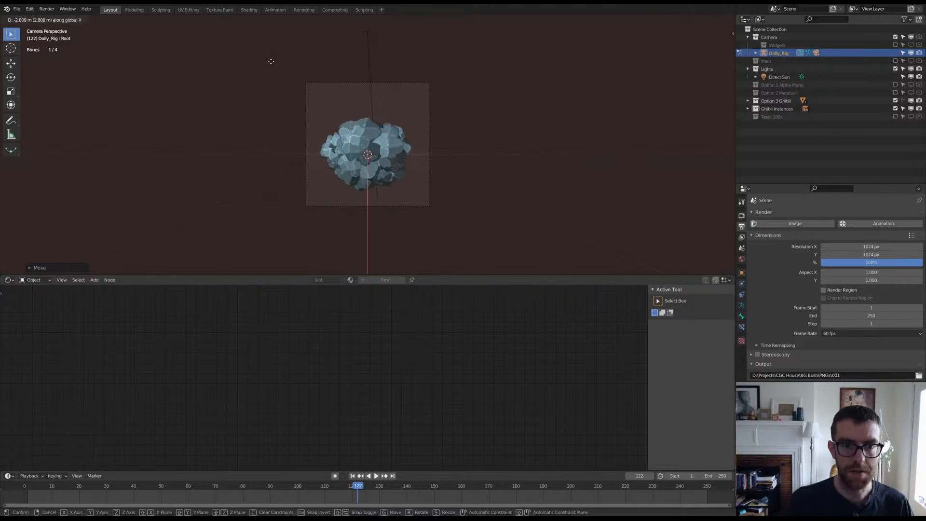
click(230, 51)
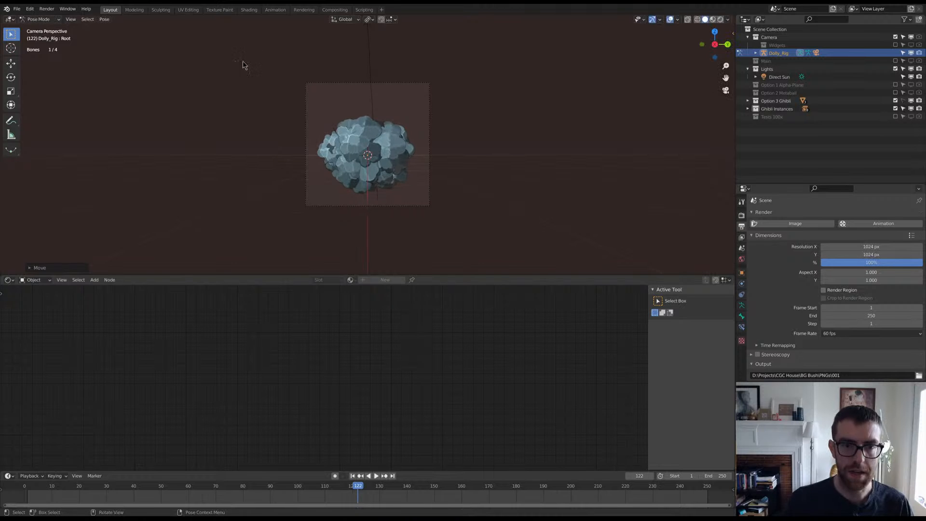
Step: Move the rig's Aim bone about 3.2 m along global X to the middle of the bush
middle_drag(385, 106, 424, 110)
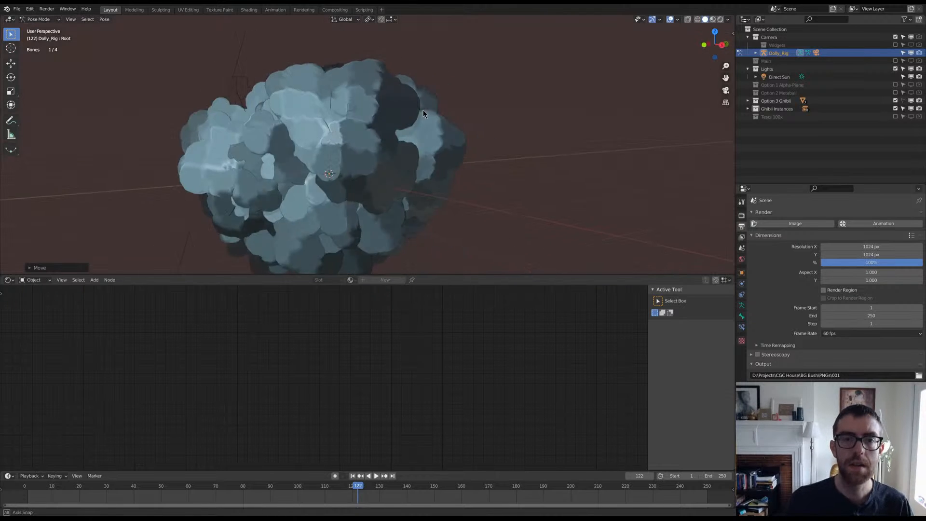
scroll(423, 109, down, 7)
click(308, 120)
middle_drag(308, 121, 336, 173)
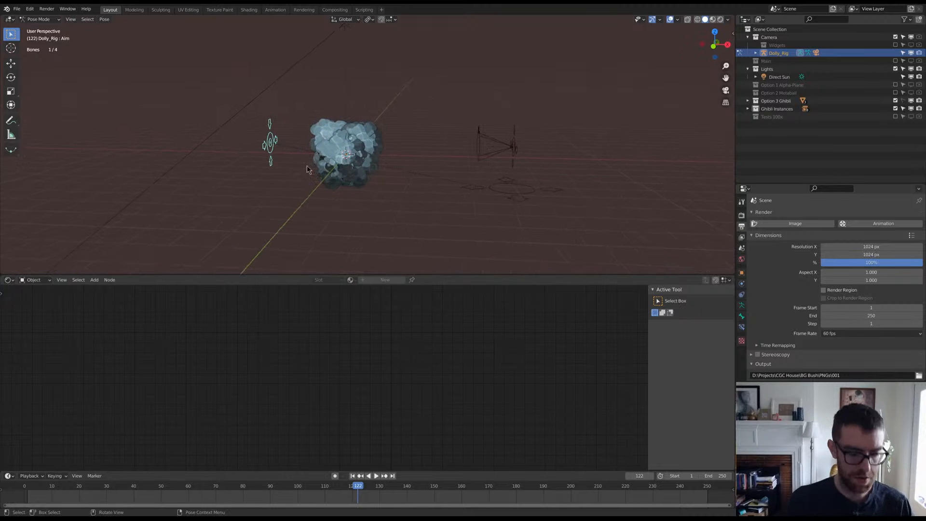
key(g)
key(x)
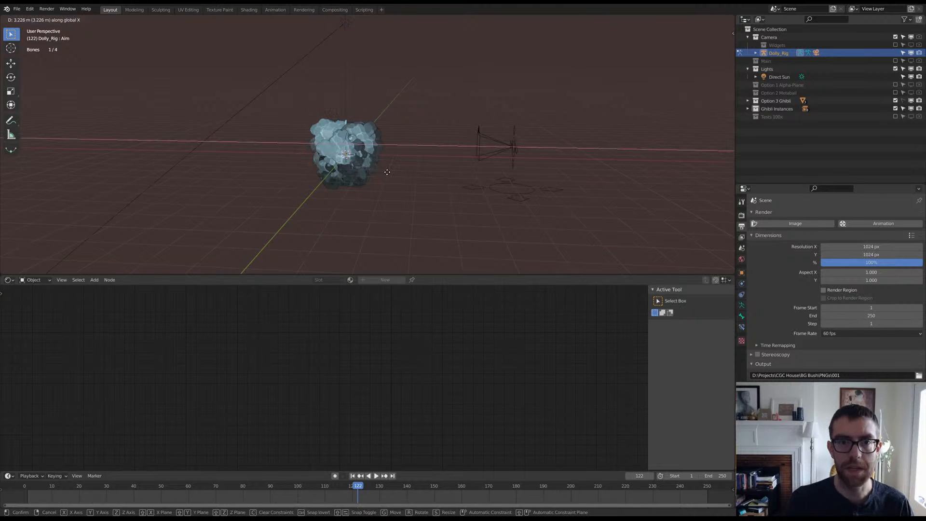
click(389, 172)
Step: Lower the Aim bone slightly along global Z to centre the bush vertically in the camera frame
key(KP_0)
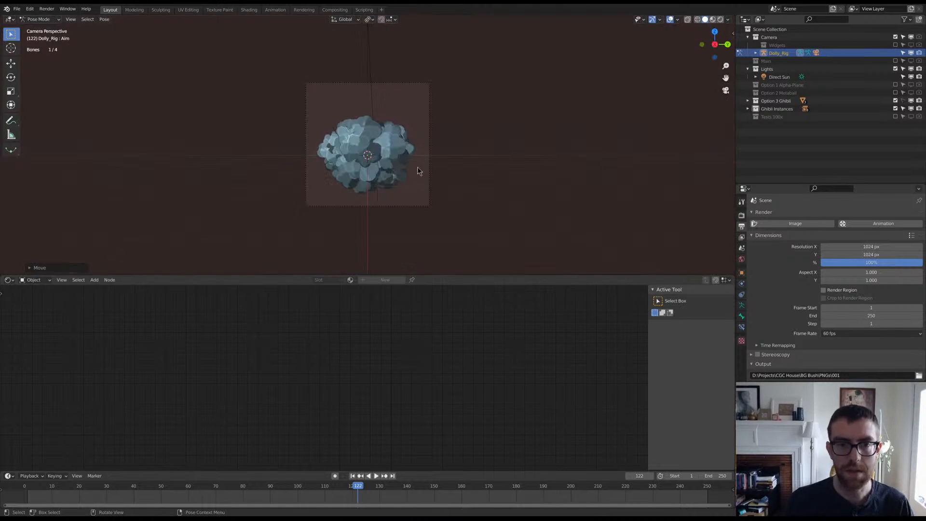
key(g)
key(z)
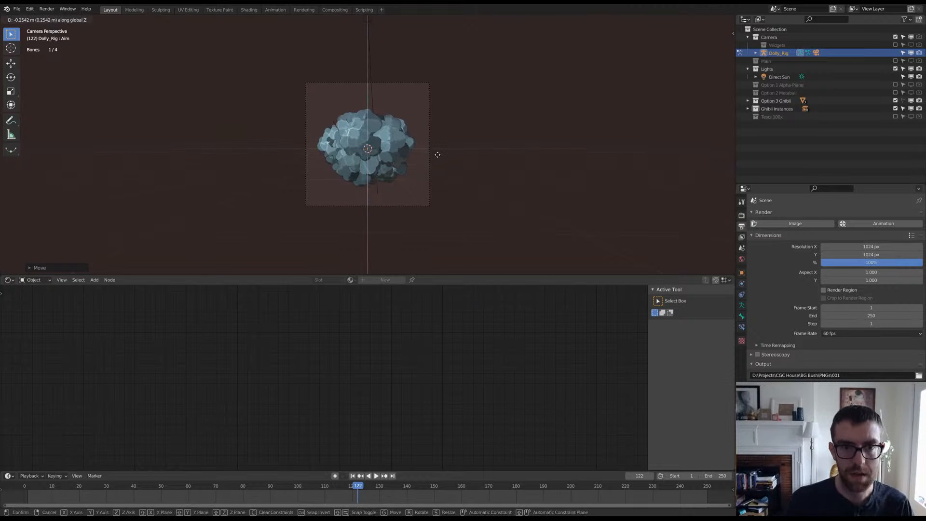
click(436, 158)
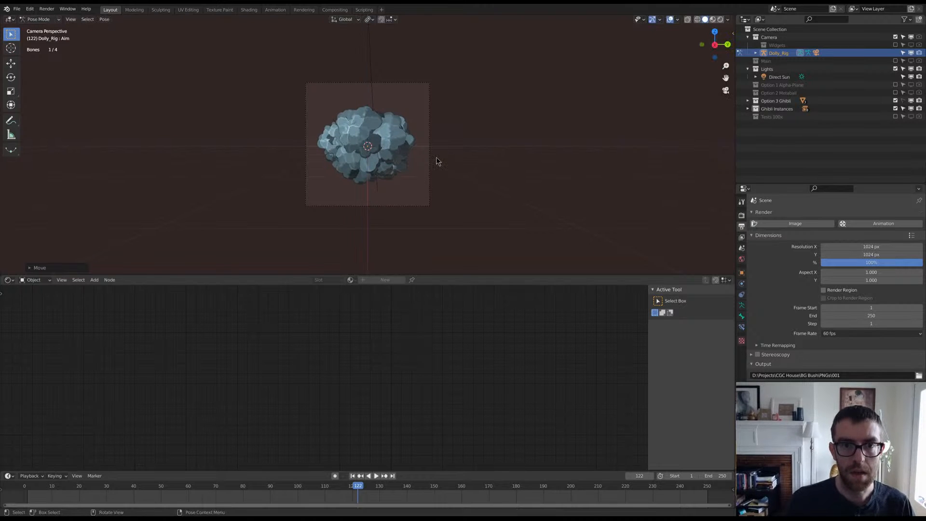
Step: Try moving the rig's Root bone freely in an angled view
middle_drag(399, 170, 462, 179)
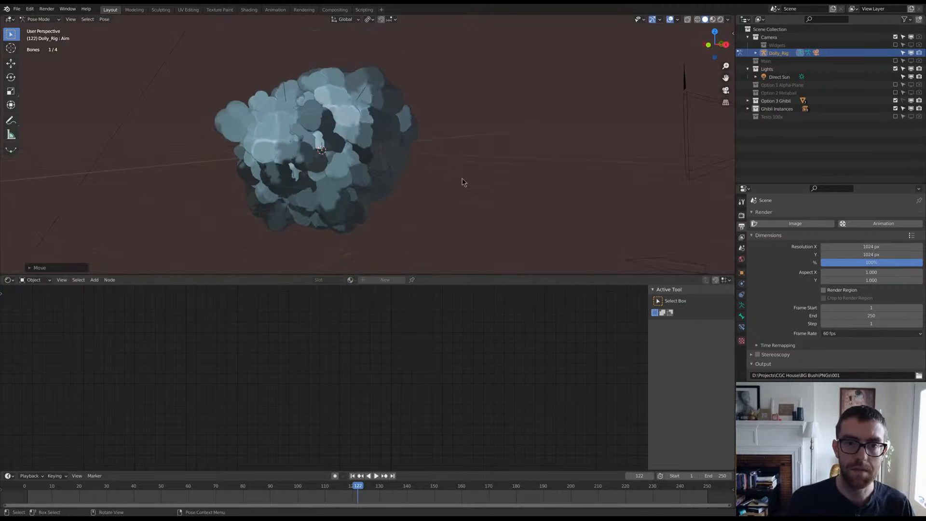
scroll(462, 181, down, 4)
click(522, 204)
middle_drag(522, 204, 547, 216)
scroll(546, 216, up, 1)
key(g)
key(Escape)
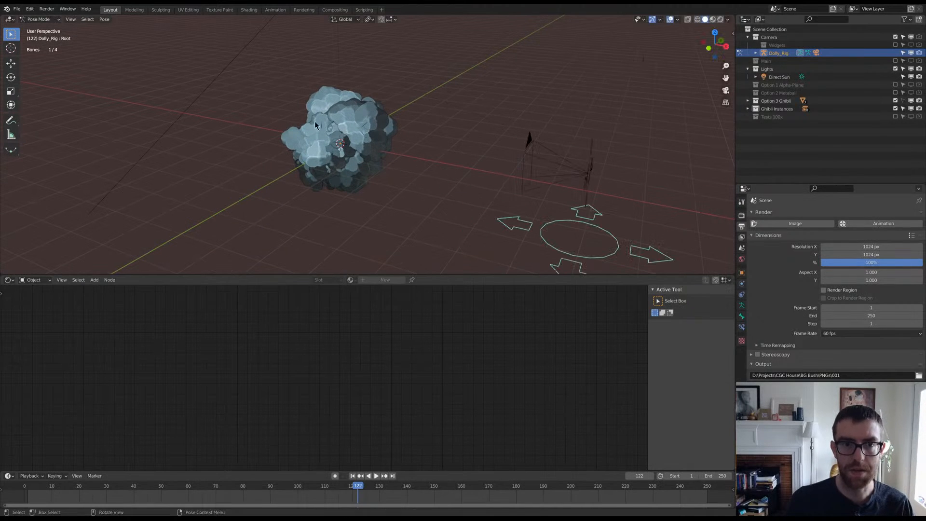
key(alt+a)
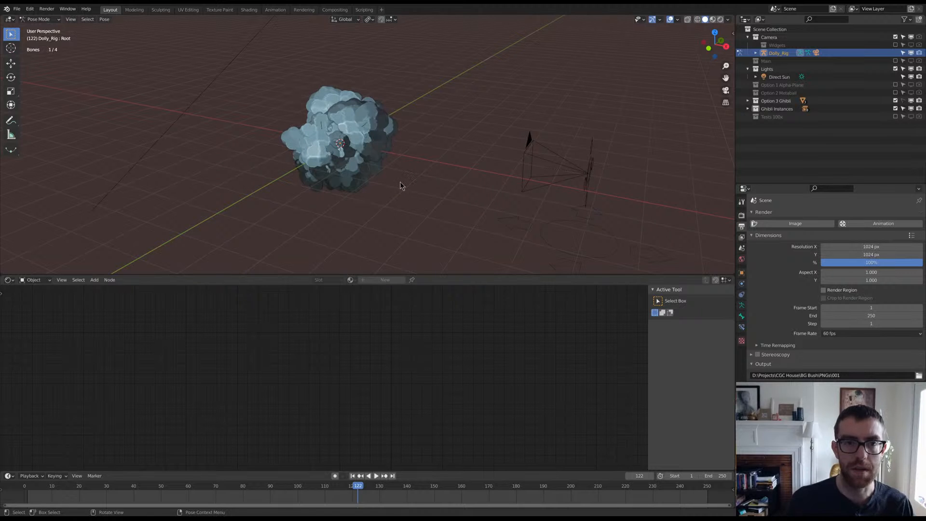
key(g)
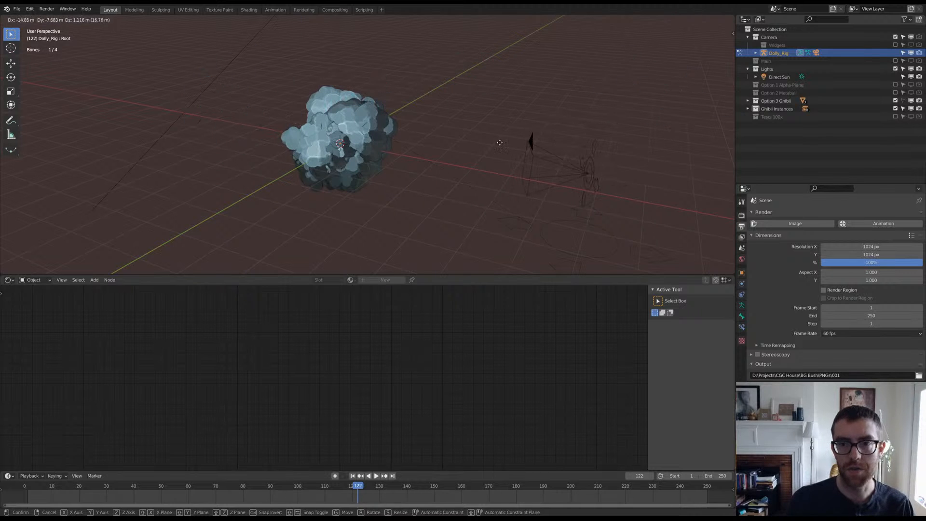
click(500, 143)
Step: Try moving the rig's Camera bone freely, both in an angled view and through the camera
click(593, 155)
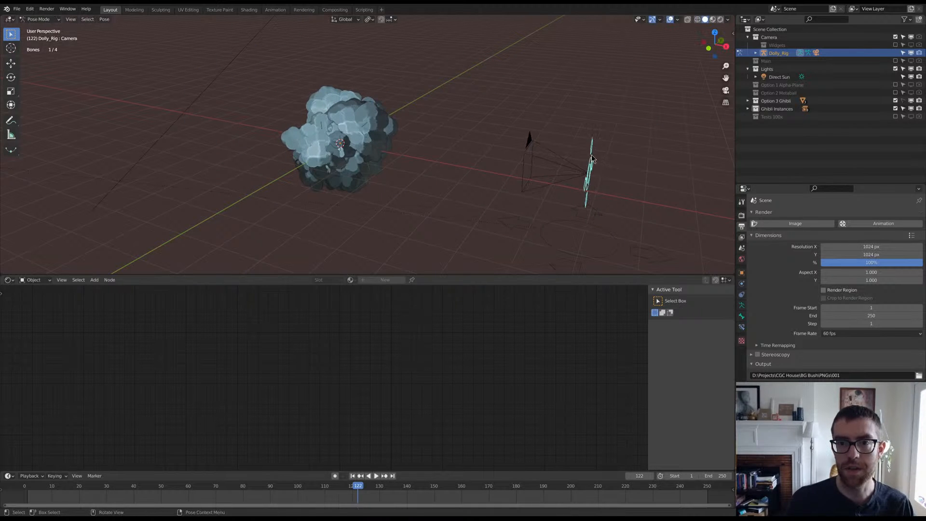
key(g)
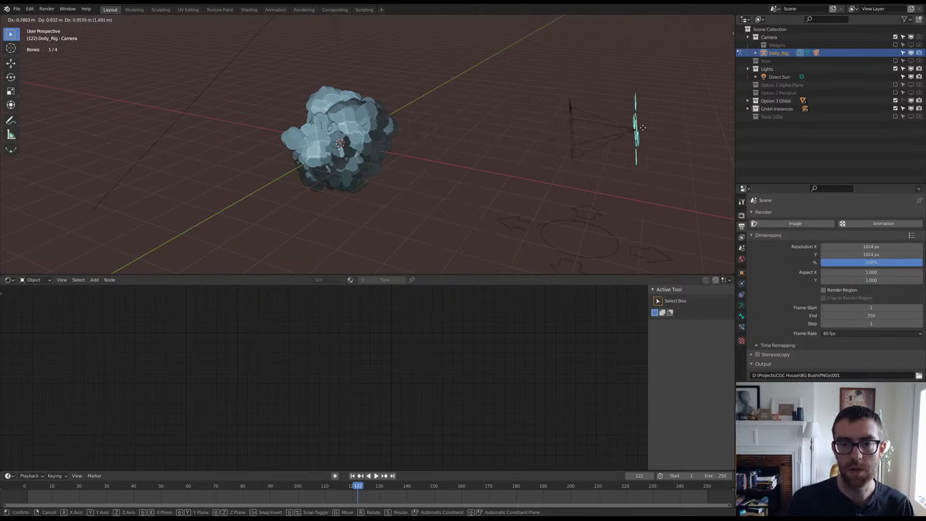
right_click(607, 197)
middle_drag(603, 232, 573, 227)
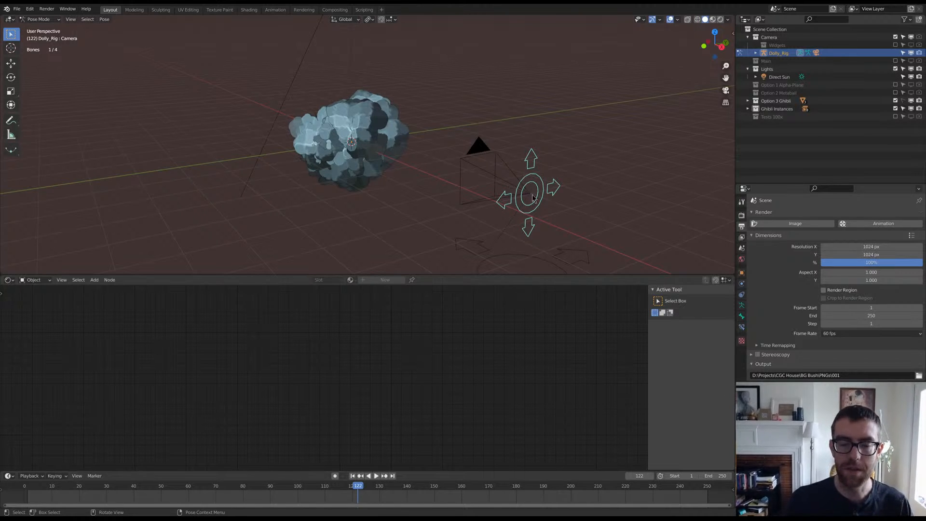
key(KP_0)
key(KP_0)
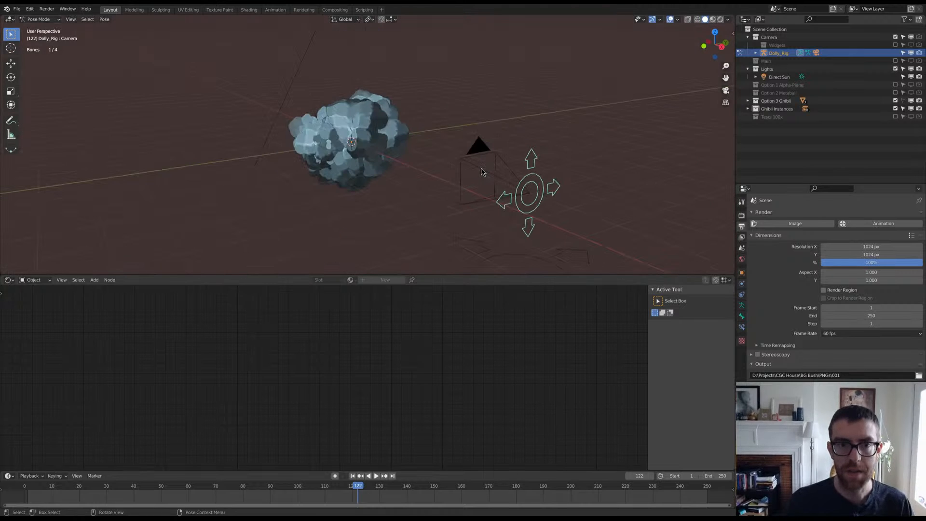
key(KP_0)
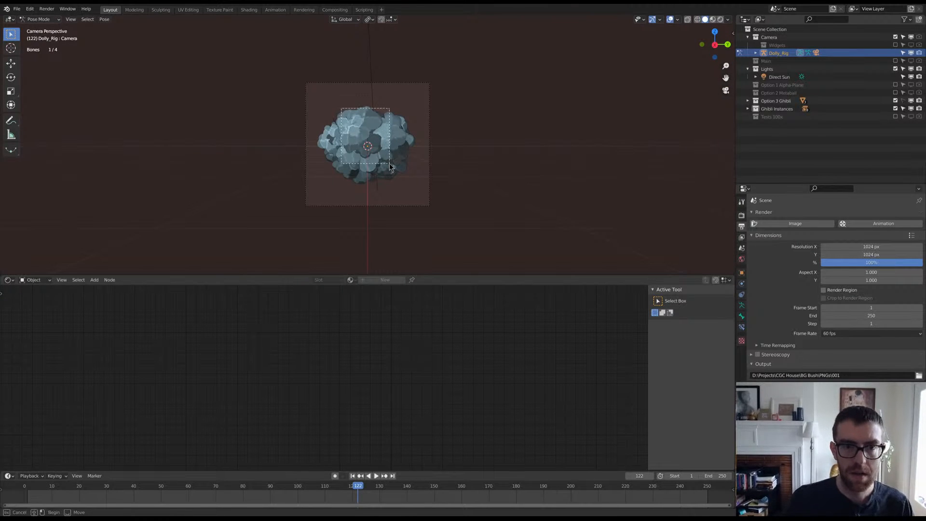
key(g)
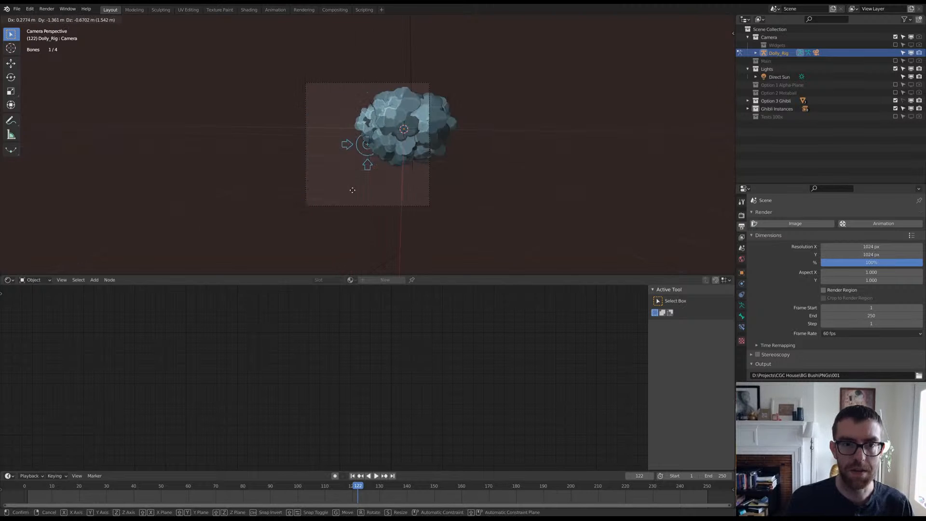
key(Escape)
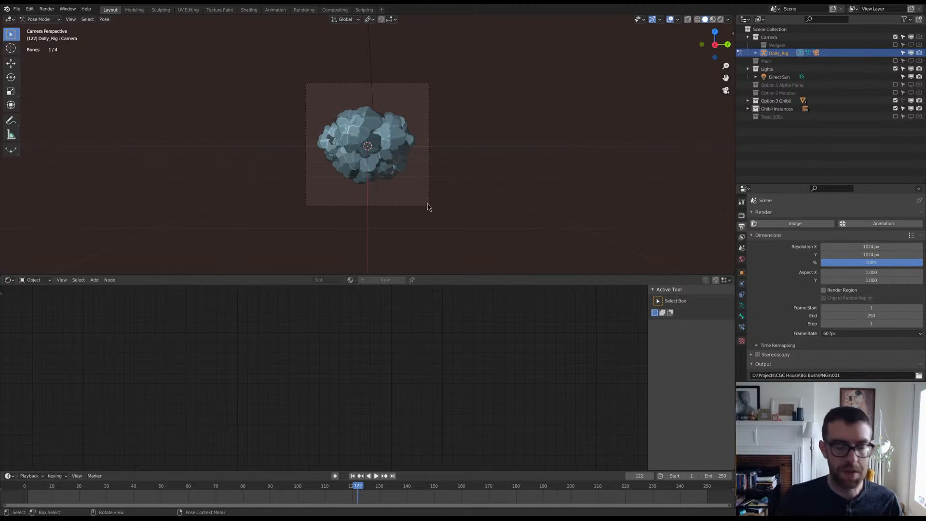
Step: Save the blend file with the new camera framing
scroll(430, 193, up, 1)
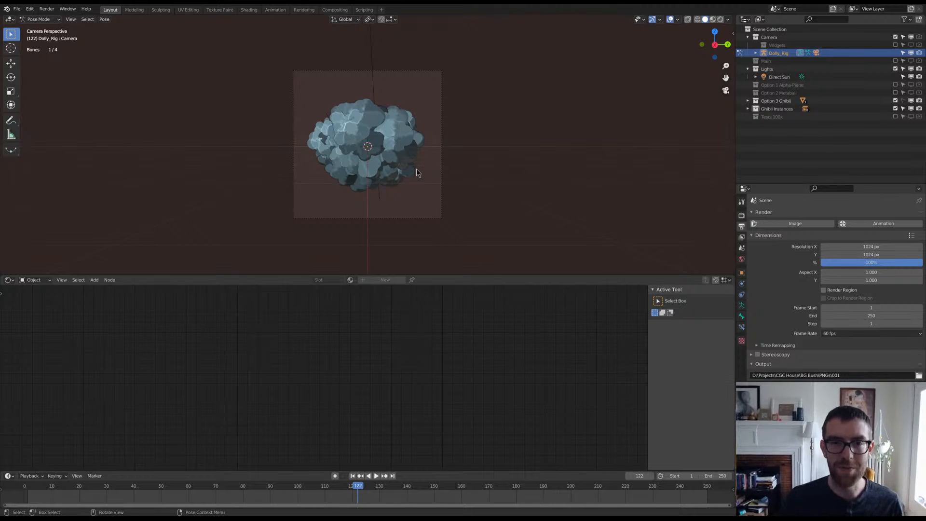
key(ctrl+s)
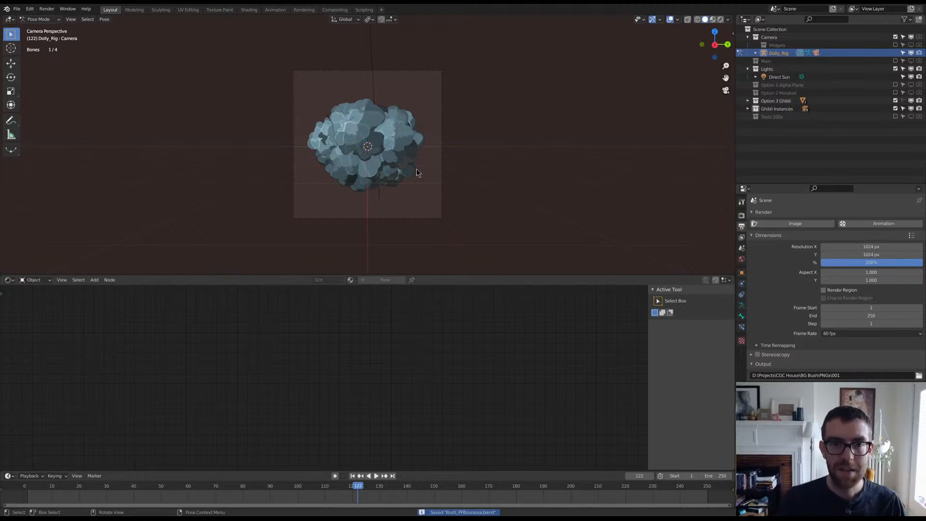
click(786, 224)
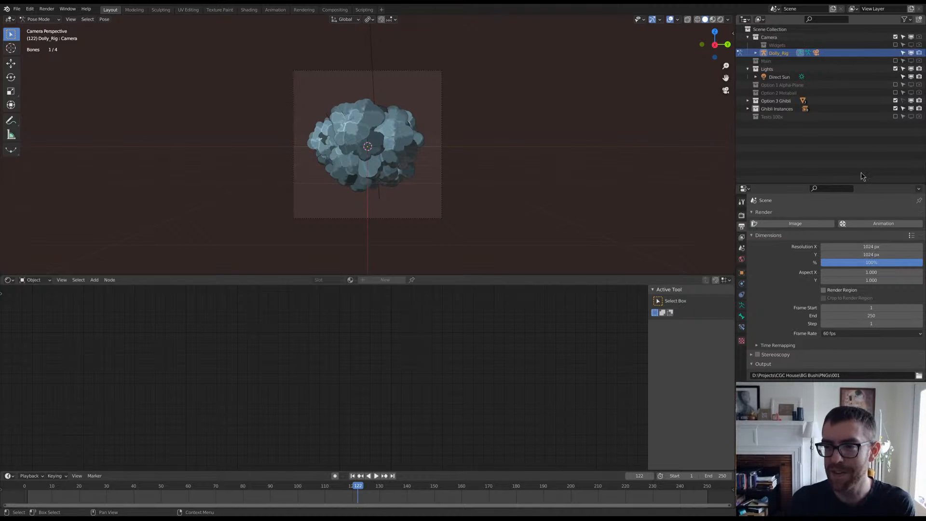
Step: Select the Foliage object in the Option 3 Ghibli collection, and bring up the scene's render settings
drag(856, 183, 857, 131)
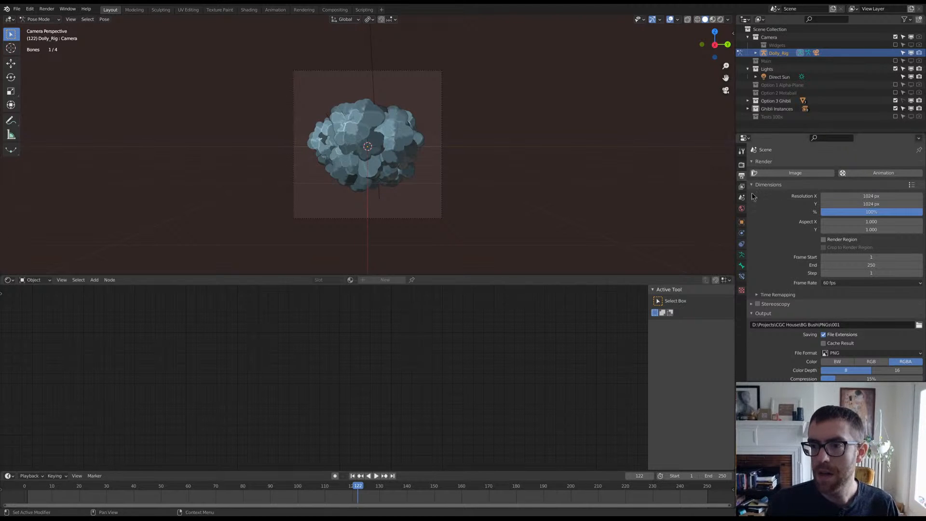
click(748, 101)
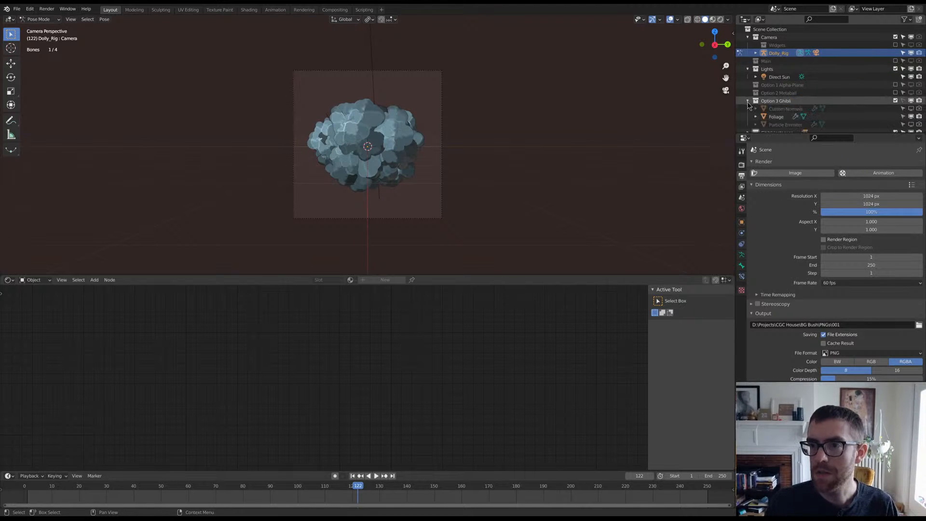
click(769, 117)
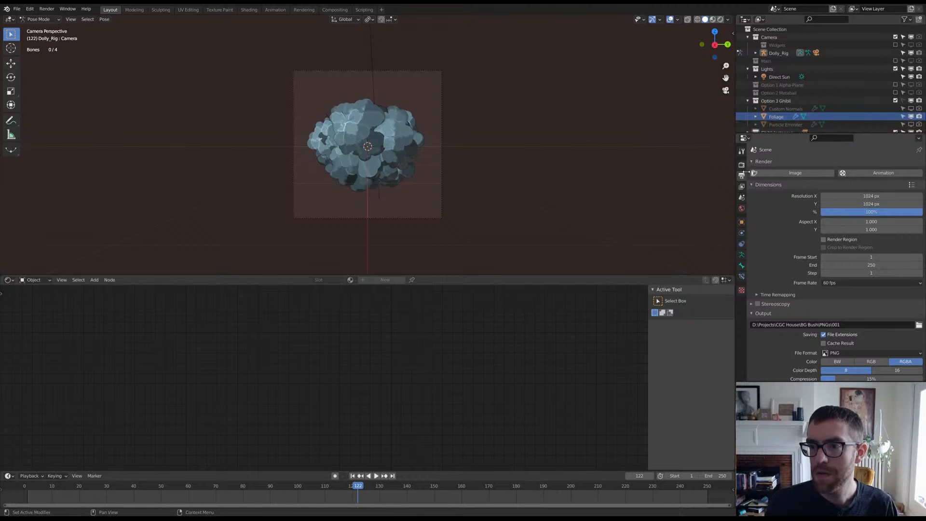
click(742, 187)
click(742, 164)
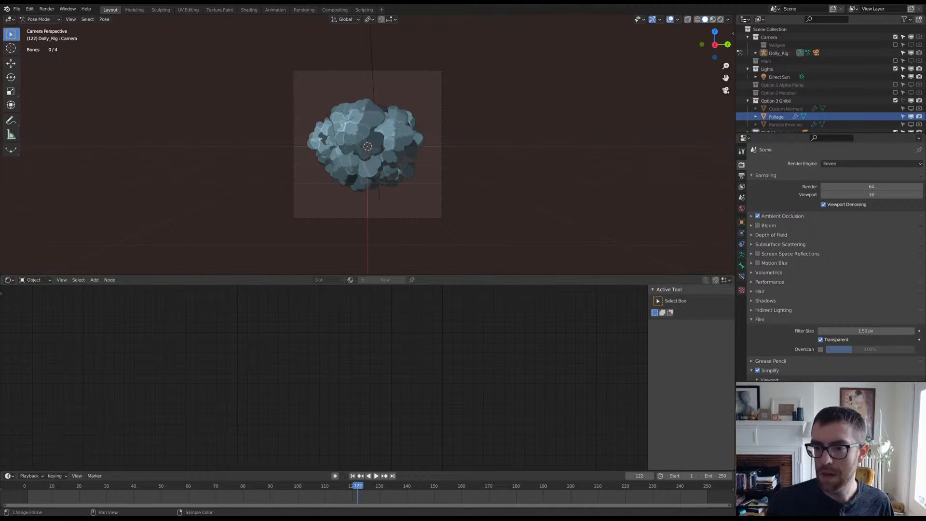
click(745, 387)
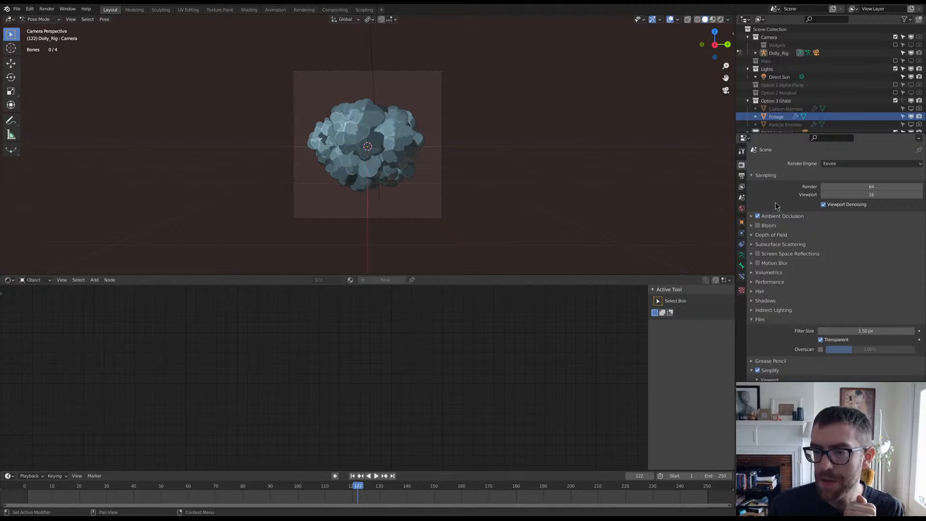
Step: Render a still image of the bush through the camera at 1024 × 1024 px
click(741, 175)
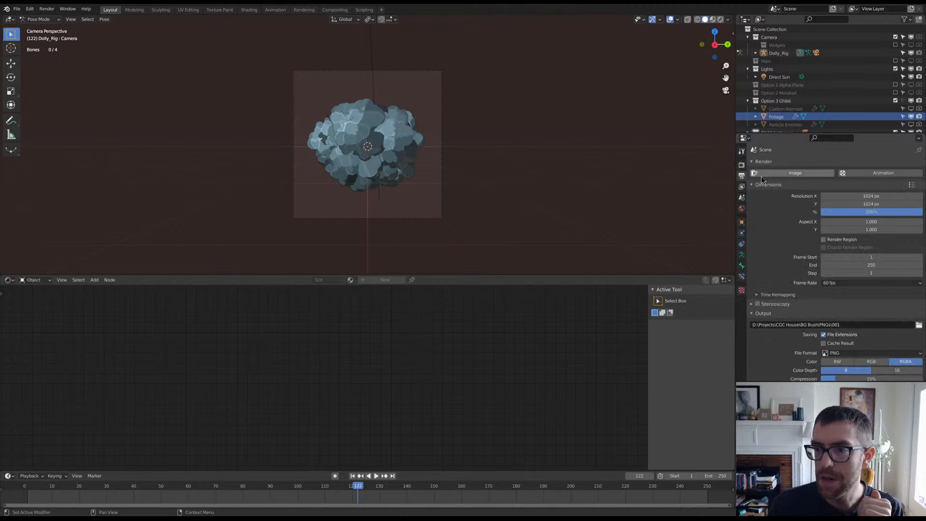
click(803, 175)
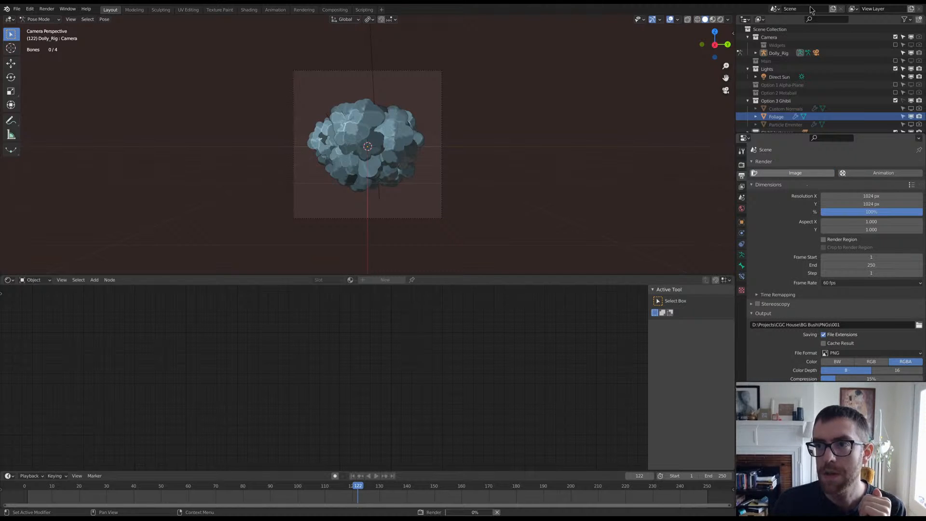
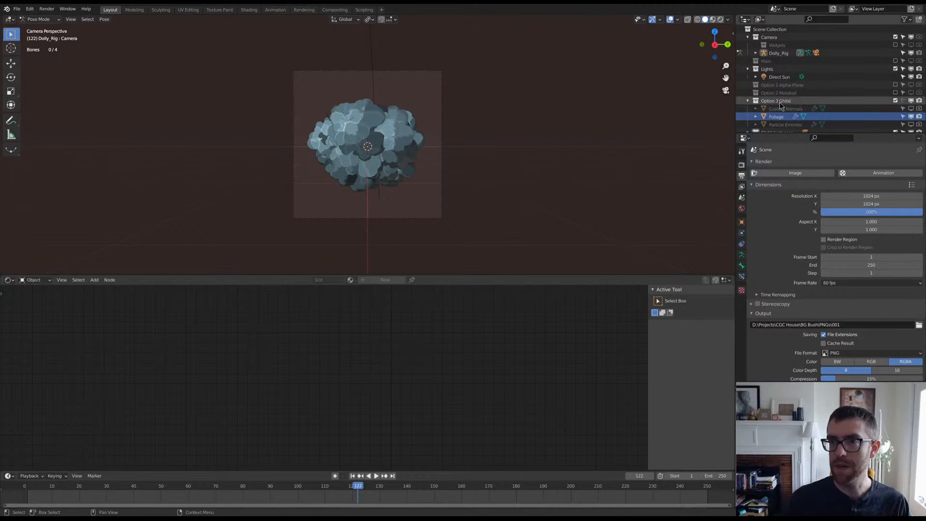
scroll(768, 103, down, 1)
click(769, 117)
right_click(769, 118)
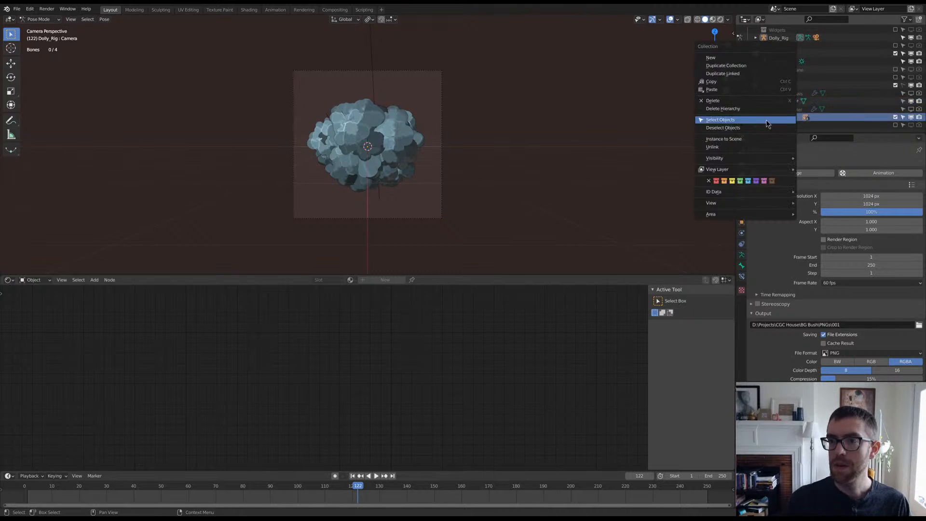
click(767, 121)
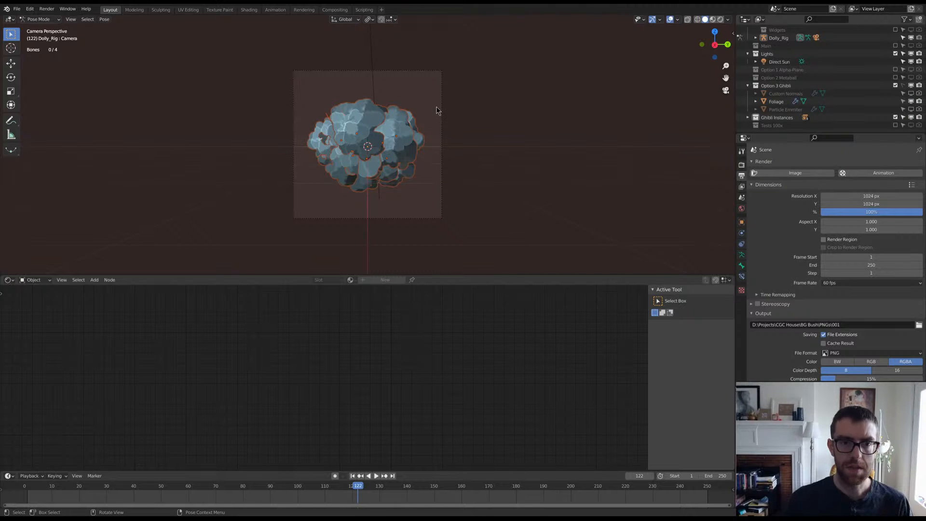
right_click(467, 151)
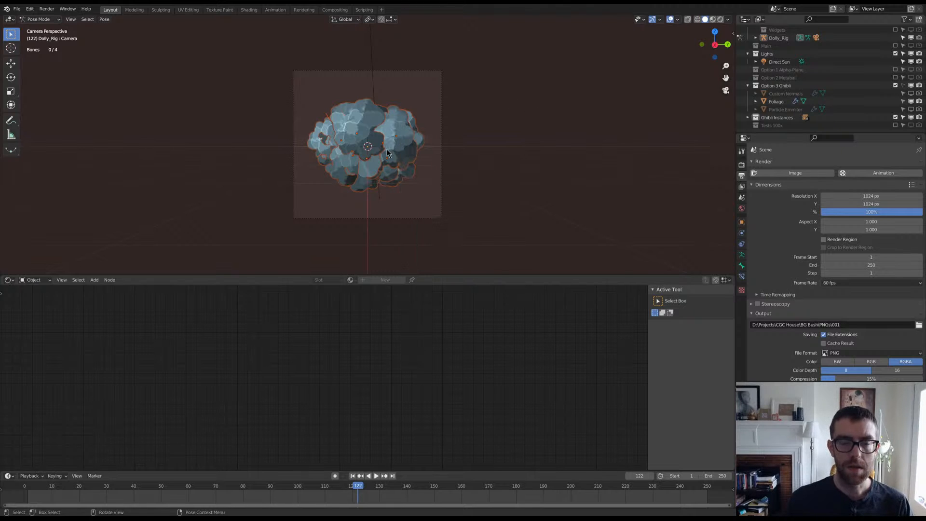
click(401, 153)
key(r)
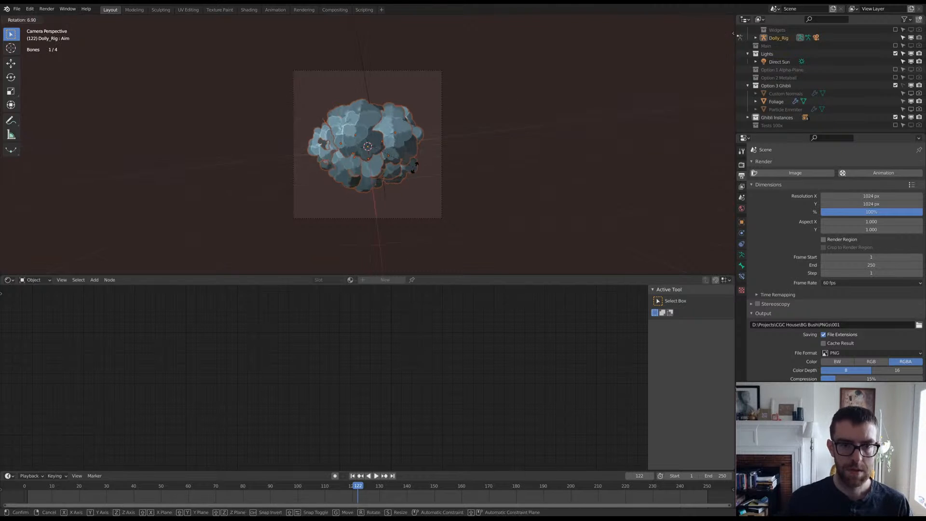
click(462, 138)
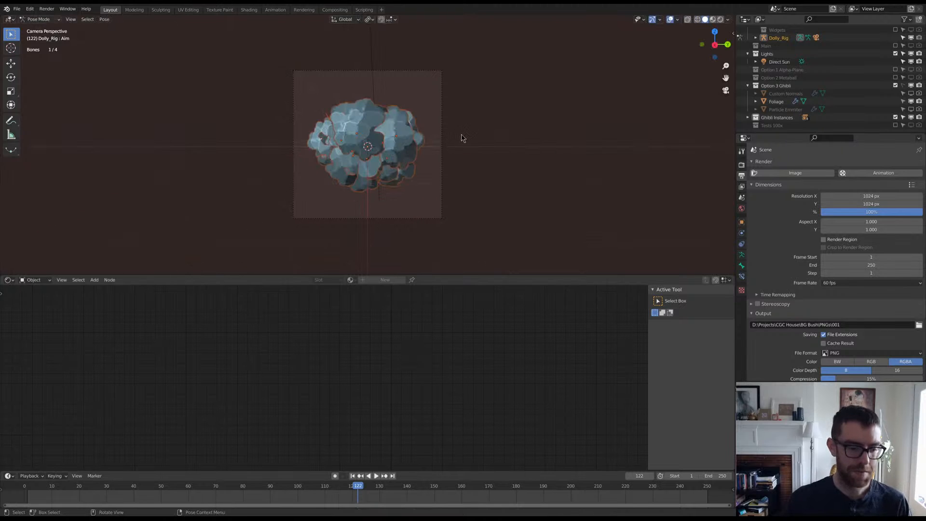
Step: Switch the dolly rig from Pose Mode to Object Mode and exclude the Camera collection from the view layer
key(ctrl+Tab)
click(407, 138)
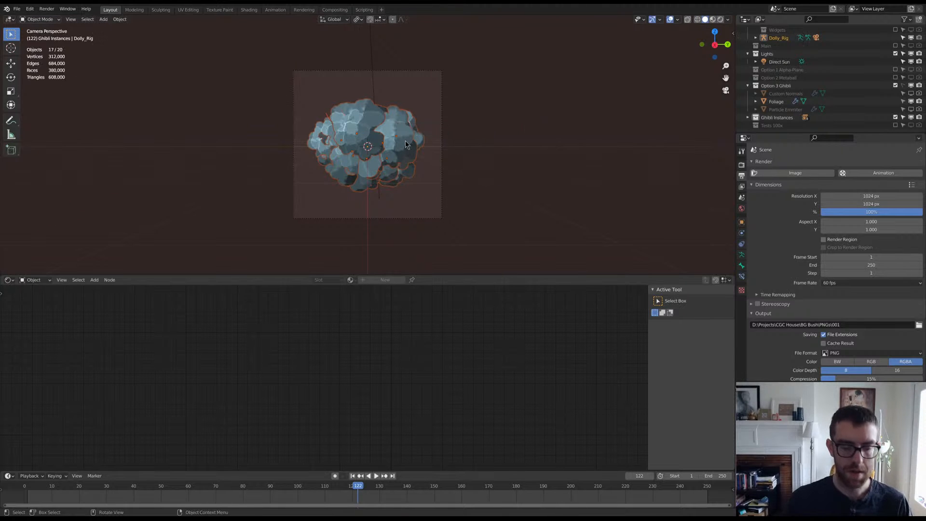
drag(423, 93, 322, 189)
scroll(877, 52, up, 2)
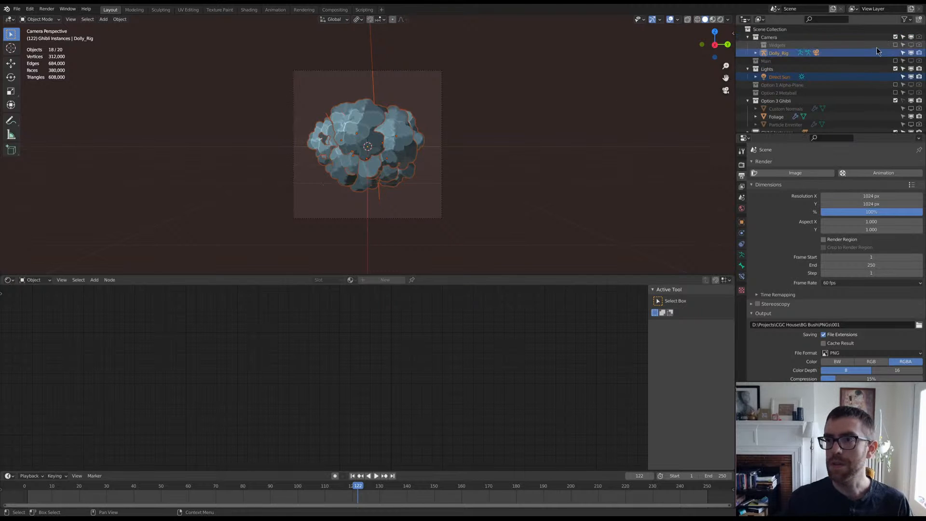
click(895, 37)
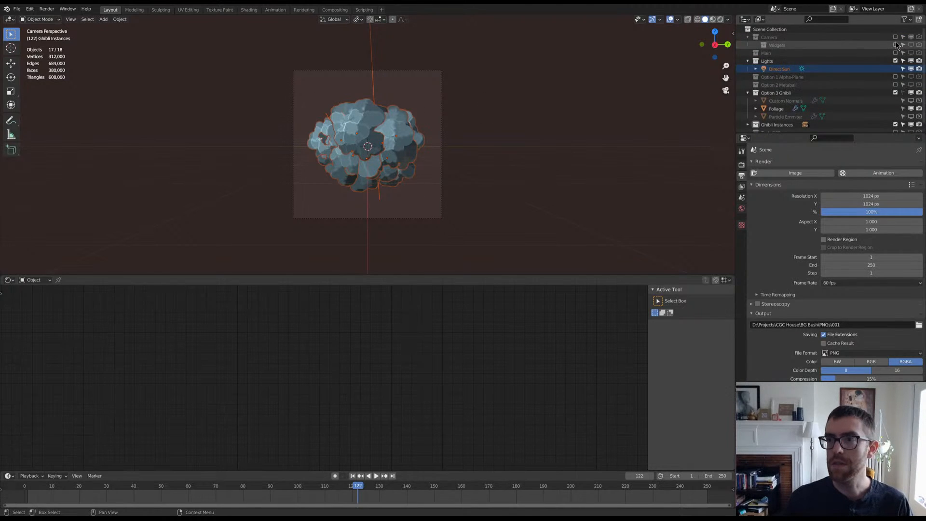
Step: Select all objects of the Ghibli Instances collection, trackball-rotate them by about -47° and -100°, and render this bush variation
drag(413, 88, 326, 185)
right_click(774, 124)
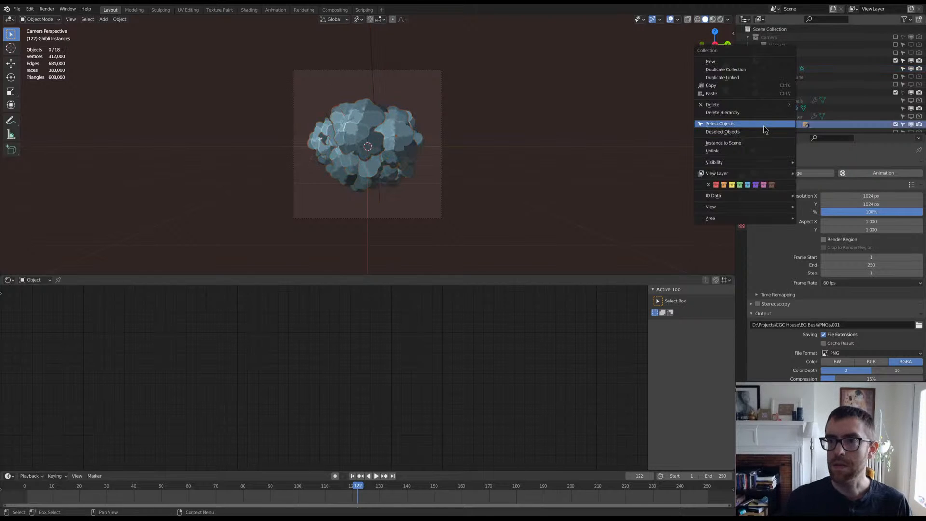
click(763, 126)
key(r)
key(r)
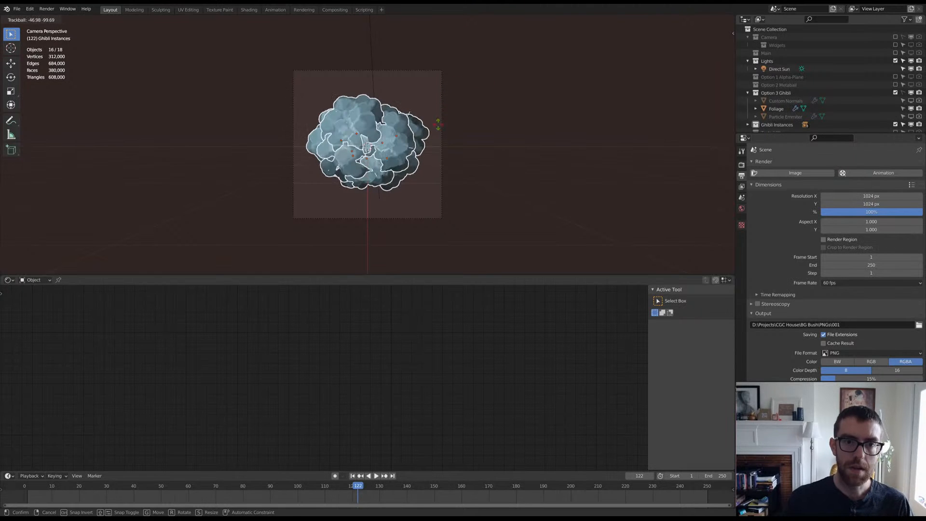
click(438, 126)
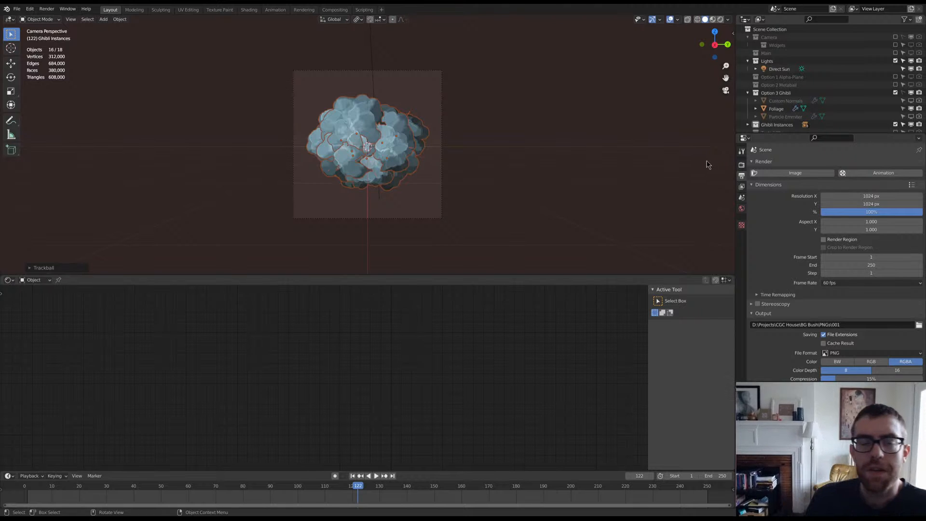
click(788, 176)
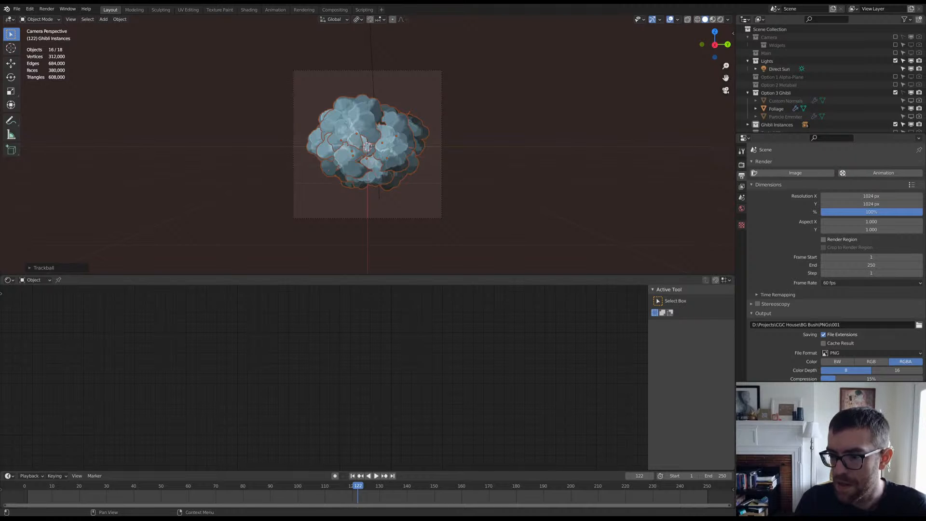
Step: Enlarge the reference painting and examine the shapes and colours of the background bushes labelled K
key(ctrl+space)
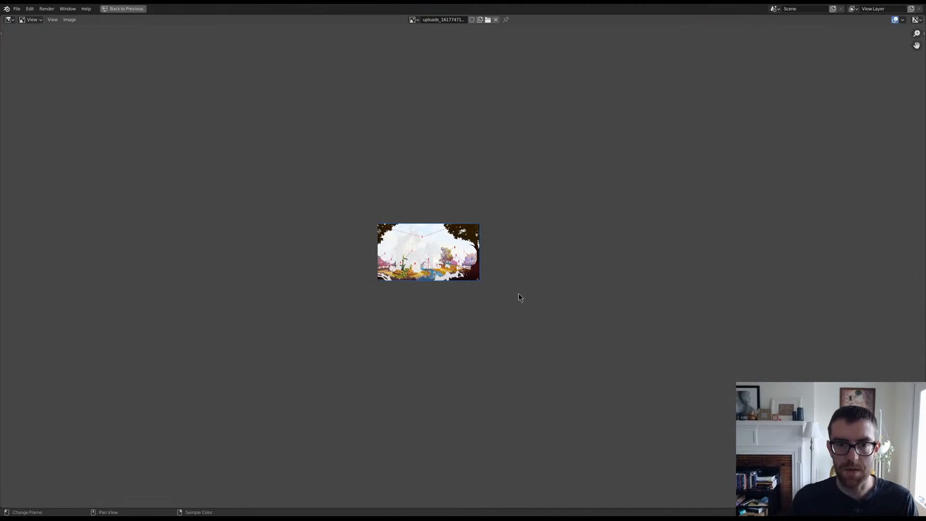
scroll(519, 293, up, 10)
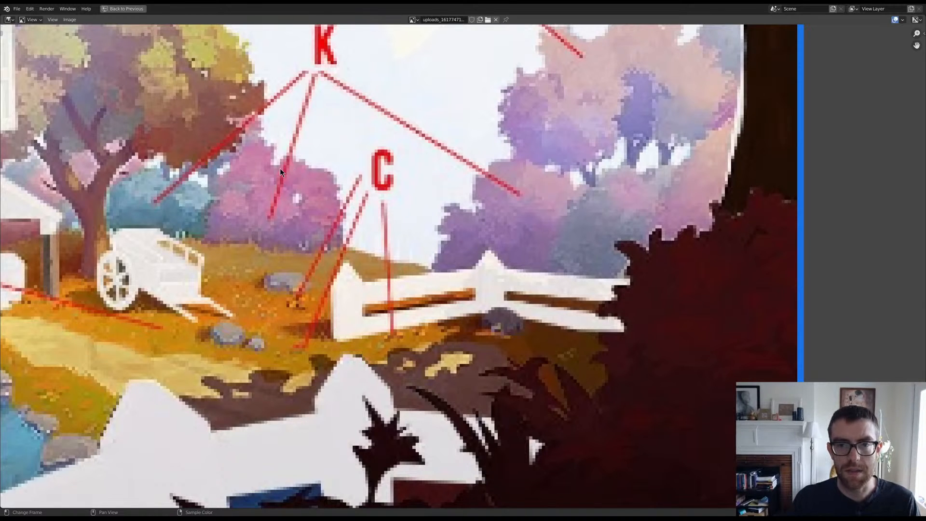
scroll(553, 188, down, 1)
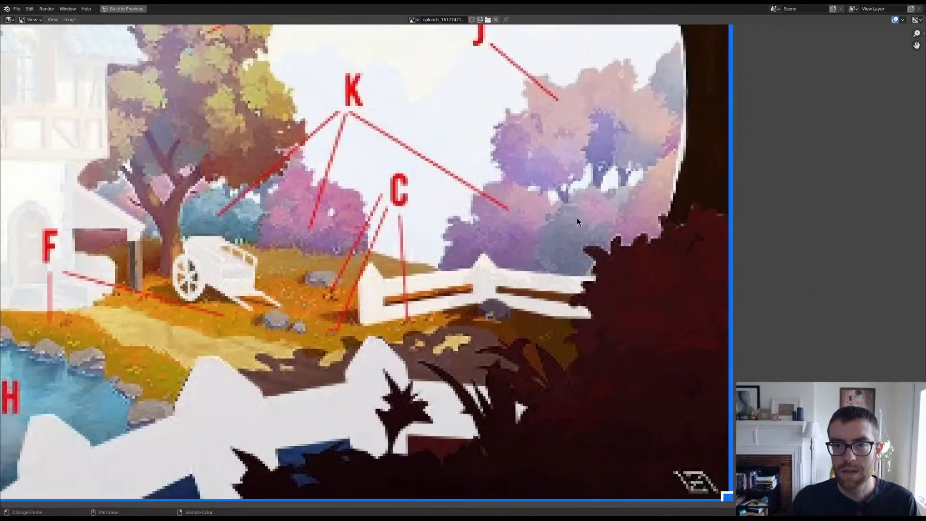
scroll(577, 222, up, 1)
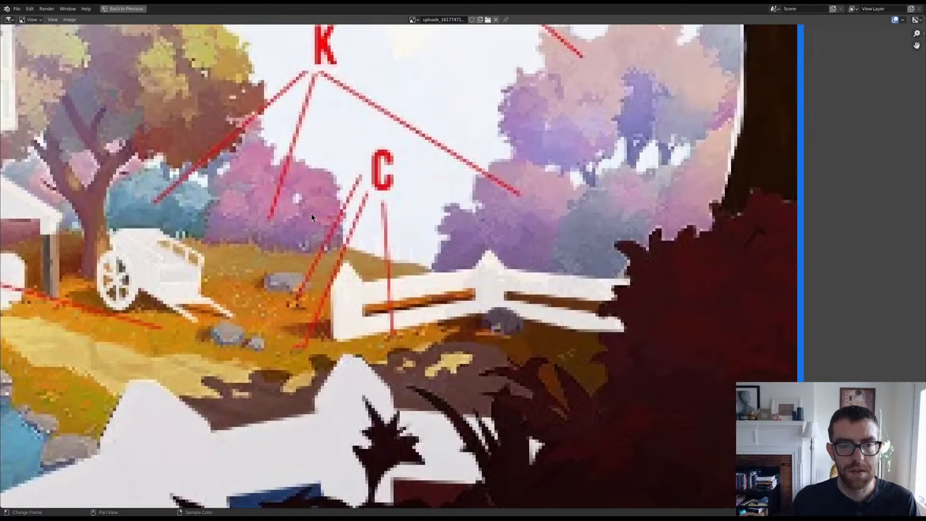
scroll(311, 214, down, 1)
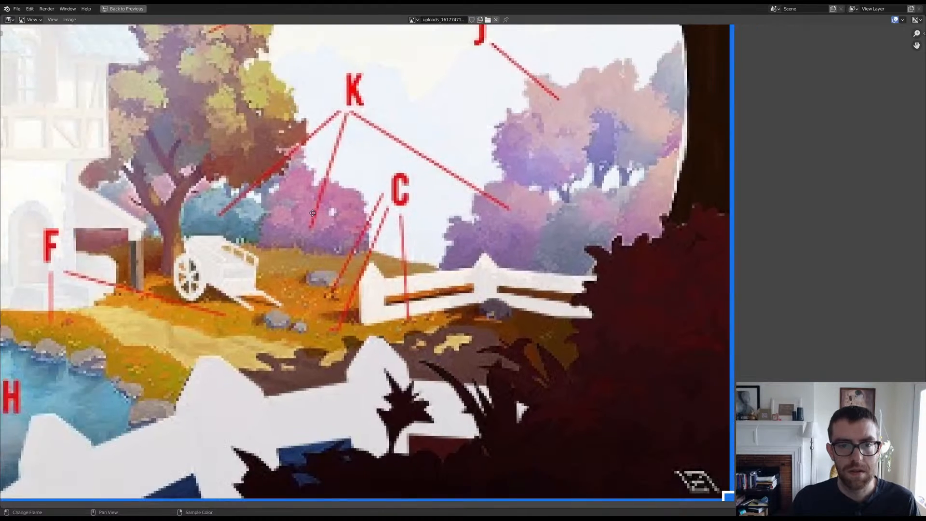
middle_drag(311, 213, 462, 247)
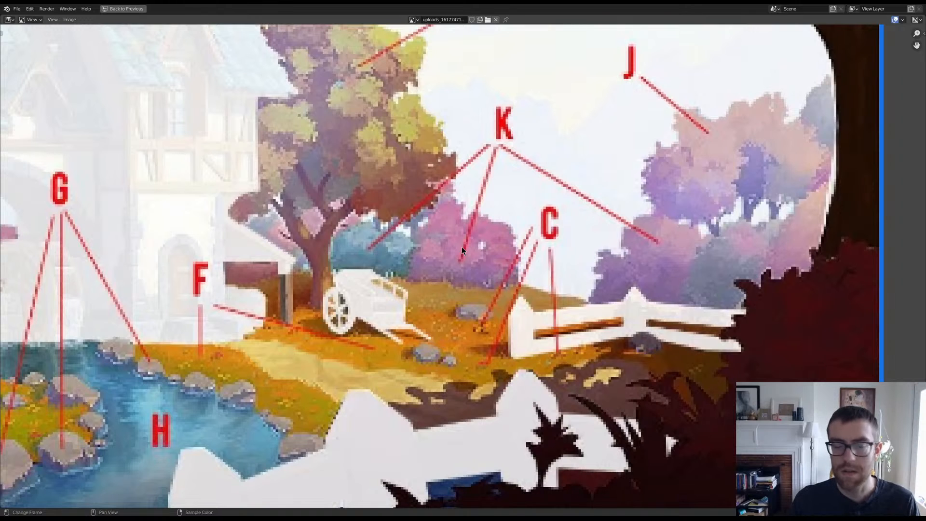
key(ctrl+space)
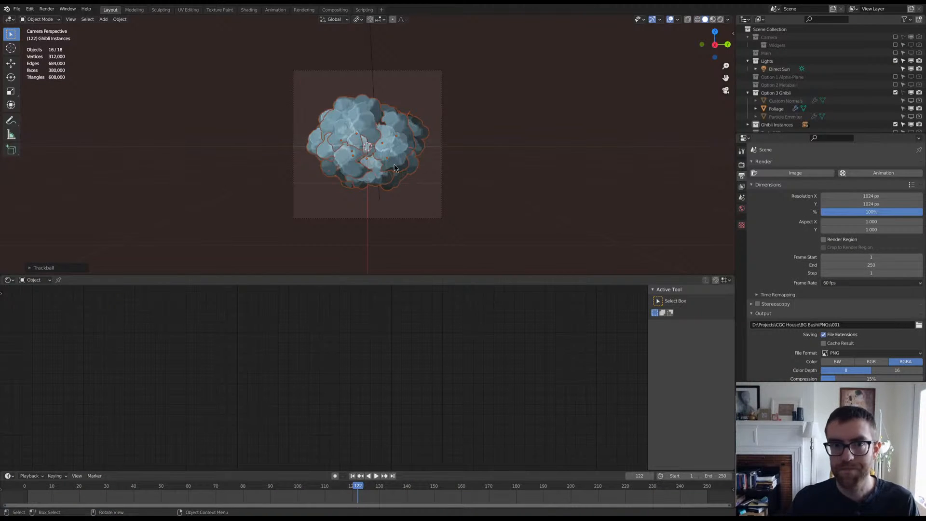
Step: Trackball-rotate all the Ghibli instances again to give the bush another silhouette
key(r)
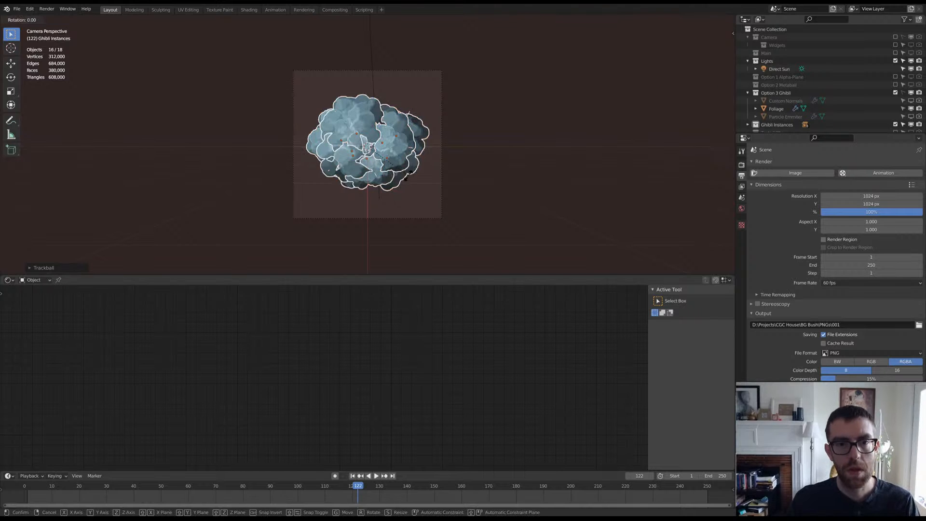
key(r)
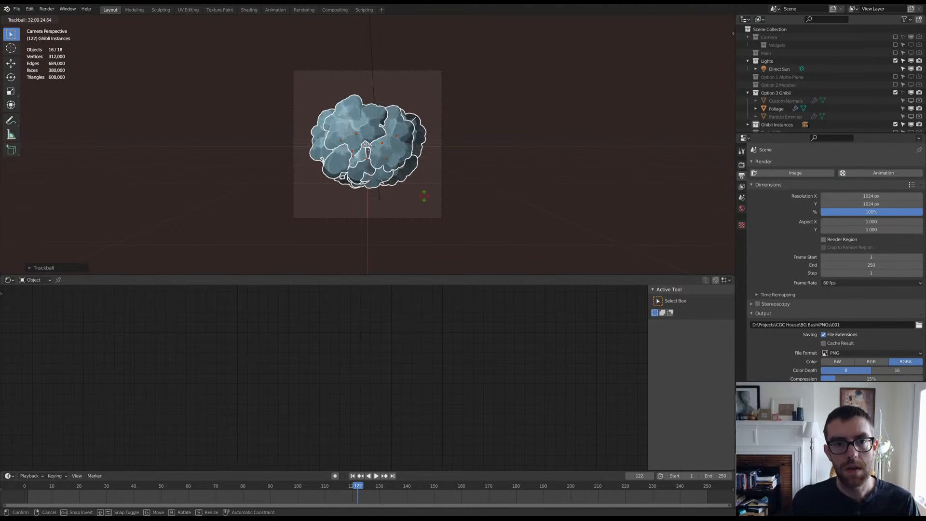
key(Escape)
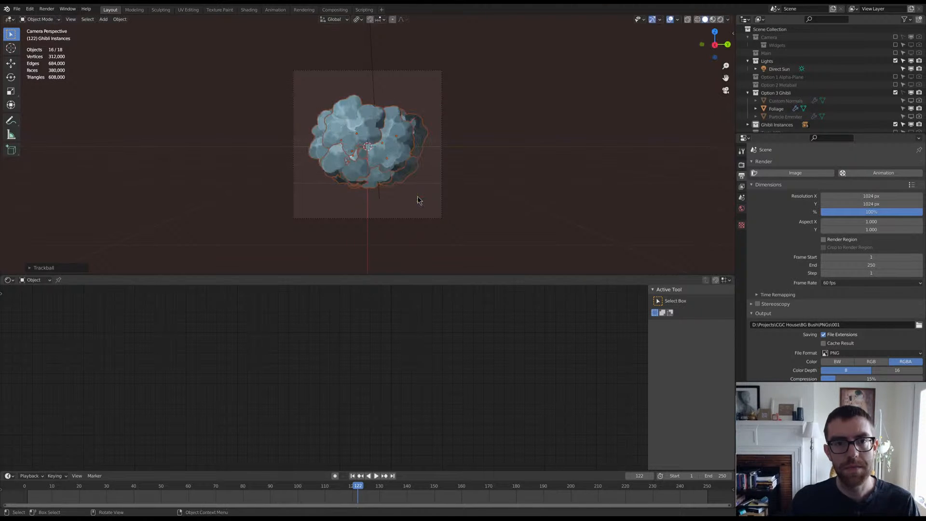
Step: Trackball-rotate the Direct Sun light twice to change the light direction on the bush, and render the image
click(372, 37)
key(r)
key(r)
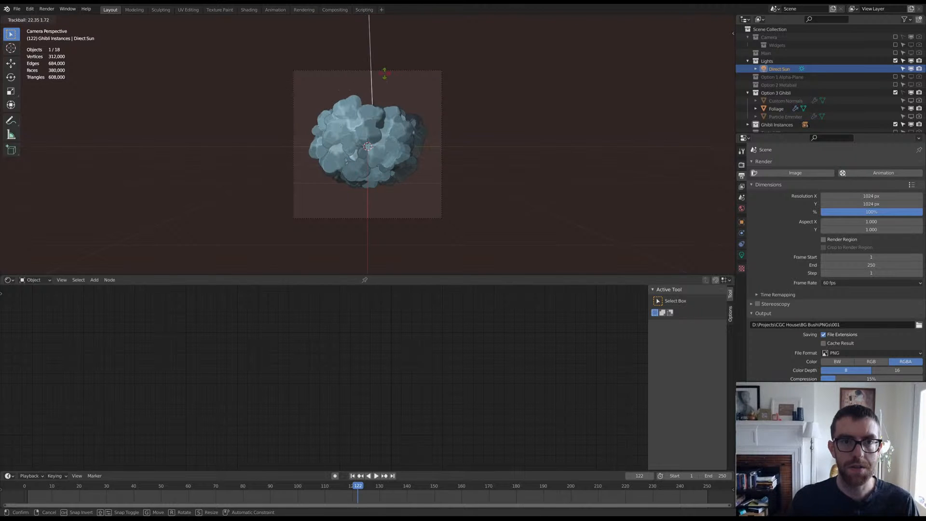
click(392, 77)
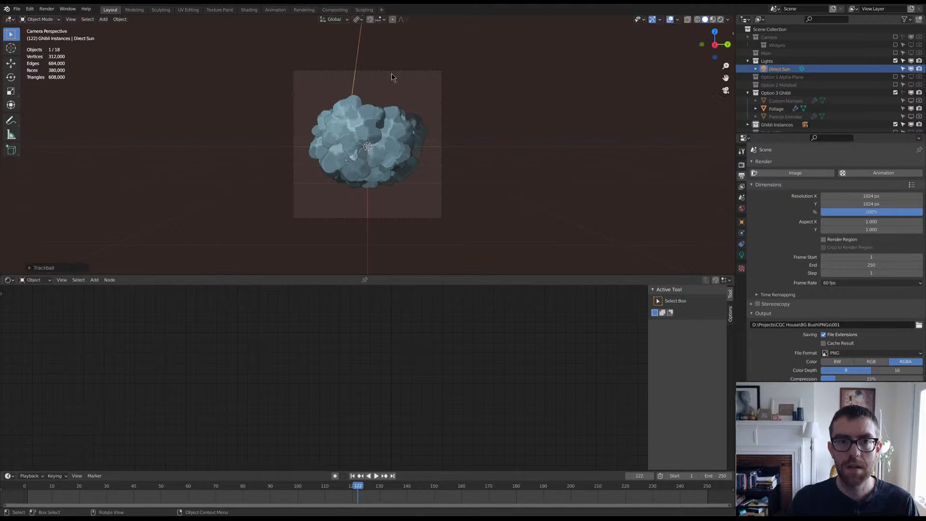
key(r)
key(r)
click(379, 77)
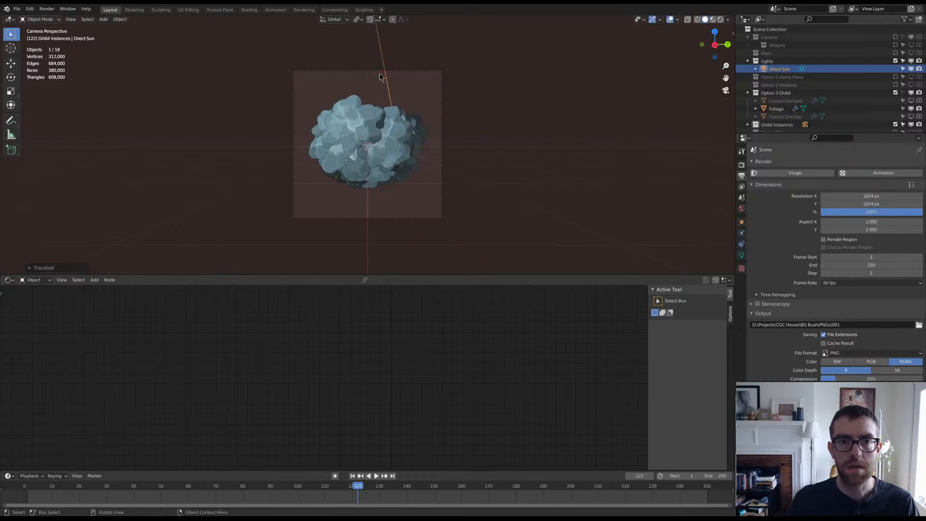
click(770, 174)
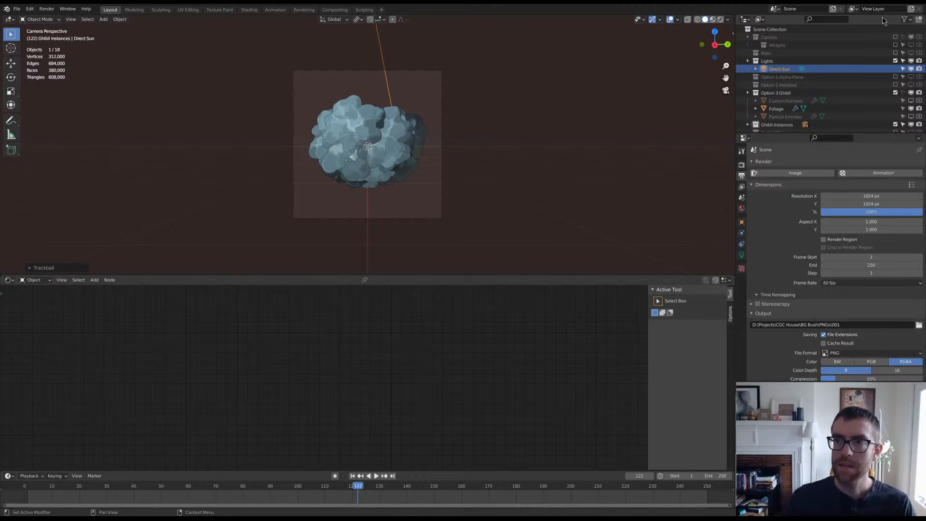
Step: Rotate the Direct Sun once more so its light comes from the opposite depth direction, and render another image
click(500, 76)
click(381, 64)
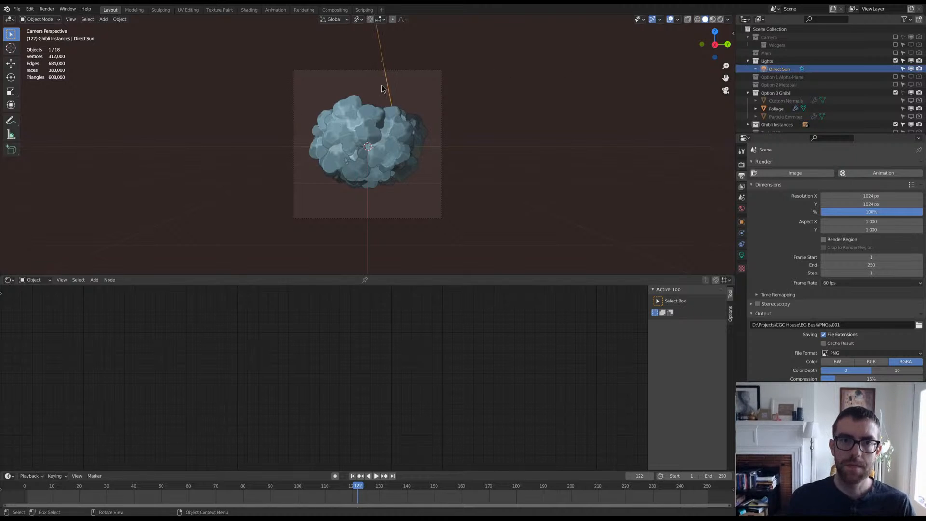
key(r)
key(r)
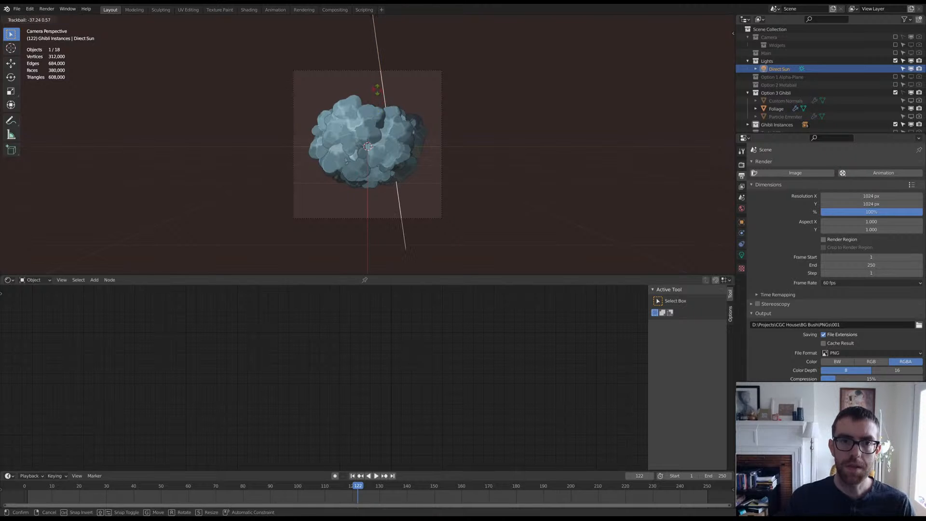
key(Return)
click(796, 174)
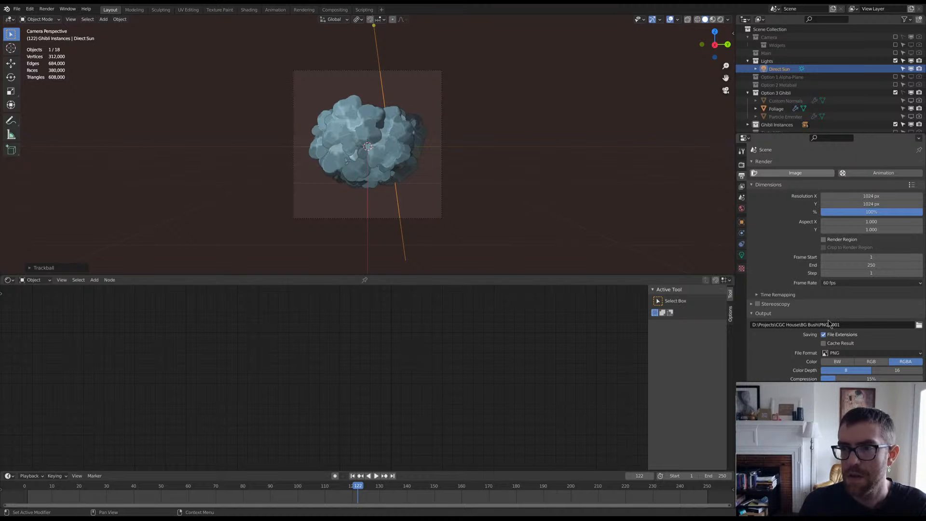
Step: Select a foliage instance in the upper back part of the bush and move it freely outward from the cluster
click(368, 111)
key(KP_Decimal)
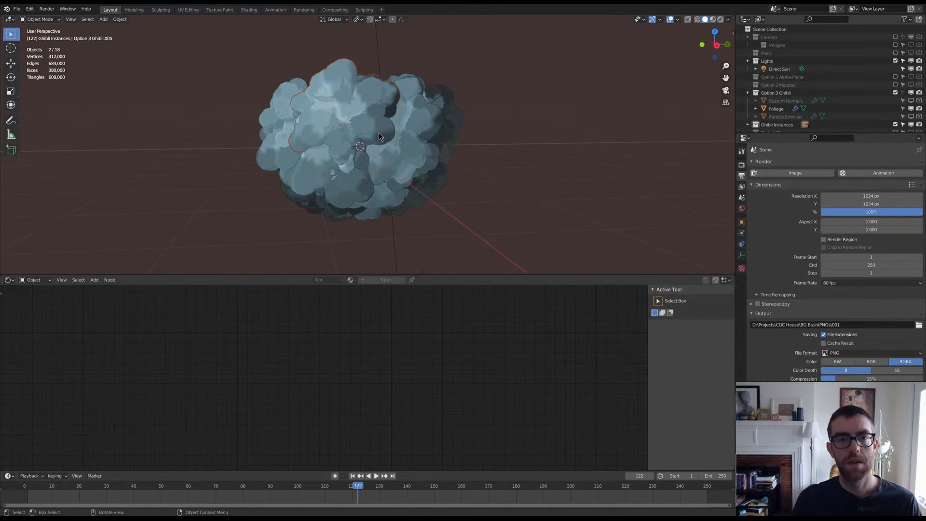
middle_drag(378, 132, 502, 149)
scroll(306, 120, up, 2)
click(247, 122)
middle_drag(247, 123, 342, 134)
key(g)
click(386, 172)
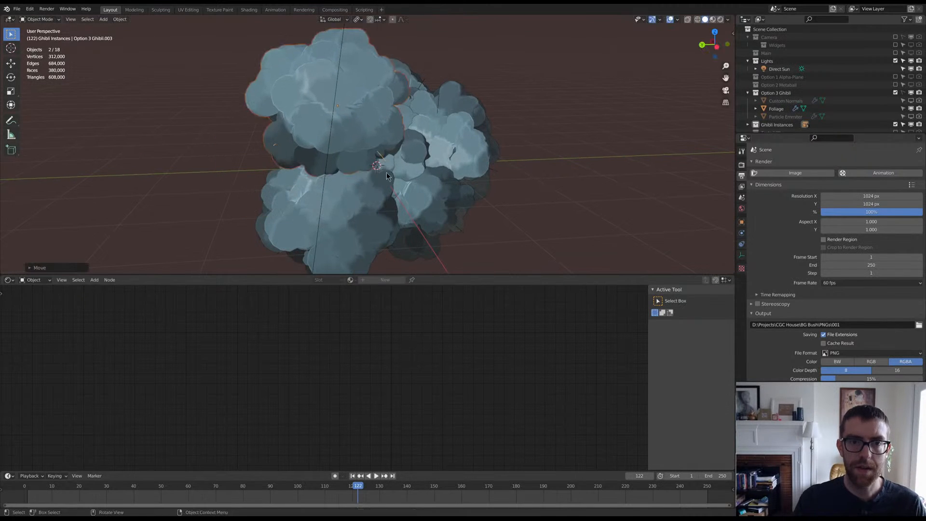
Step: Move the foliage instance at the bush's lower left outward, and move the one at its bottom centre further down
middle_drag(387, 172, 539, 167)
click(296, 91)
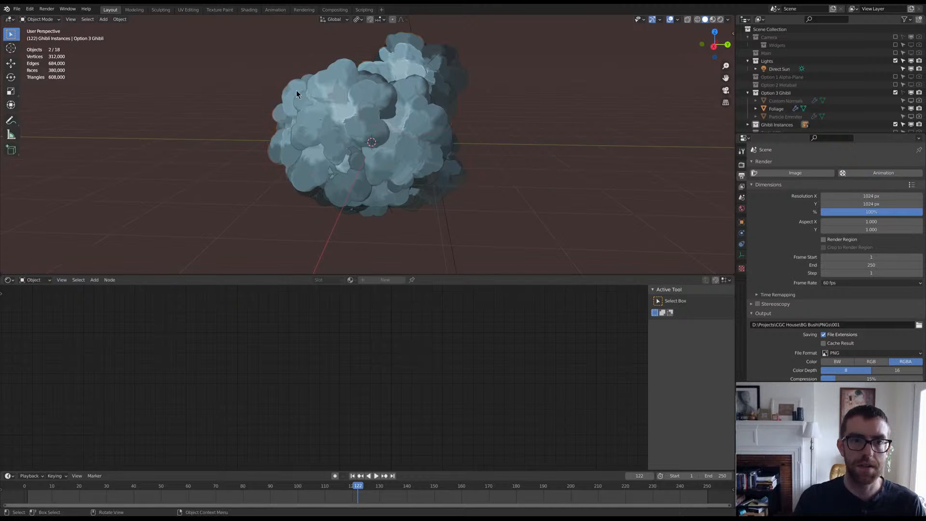
middle_drag(296, 90, 374, 105)
key(shift+d)
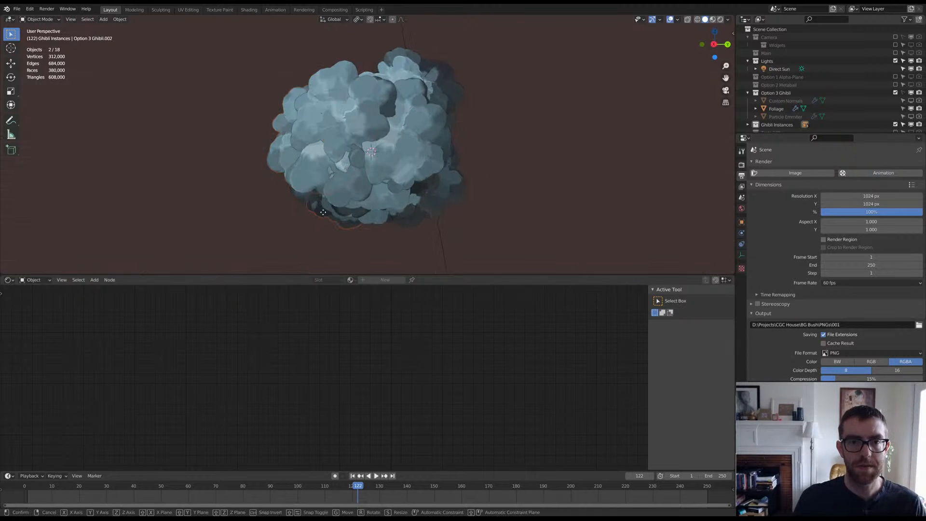
click(284, 230)
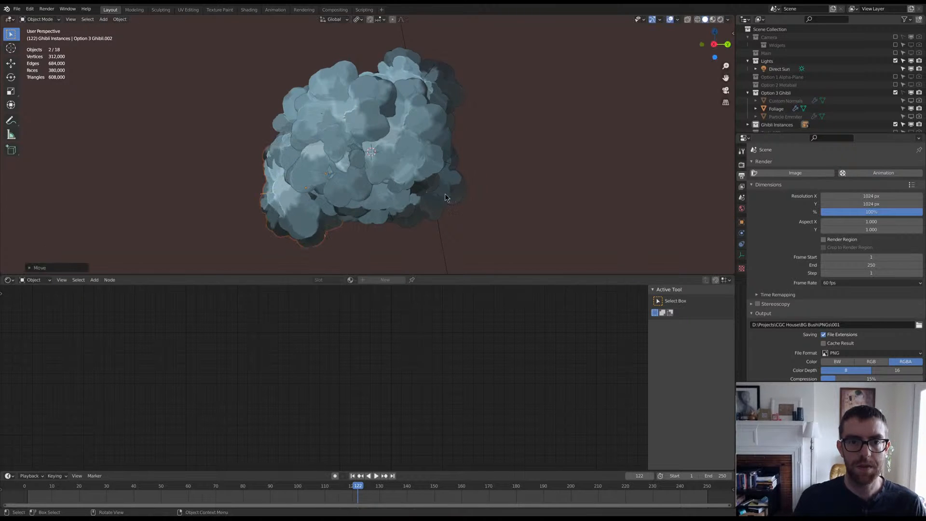
key(shift+d)
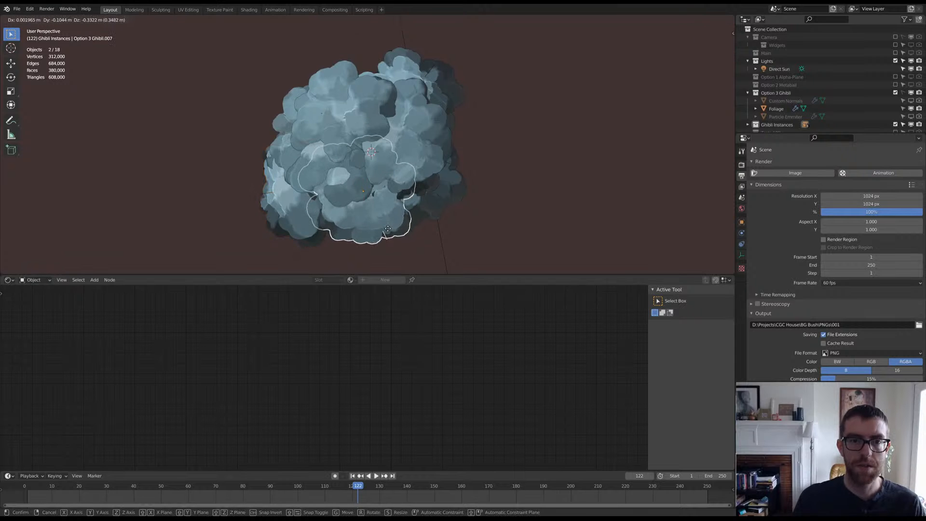
click(380, 236)
Step: Move the foliage instance hidden inside the bush, Option 3 Ghibli.001, out to the upper left part of the cluster and rotate it
mouse_move(425, 178)
middle_down()
mouse_move(426, 194)
mouse_move(430, 165)
middle_up()
click(310, 91)
middle_drag(310, 92, 506, 95)
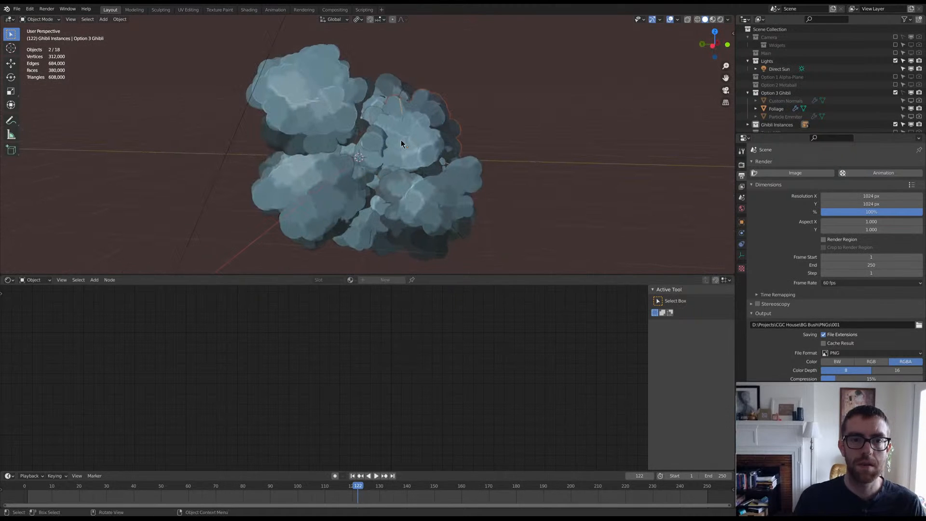
click(363, 175)
middle_drag(363, 175, 279, 174)
key(g)
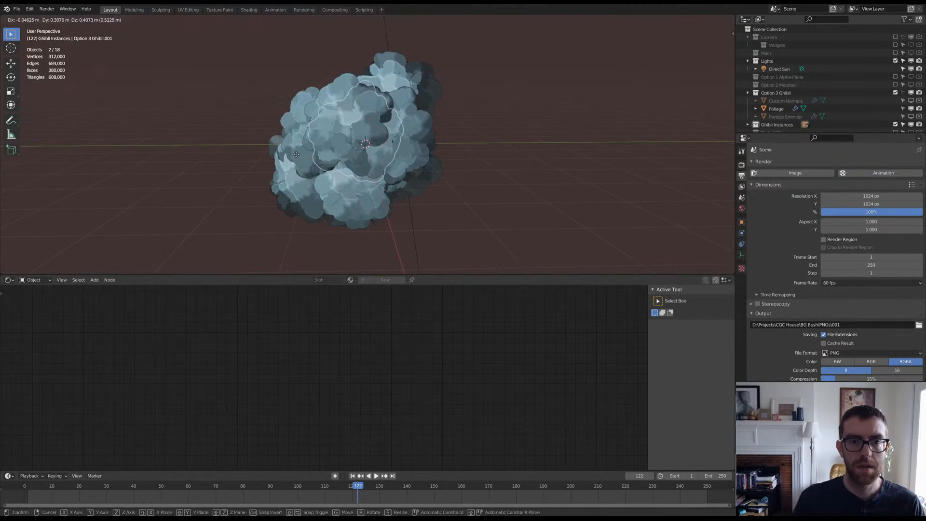
click(277, 108)
middle_drag(278, 107, 375, 152)
key(g)
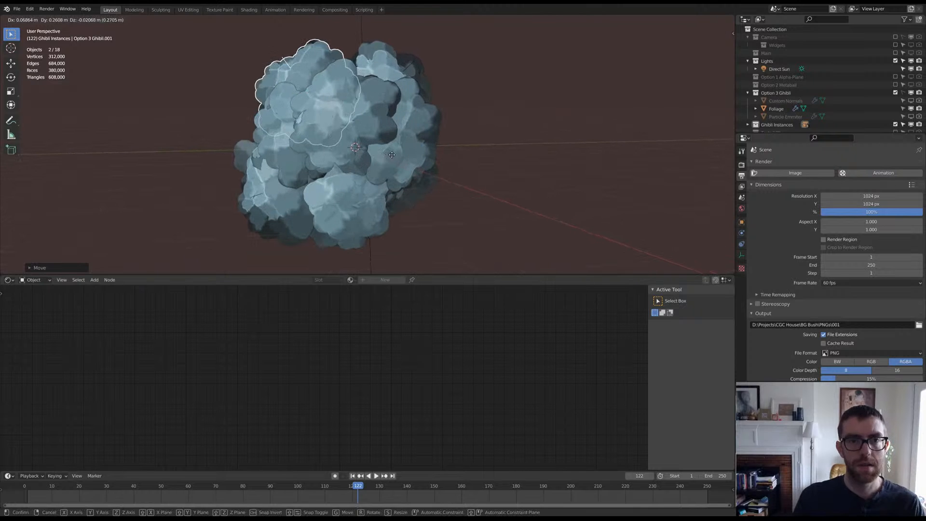
key(r)
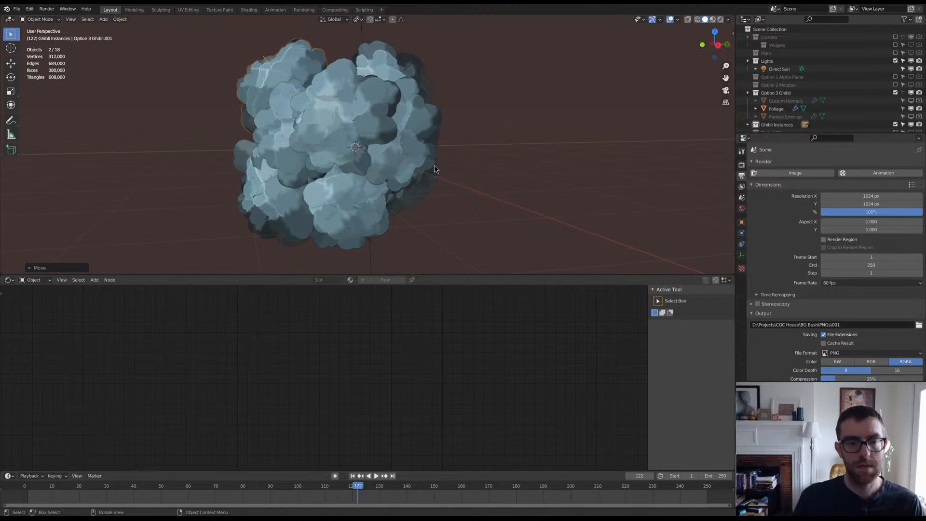
click(409, 117)
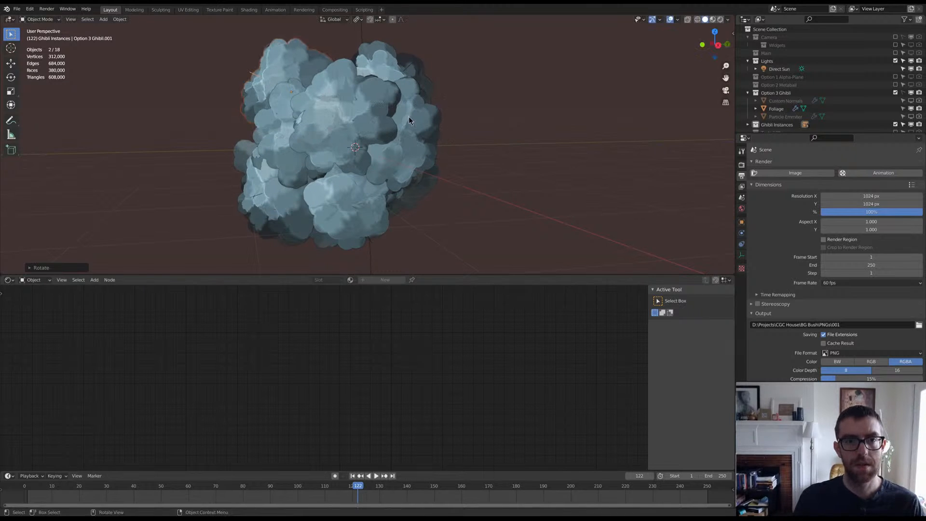
Step: Trackball-rotate the foliage instance at the bush's lower right and the one at its bottom centre
mouse_move(409, 117)
middle_down()
mouse_move(397, 124)
mouse_move(395, 116)
middle_up()
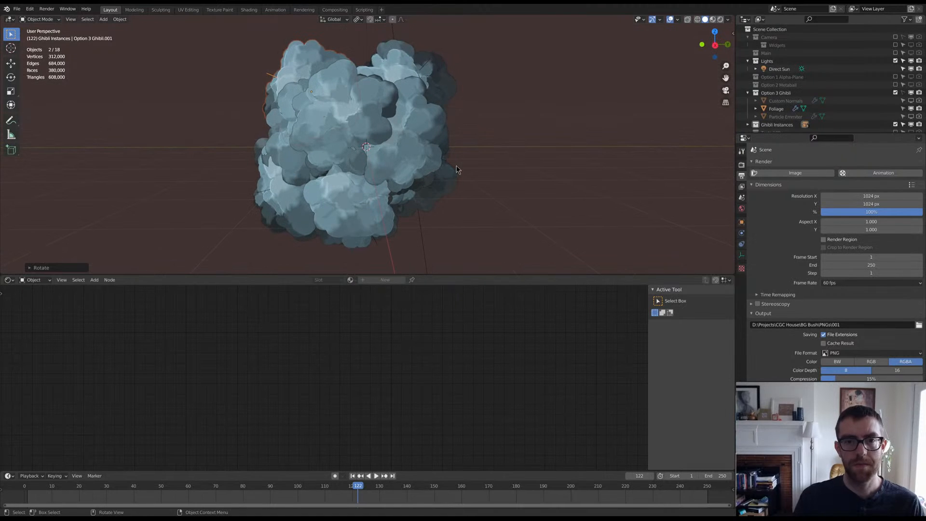
click(448, 179)
key(r)
key(r)
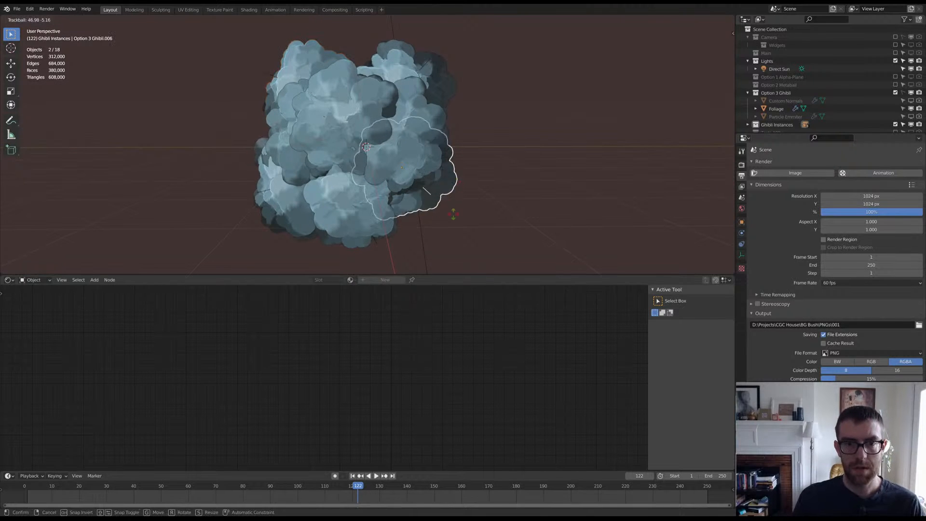
click(453, 25)
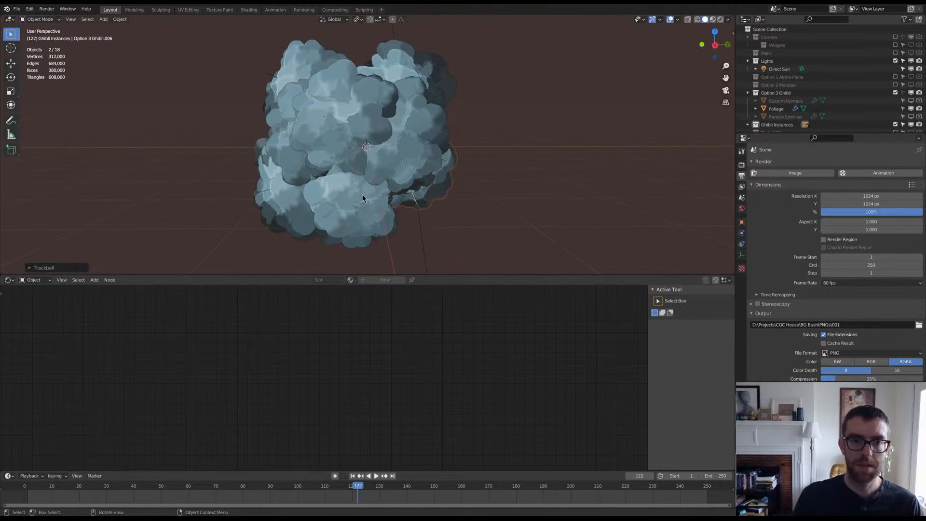
click(351, 211)
key(r)
key(r)
click(410, 141)
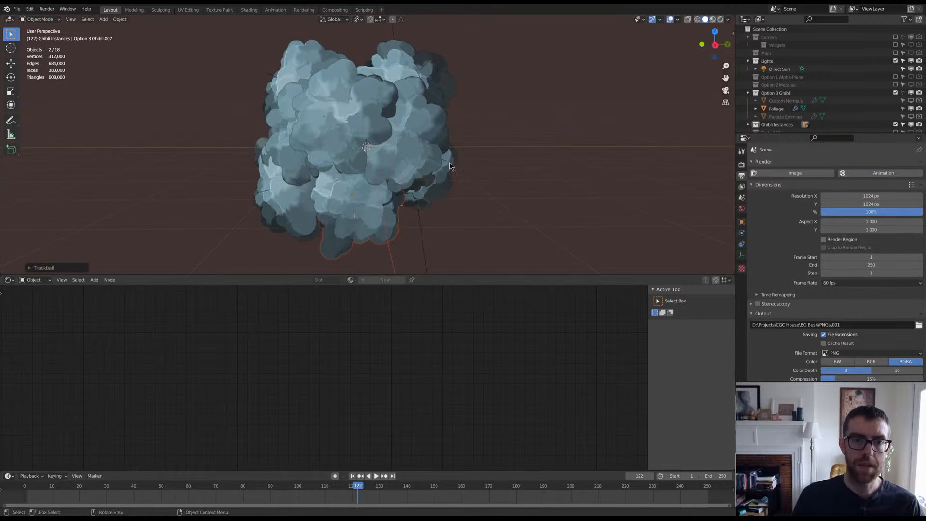
Step: Trackball-rotate the foliage instance on the middle right side of the bush
middle_drag(450, 162, 415, 155)
click(424, 161)
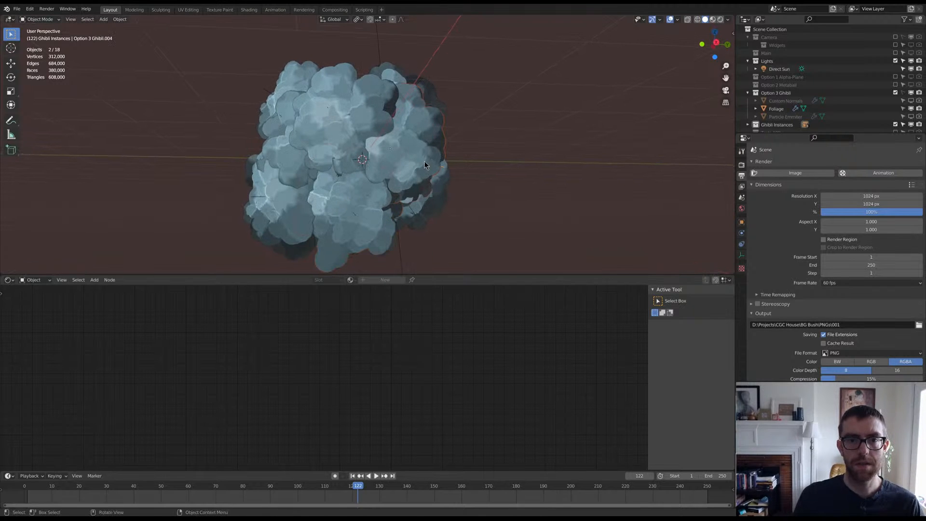
key(r)
key(r)
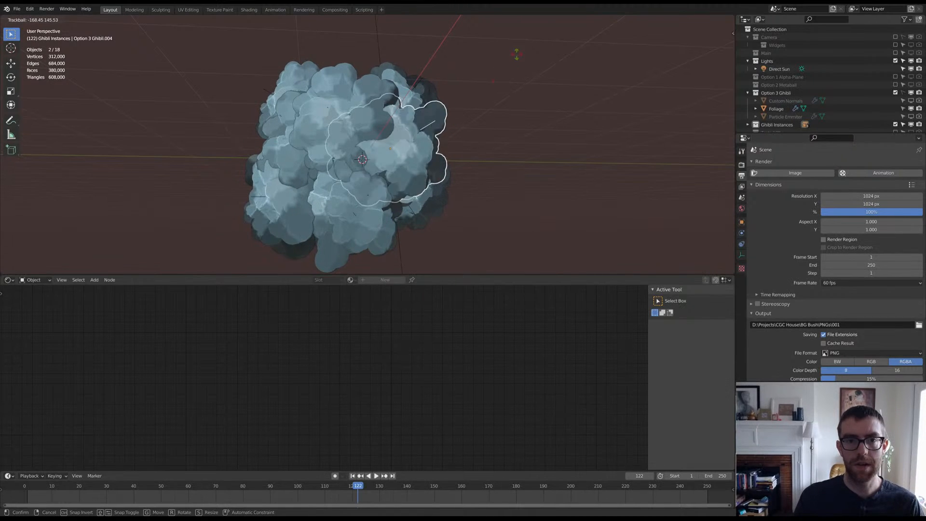
click(494, 70)
Step: Look through the camera and render an image of the rearranged bush
mouse_move(463, 149)
middle_down()
mouse_move(367, 169)
mouse_move(382, 176)
mouse_move(476, 151)
mouse_move(468, 162)
middle_up()
key(KP_0)
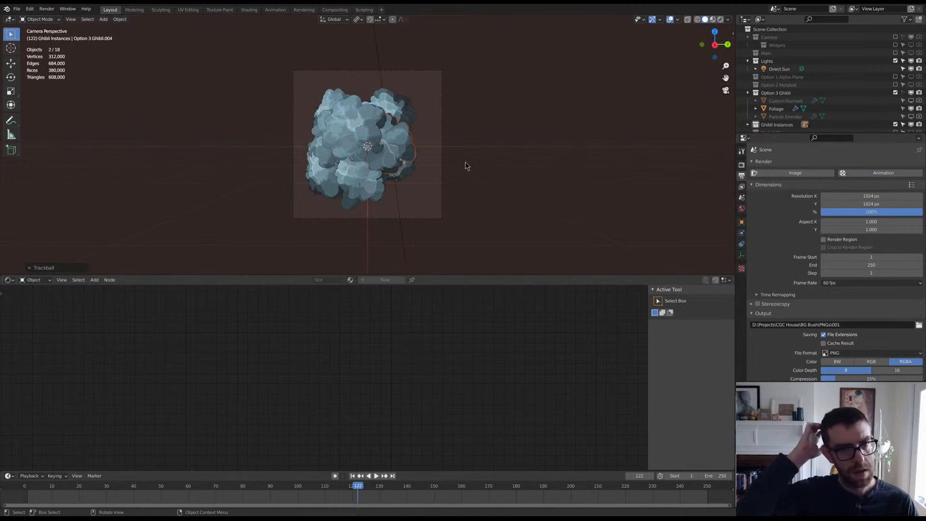
click(773, 171)
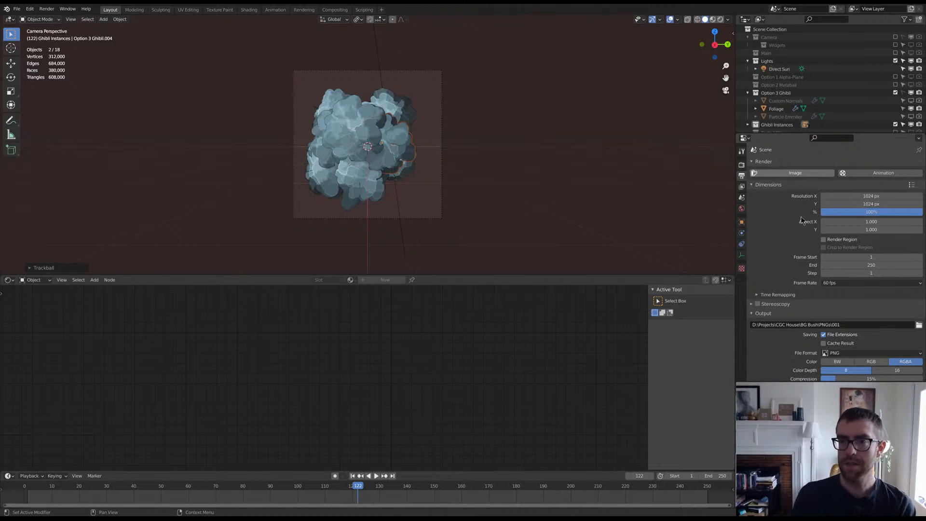
Step: Trackball-rotate the foliage instance on the middle left side of the bush so that it bulges outward
click(341, 118)
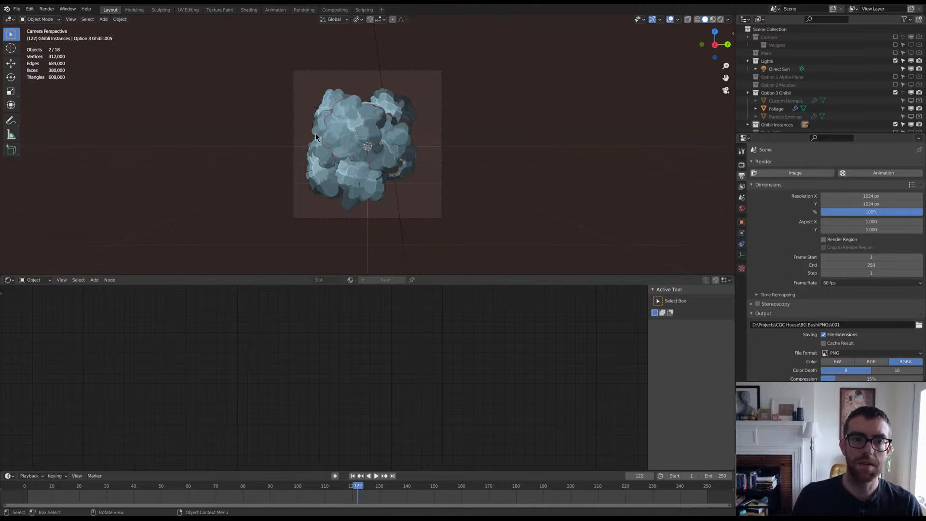
click(320, 127)
scroll(329, 124, up, 5)
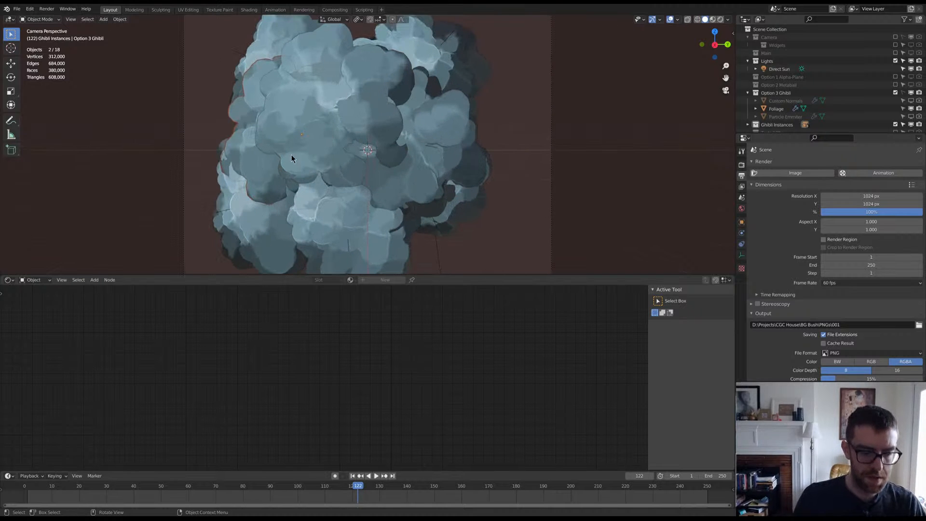
key(r)
key(r)
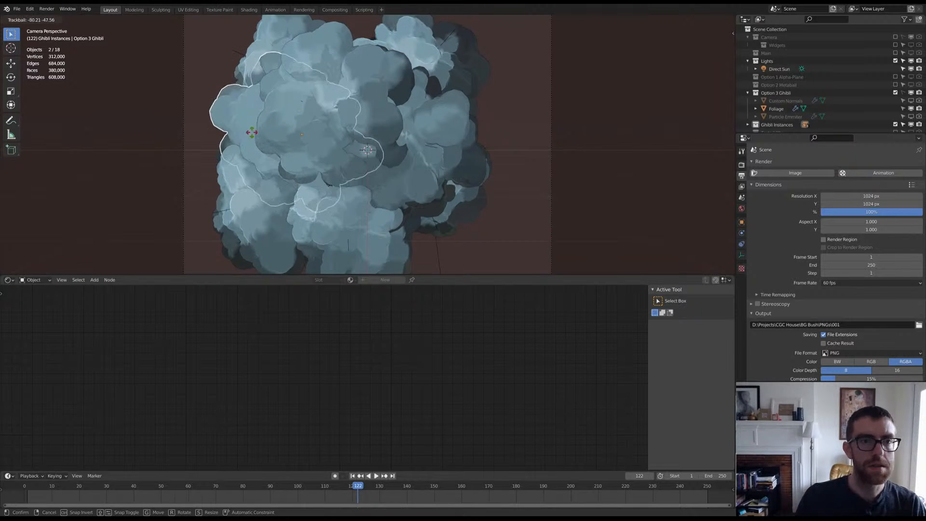
click(257, 137)
Step: Trackball-rotate the large foliage instance at the front centre of the bush, and also rotate it in the camera's view plane
click(318, 122)
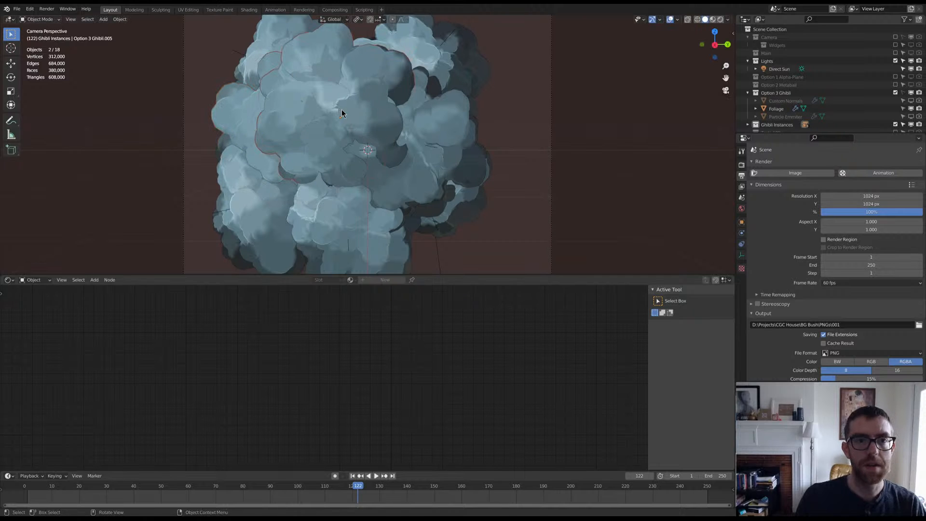
key(r)
key(r)
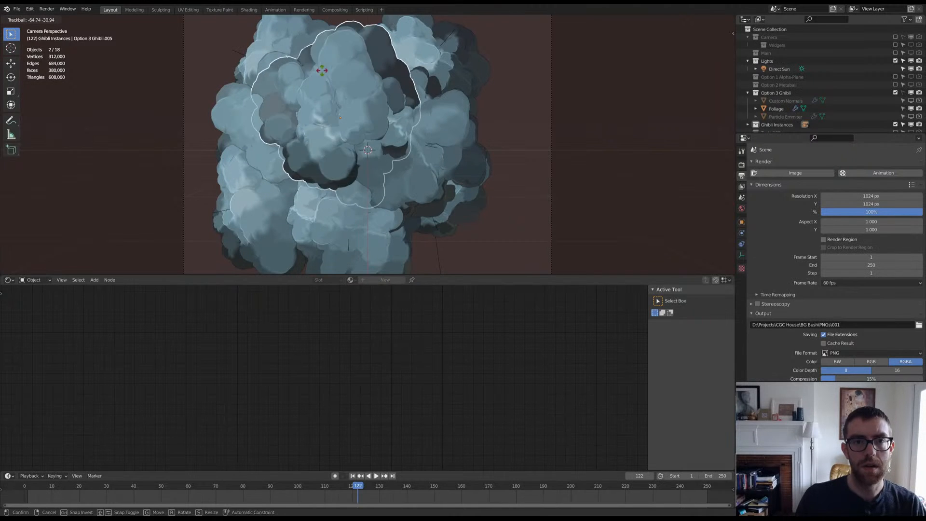
click(321, 82)
key(r)
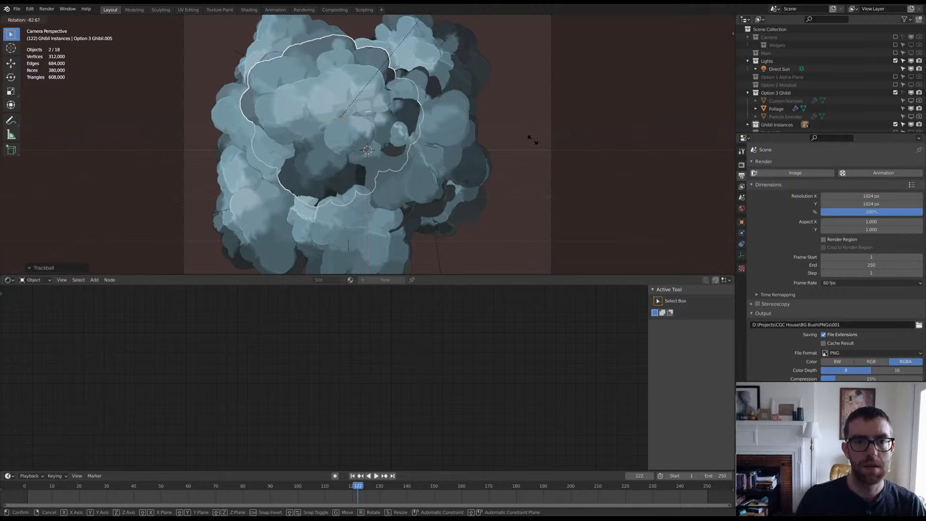
click(499, 71)
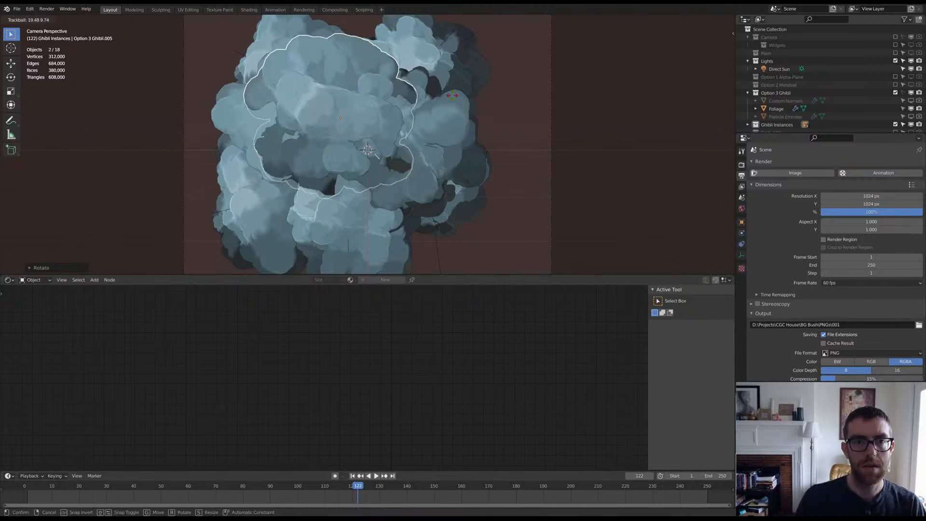
Step: Trackball-rotate the foliage instance at the bush's lower left and the one at its upper left
click(236, 236)
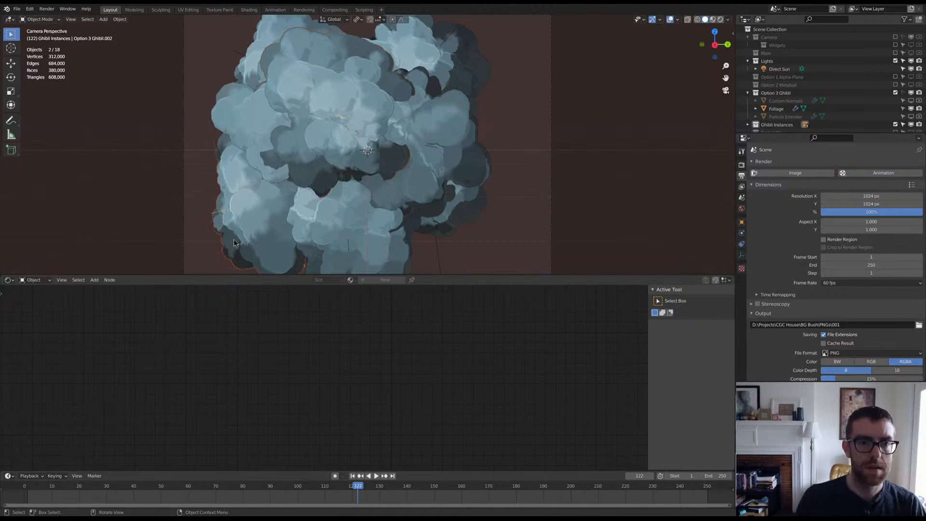
key(r)
key(r)
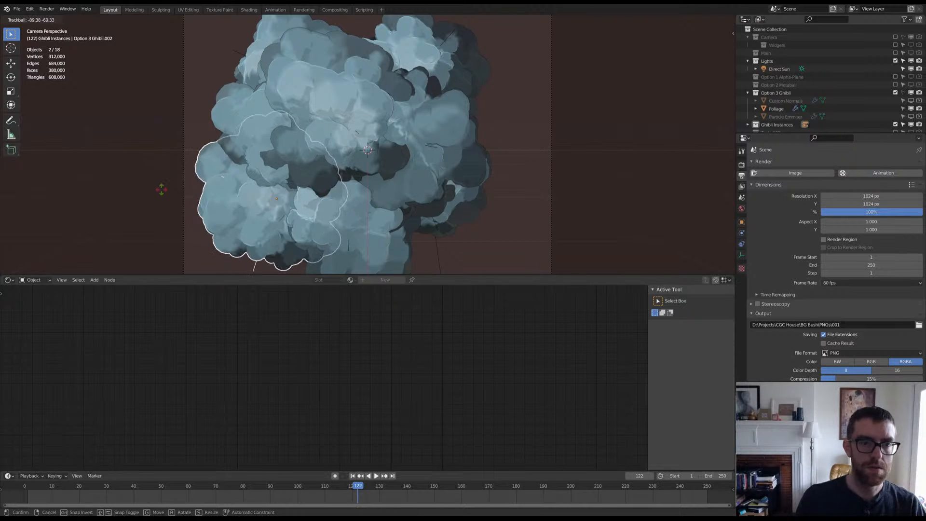
click(329, 93)
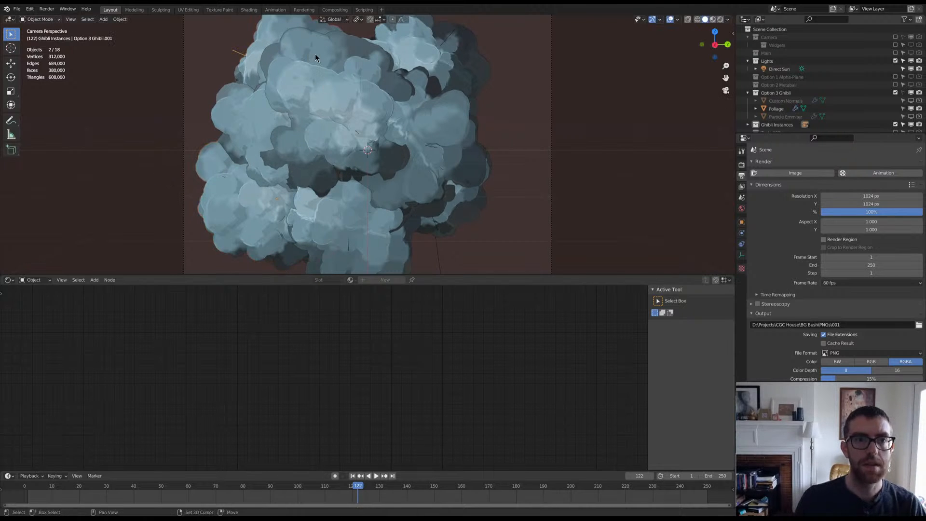
shift+middle_drag(315, 54, 331, 114)
click(336, 117)
key(r)
key(r)
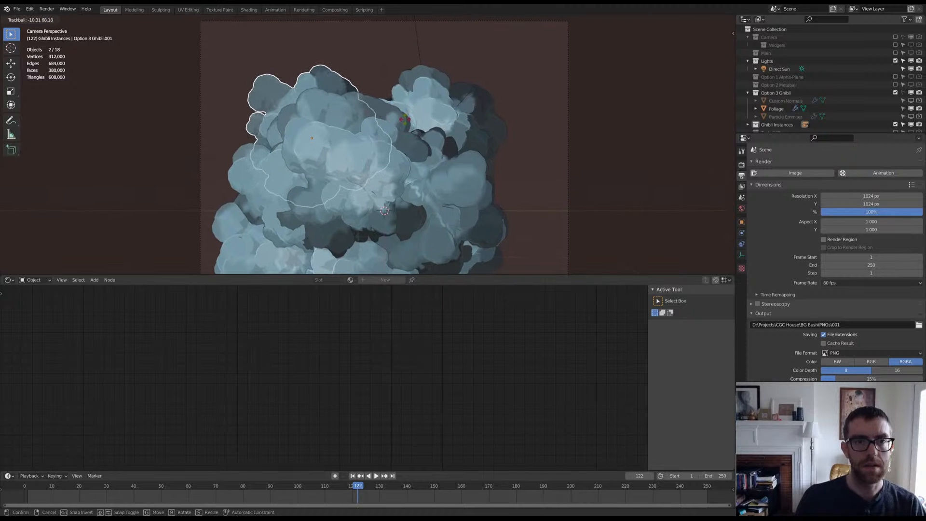
click(407, 123)
Step: Trackball-rotate the foliage instance at the bottom centre of the bush to change its lower outline
shift+middle_drag(374, 180, 384, 105)
click(406, 221)
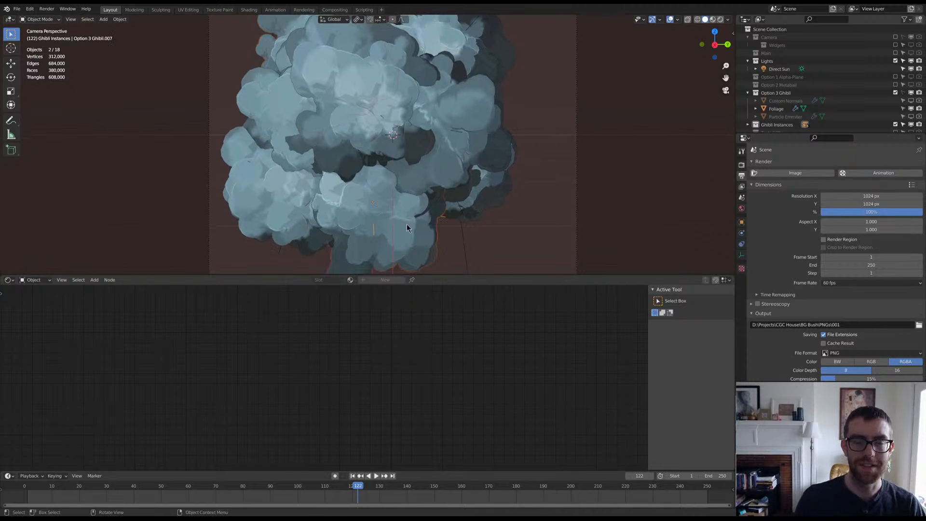
key(r)
key(r)
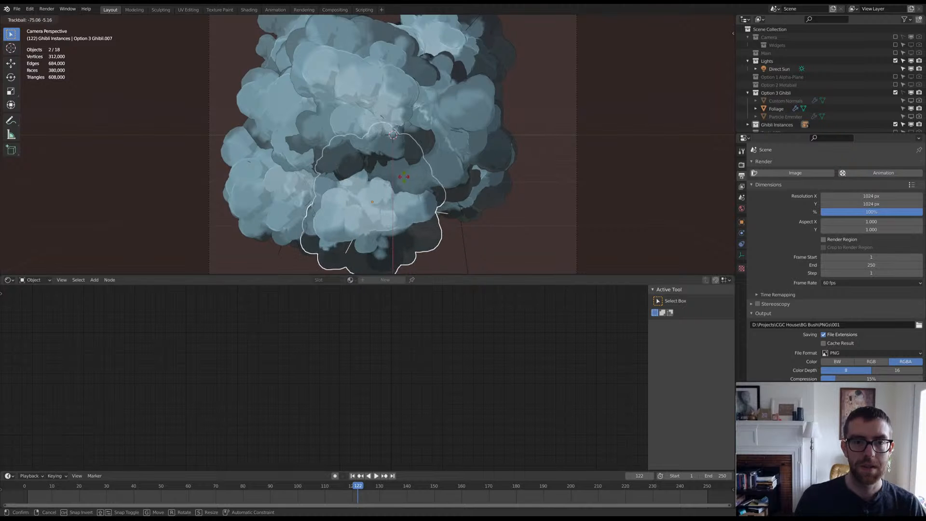
click(407, 171)
Step: Rotate the foliage instance at the bush's upper right, move it about 0.18 m toward the centre, and render the image
scroll(407, 172, down, 2)
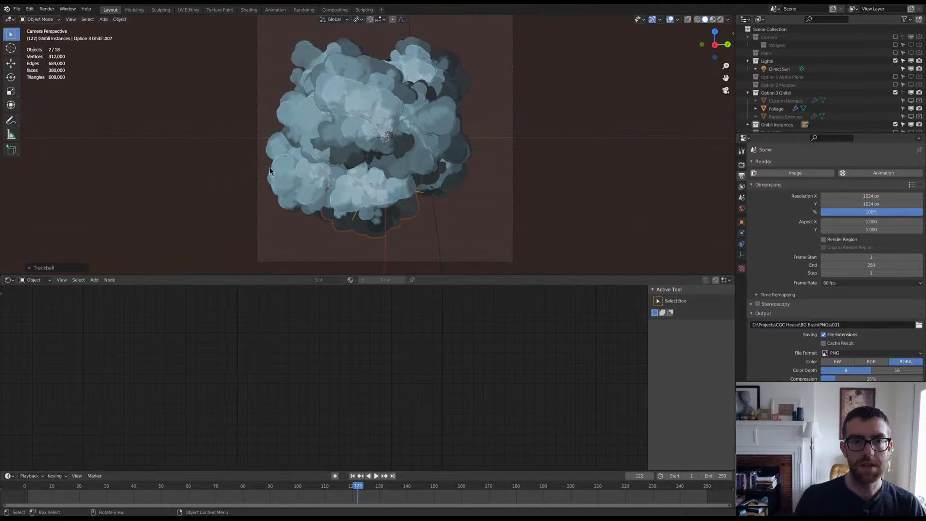
middle_drag(353, 195, 386, 162)
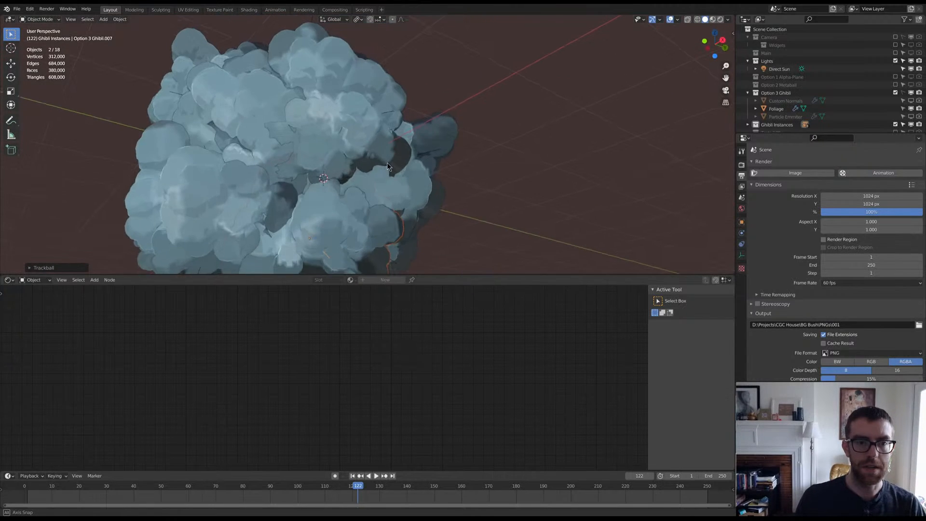
middle_drag(227, 184, 314, 239)
key(KP_0)
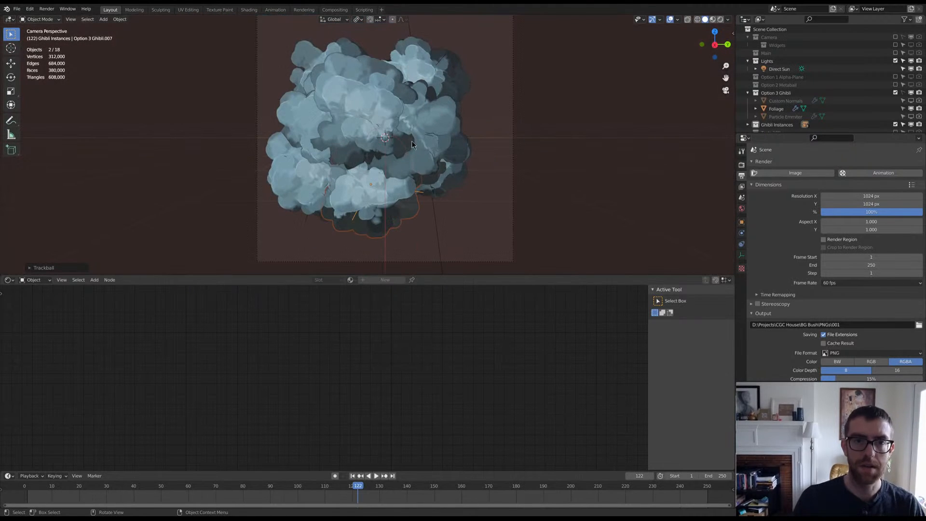
click(436, 69)
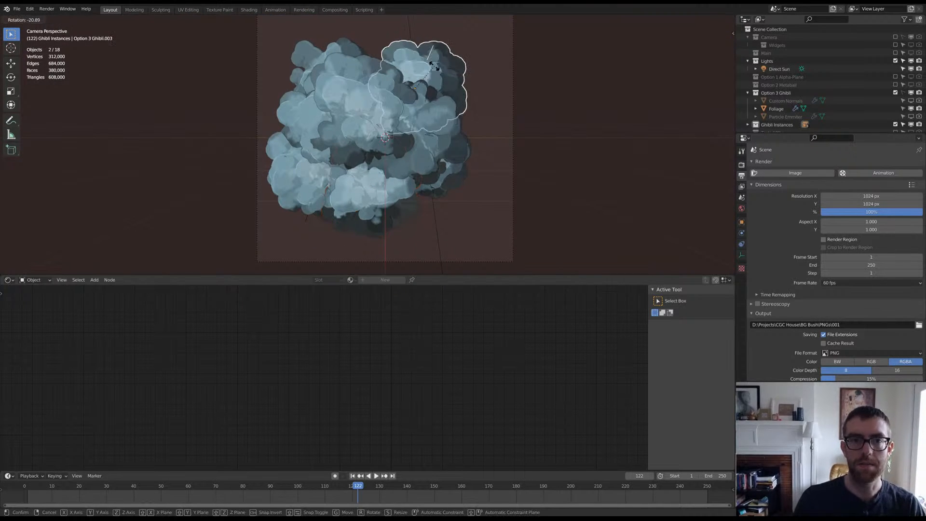
key(g)
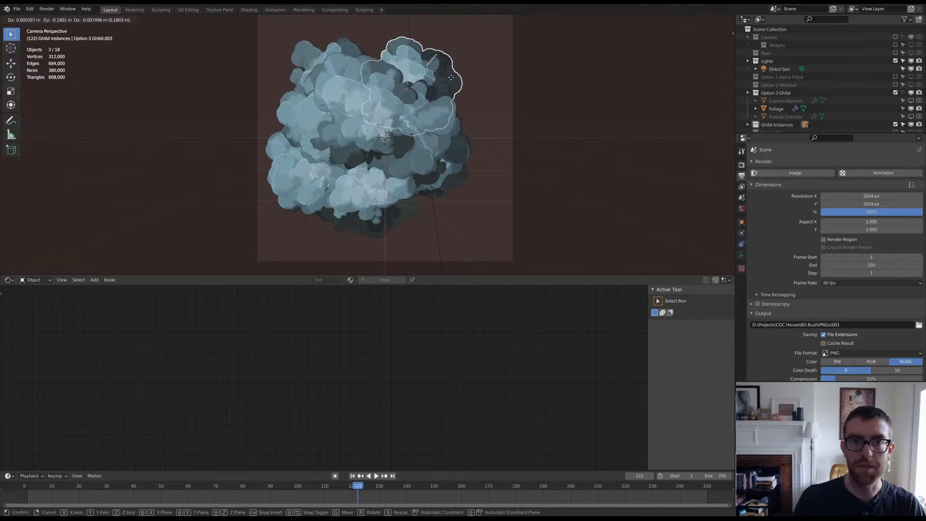
click(453, 77)
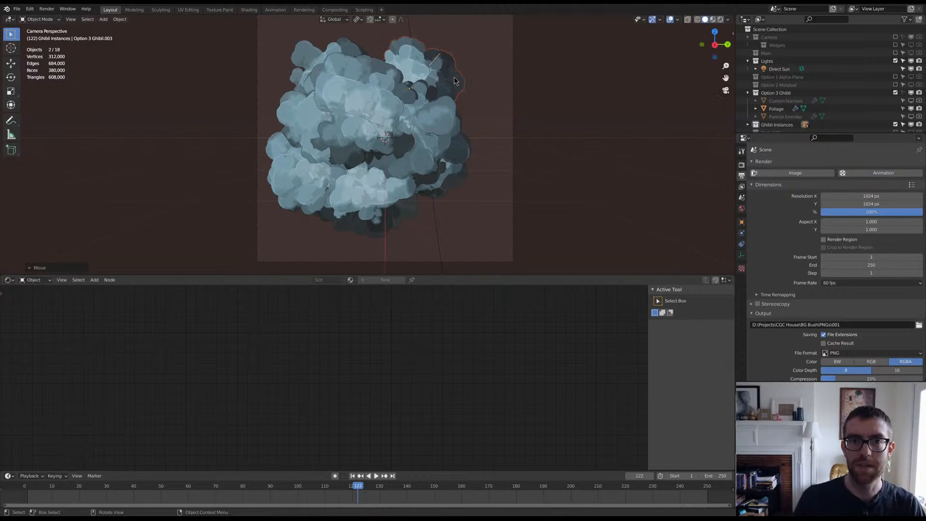
click(816, 173)
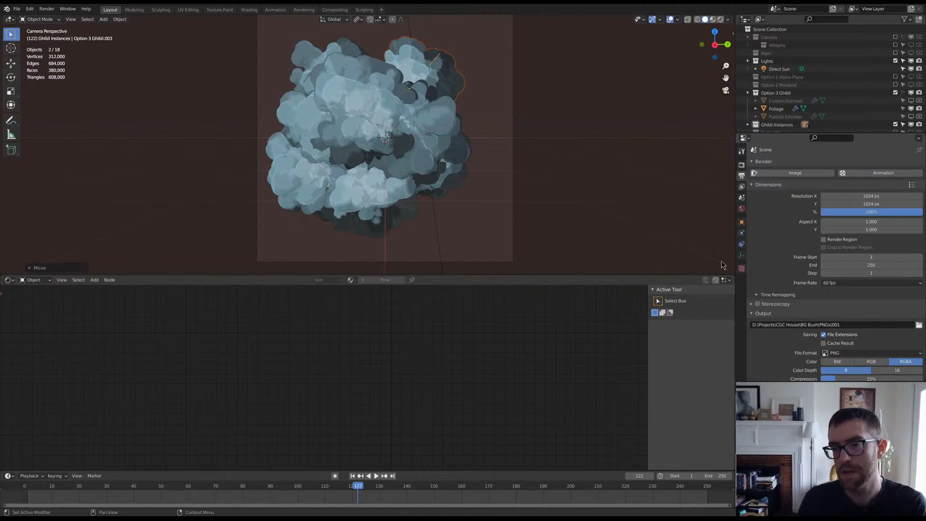
Step: Trackball-rotate the Direct Sun by about -53 and 27 degrees while previewing the rendered bush, and render the image
click(190, 174)
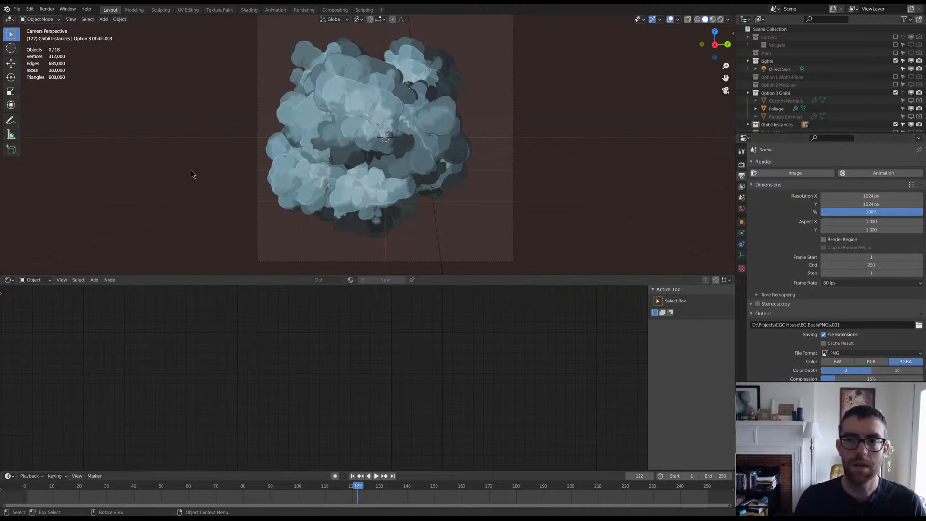
click(409, 31)
scroll(430, 74, down, 2)
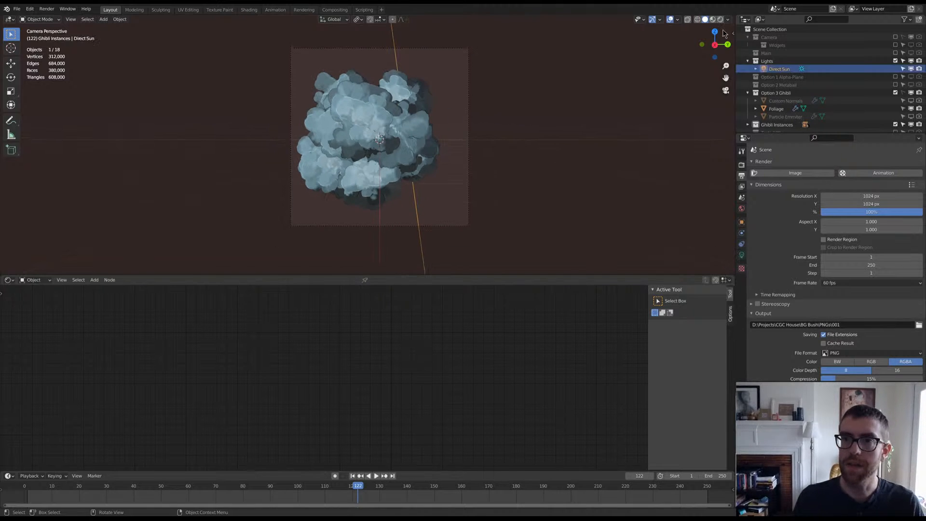
click(721, 20)
key(r)
key(r)
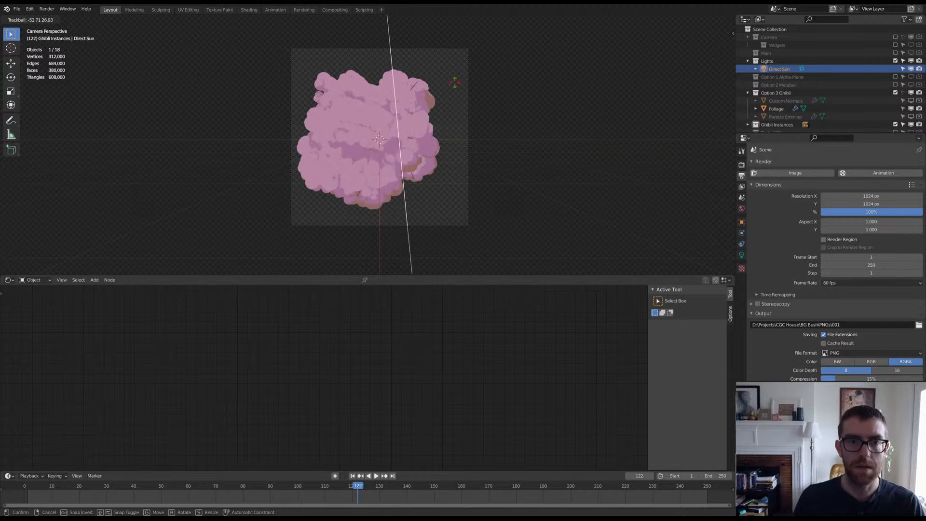
click(455, 82)
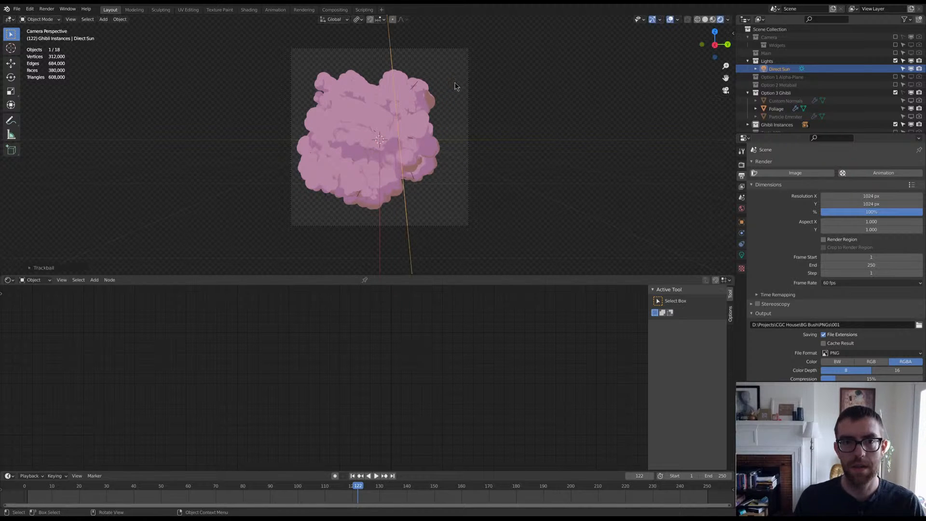
click(794, 173)
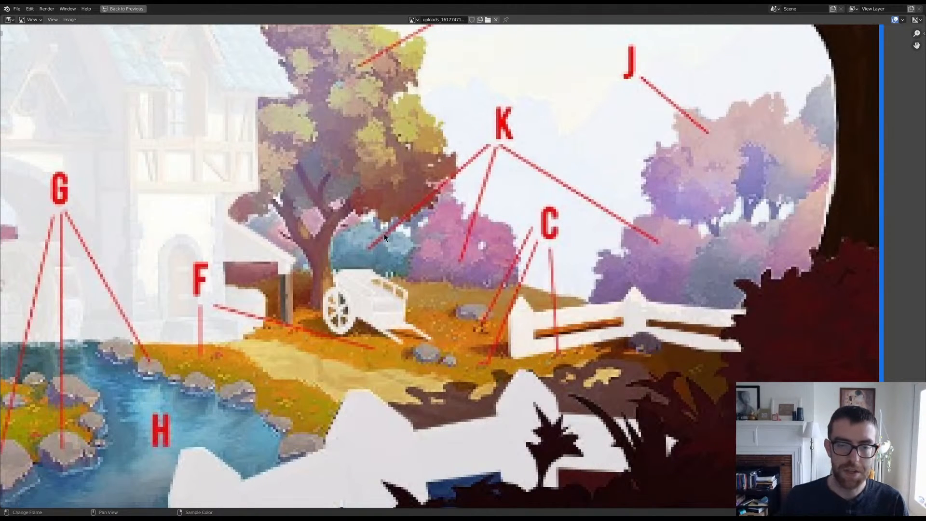
Step: Examine the background foliage marked J and K in the annotated reference painting and return to the full layout
mouse_move(334, 233)
middle_down()
mouse_move(808, 186)
mouse_move(925, 188)
middle_up()
scroll(3, 197, up, 1)
scroll(111, 188, down, 5)
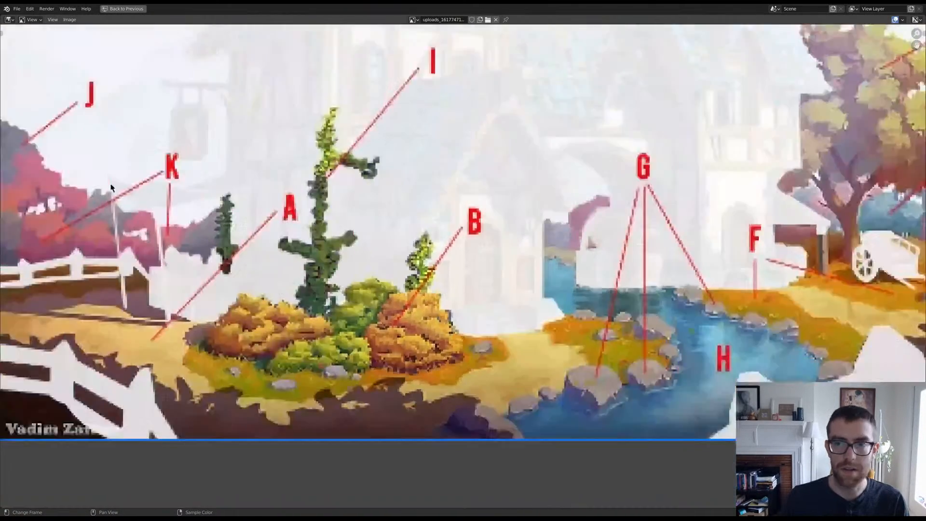
scroll(401, 212, up, 1)
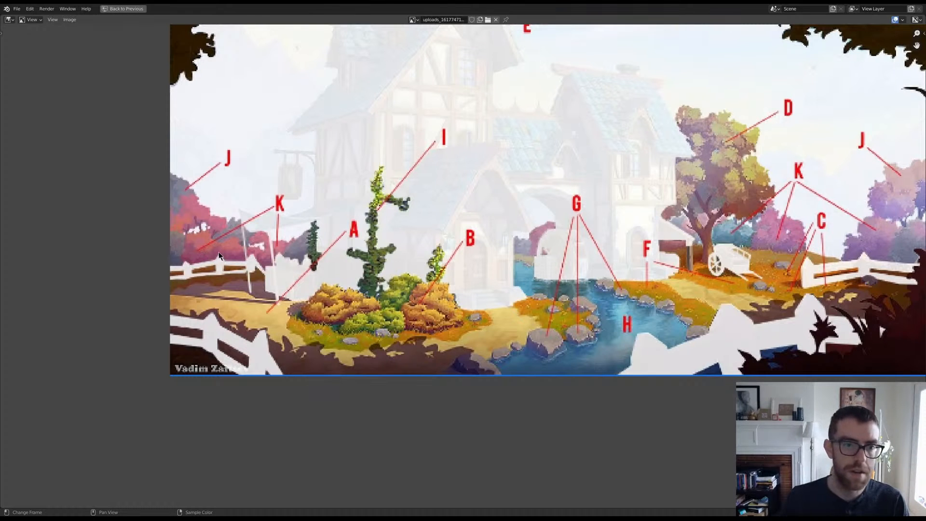
scroll(280, 254, up, 2)
middle_drag(155, 241, 305, 241)
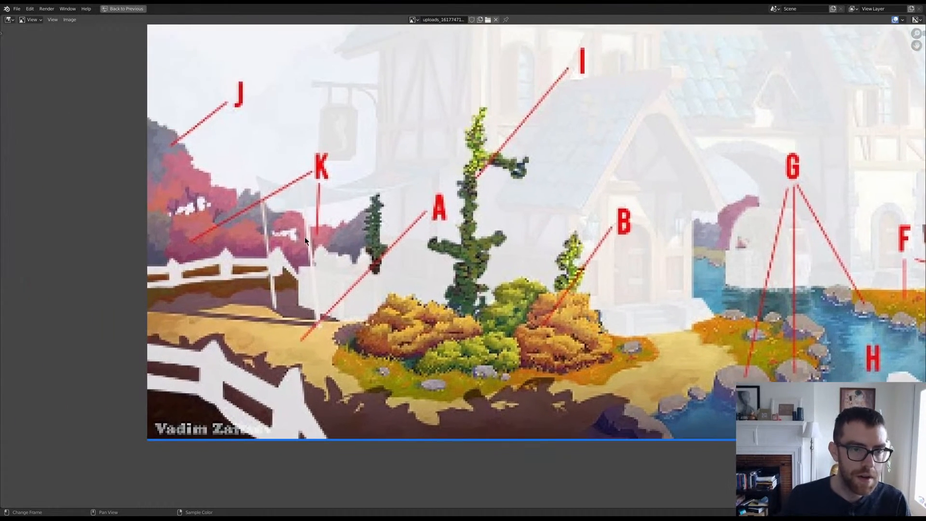
key(Home)
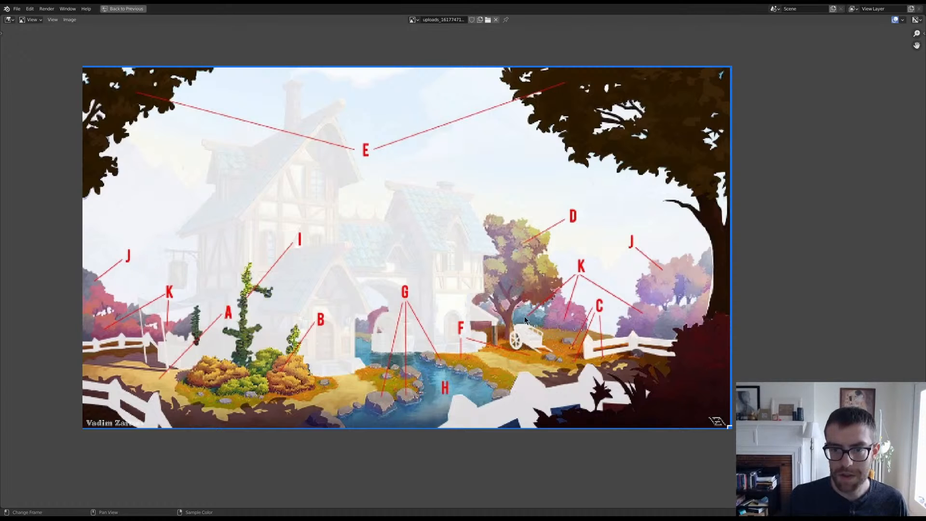
scroll(532, 313, up, 3)
scroll(526, 315, down, 1)
scroll(425, 261, down, 1)
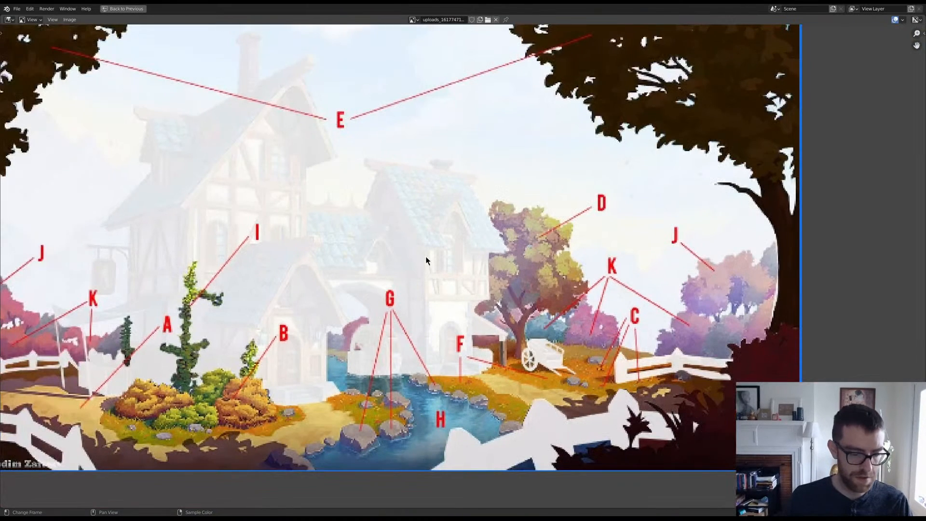
key(shift+space)
key(shift+space)
key(ctrl+space)
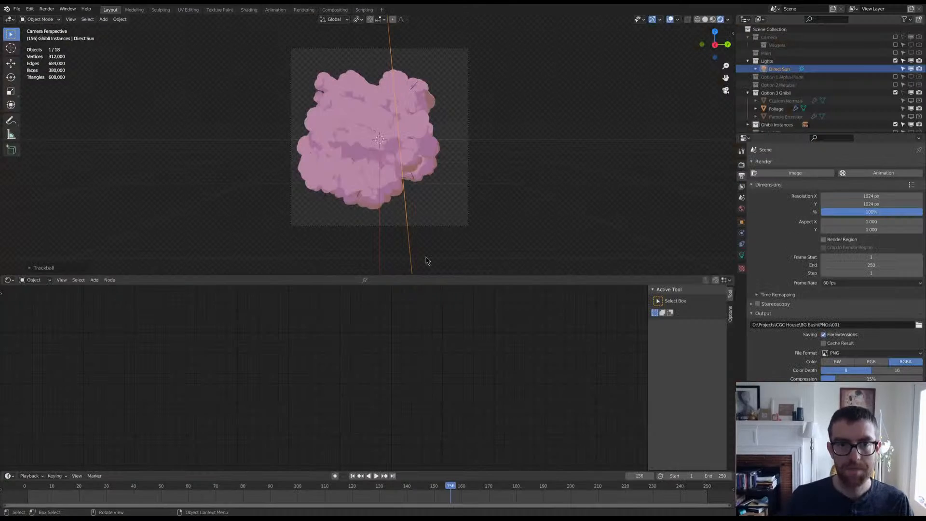
Step: Exclude the Option 3 Ghibli and Ghibli Instances collections and enable the Option 1 Alpha-Plane collection
shift+middle_drag(394, 146, 394, 166)
scroll(783, 89, down, 1)
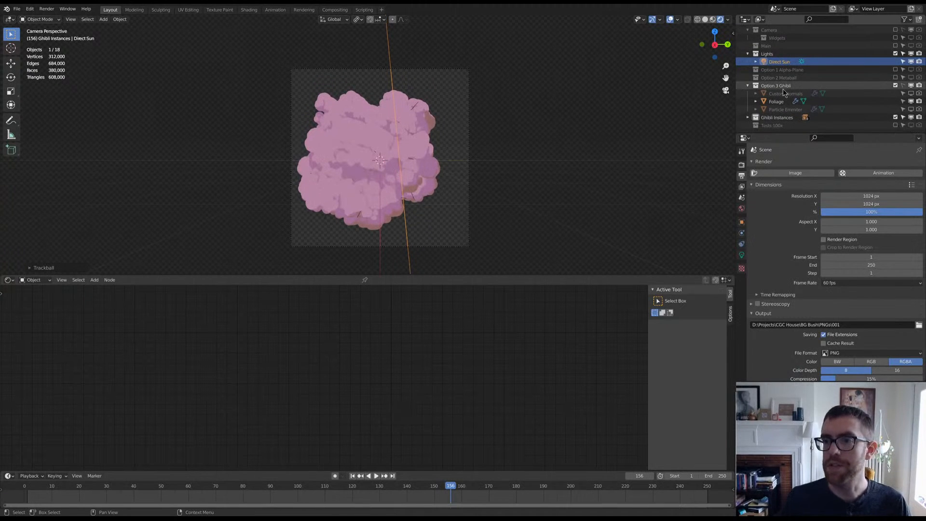
click(895, 86)
click(808, 76)
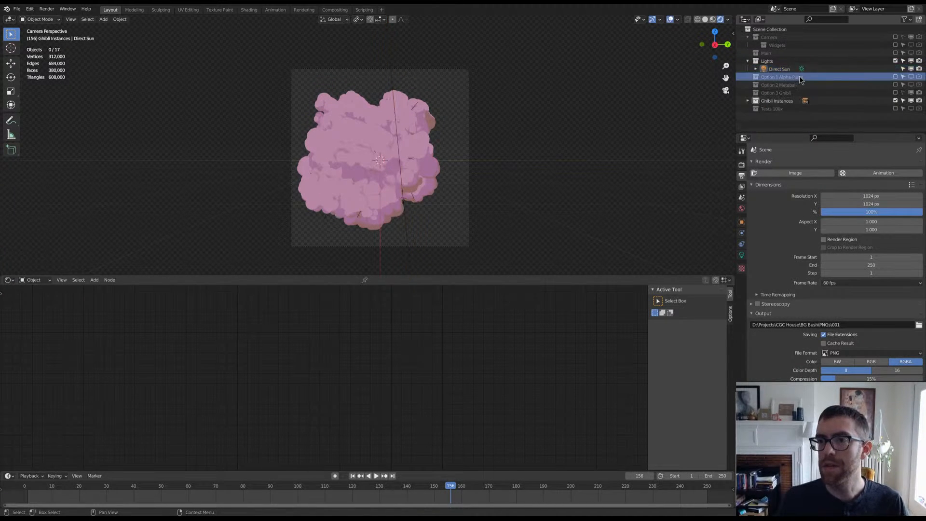
click(895, 100)
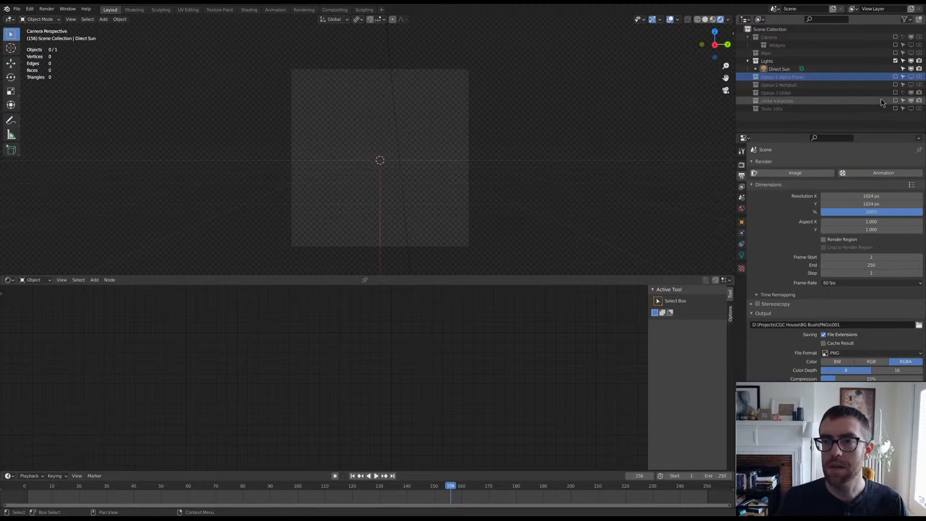
click(896, 78)
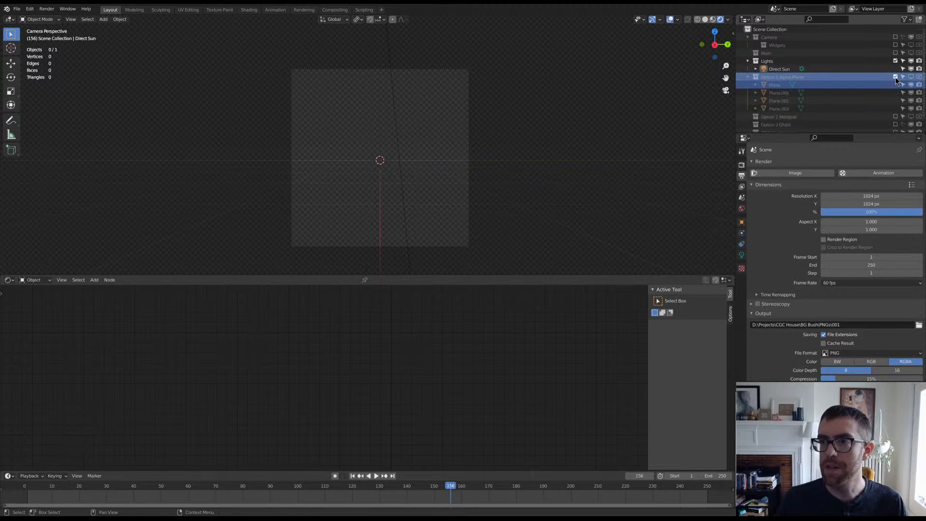
middle_drag(429, 117, 390, 135)
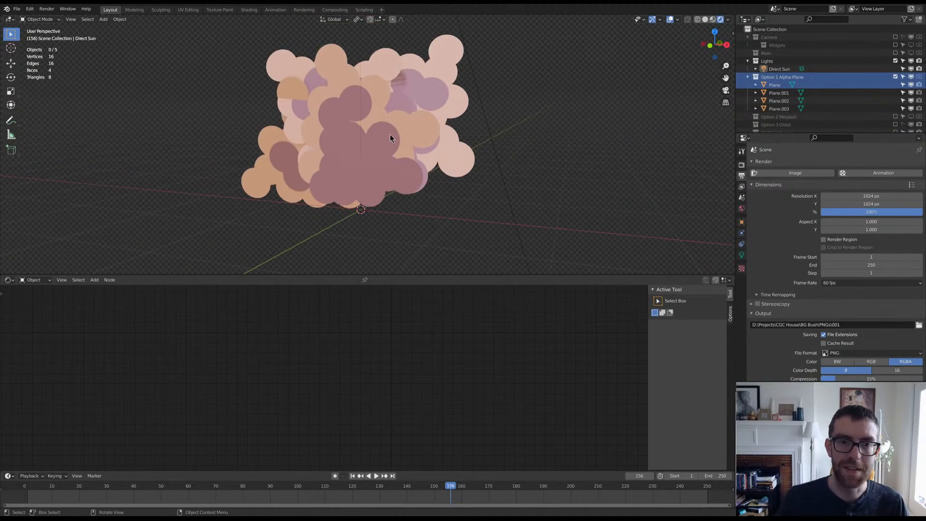
Step: Select the alpha plane named Plane and examine how the Bush_base.psd image texture feeds its material
click(390, 134)
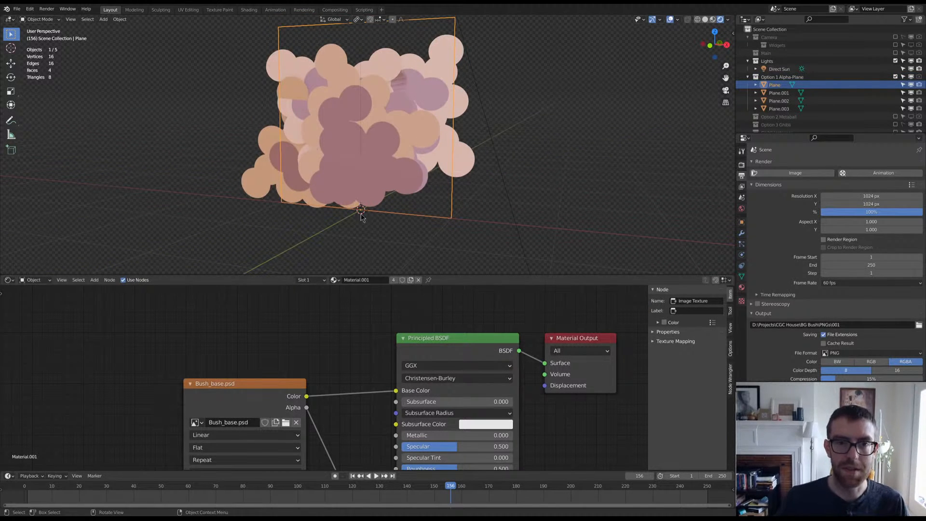
middle_drag(360, 202, 400, 115)
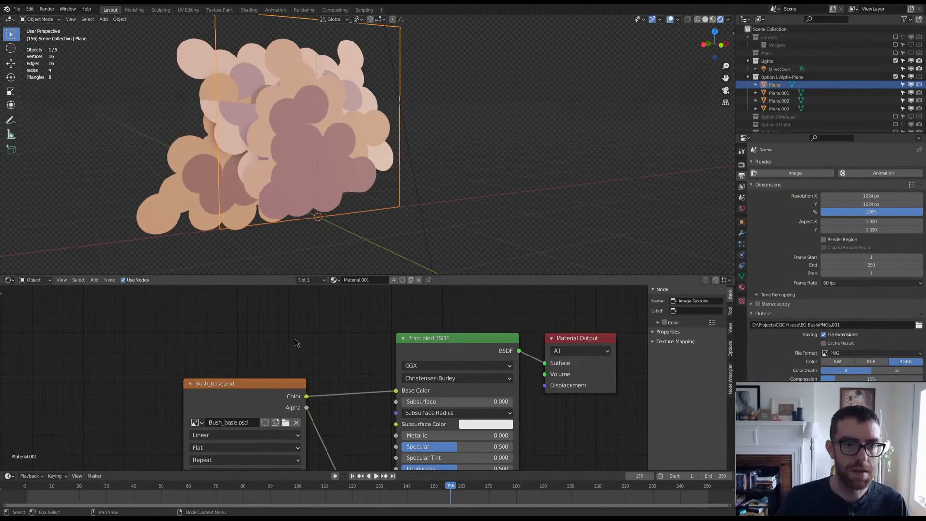
middle_drag(295, 377, 332, 281)
click(233, 326)
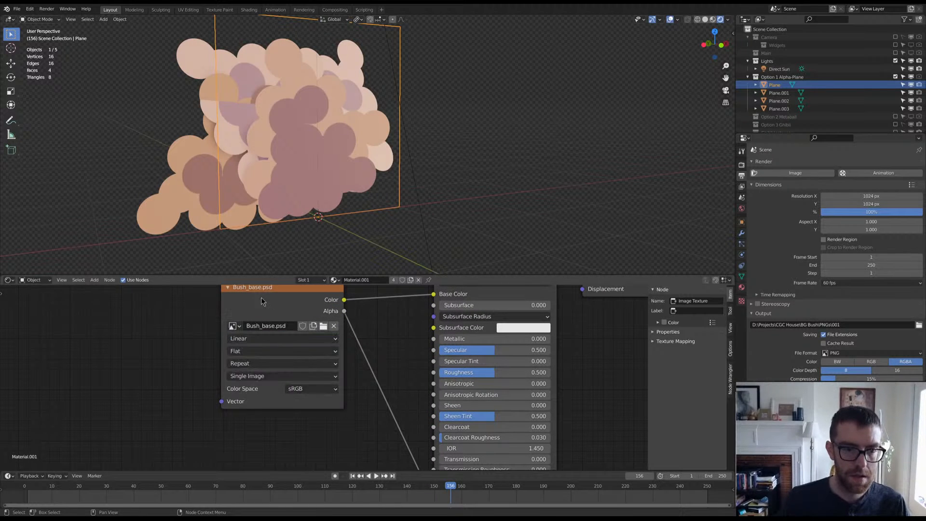
scroll(325, 345, down, 2)
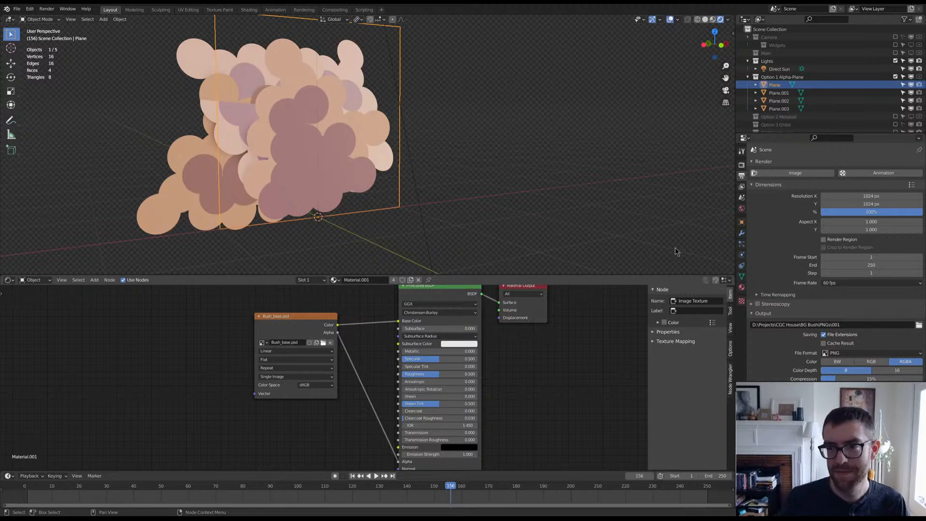
click(789, 175)
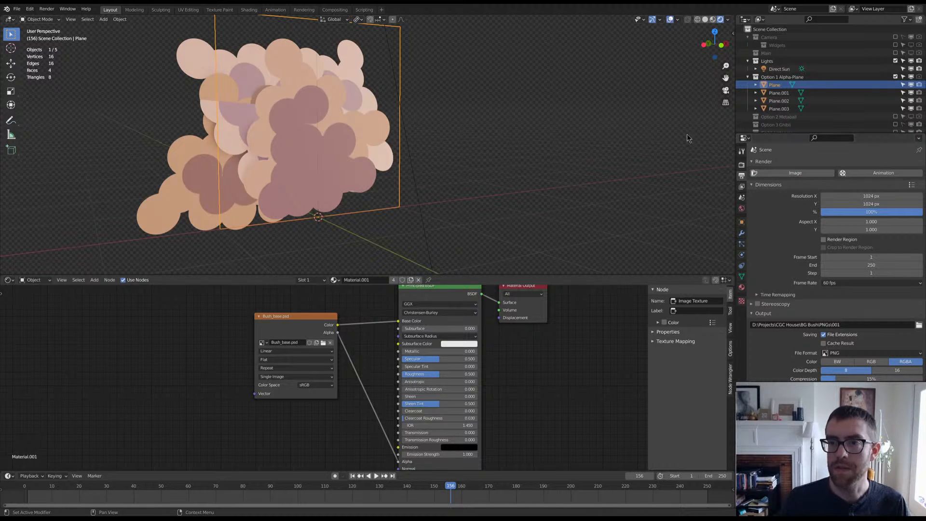
click(769, 173)
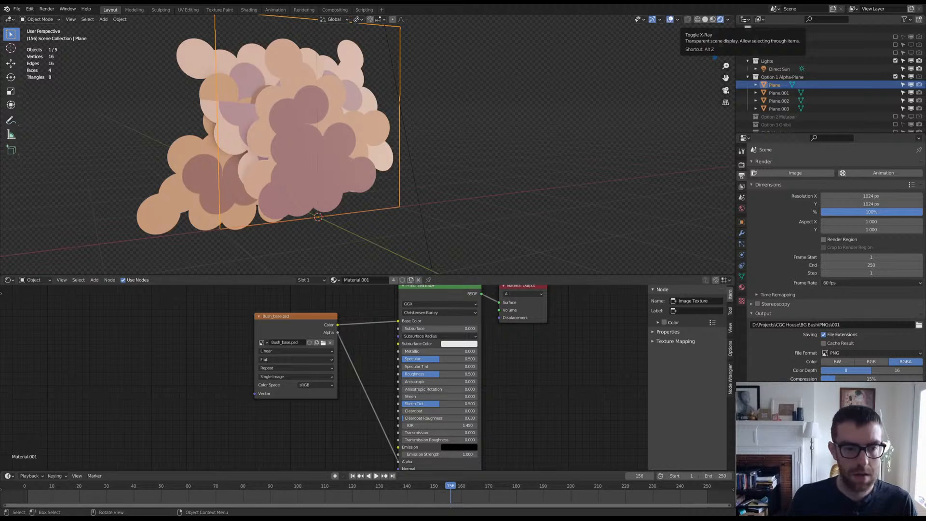
Step: Add 013.png as an image texture node and connect its Color output to the Principled BSDF's Base Color and Alpha
drag(687, 19, 242, 423)
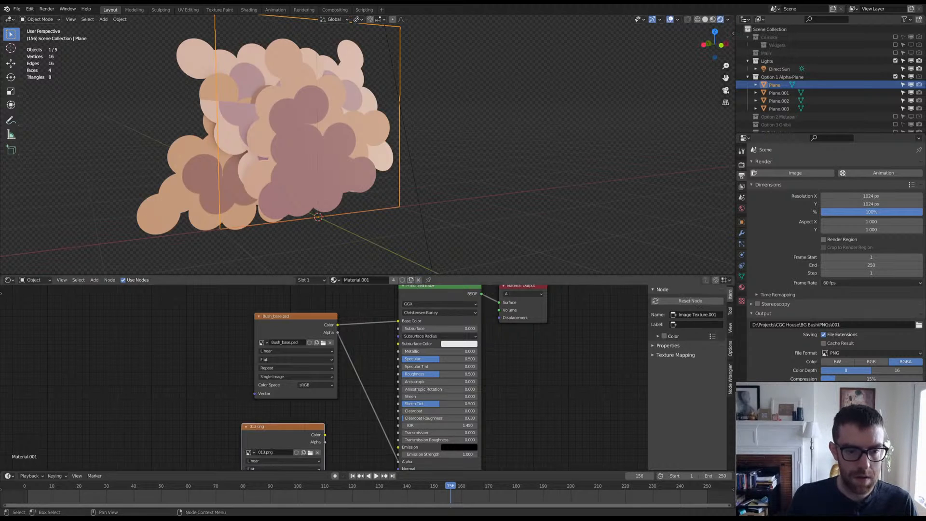
mouse_move(296, 434)
mouse_down()
mouse_move(194, 314)
mouse_move(222, 326)
mouse_move(398, 320)
mouse_up()
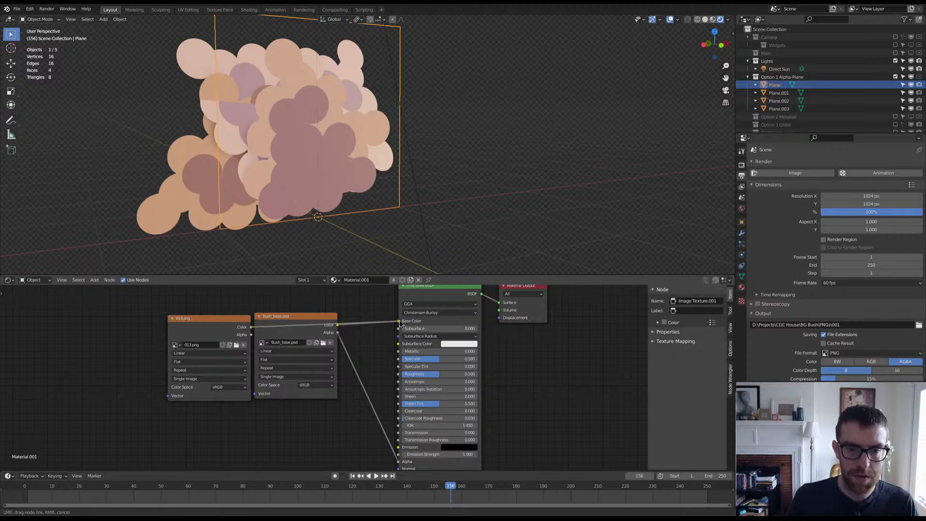
mouse_move(251, 327)
mouse_down()
mouse_move(384, 445)
mouse_move(398, 447)
mouse_up()
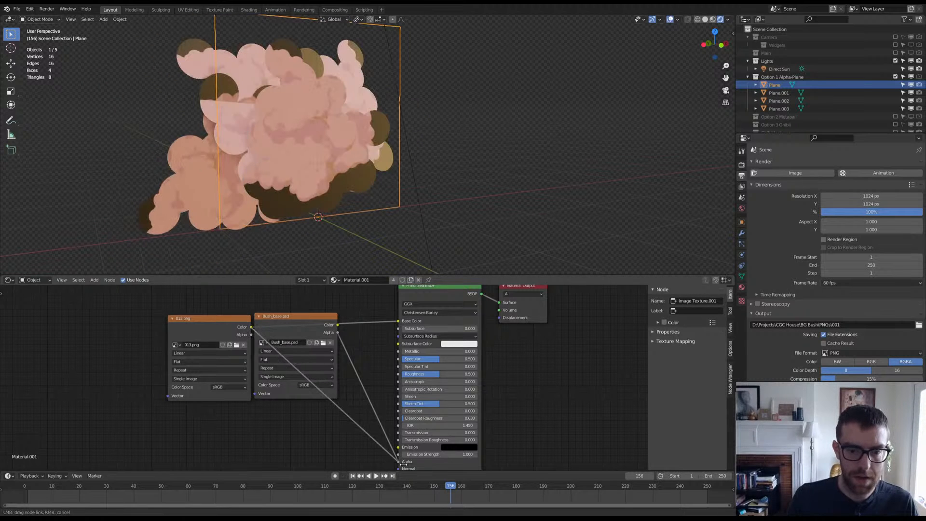
Step: Move the Bush_base.psd node aside and place the 013.png node closer to the Principled BSDF
drag(300, 319, 72, 329)
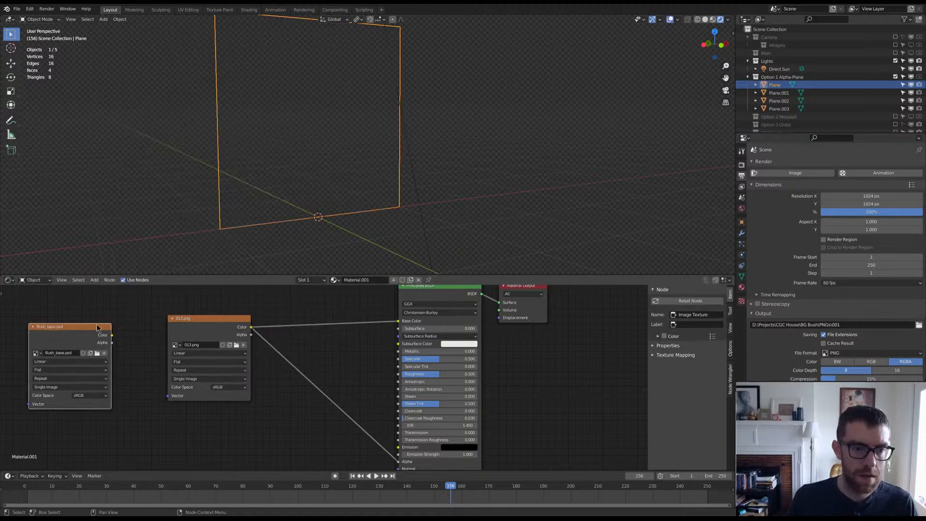
click(220, 323)
drag(216, 321, 259, 320)
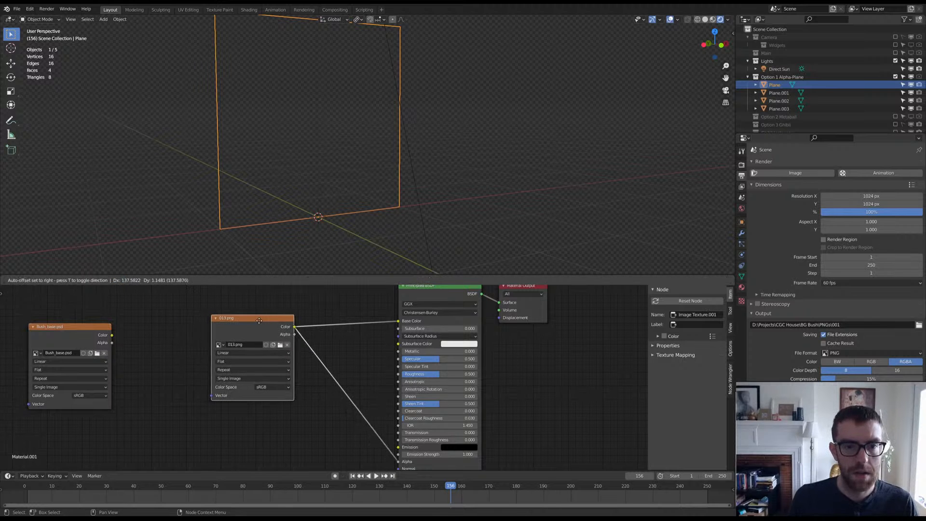
middle_drag(295, 162, 314, 162)
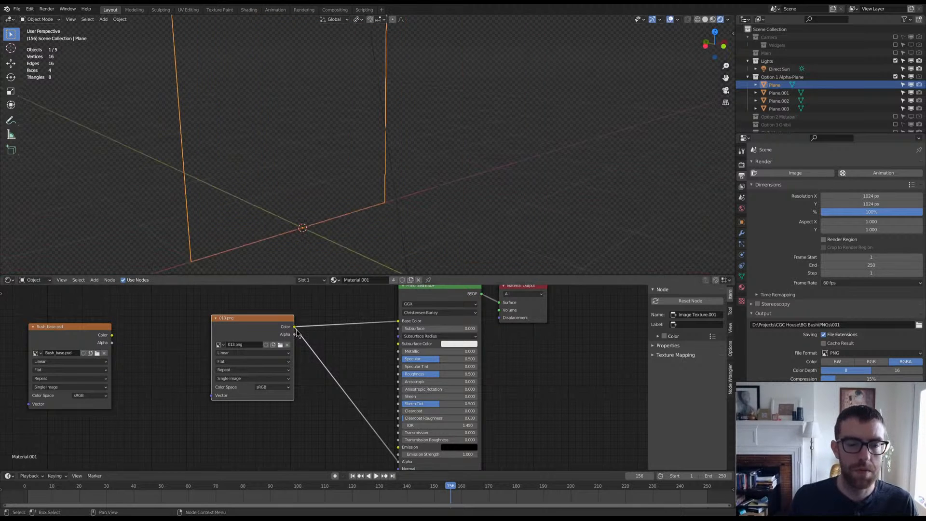
Step: Preview the 013.png node's Color output on the alpha planes and switch back to the Principled BSDF output
ctrl+shift+click(245, 324)
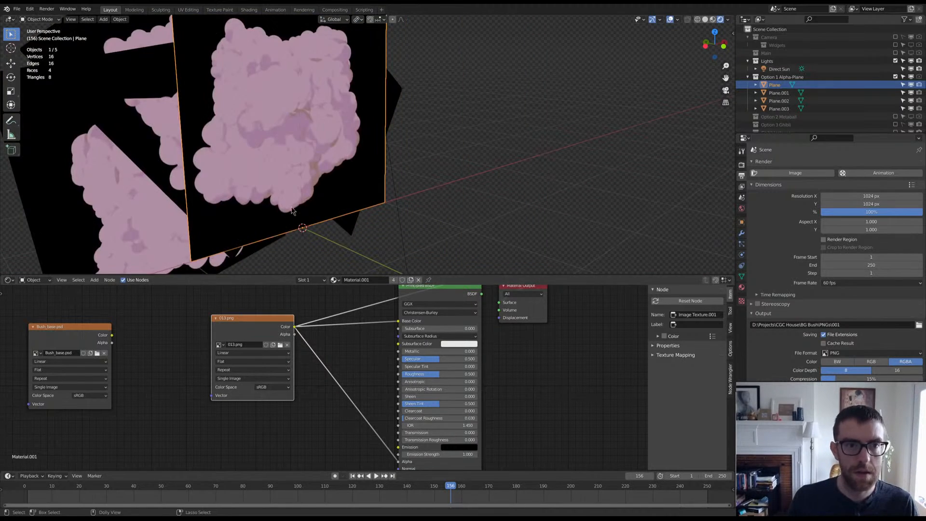
middle_drag(313, 164, 416, 150)
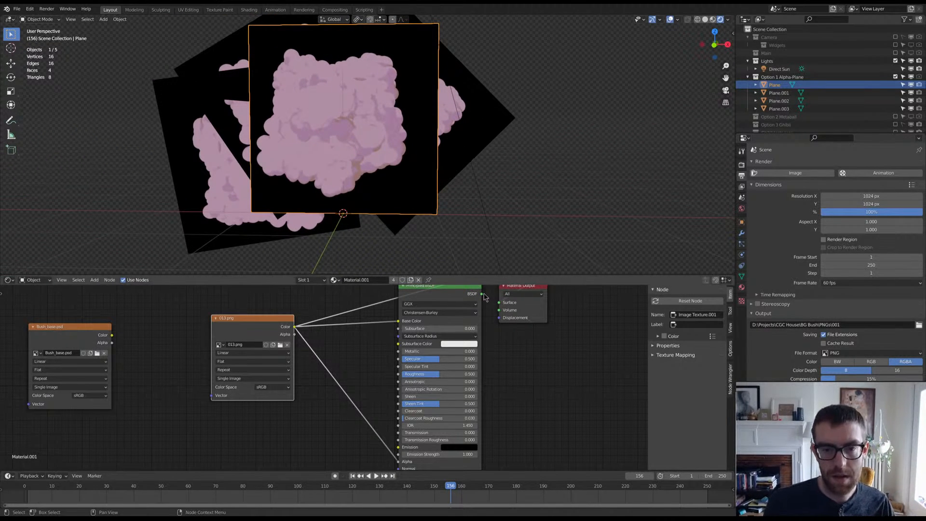
ctrl+shift+click(448, 318)
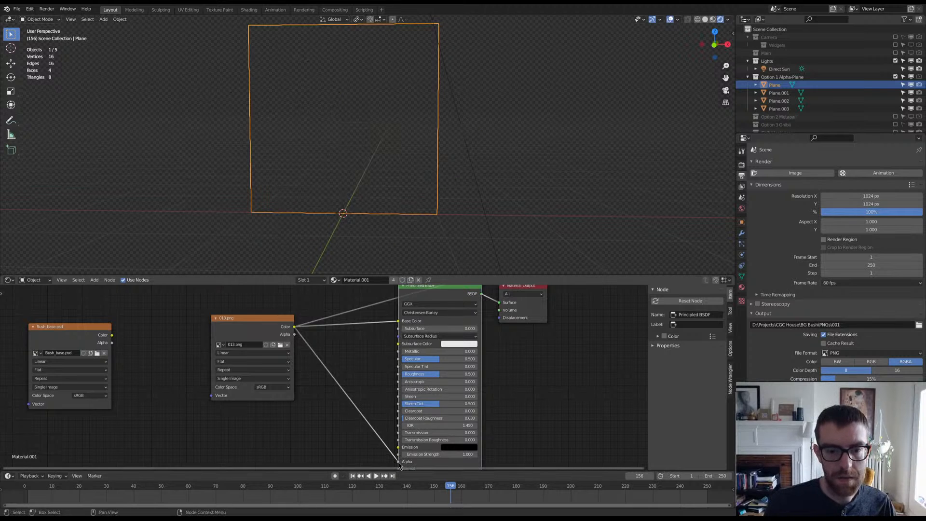
Step: Replace the Principled BSDF's Alpha link with 013.png's Alpha output, checking the mask preview before restoring the full shader output
drag(398, 461, 371, 431)
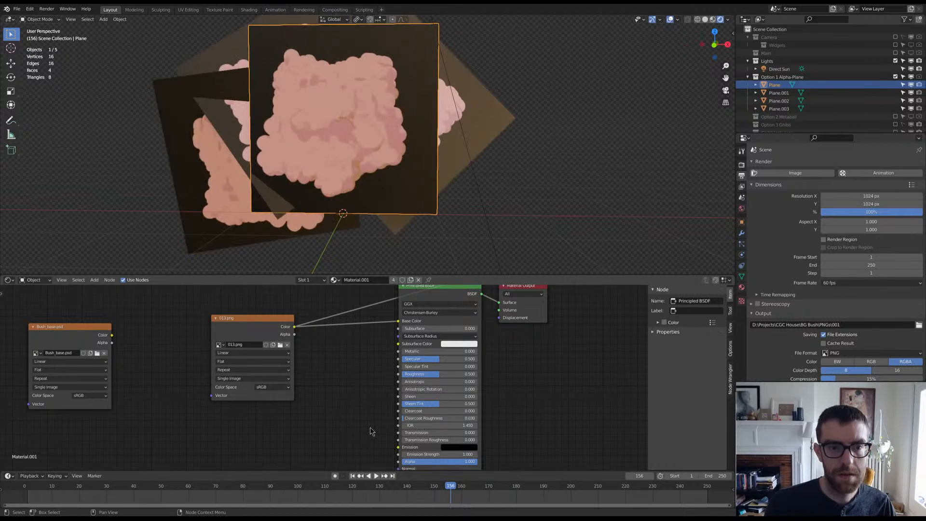
ctrl+shift+click(269, 331)
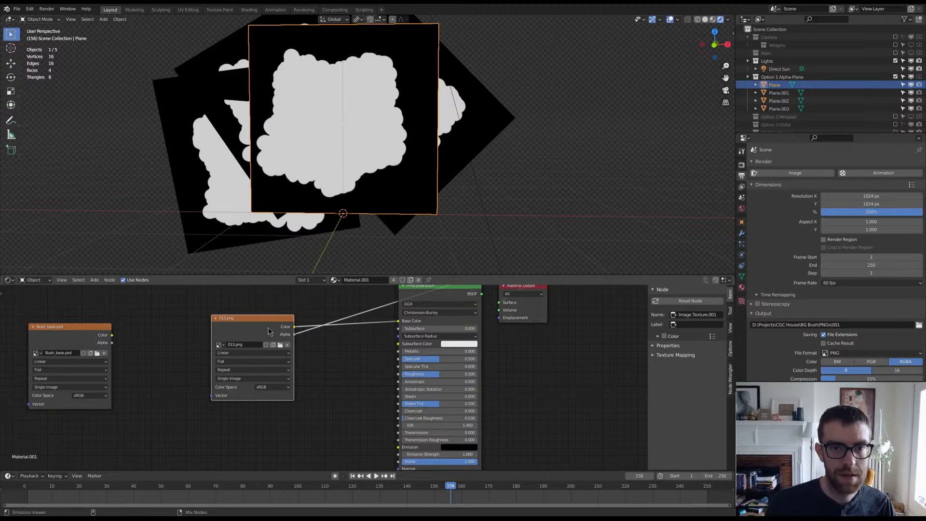
scroll(343, 131, up, 3)
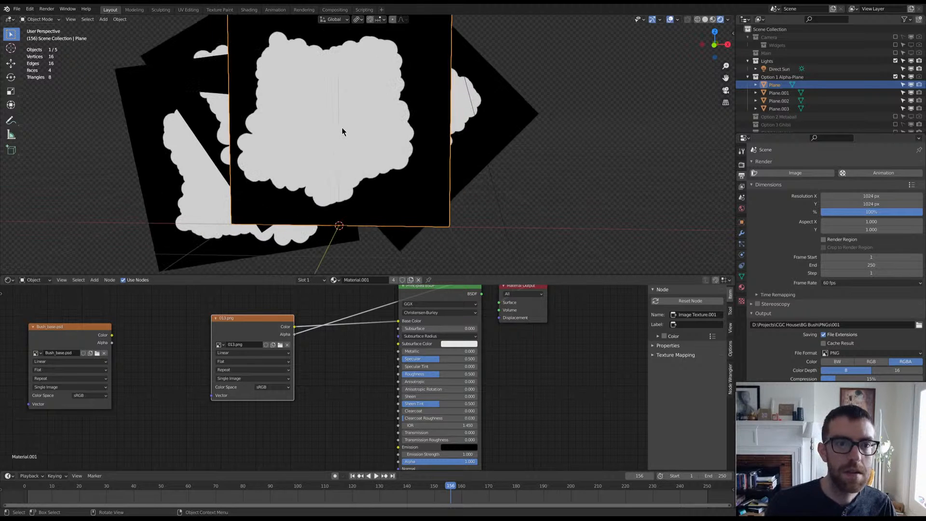
drag(295, 334, 397, 461)
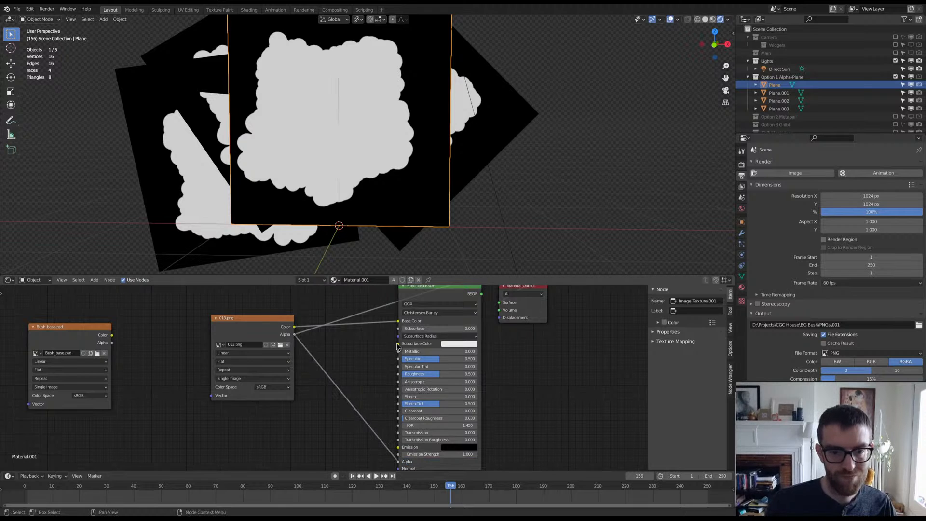
ctrl+shift+click(469, 297)
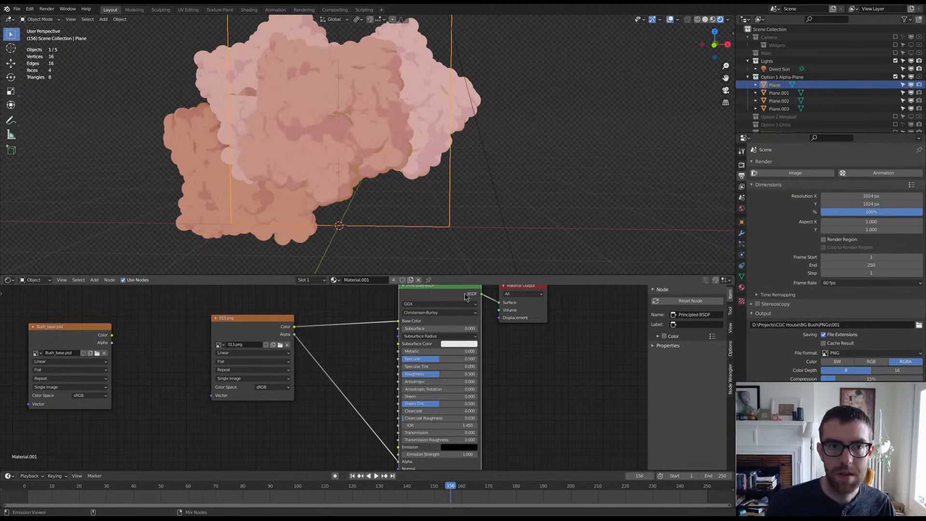
Step: Connect 013.png's Color output to the Principled BSDF's Emission and set the Emission Strength to 0.9
middle_drag(311, 150, 400, 156)
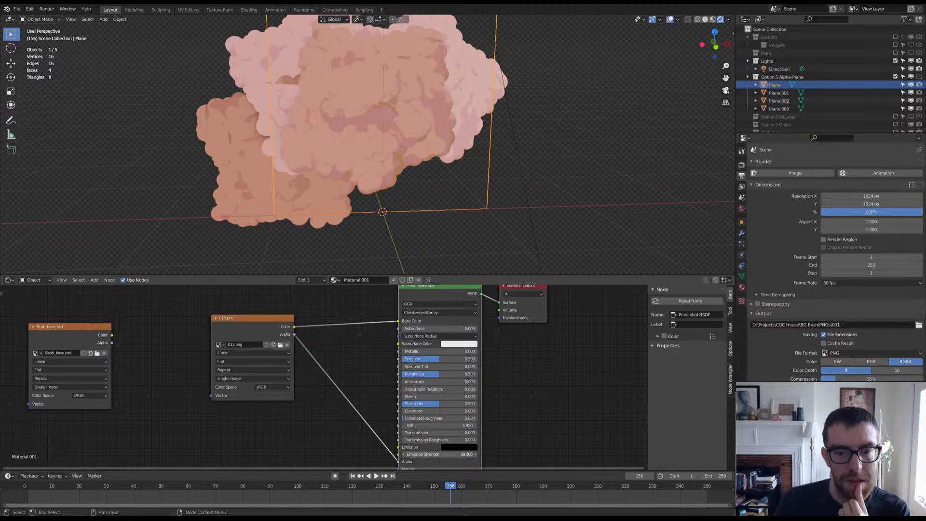
drag(434, 454, 463, 454)
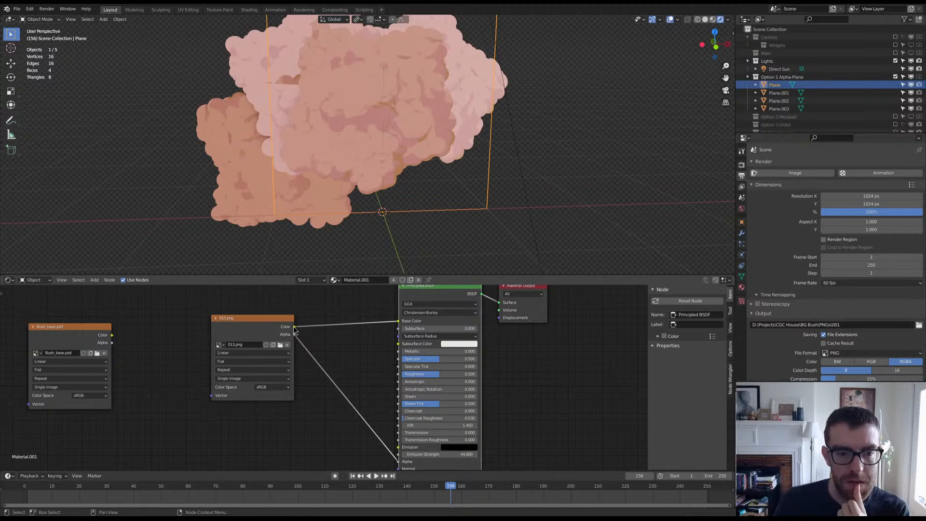
drag(294, 328, 404, 450)
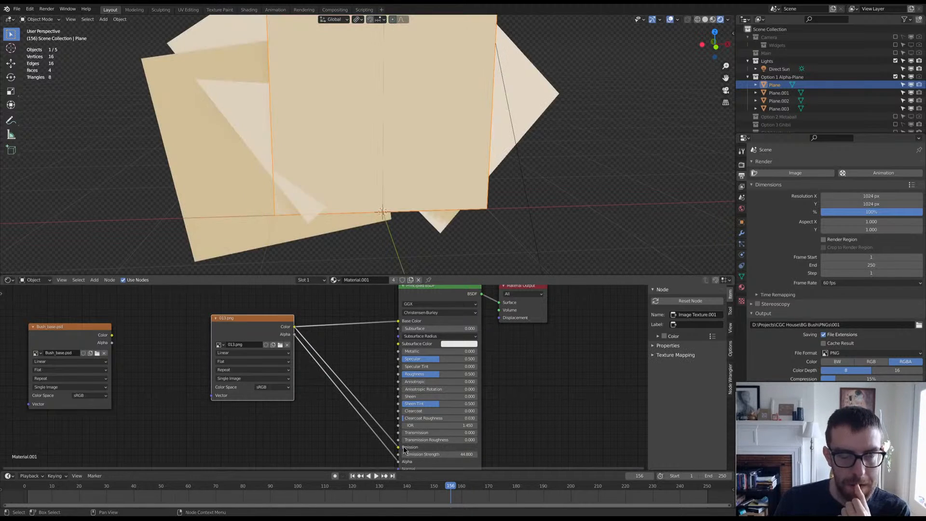
click(439, 454)
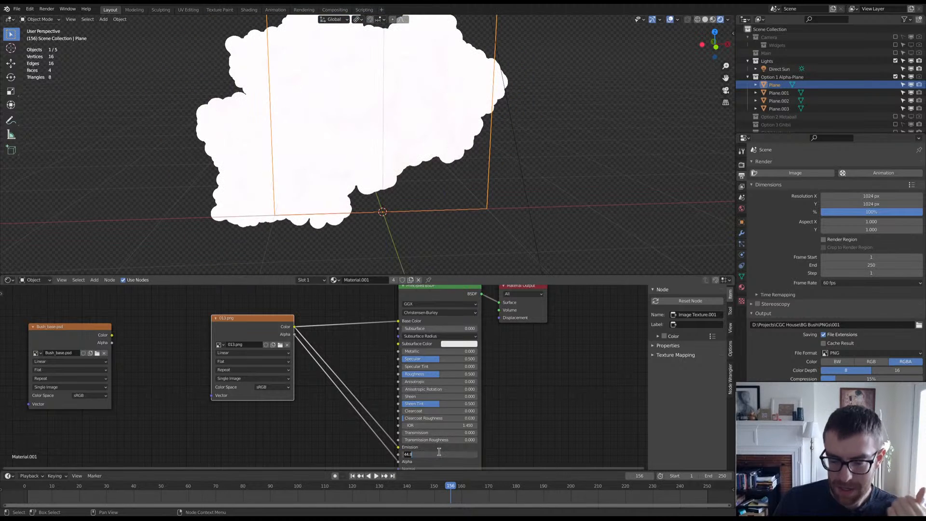
text(1)
key(Return)
mouse_move(439, 452)
mouse_down()
mouse_move(456, 452)
mouse_move(434, 454)
mouse_up()
Step: Select Plane.001, shift it slightly against the other bush planes and tilt it with a free trackball rotation
middle_drag(440, 187, 433, 126)
click(236, 124)
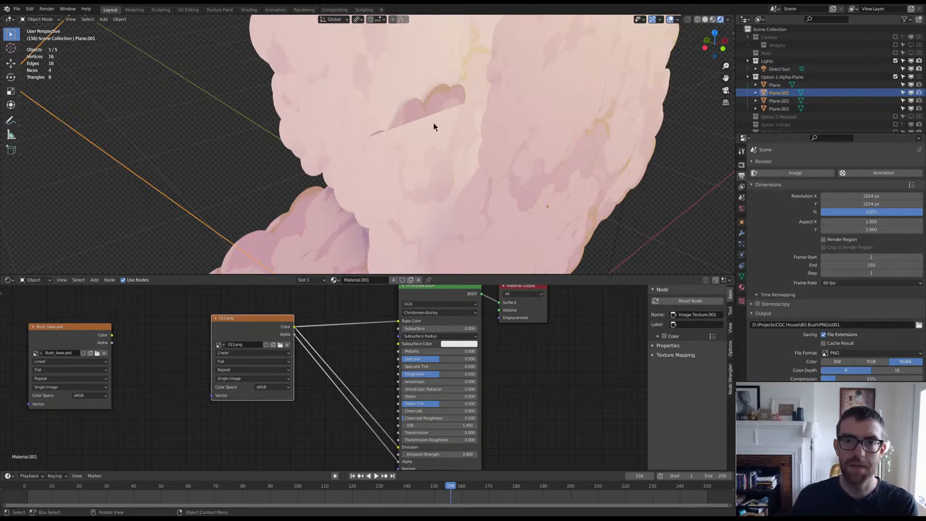
scroll(433, 127, down, 5)
middle_drag(453, 143, 482, 138)
key(g)
click(484, 137)
scroll(484, 138, up, 3)
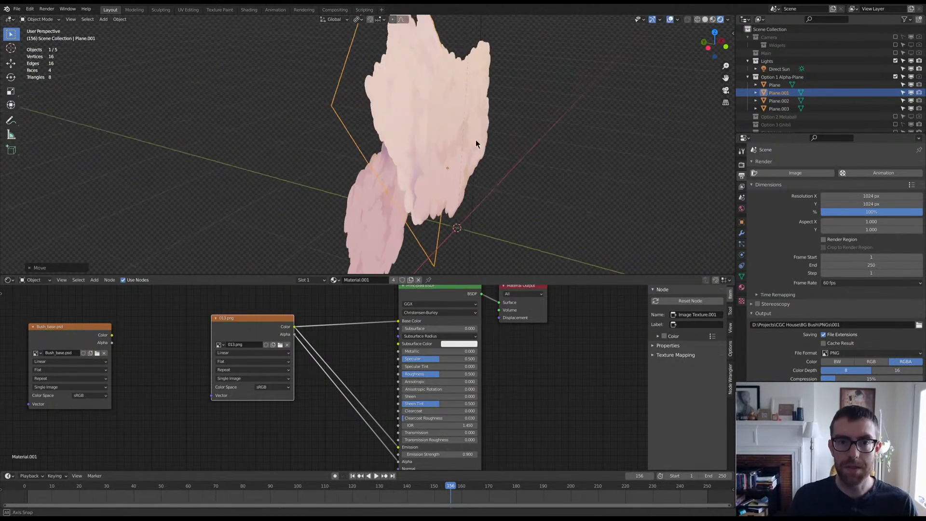
key(r)
key(r)
click(496, 113)
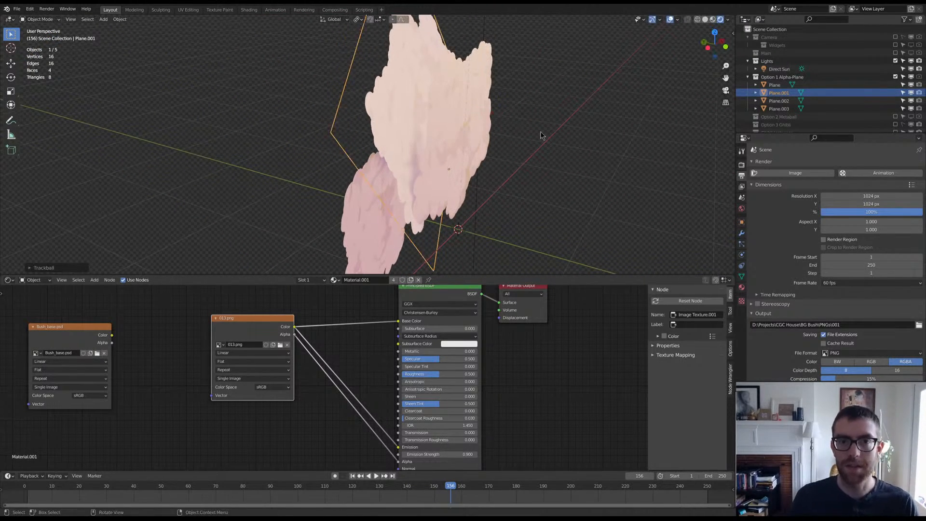
Step: Select Plane.003, the lowest bush plane, and move it upward in the front orthographic view
middle_drag(541, 135, 485, 124)
scroll(488, 133, down, 2)
scroll(471, 152, down, 1)
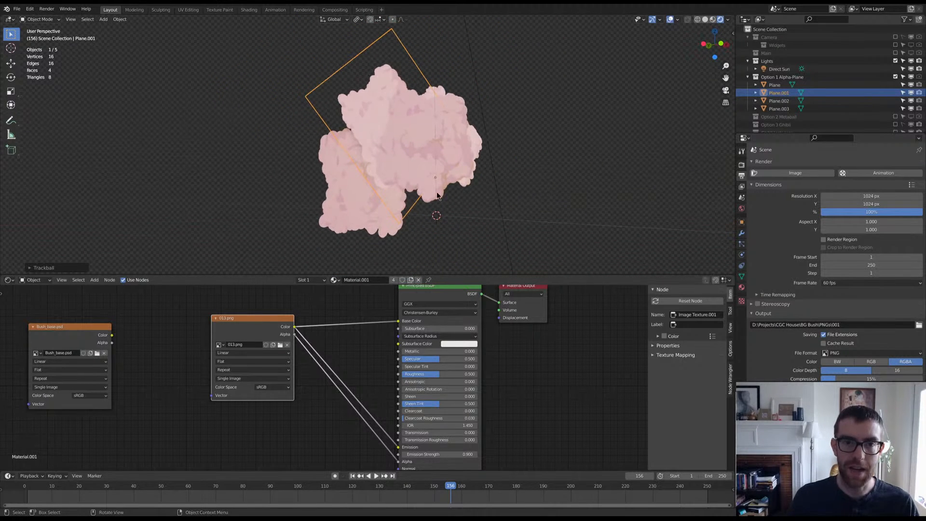
click(360, 201)
key(KP_3)
key(KP_1)
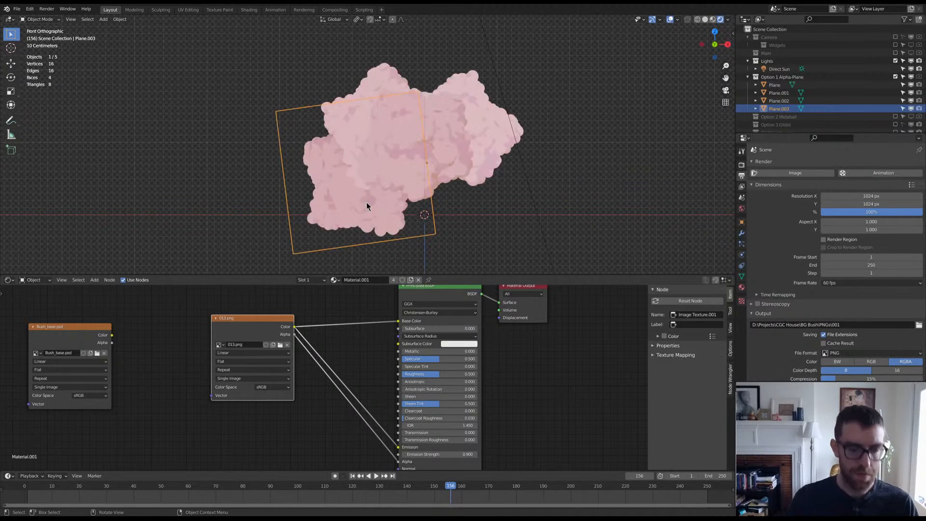
key(g)
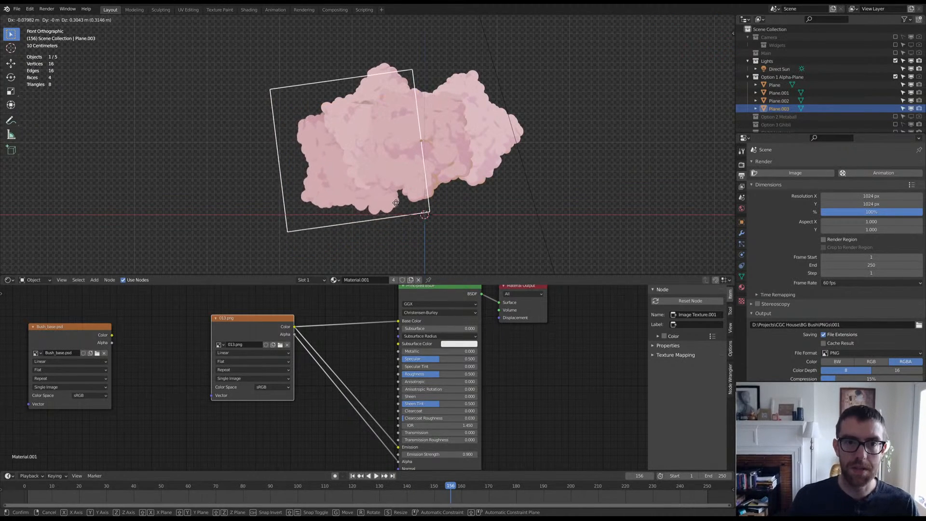
click(385, 192)
Step: Tilt Plane.003 from a side angle and reposition it beside the other bush planes
middle_drag(385, 192, 509, 208)
key(r)
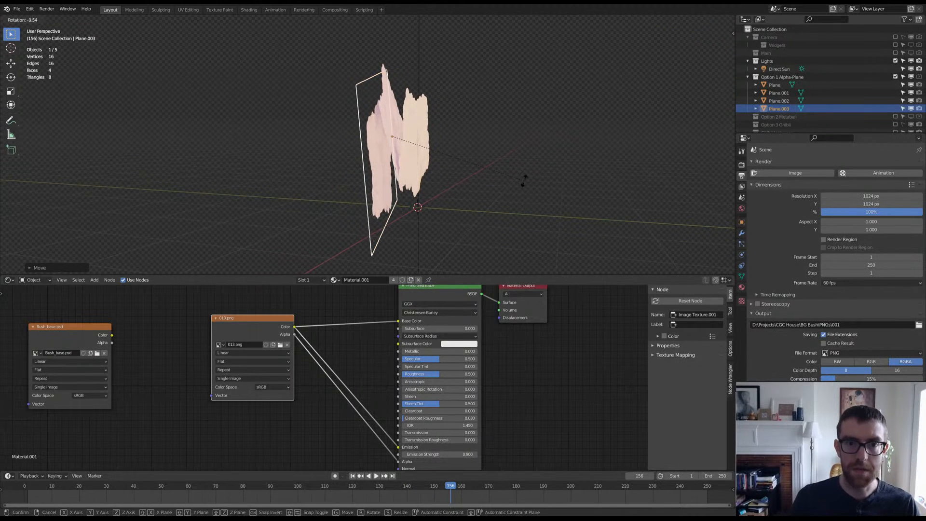
click(528, 180)
key(g)
click(523, 175)
middle_drag(534, 186, 387, 222)
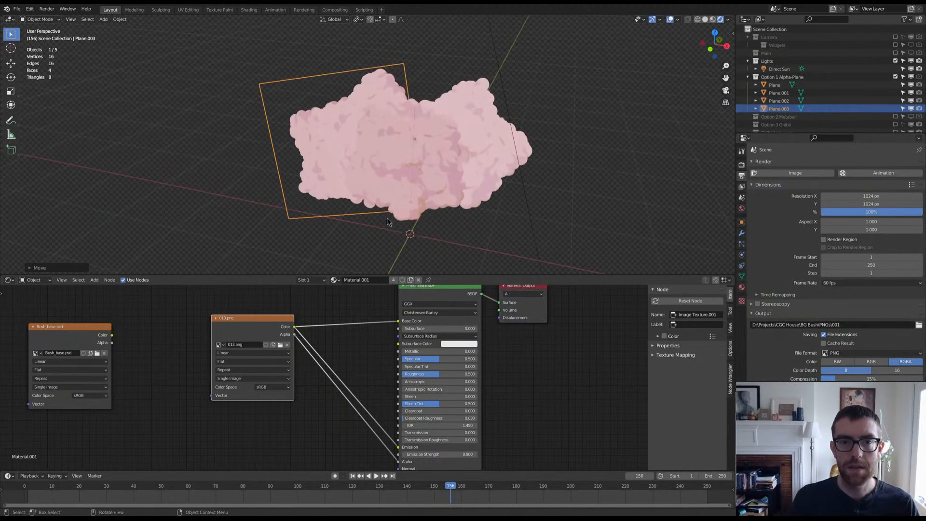
Step: In camera view, select all objects, make Direct Sun unselectable and rotate the four planes 90 degrees about Z
middle_drag(464, 165, 484, 141)
key(KP_0)
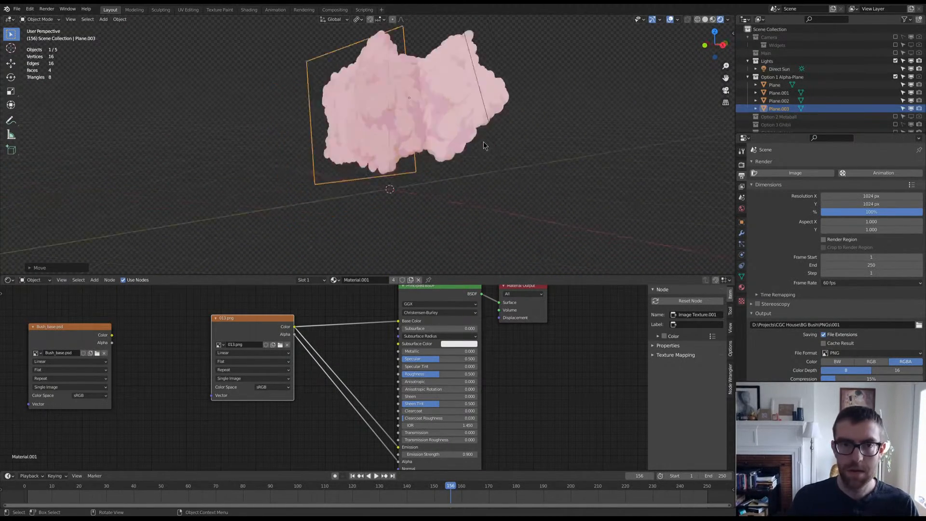
key(a)
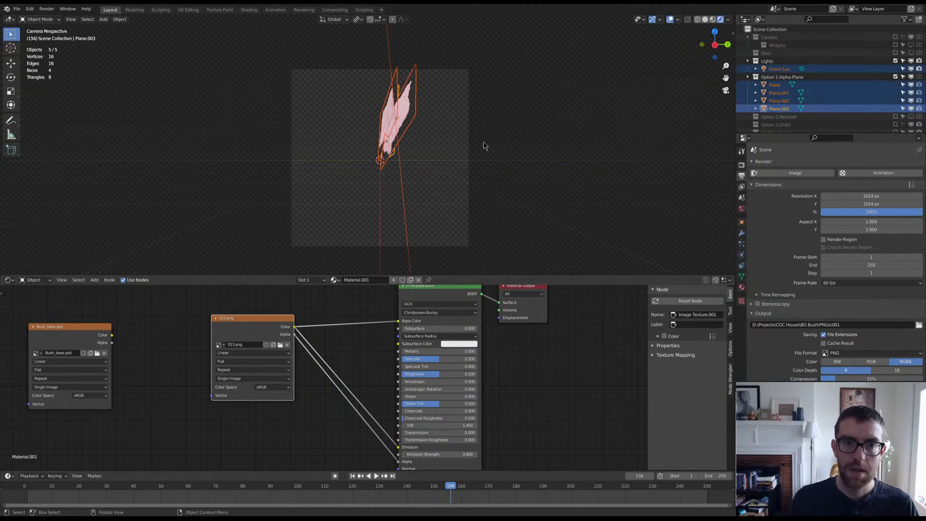
click(903, 68)
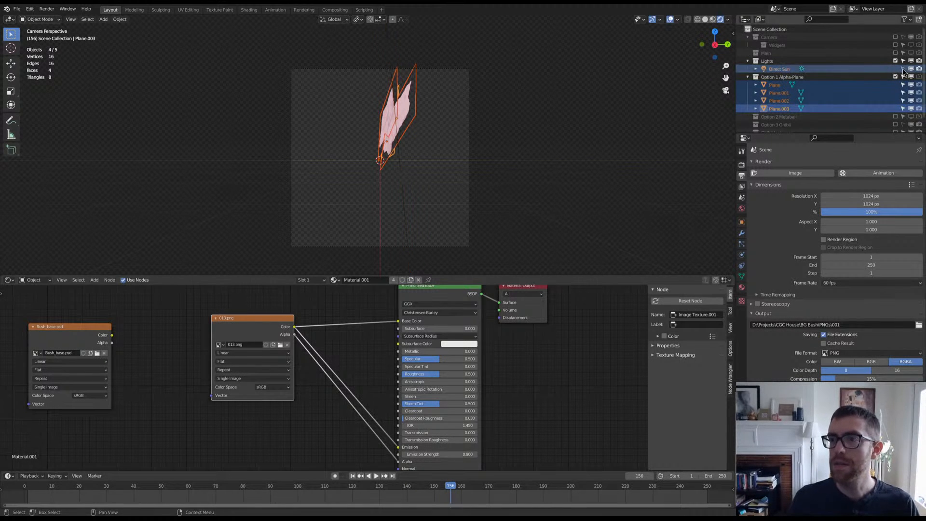
text(rz)
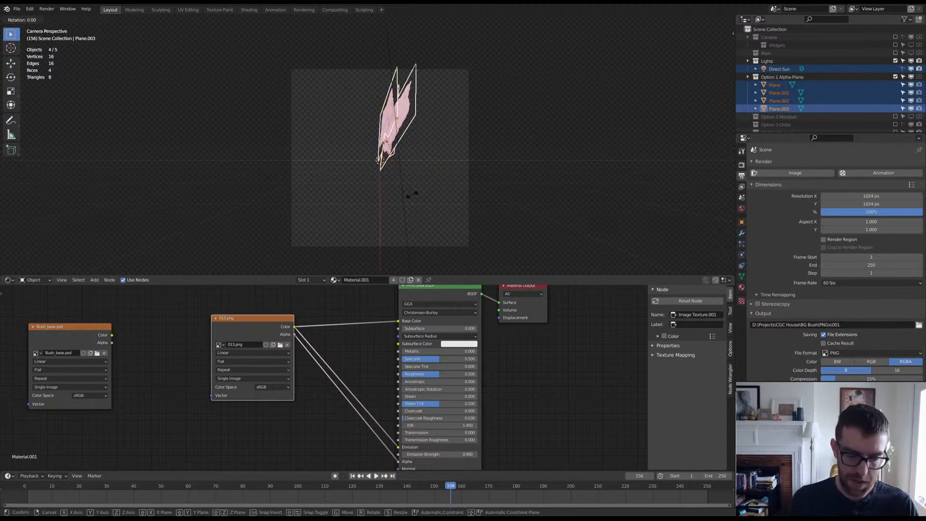
text(90)
key(Return)
Step: Move the four planes down toward the centre of the camera frame and deselect everything
key(g)
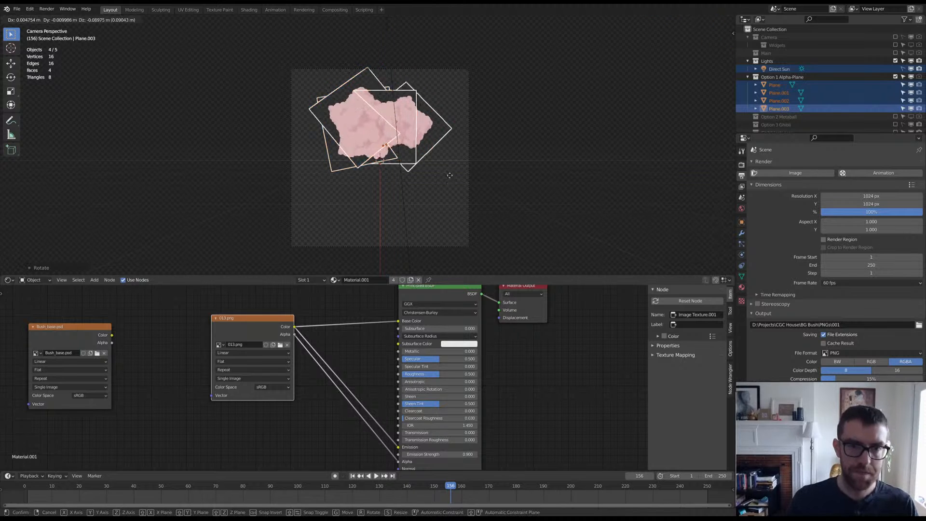
click(456, 199)
scroll(456, 200, up, 3)
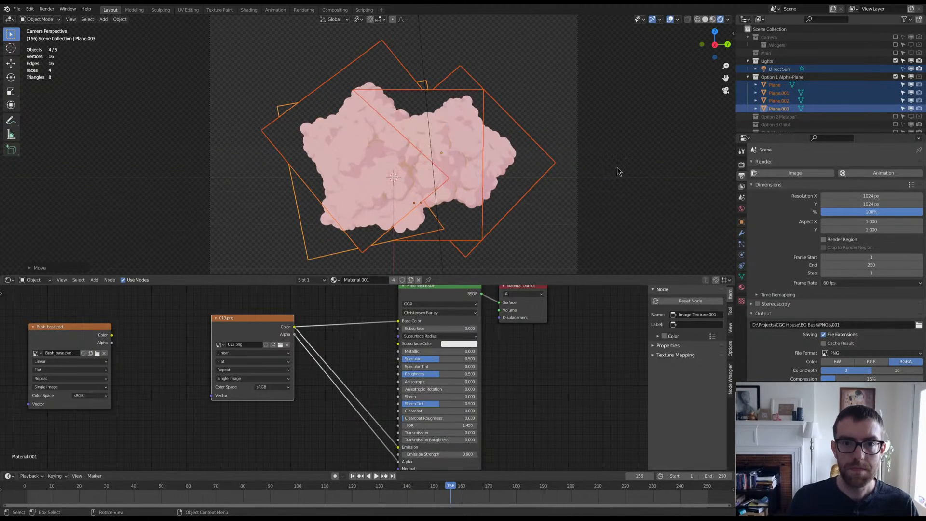
click(626, 171)
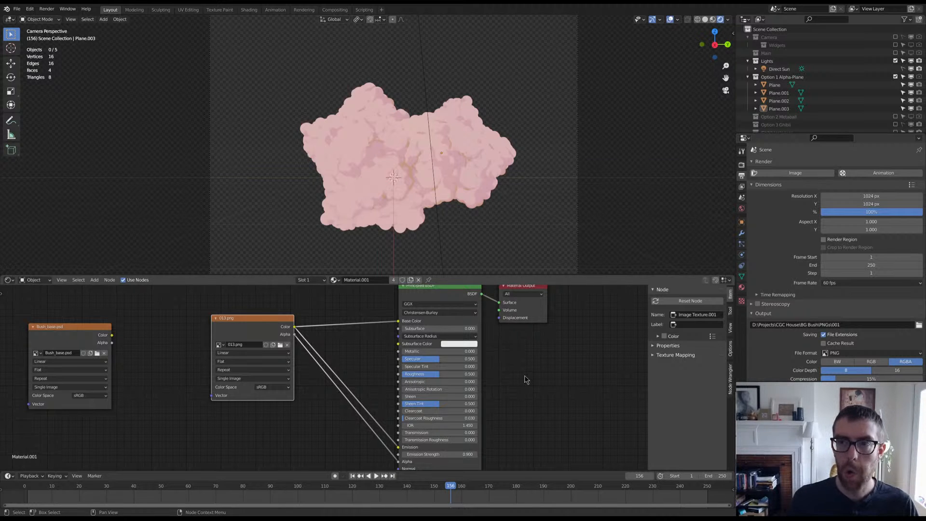
click(911, 69)
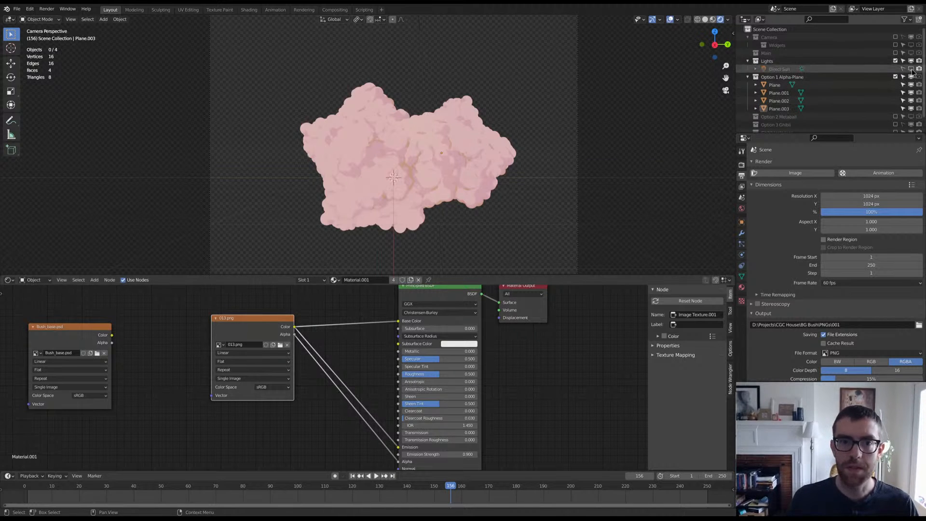
click(911, 61)
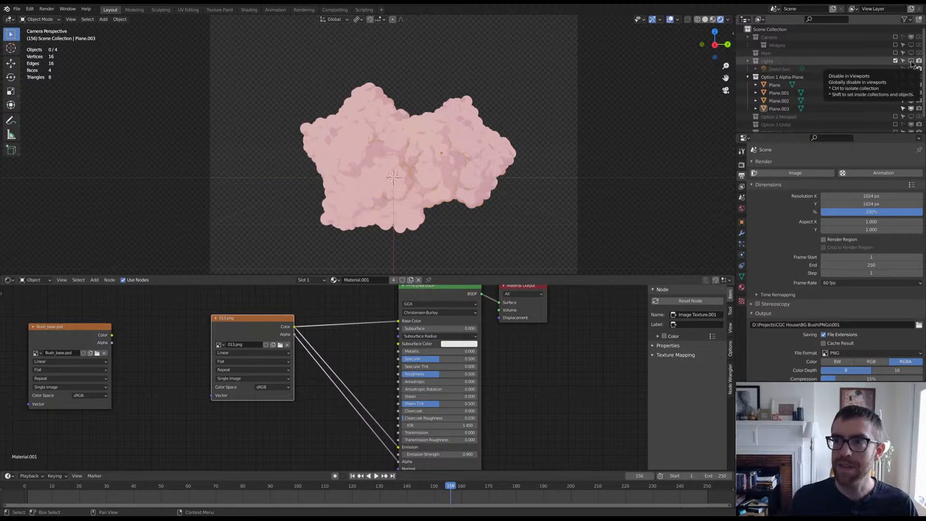
click(912, 62)
click(911, 69)
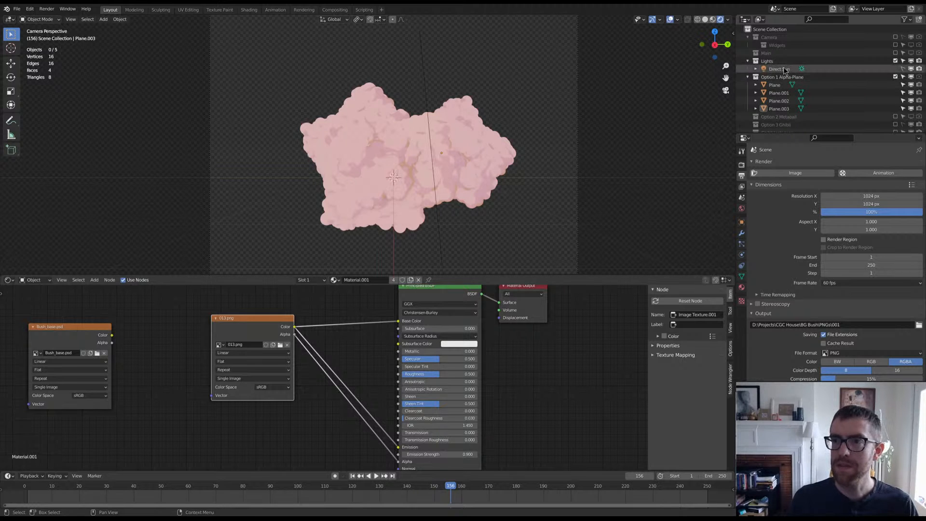
Step: Exclude the Lights collection from the view layer and unlink the World with cape_hill_2k.hdr from the scene
click(882, 69)
click(895, 61)
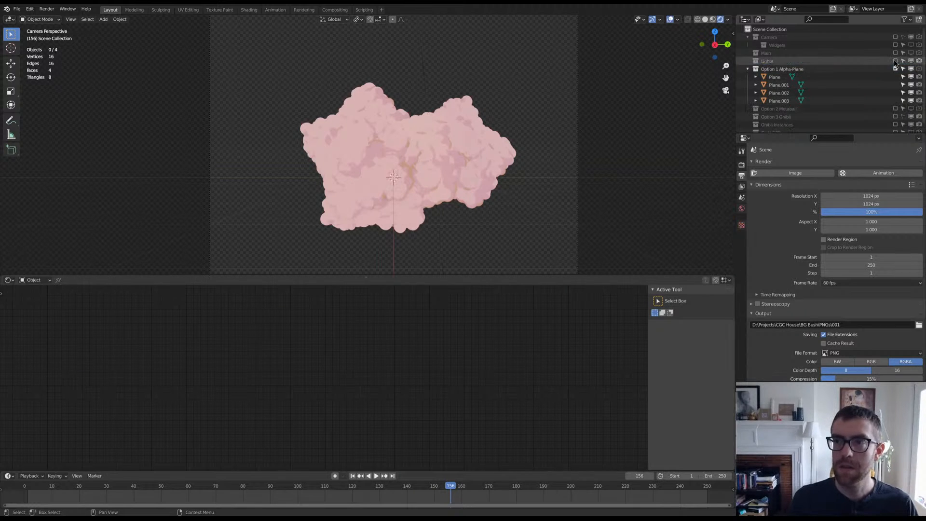
click(742, 209)
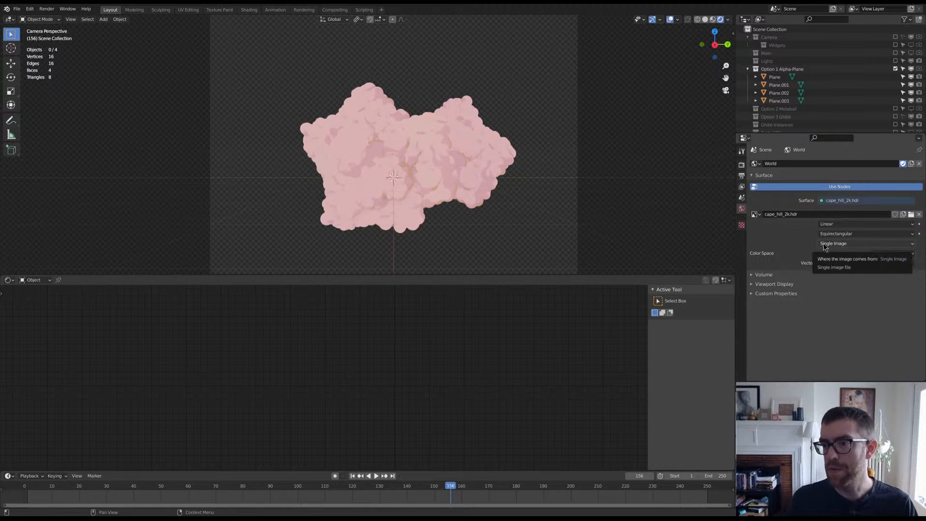
click(756, 164)
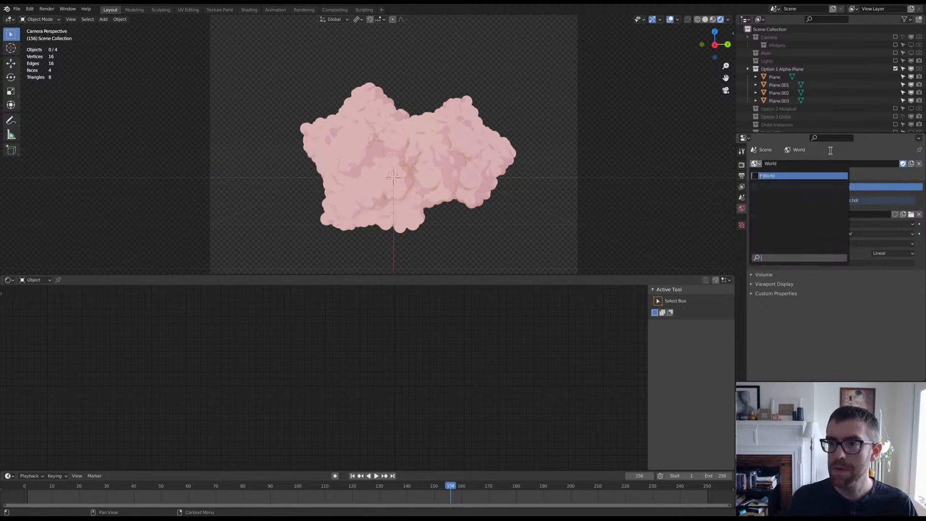
click(919, 163)
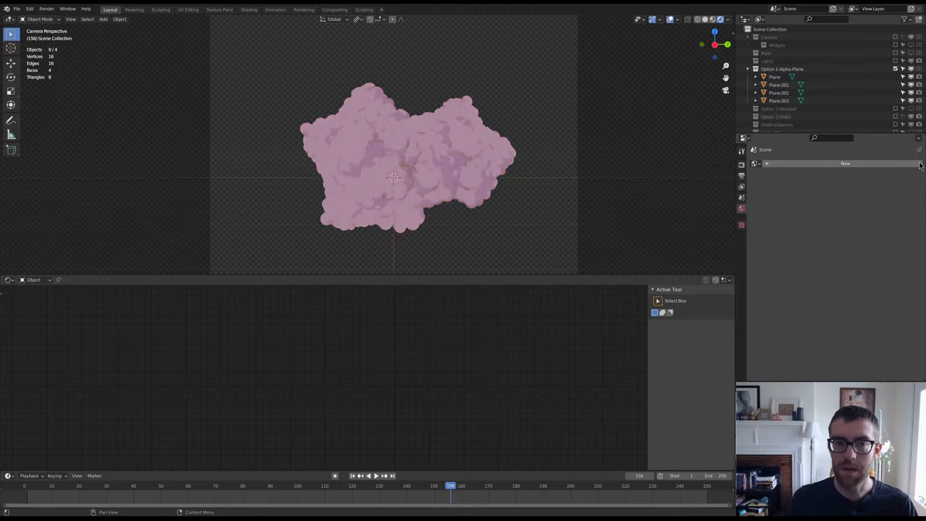
scroll(481, 174, up, 1)
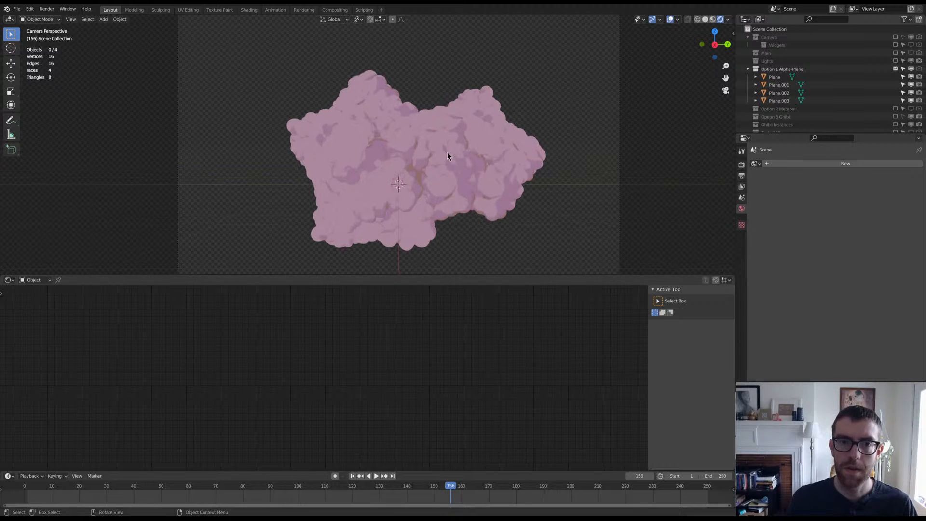
Step: Select Plane and set its material's Emission Strength to 0
click(447, 152)
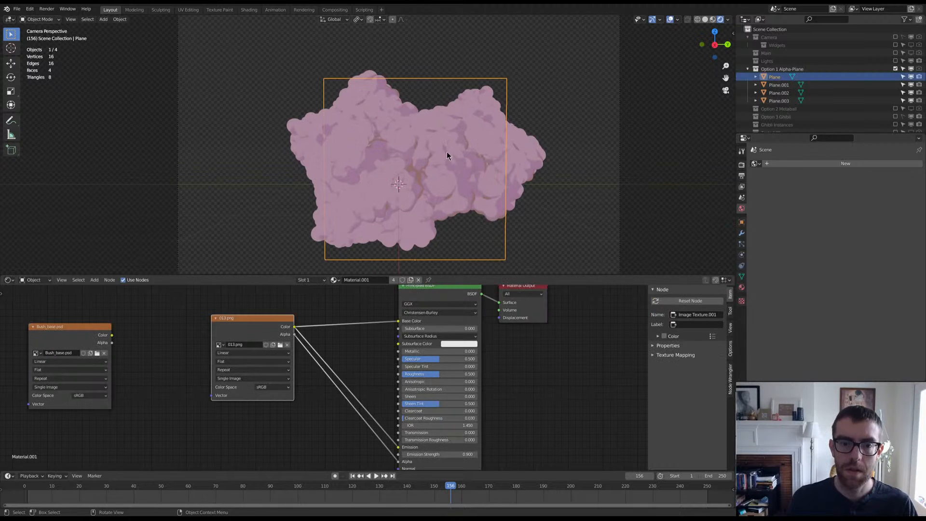
click(441, 454)
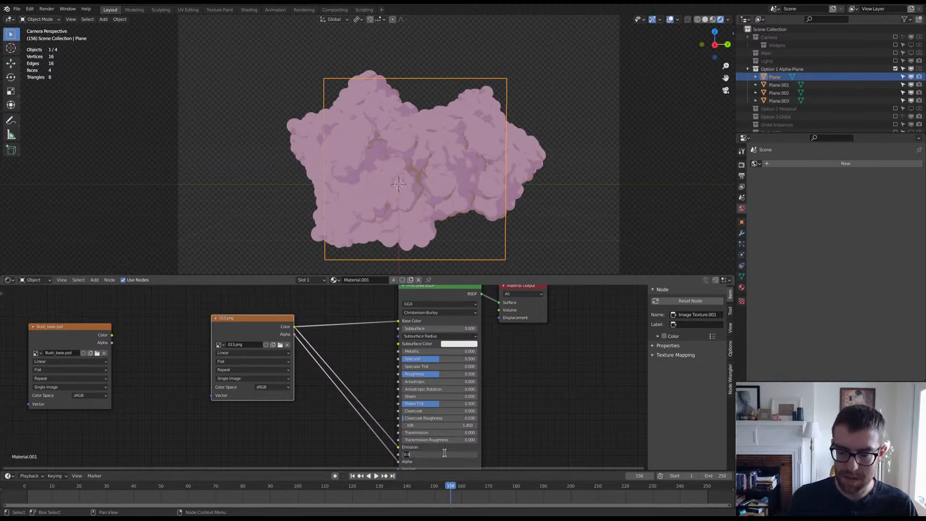
text(0)
key(Return)
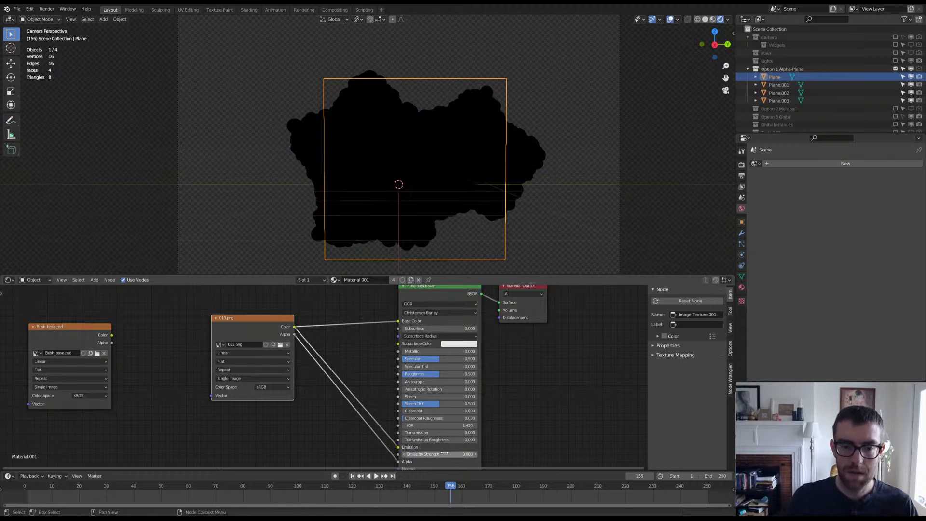
Step: Raise the Principled BSDF's Emission Strength in 0.1 increments and settle on 0.8
click(474, 453)
click(474, 454)
click(474, 454)
click(474, 454)
click(474, 453)
click(474, 454)
click(474, 453)
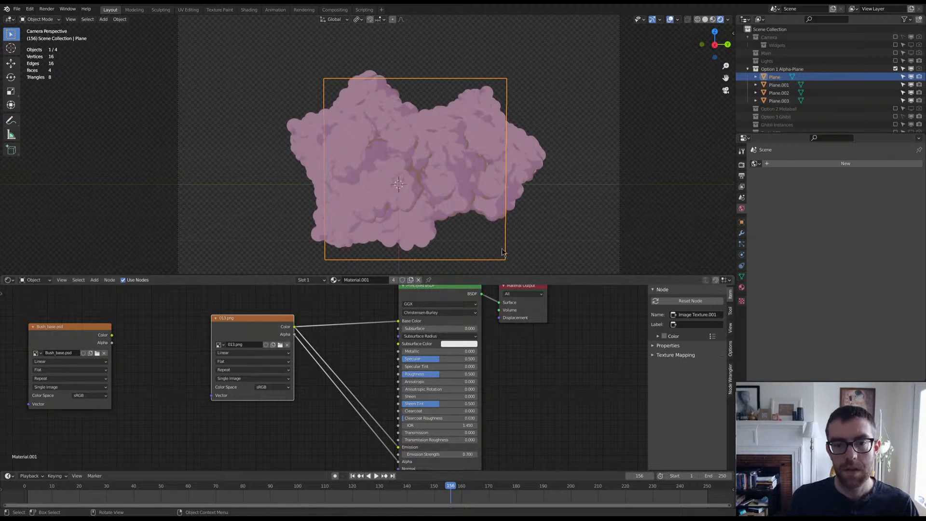
click(476, 454)
click(475, 454)
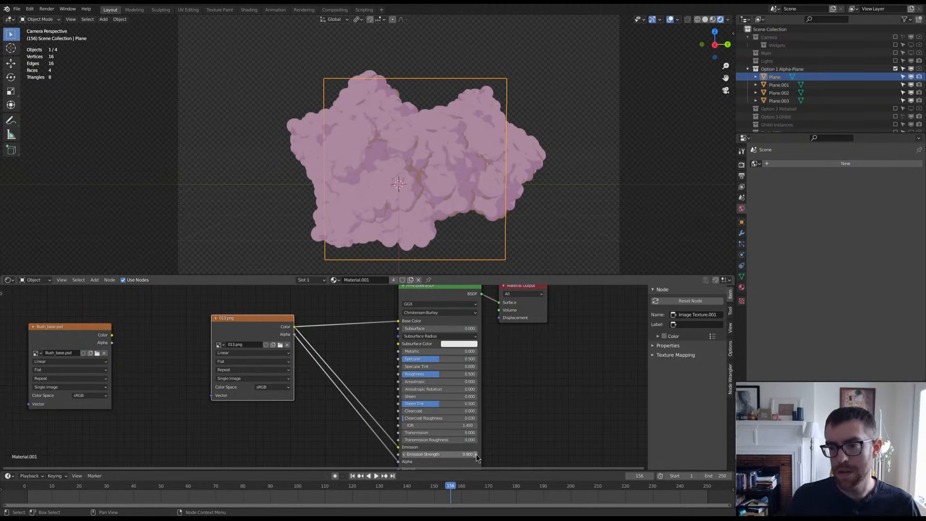
click(405, 454)
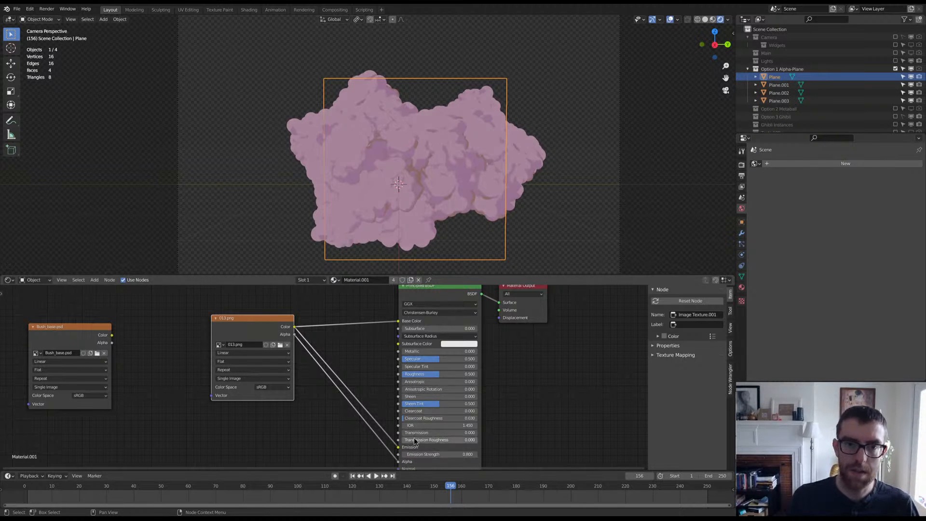
Step: Leave the camera view, select Plane.002 and shift it slightly among the bush planes
middle_drag(442, 159, 478, 163)
click(360, 185)
key(g)
click(387, 195)
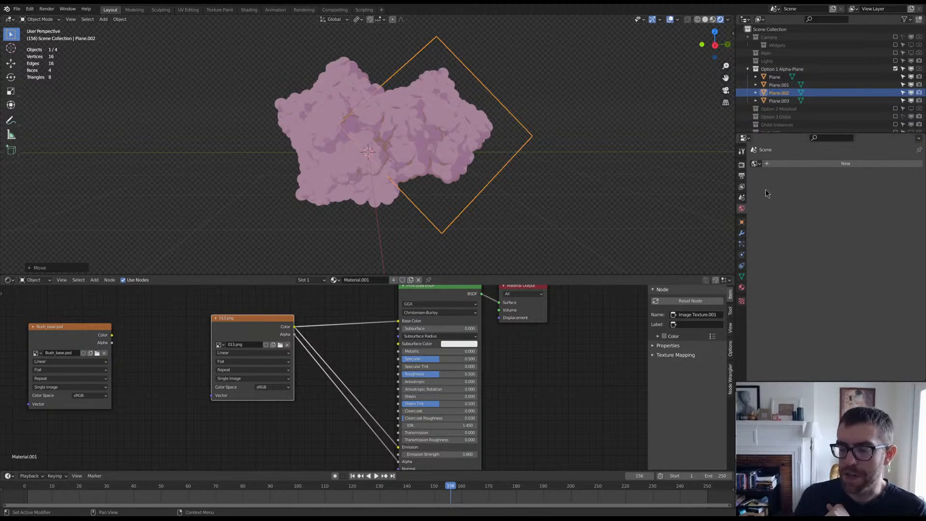
Step: Add a Diffuse BSDF and a Transparent BSDF to Material.001, stacking both above the Principled BSDF
click(742, 287)
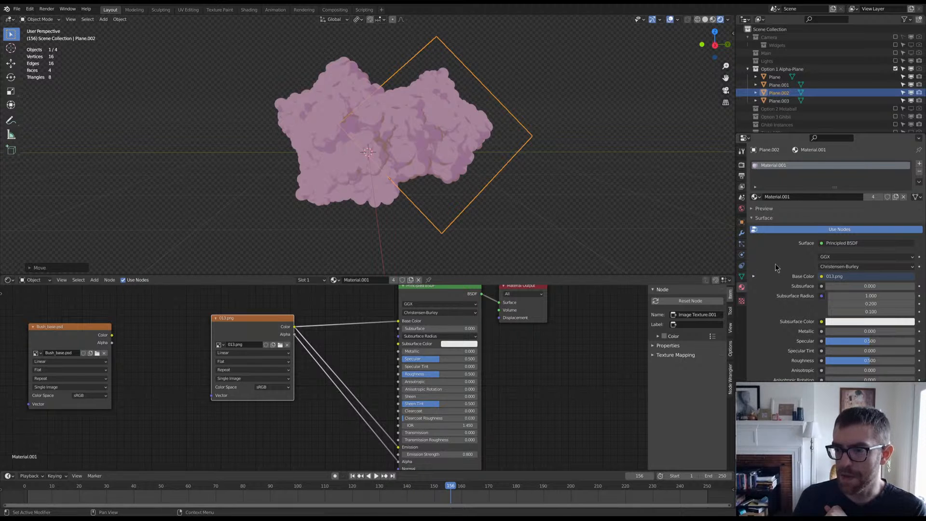
scroll(531, 377, down, 2)
key(shift+a)
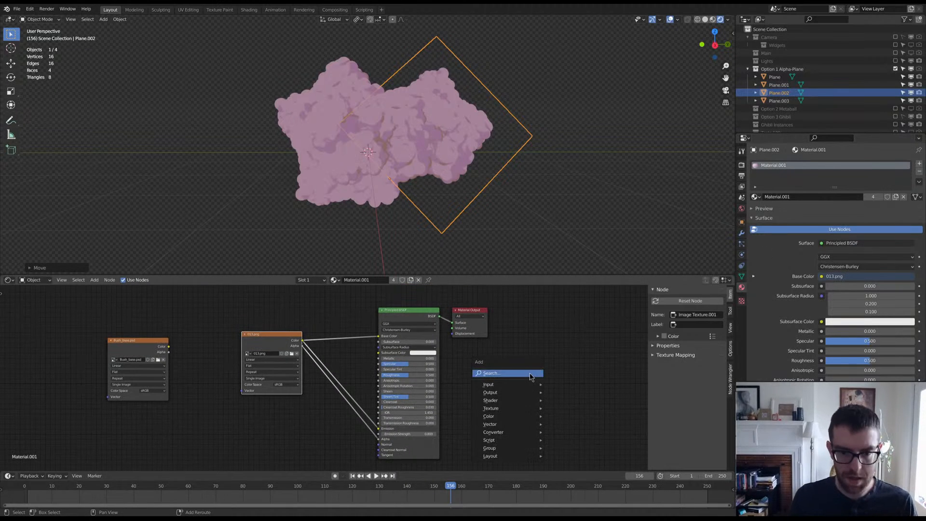
mouse_move(500, 402)
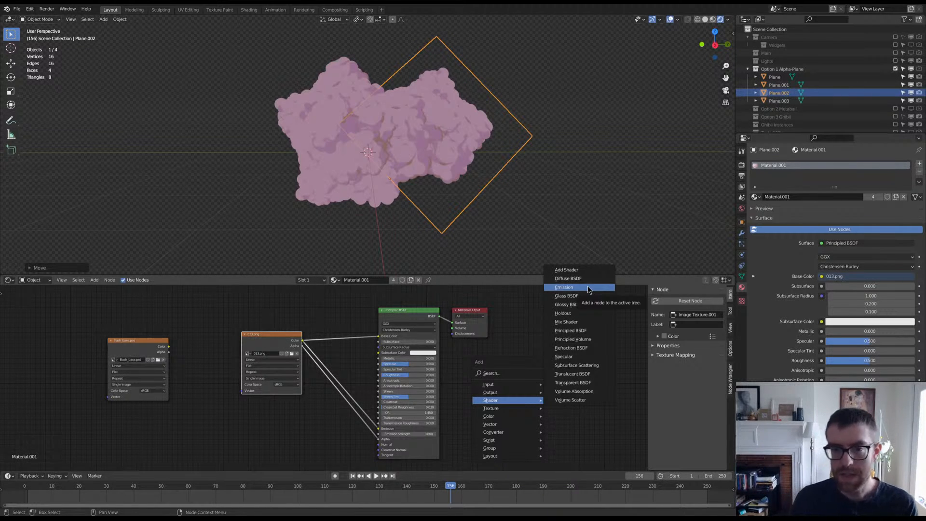
click(569, 278)
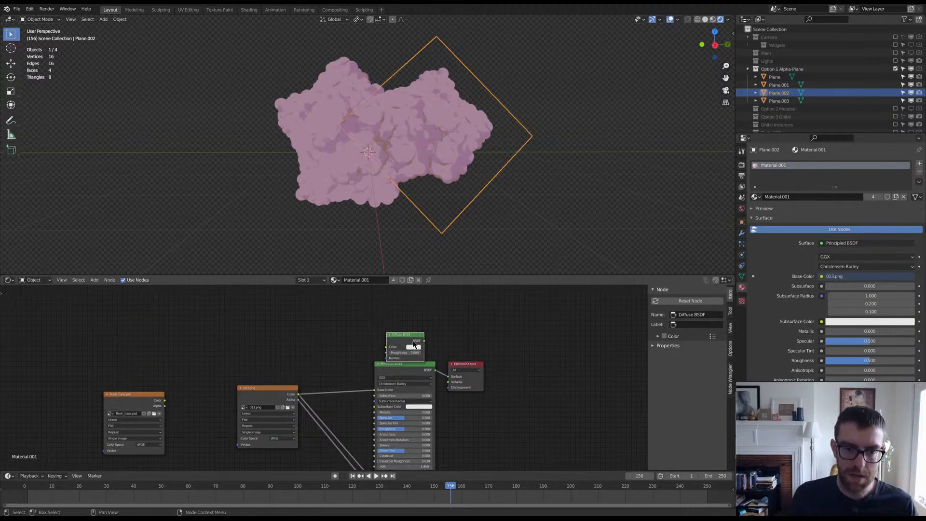
click(413, 334)
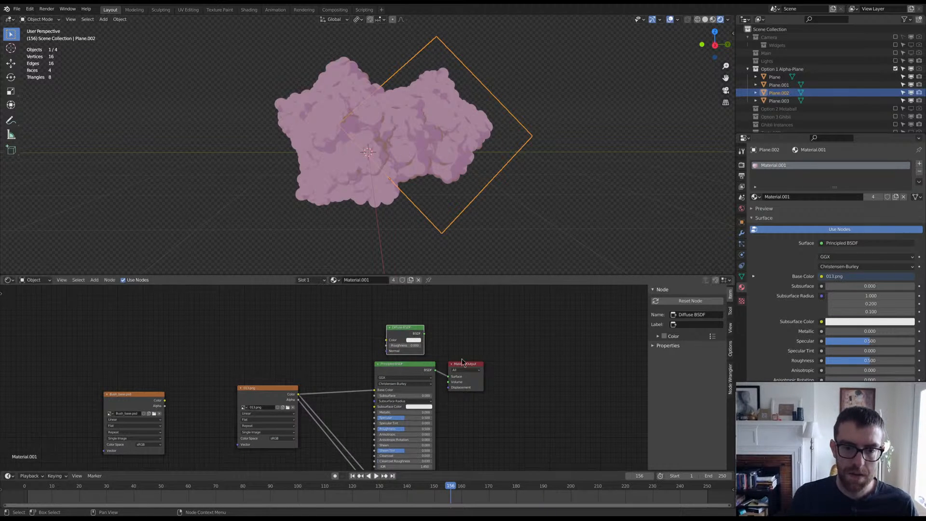
scroll(462, 362, down, 3)
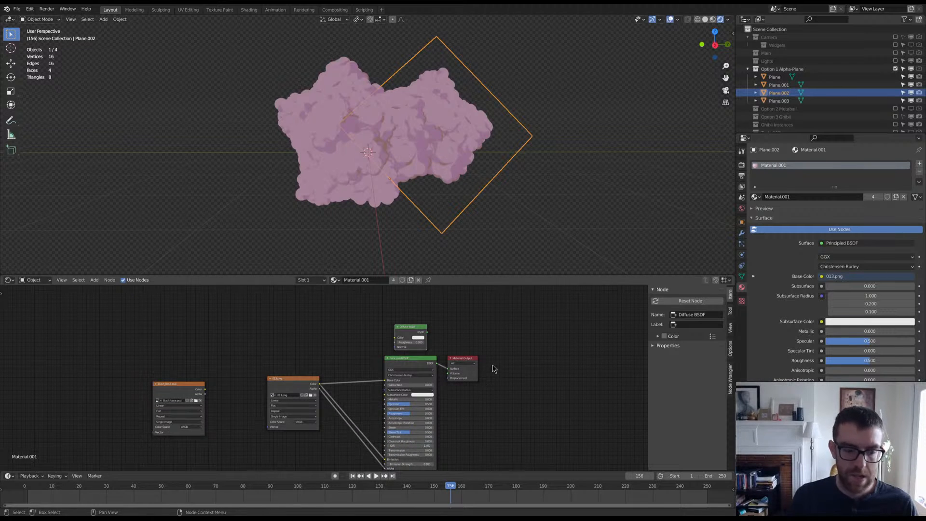
key(shift+a)
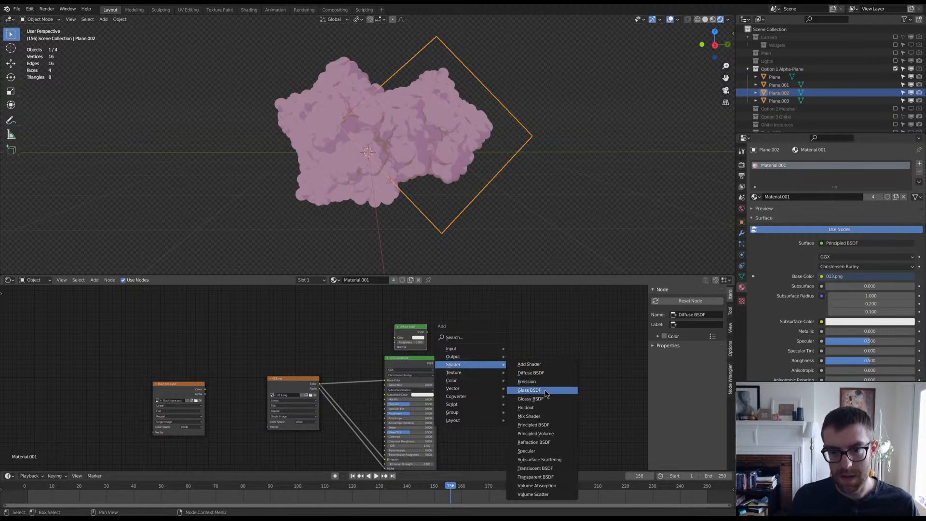
click(549, 477)
click(396, 303)
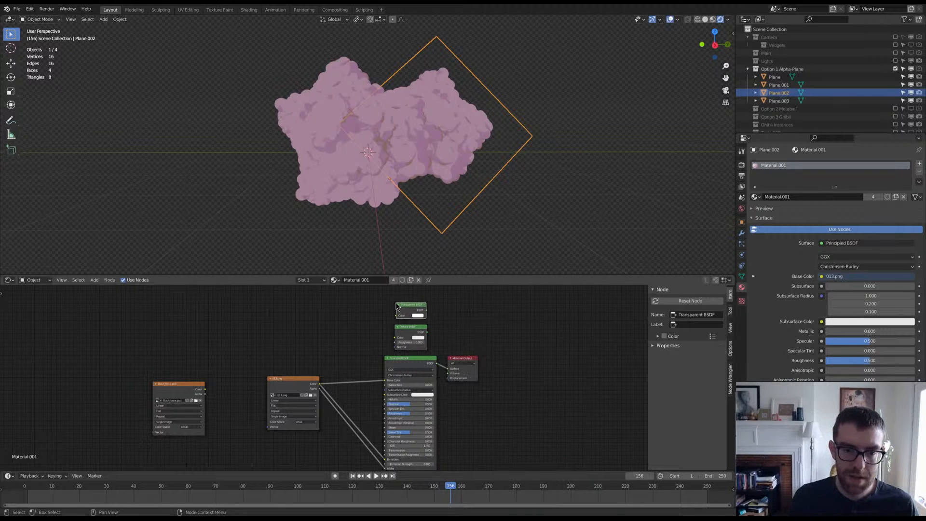
Step: Add a Mix Shader beside the new shaders and feed it the Transparent BSDF first and the Diffuse BSDF second
key(shift+a)
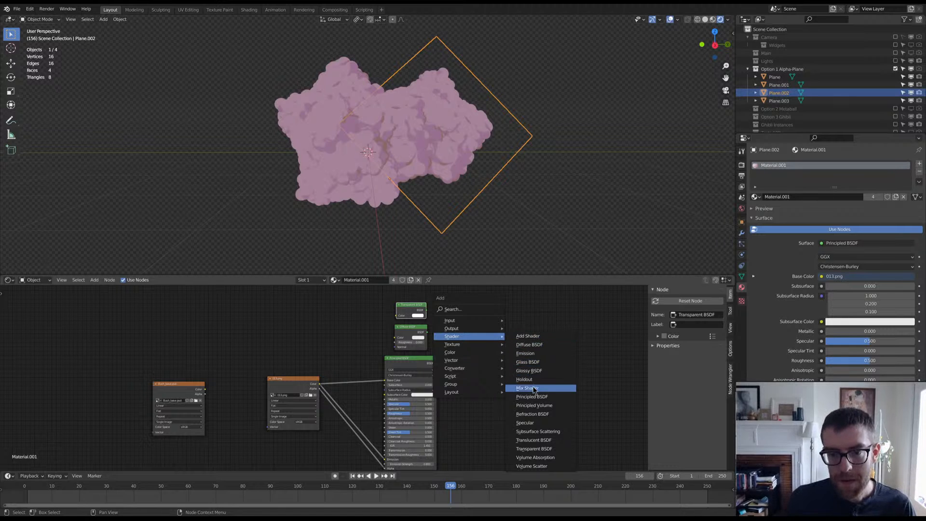
click(527, 388)
click(439, 310)
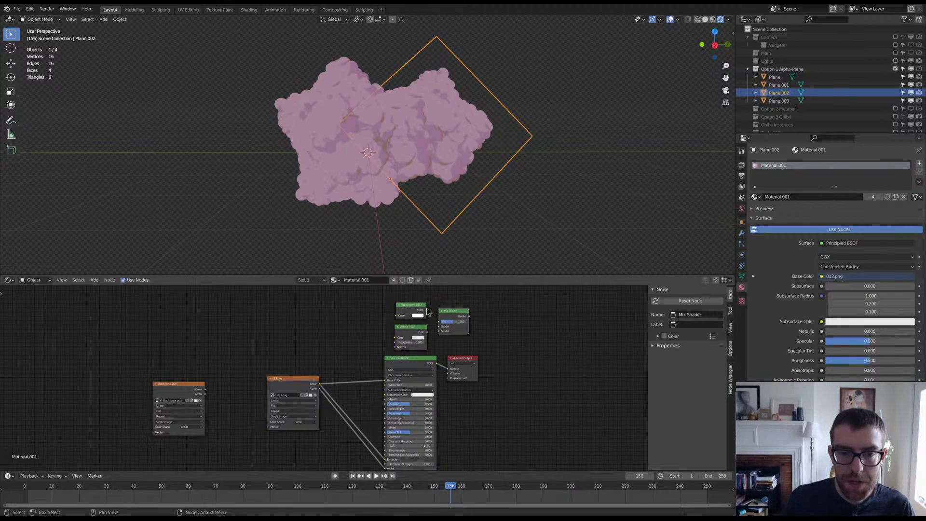
drag(426, 311, 444, 336)
Step: Link 013.png's colour to the Diffuse BSDF and its alpha to the Mix Shader's Fac, rerouting the alpha link above the diffuse node
drag(321, 386, 396, 316)
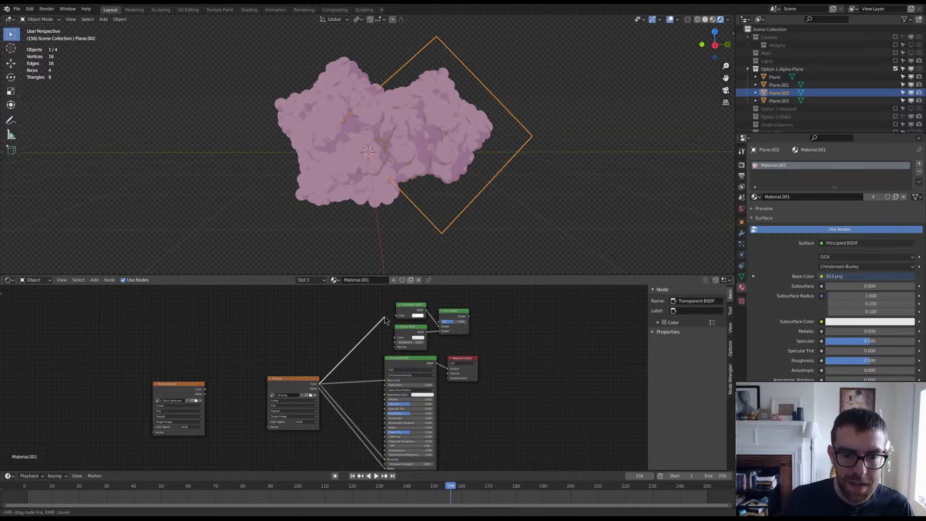
drag(320, 389, 412, 336)
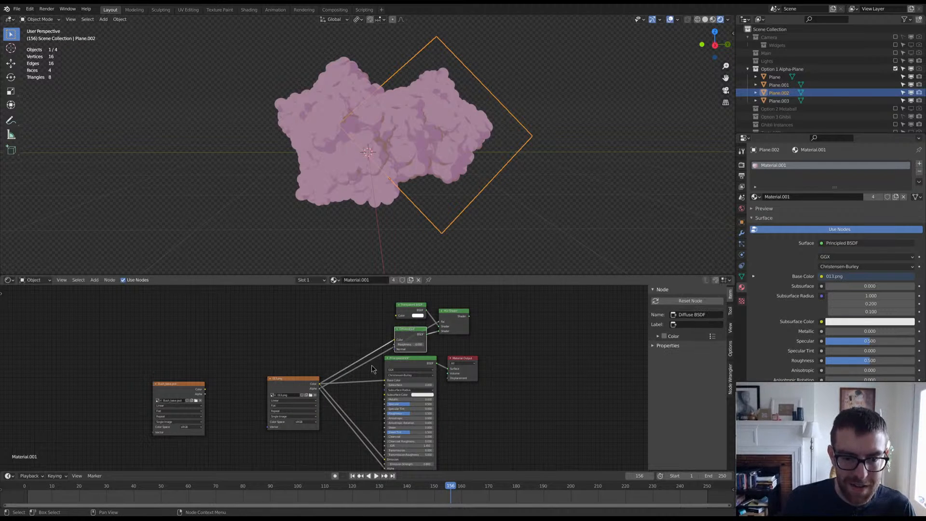
ctrl+right_drag(374, 351, 379, 366)
key(ctrl+z)
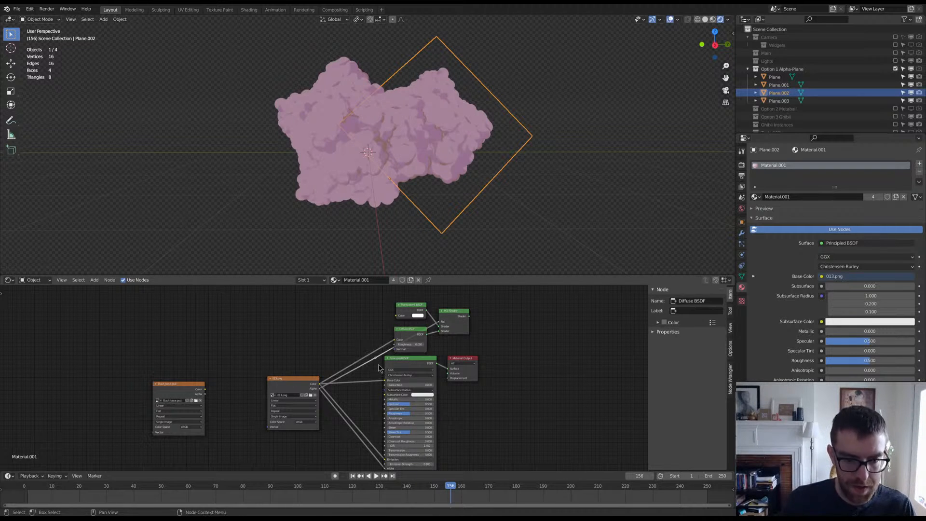
key(g)
click(362, 331)
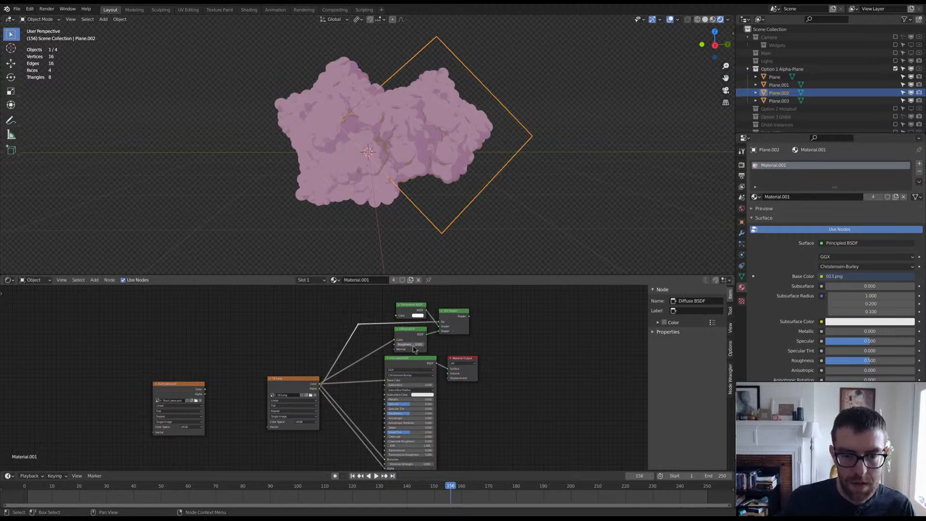
Step: Connect the Mix Shader to the Material Output's Surface and assign the World with cape_hill_2k.hdr back to the scene
drag(467, 359, 551, 344)
drag(469, 317, 537, 356)
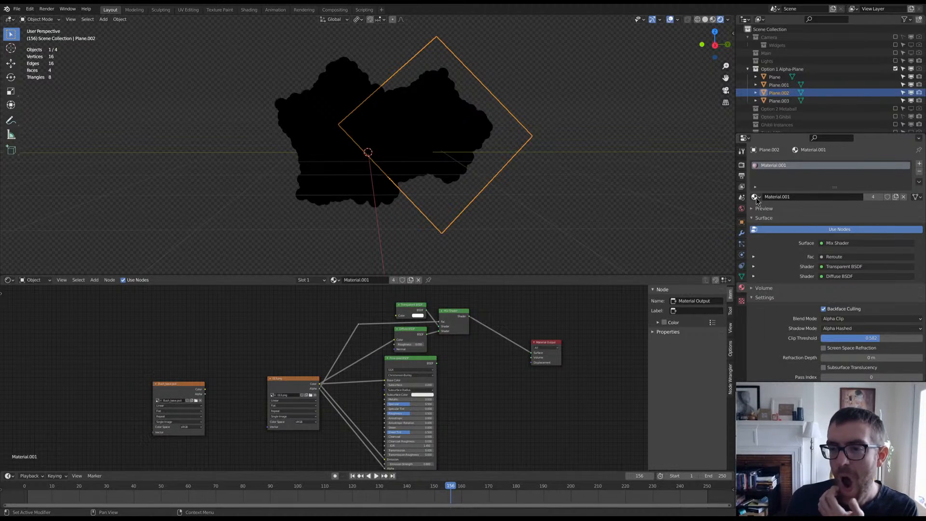
click(742, 208)
click(755, 163)
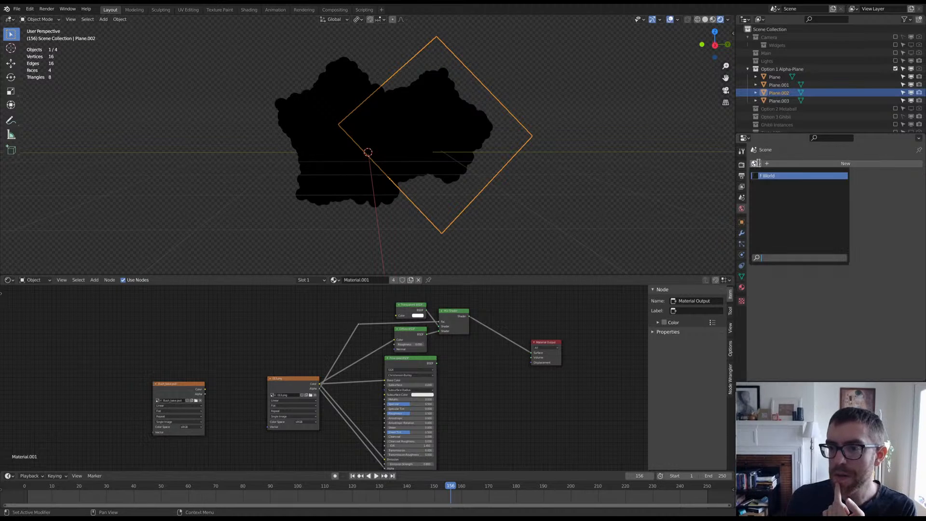
click(766, 177)
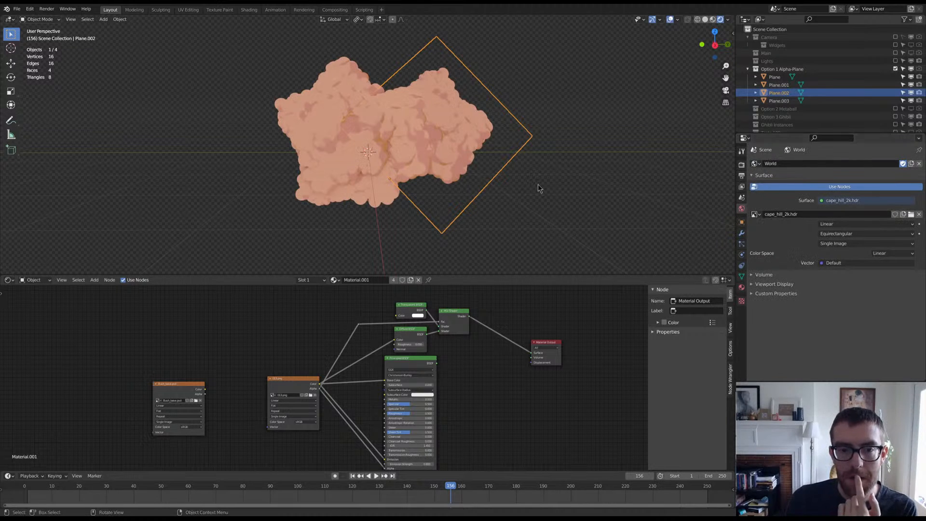
Step: Compare the Principled BSDF and Mix Shader looks by alternately previewing each through the Material Output
mouse_move(537, 184)
middle_down()
mouse_move(543, 176)
mouse_move(454, 188)
mouse_move(537, 173)
middle_up()
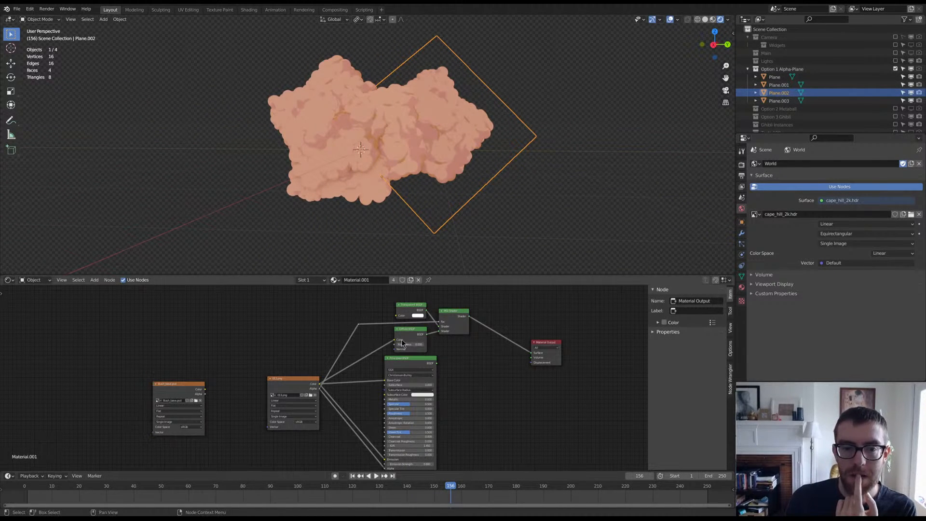
ctrl+shift+click(414, 360)
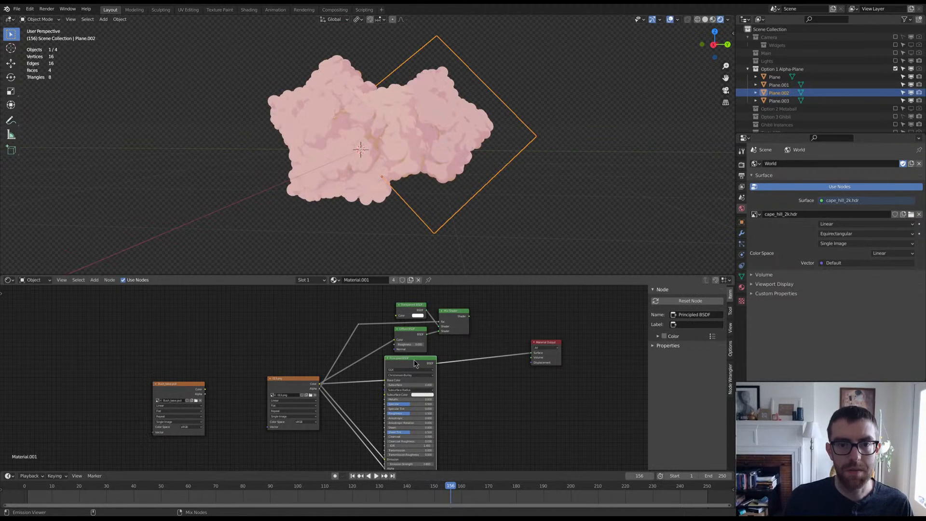
ctrl+shift+click(456, 317)
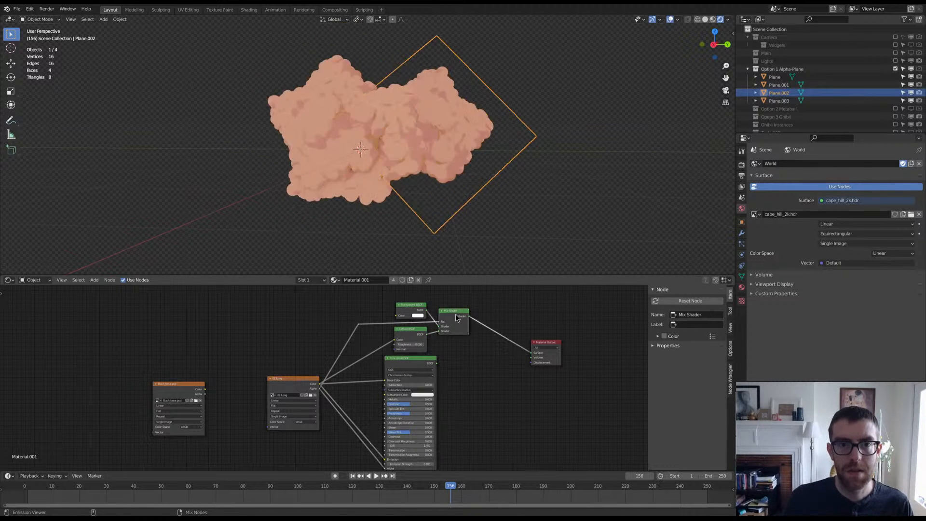
ctrl+shift+click(412, 365)
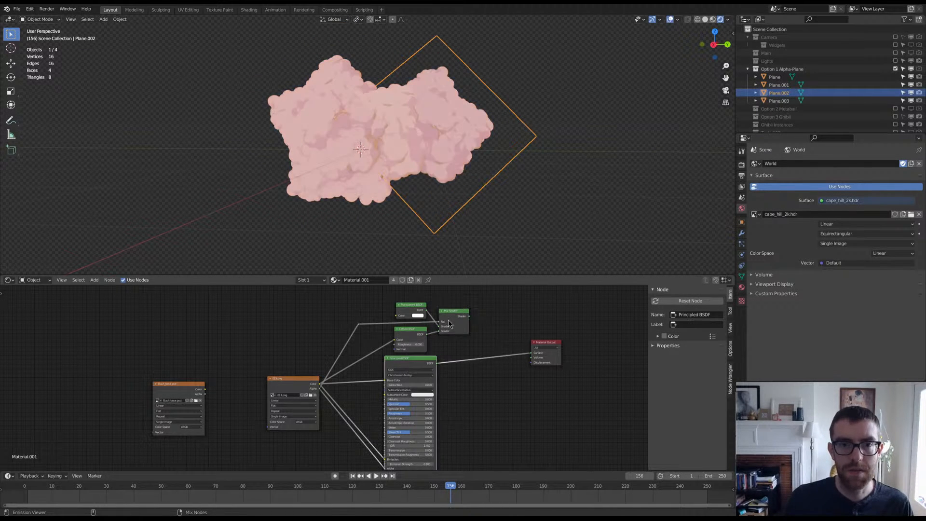
ctrl+shift+click(448, 323)
ctrl+shift+click(418, 365)
ctrl+shift+click(454, 327)
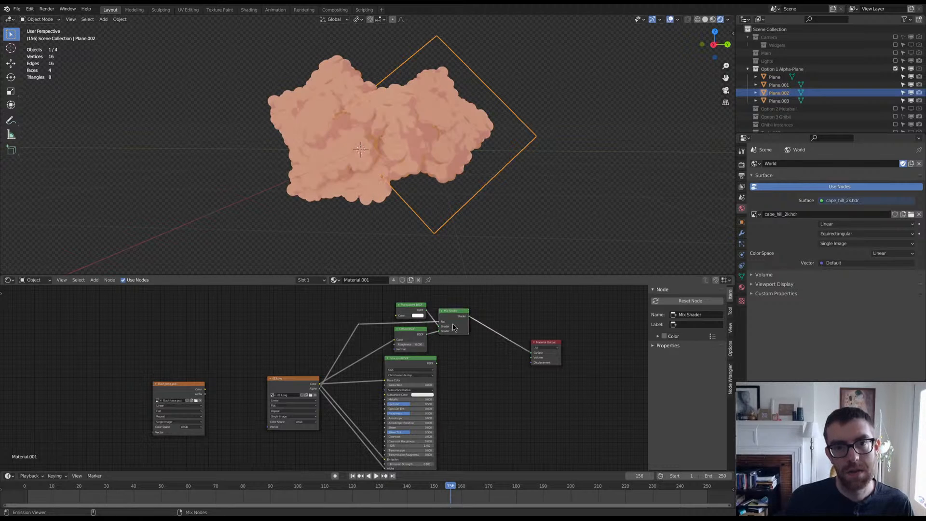
ctrl+shift+click(418, 365)
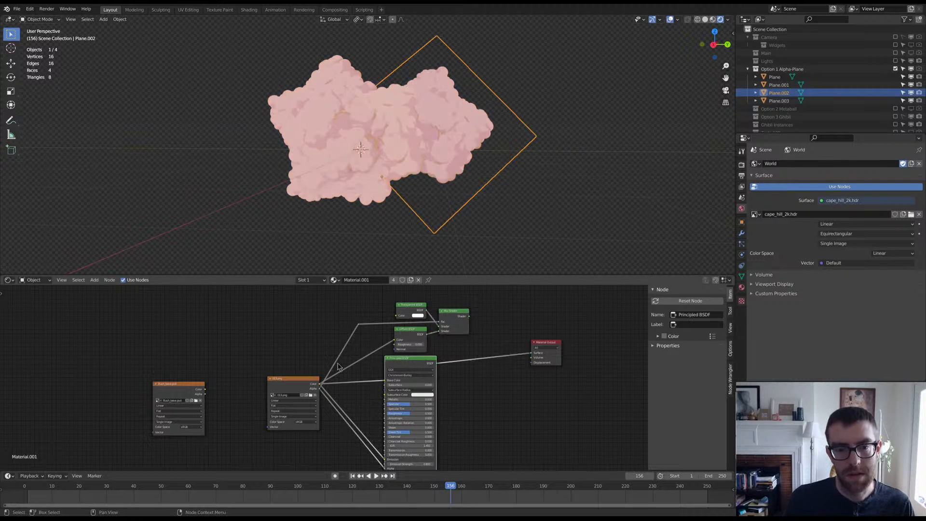
Step: Disconnect 013.png from the Principled BSDF's Emission input and compare it with the Mix Shader, leaving the Principled BSDF on the output
scroll(337, 367, up, 3)
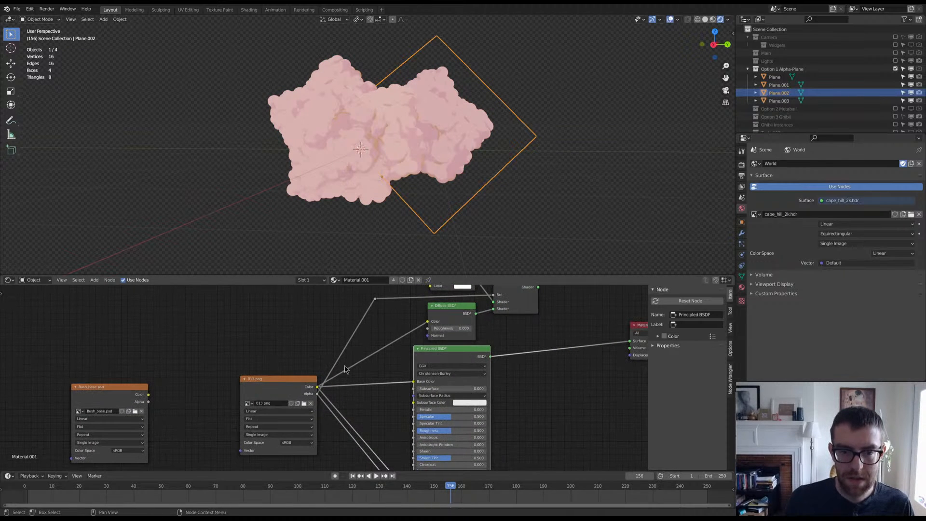
shift+middle_drag(391, 378, 373, 295)
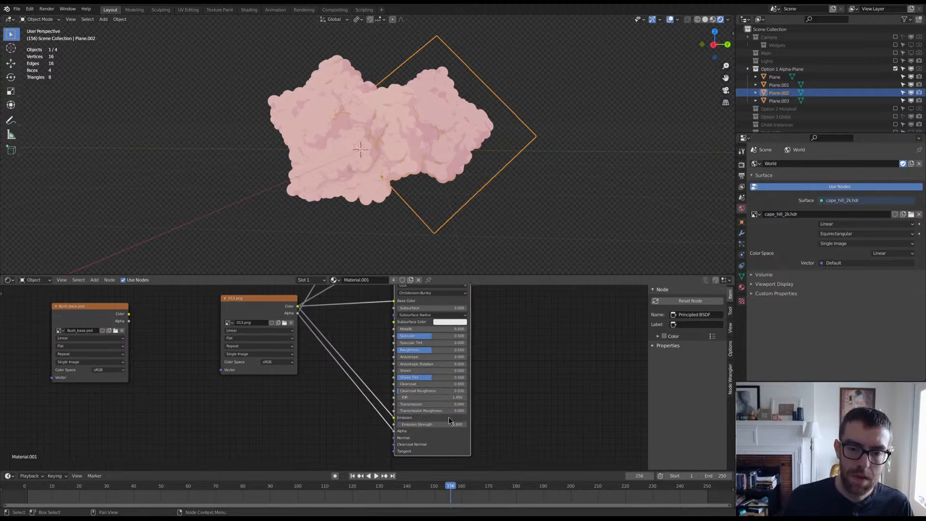
drag(394, 418, 360, 371)
scroll(419, 351, down, 4)
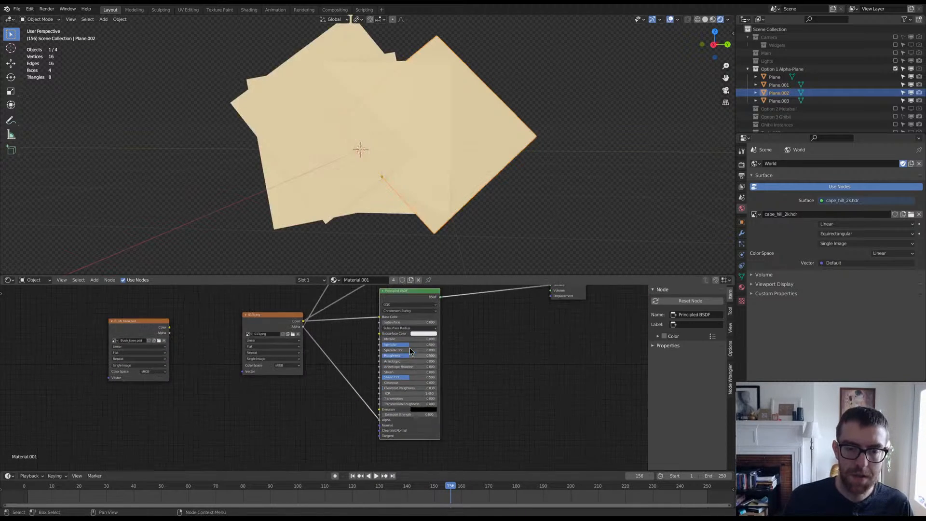
scroll(492, 340, up, 1)
middle_drag(494, 337, 468, 390)
ctrl+shift+click(444, 310)
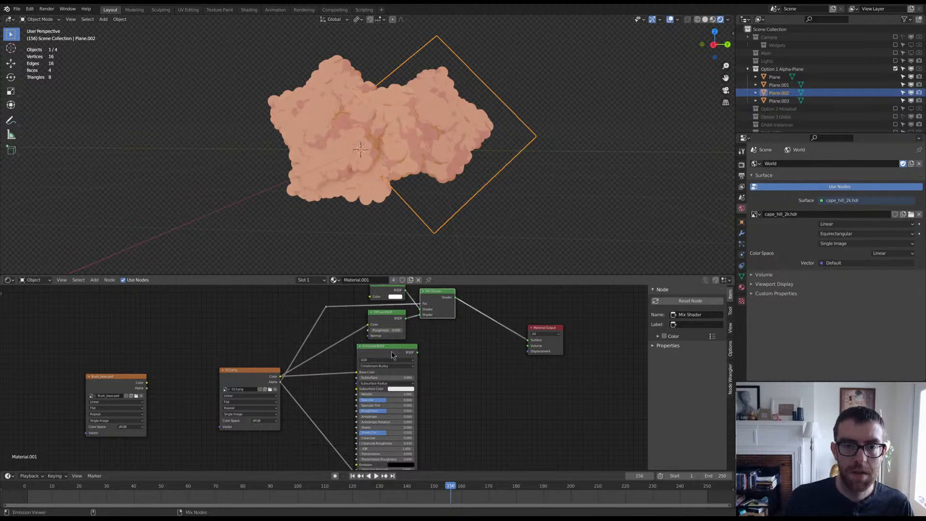
ctrl+shift+click(391, 355)
Step: View the bush from the side, select Plane and move it to a new position among the layered planes
middle_drag(403, 217, 313, 172)
click(392, 163)
scroll(394, 167, up, 5)
key(g)
click(338, 146)
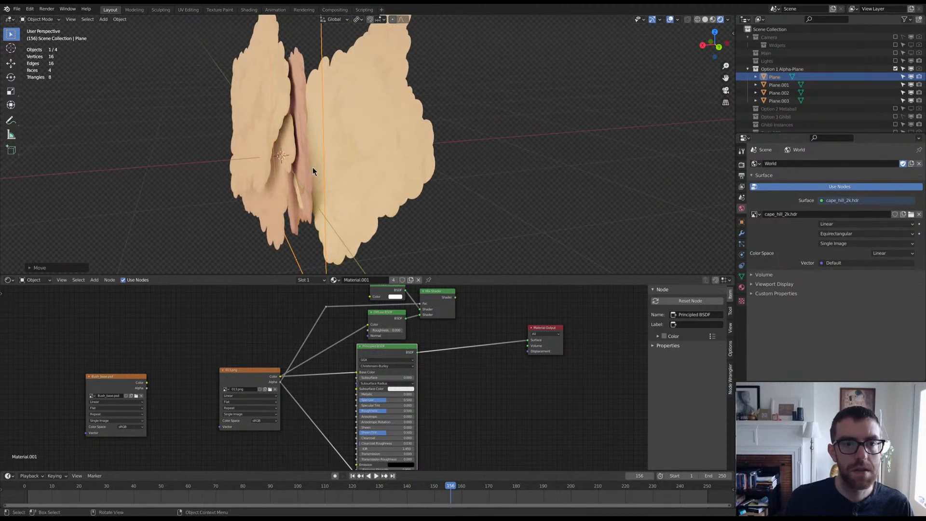
Step: Tilt Plane.002 with a free trackball rotation and move it to a new position among the layered planes
click(435, 167)
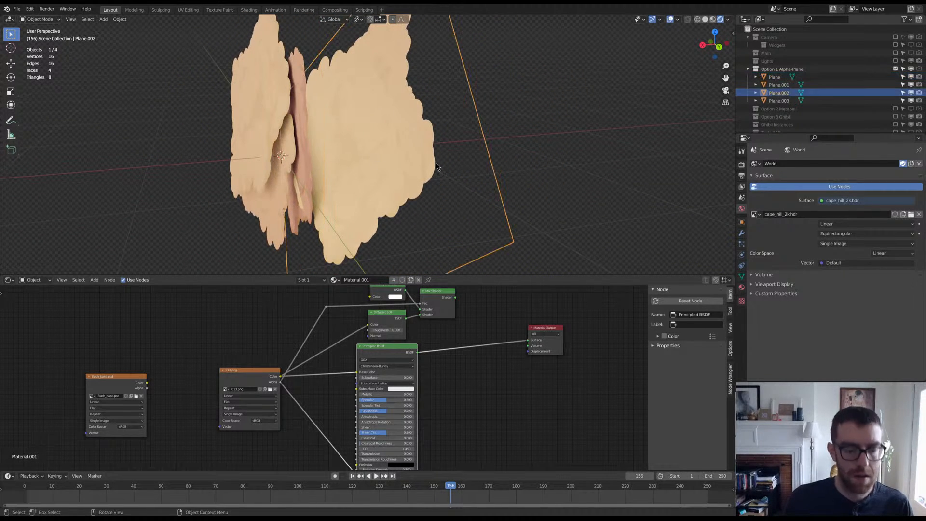
key(r)
key(r)
click(449, 150)
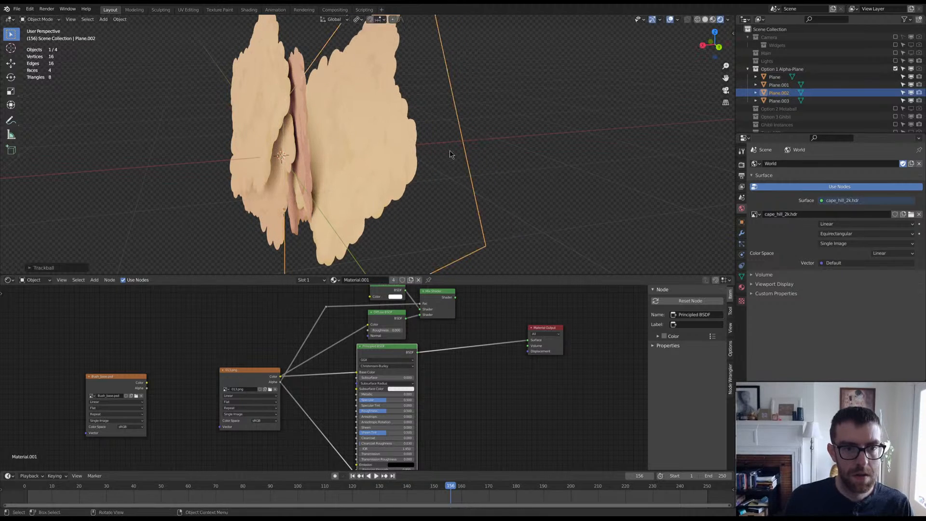
key(g)
click(429, 165)
Step: Look at the bush through the scene camera and enable the Main collection so its Ground Plane shows in the viewport
middle_drag(337, 184, 416, 167)
scroll(393, 181, down, 5)
key(KP_5)
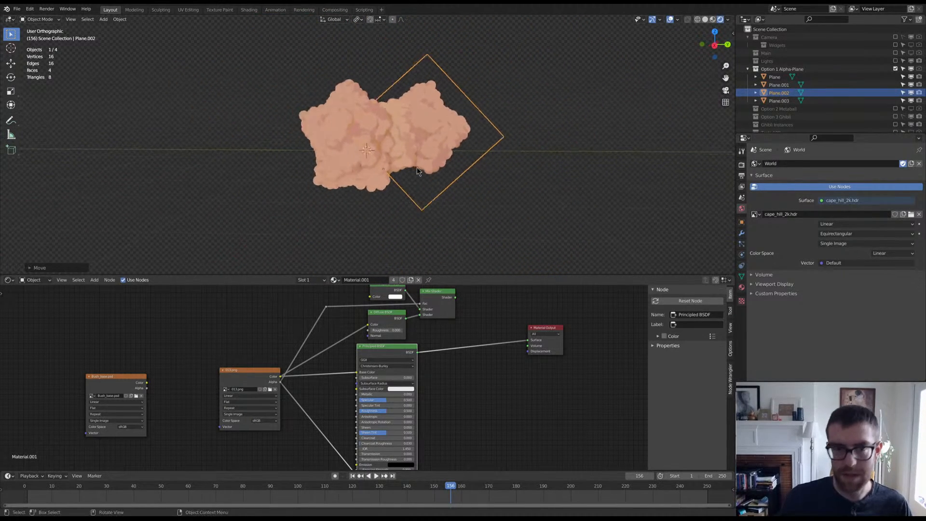
key(KP_1)
key(KP_3)
key(KP_0)
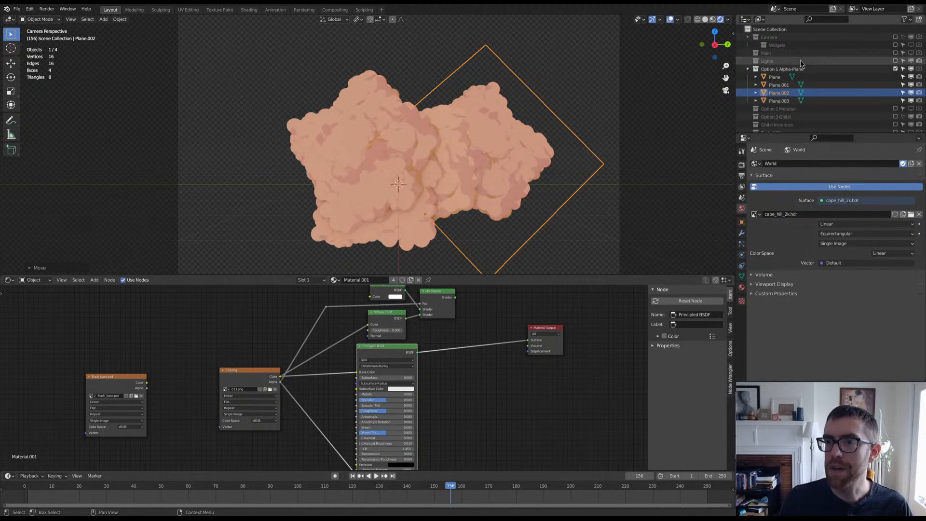
click(895, 52)
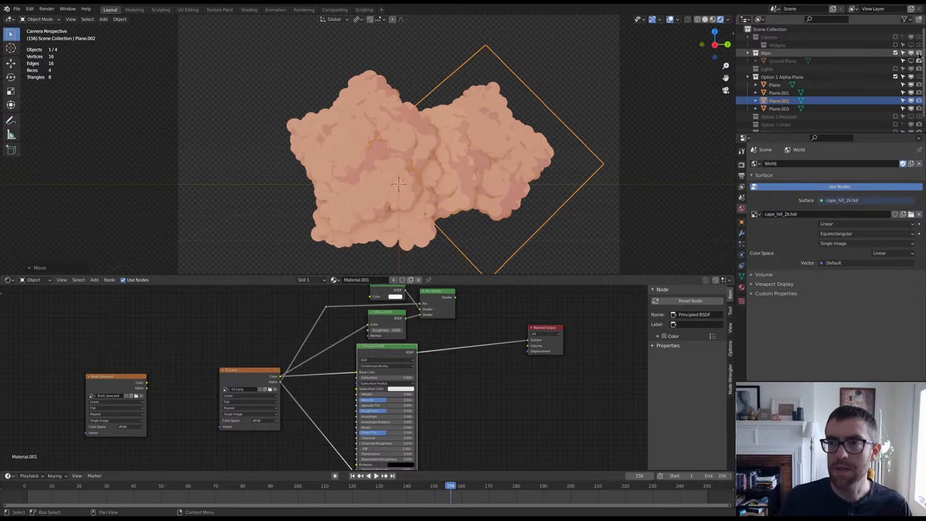
click(918, 54)
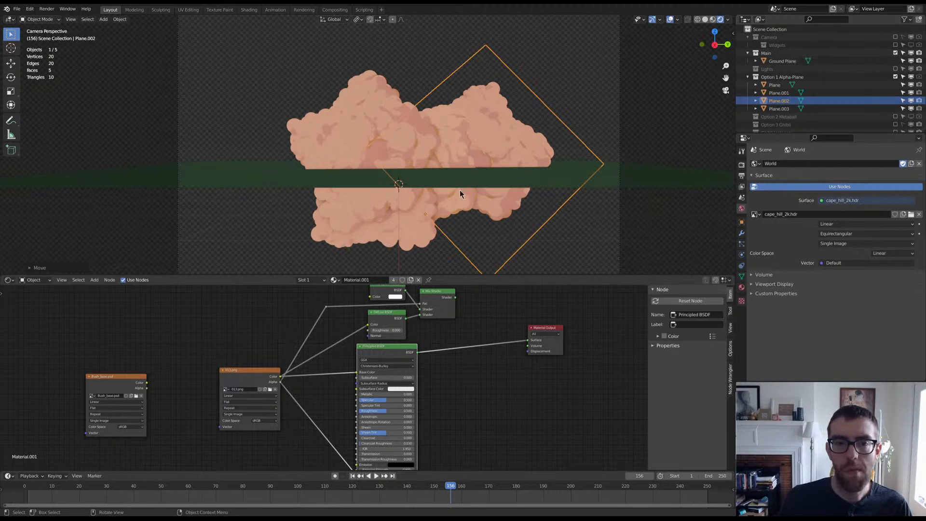
Step: Lower the Ground Plane to just above the bush's bottom edge and scale it up about 1.65 times
click(616, 169)
key(g)
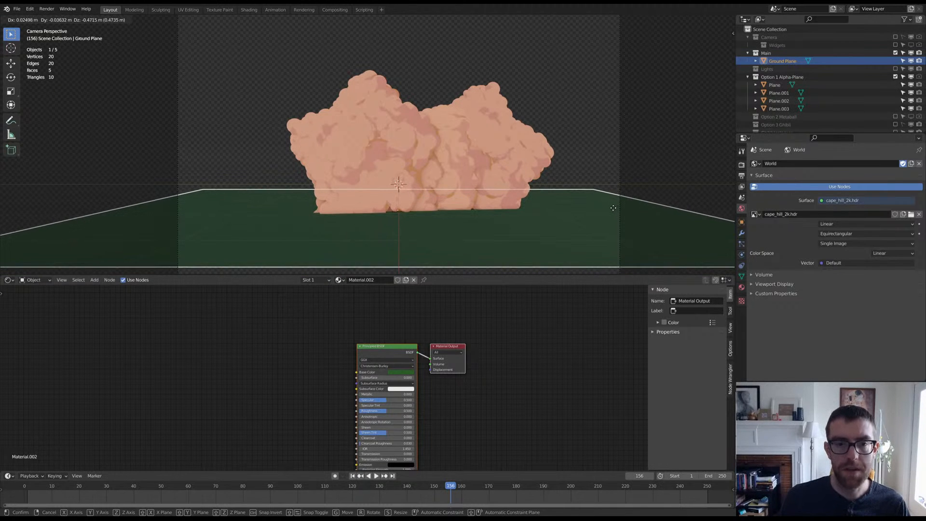
click(613, 208)
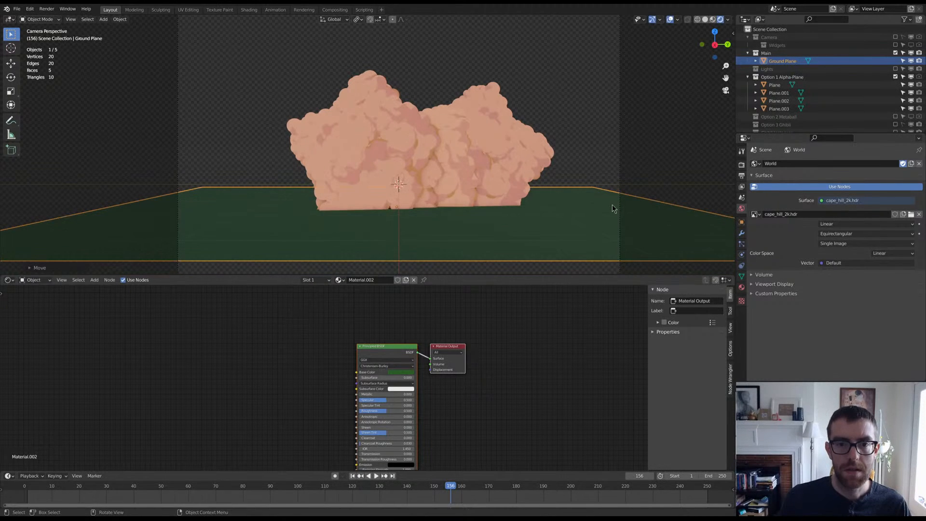
middle_drag(491, 215, 496, 221)
key(s)
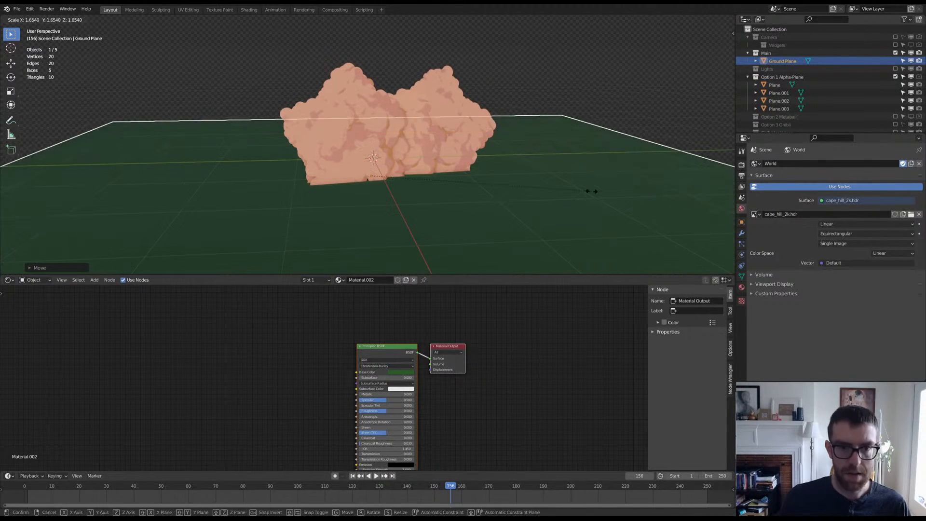
click(593, 195)
key(KP_0)
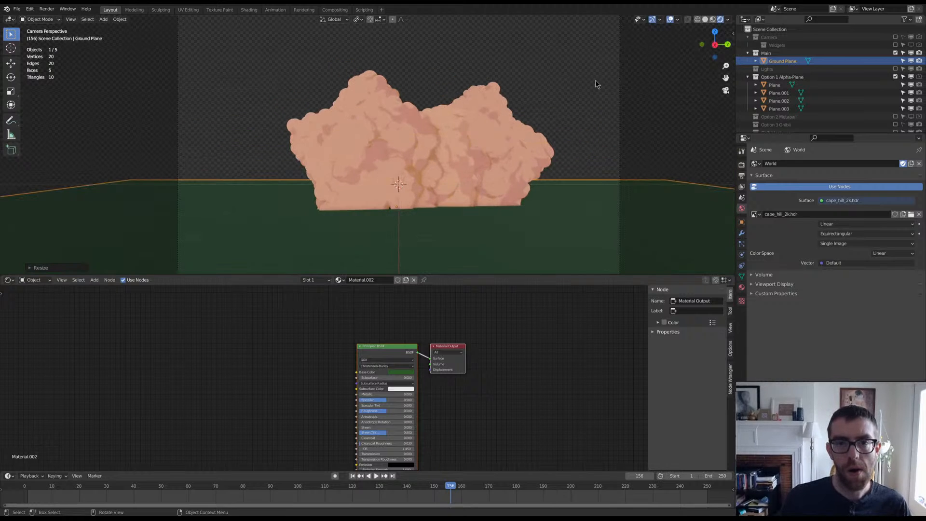
click(655, 91)
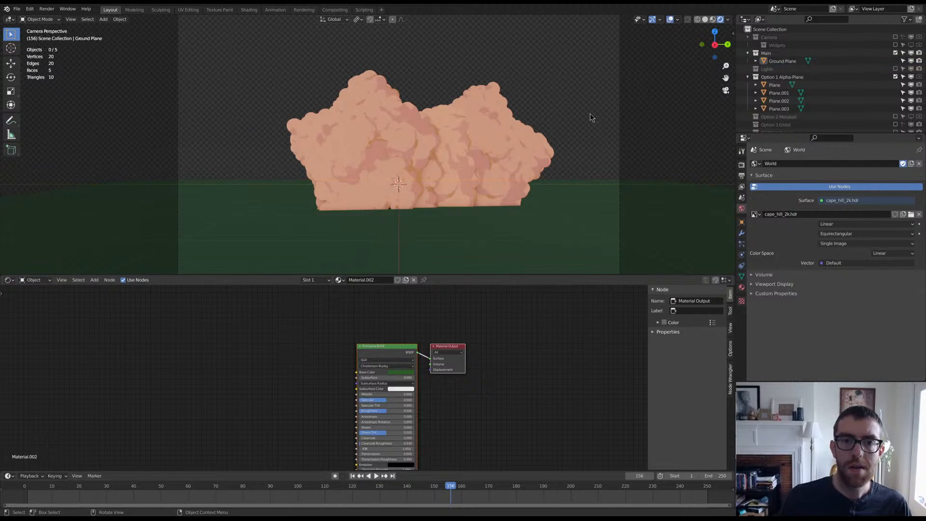
Step: Feed 013.png's Color into the Principled BSDF's Emission, adjusting the Emission Strength, and render a still image from the scene camera
click(741, 165)
click(741, 176)
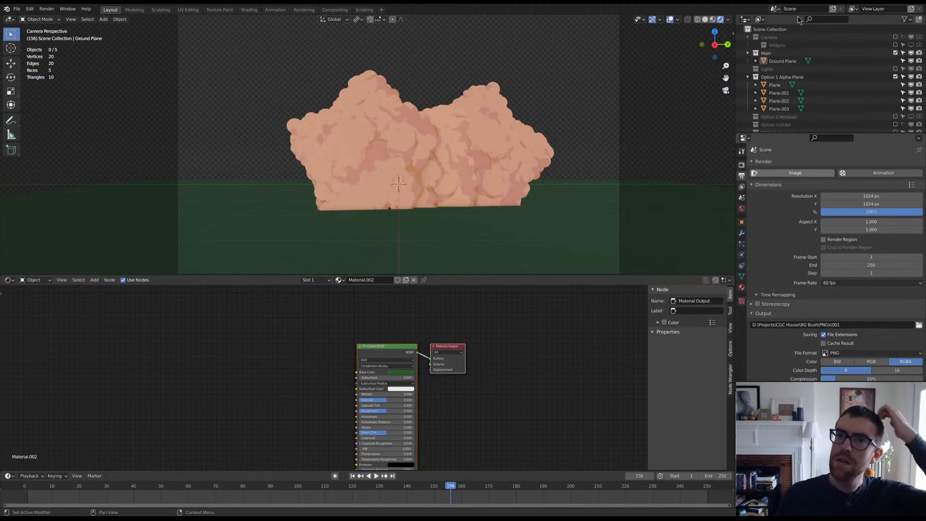
click(433, 140)
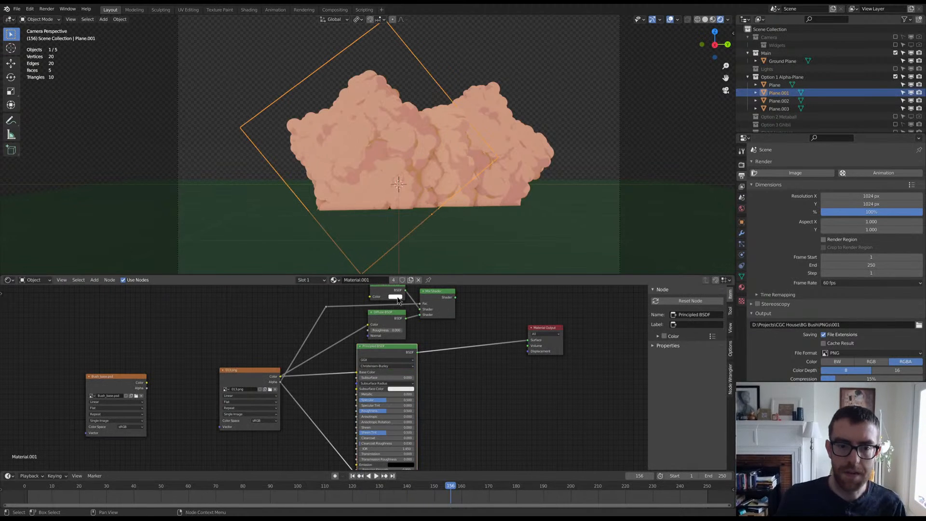
middle_drag(331, 387, 338, 354)
drag(289, 343, 365, 430)
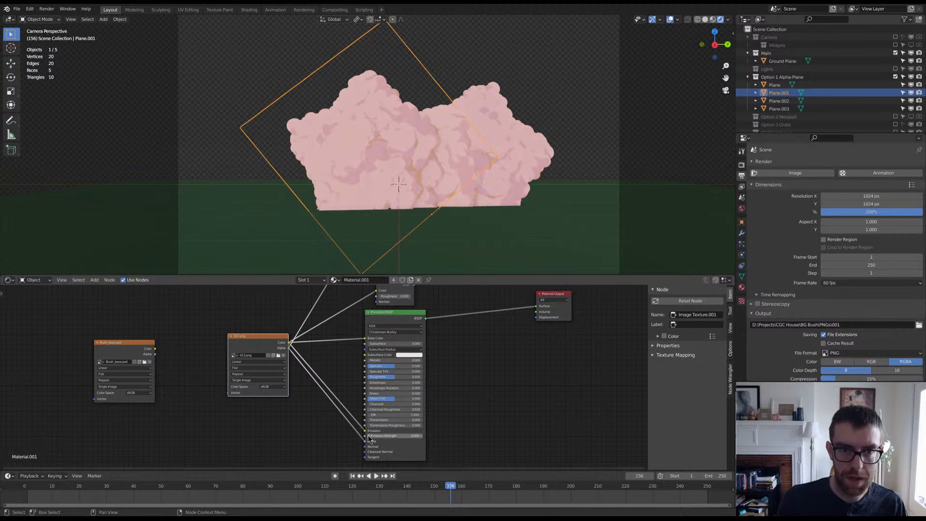
click(421, 435)
click(815, 173)
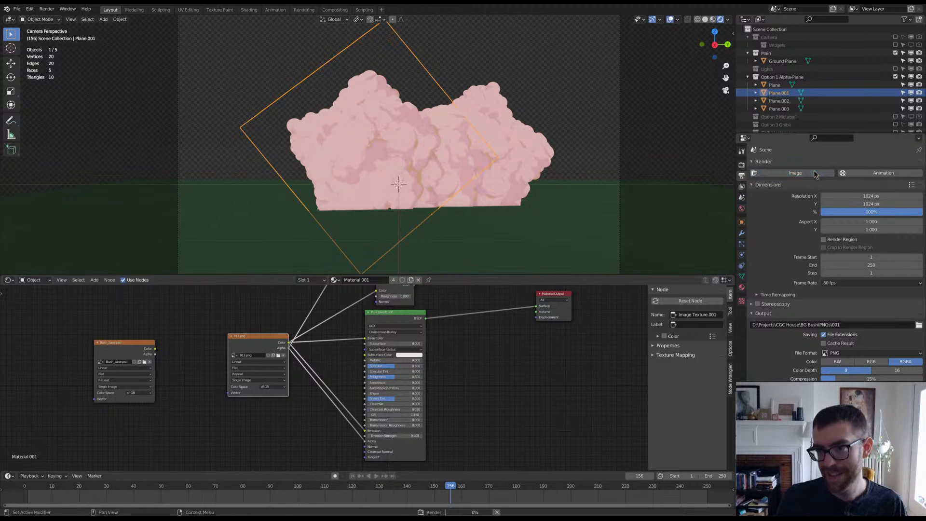